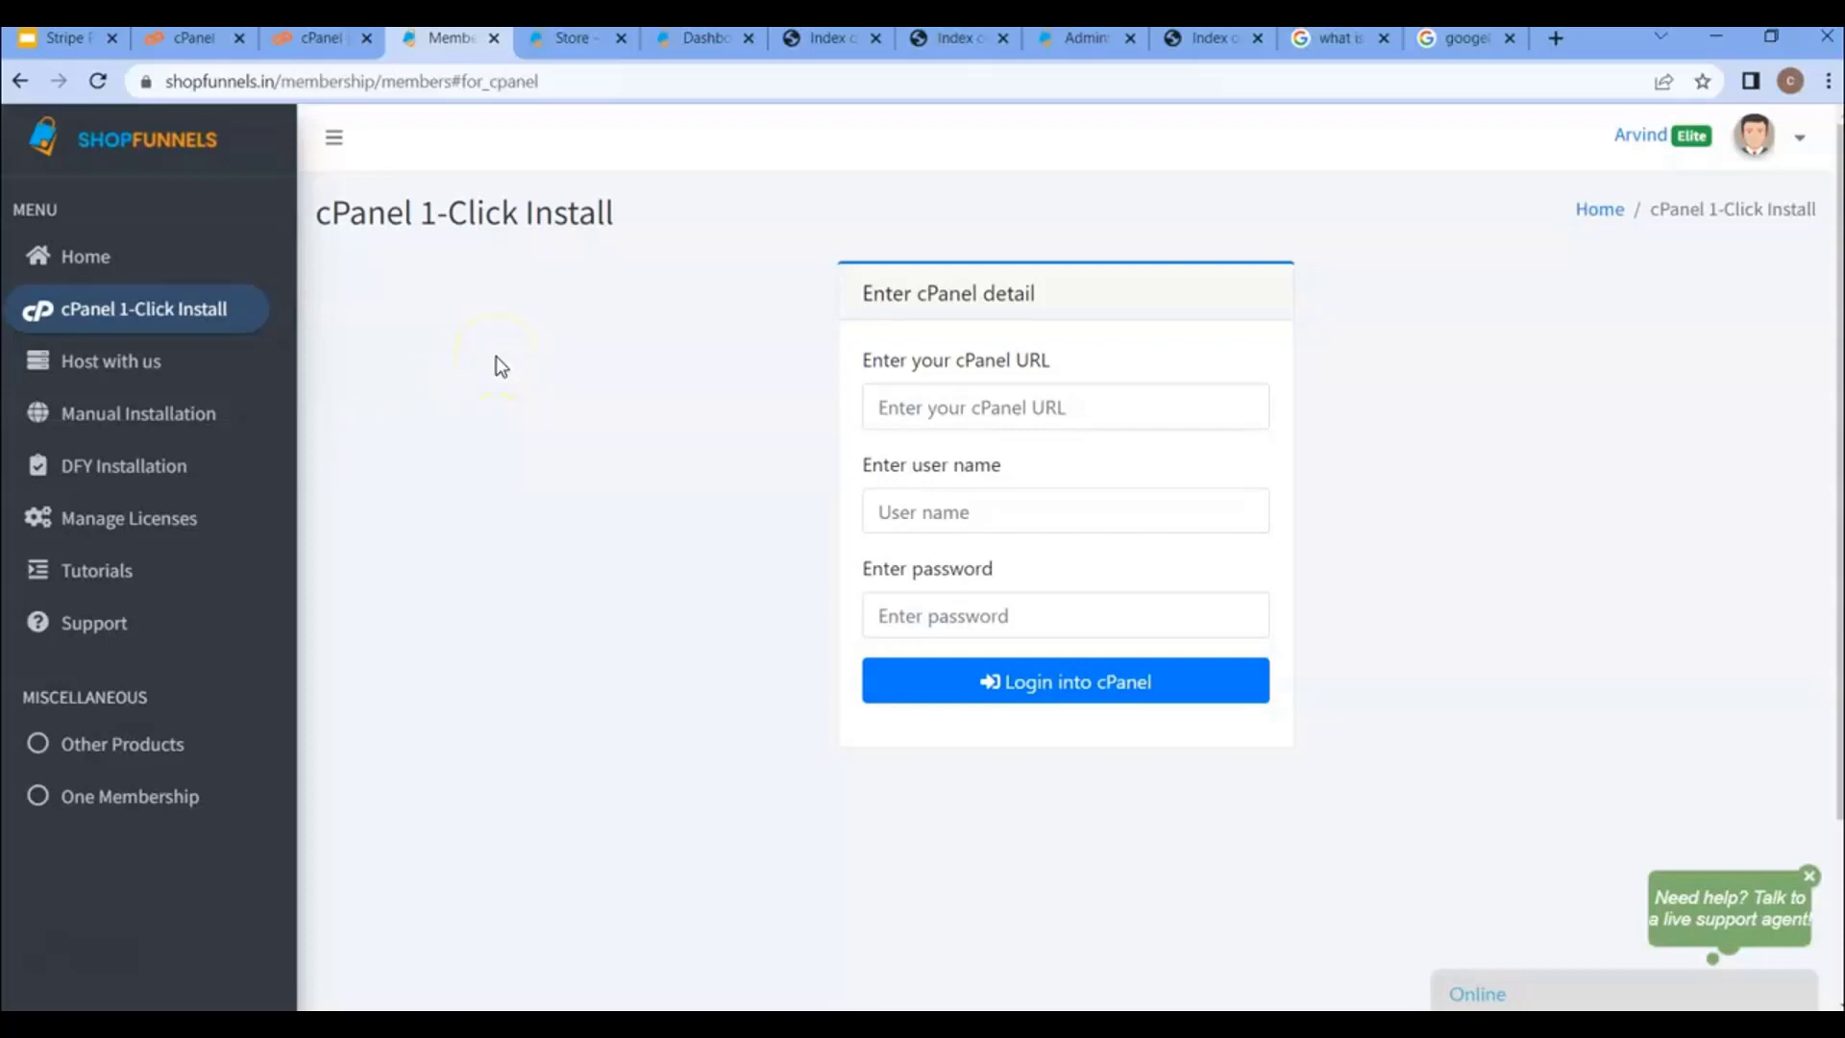
# - Switch from the ShopFunnels members page to the hosting account's cPanel dashboard tab
pyautogui.click(180, 53)
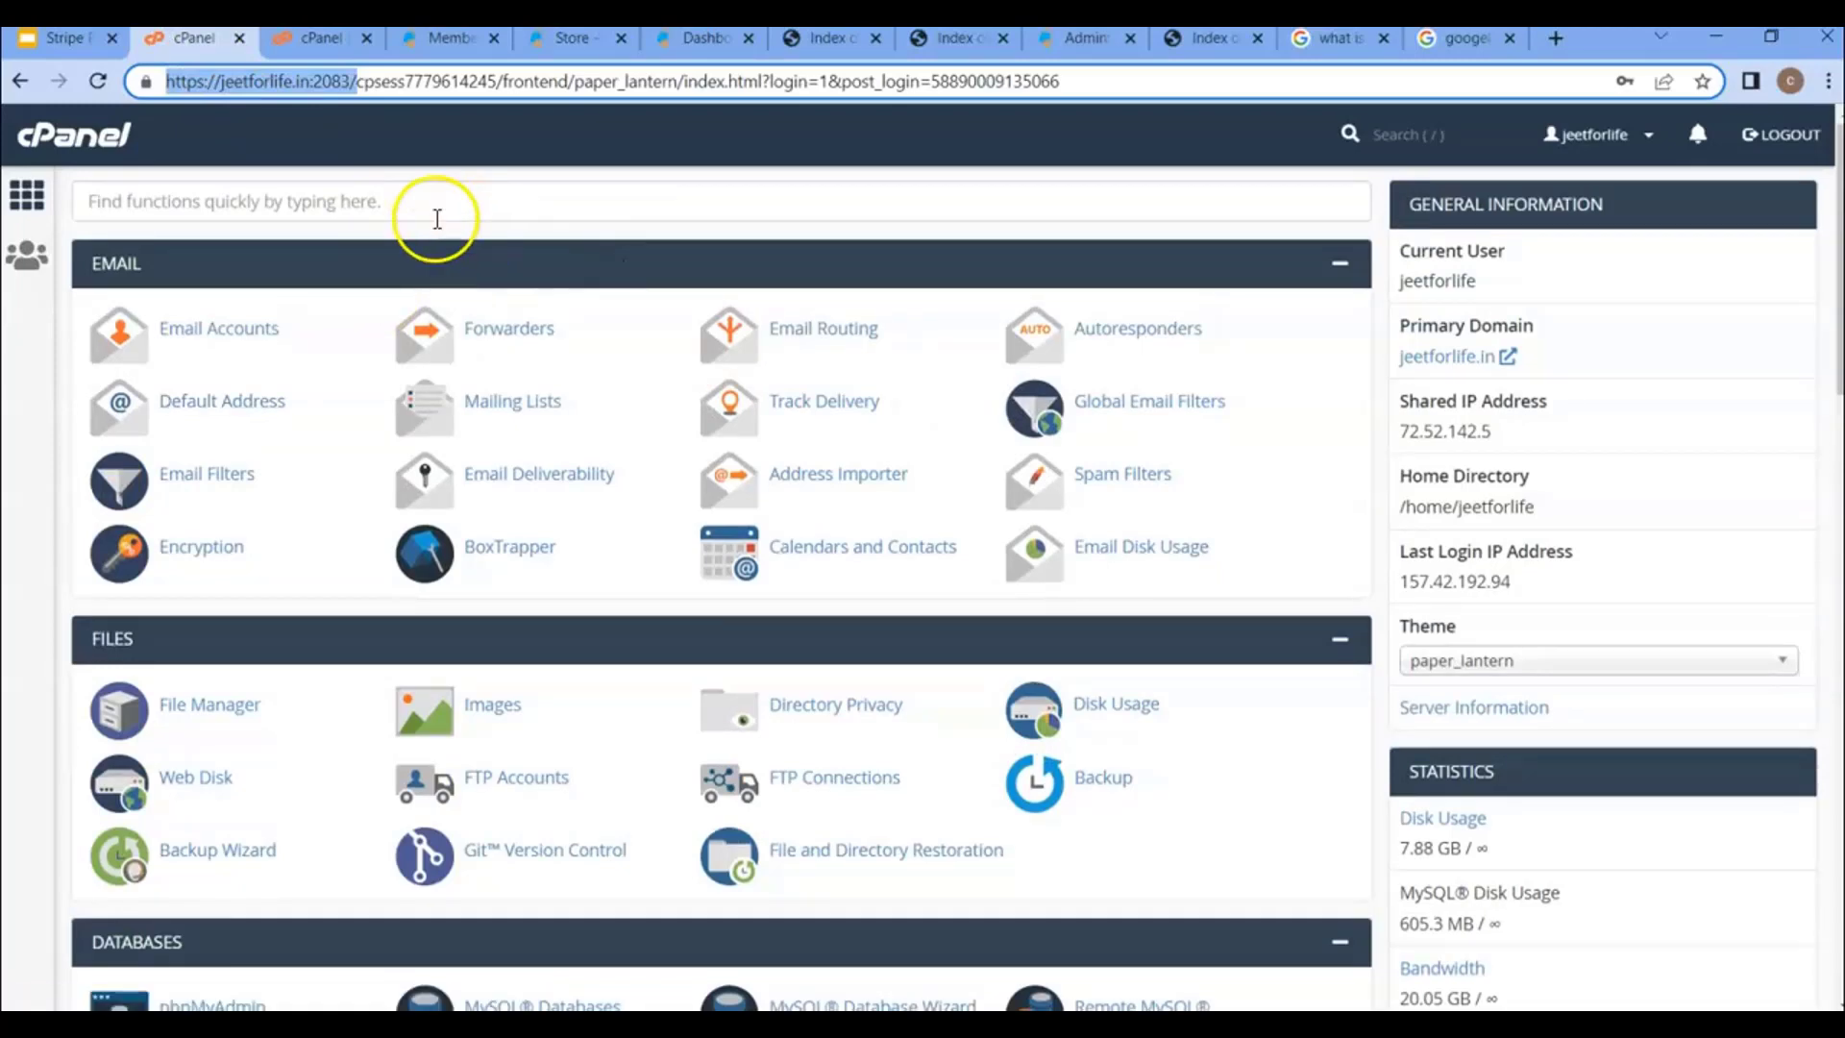
# - Open cPanel's File Manager on the public_html folder
pyautogui.scroll(-3, 655, 399)
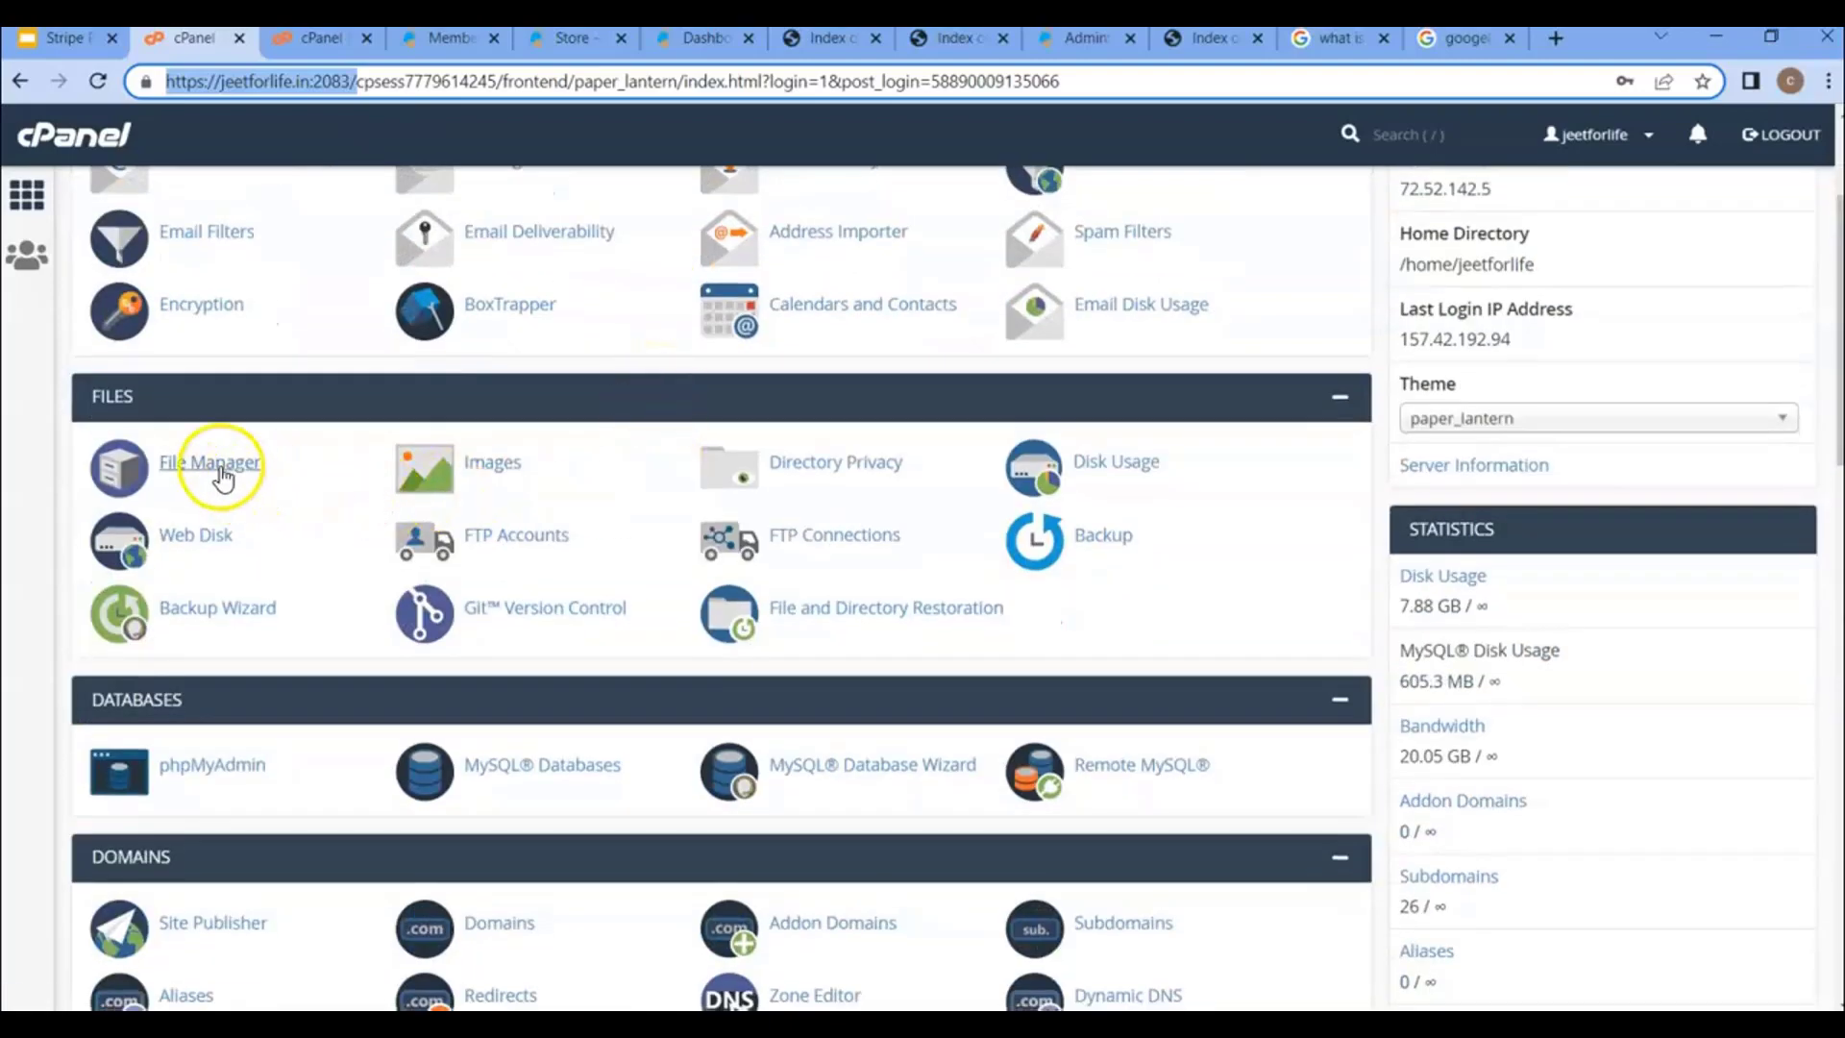
pyautogui.click(216, 465)
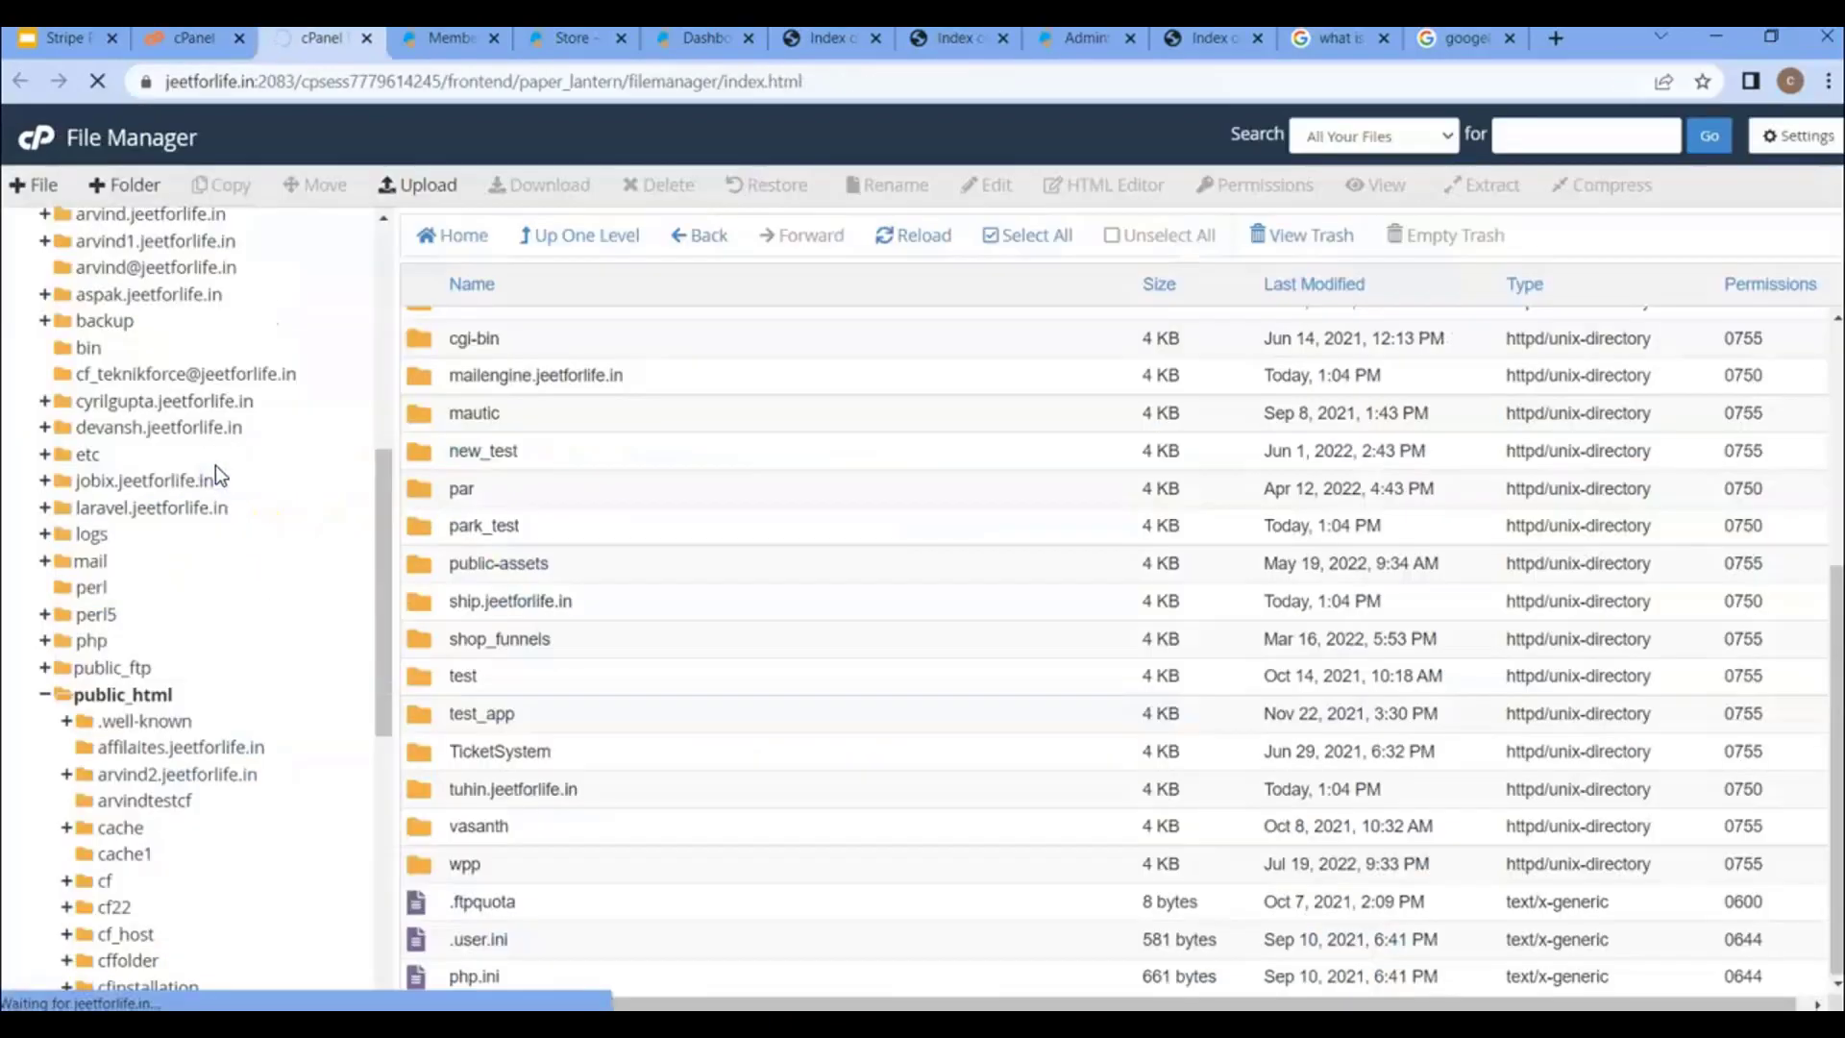
pyautogui.scroll(-3, 291, 577)
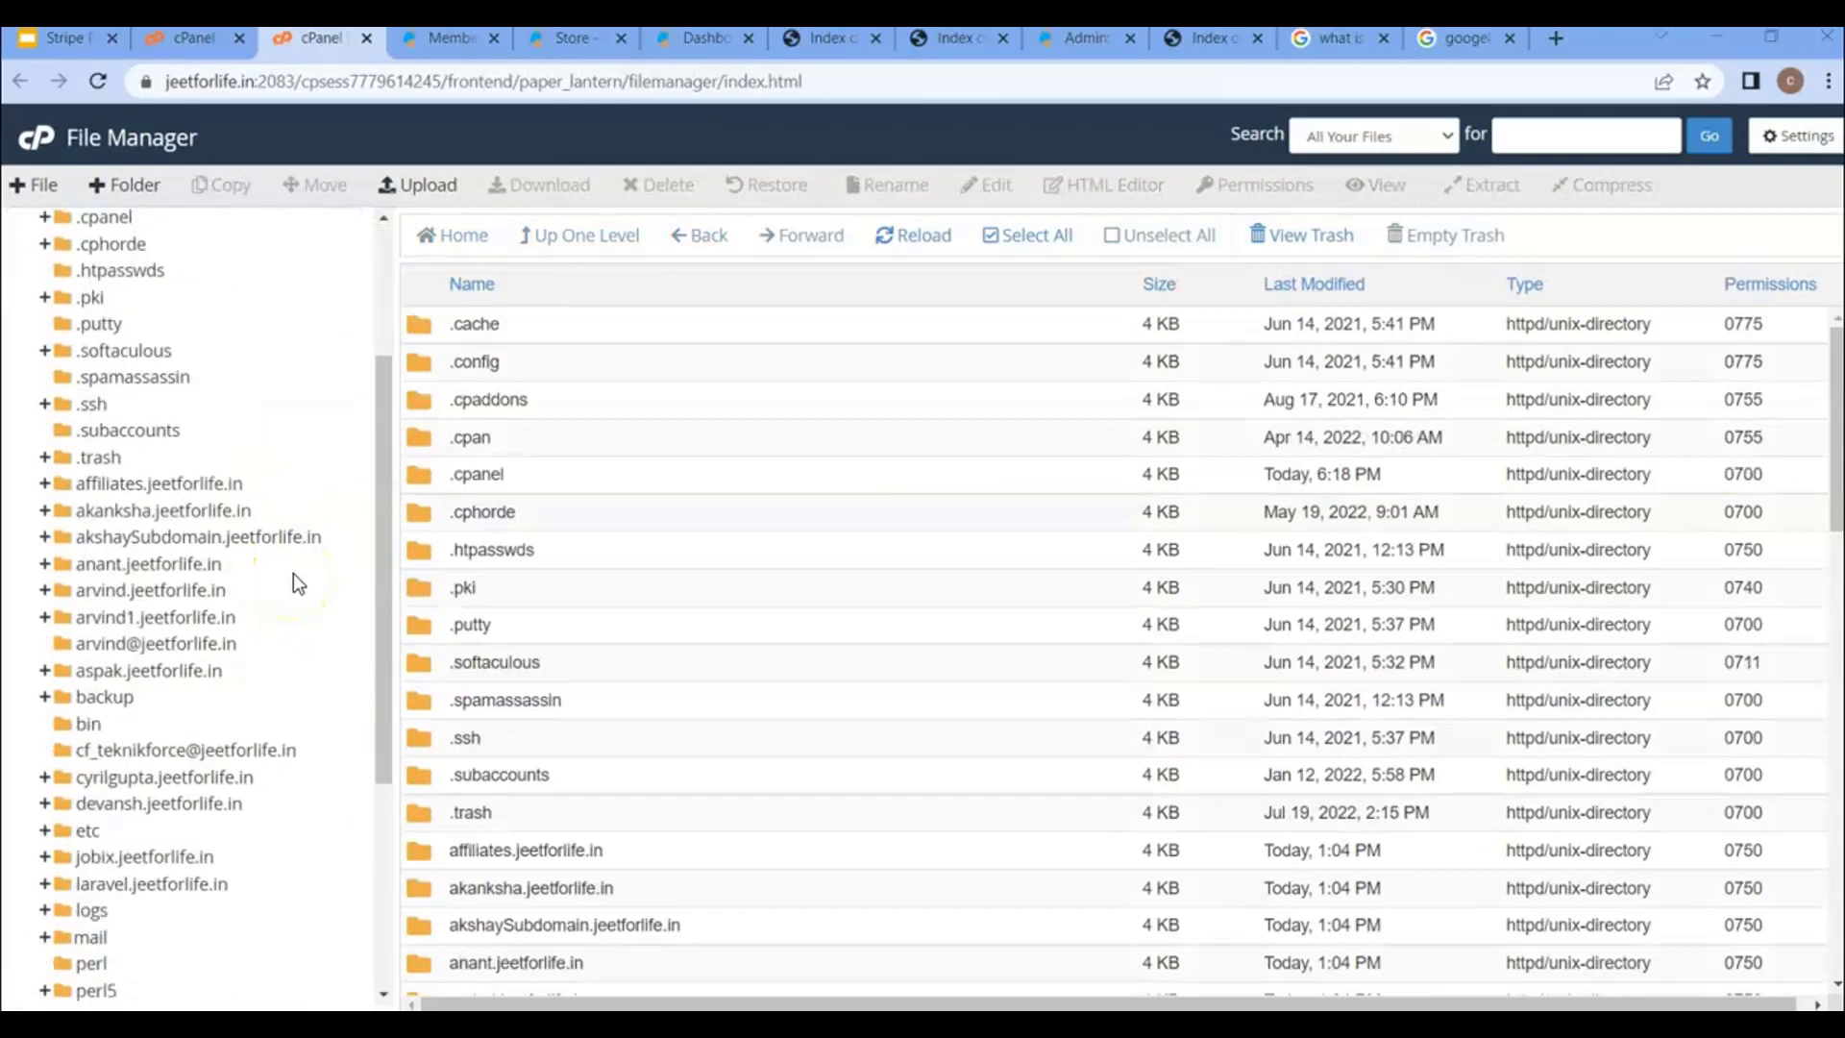
pyautogui.scroll(-5, 292, 572)
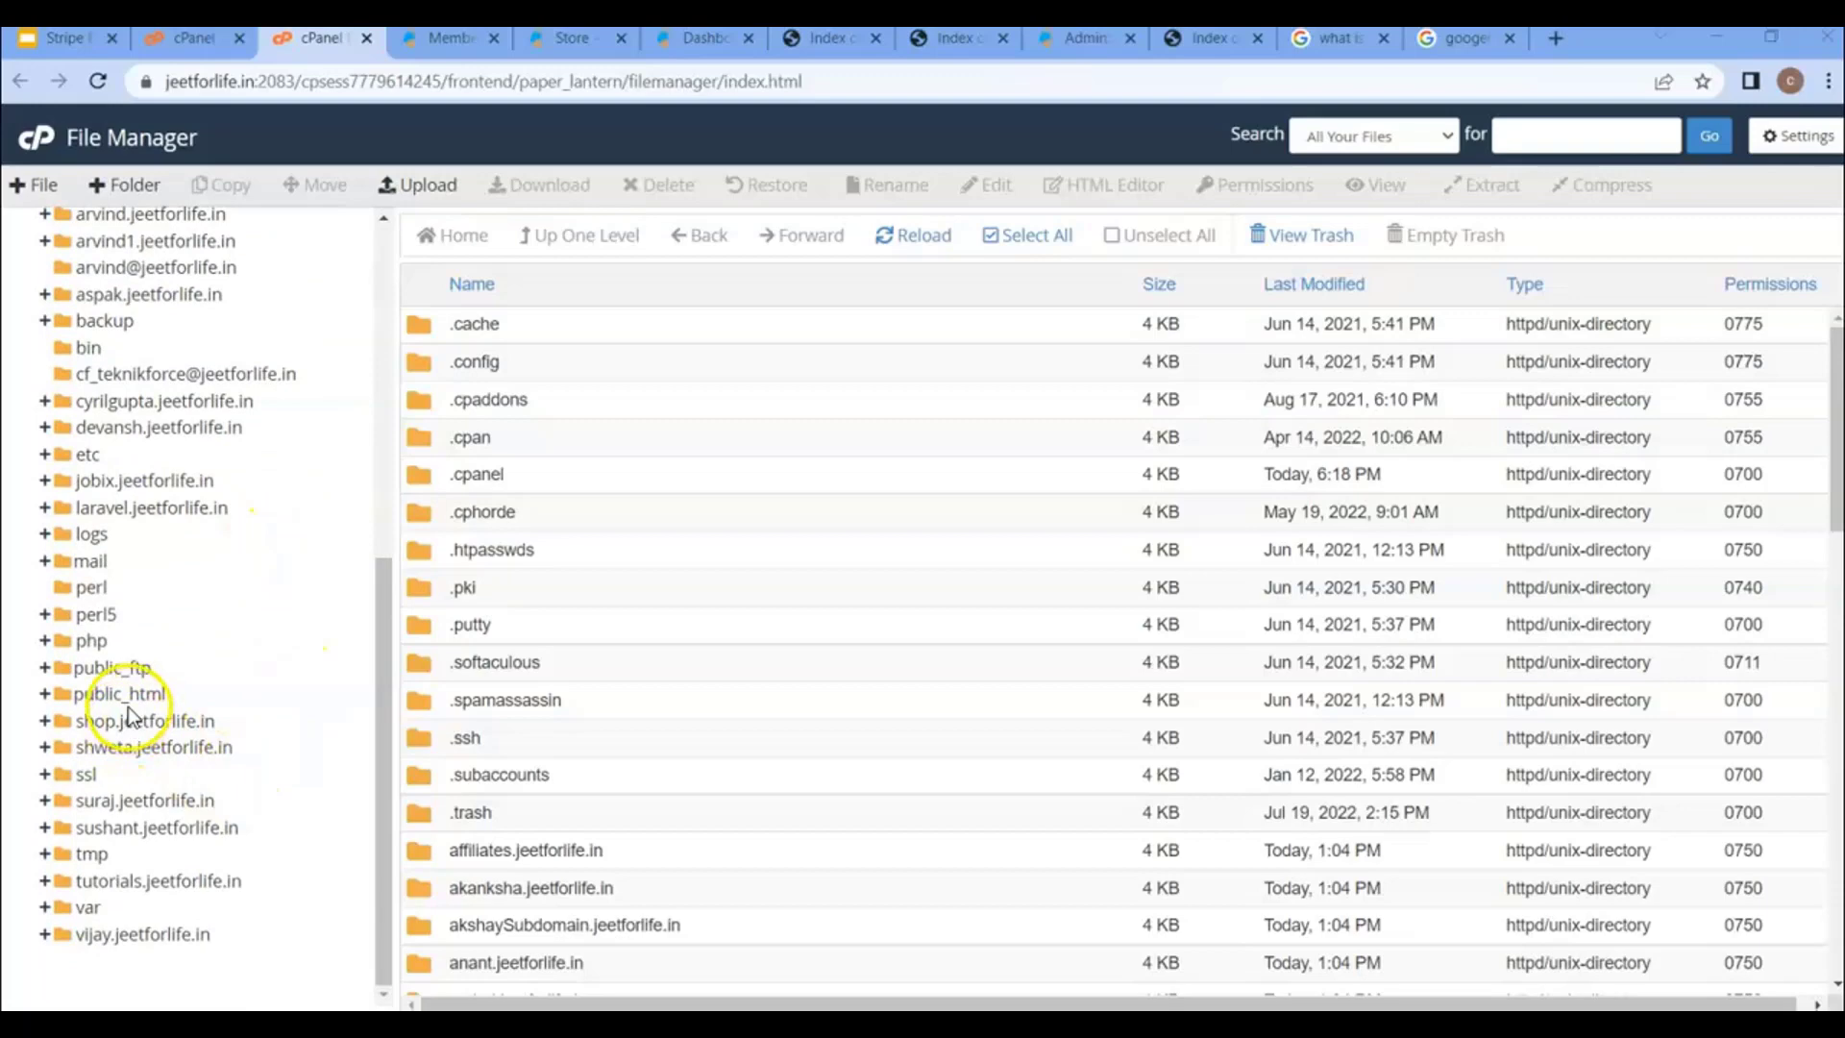
pyautogui.click(127, 696)
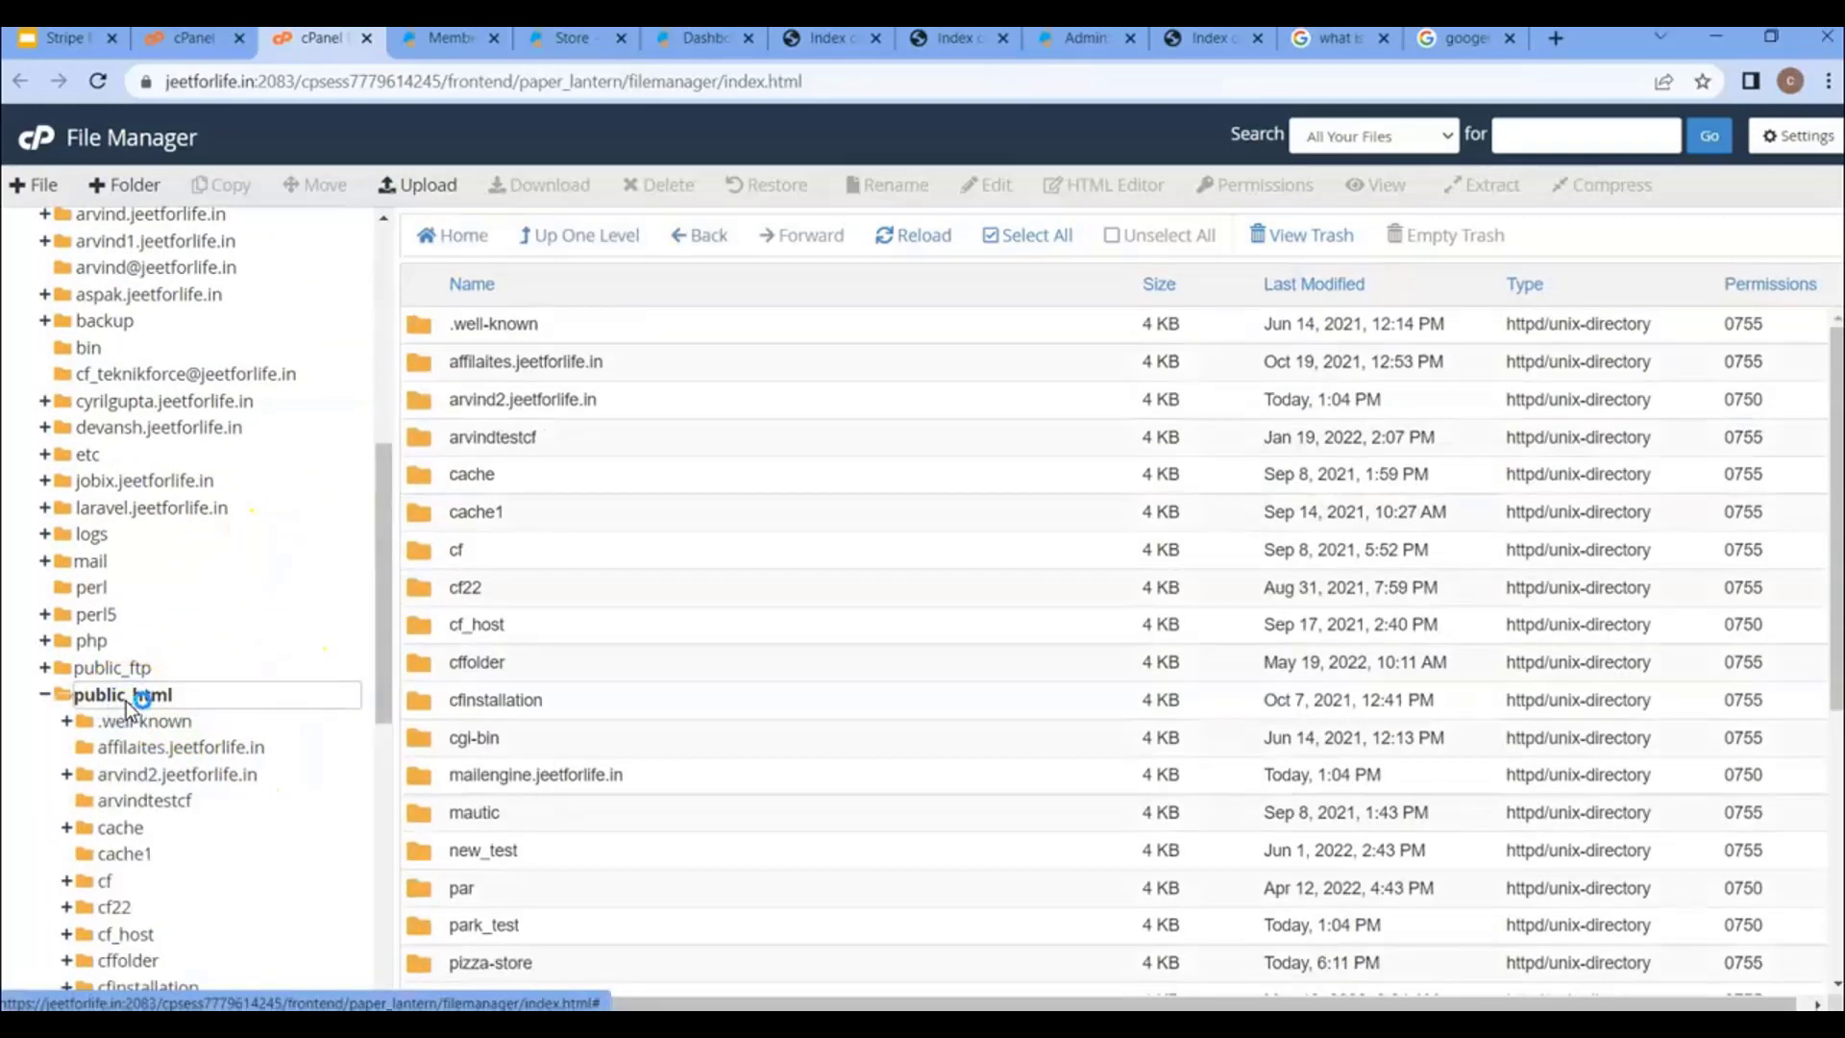
# - Look over the public_html subfolders, such as shop_funnels, and start a new folder there
pyautogui.scroll(-5, 515, 619)
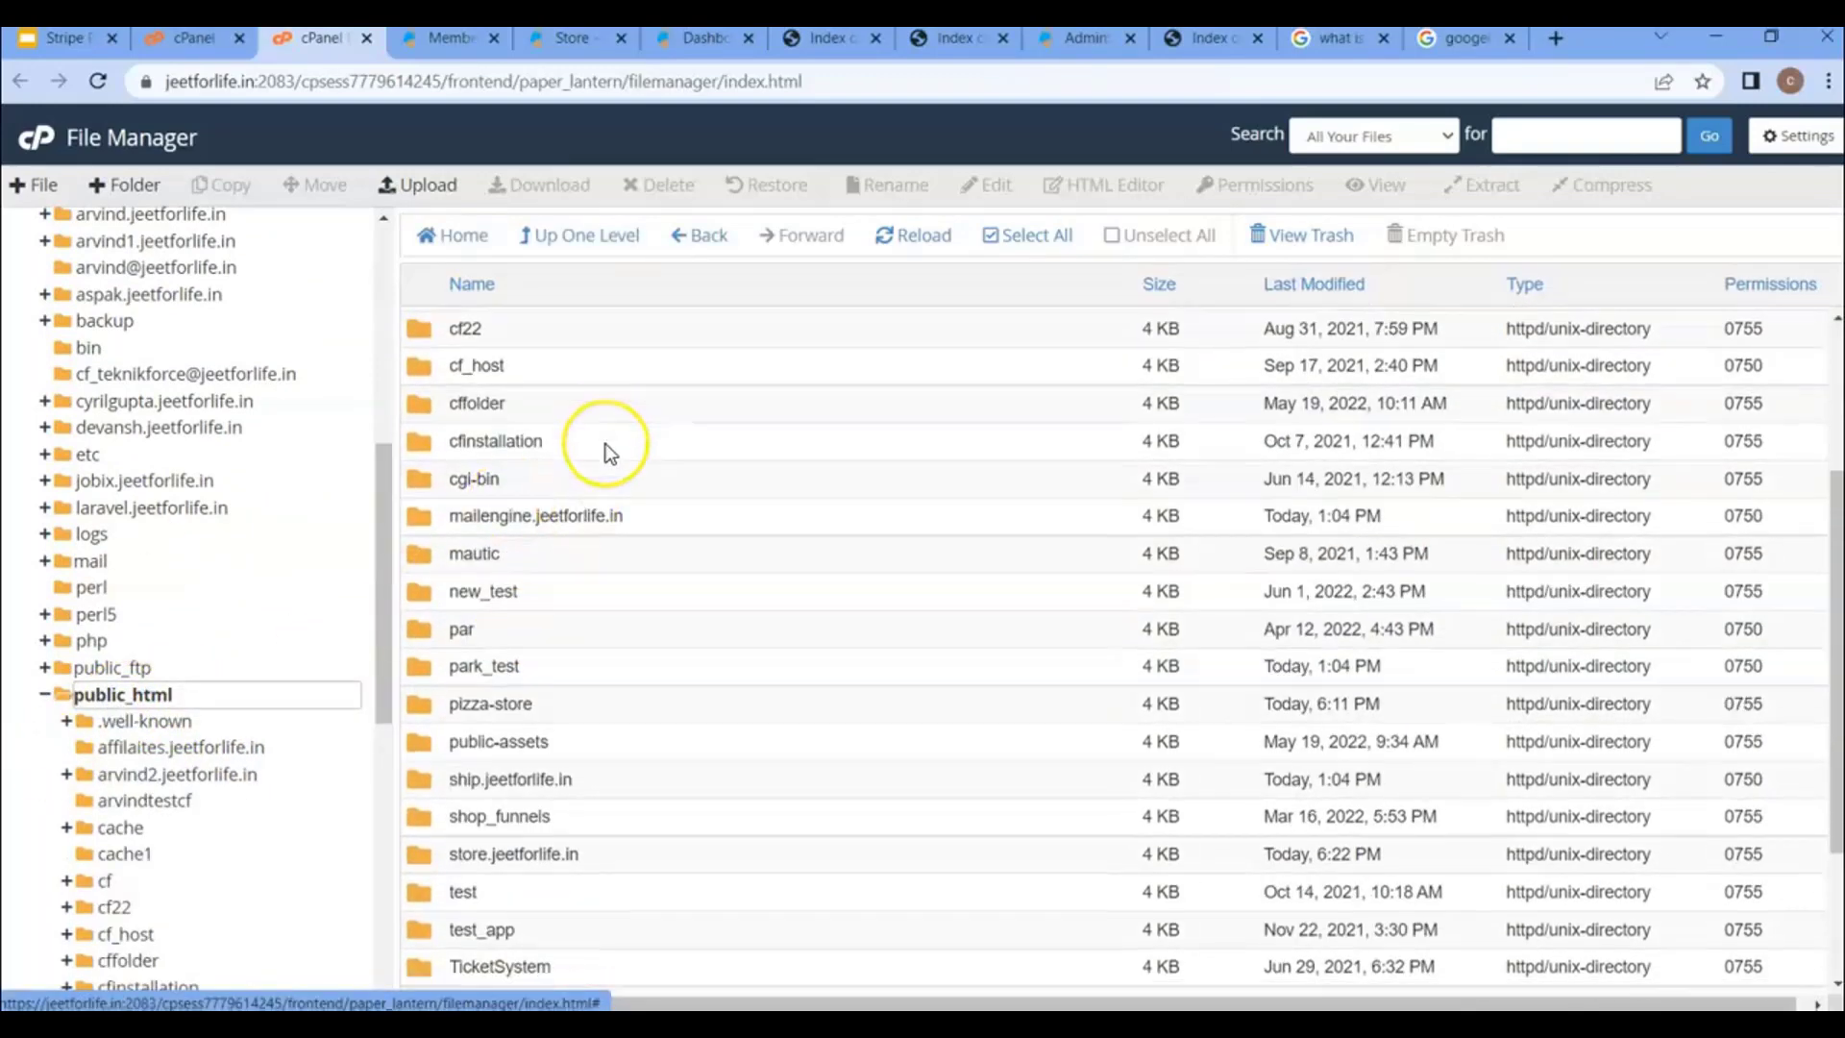
pyautogui.scroll(5, 605, 452)
pyautogui.scroll(-5, 605, 451)
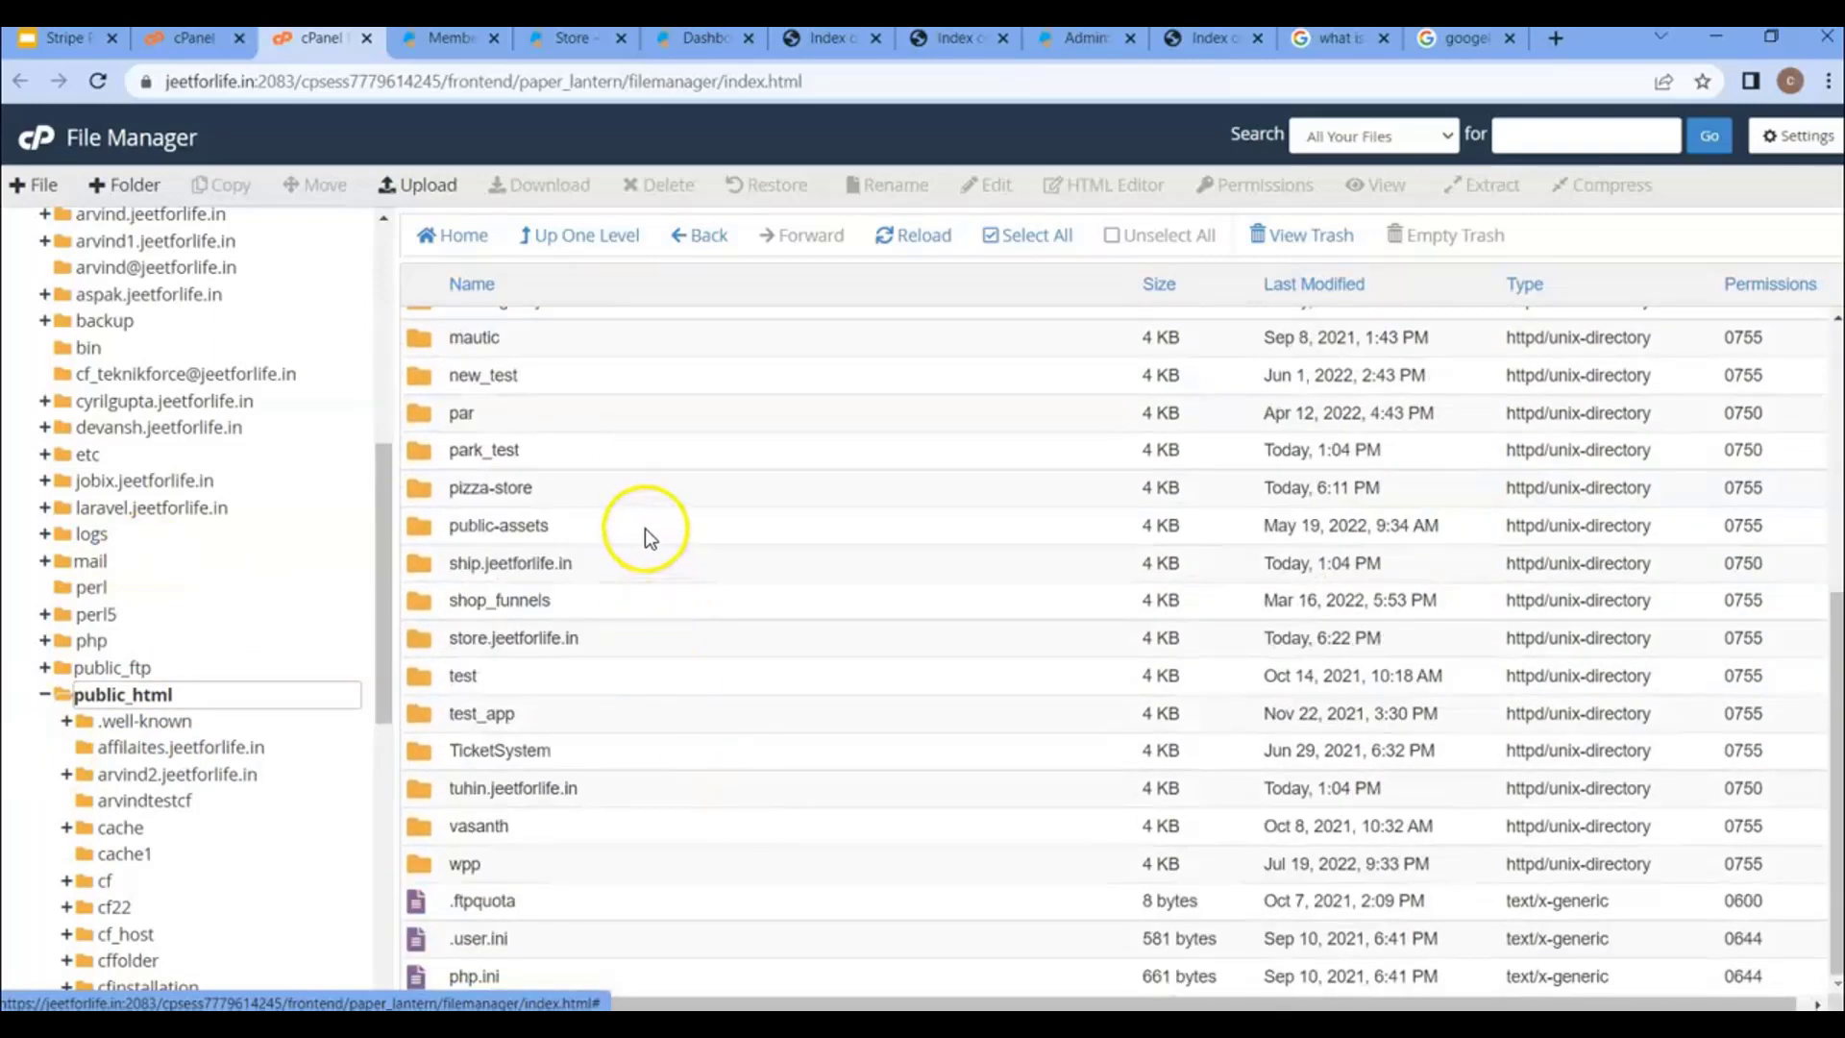
pyautogui.scroll(4, 646, 500)
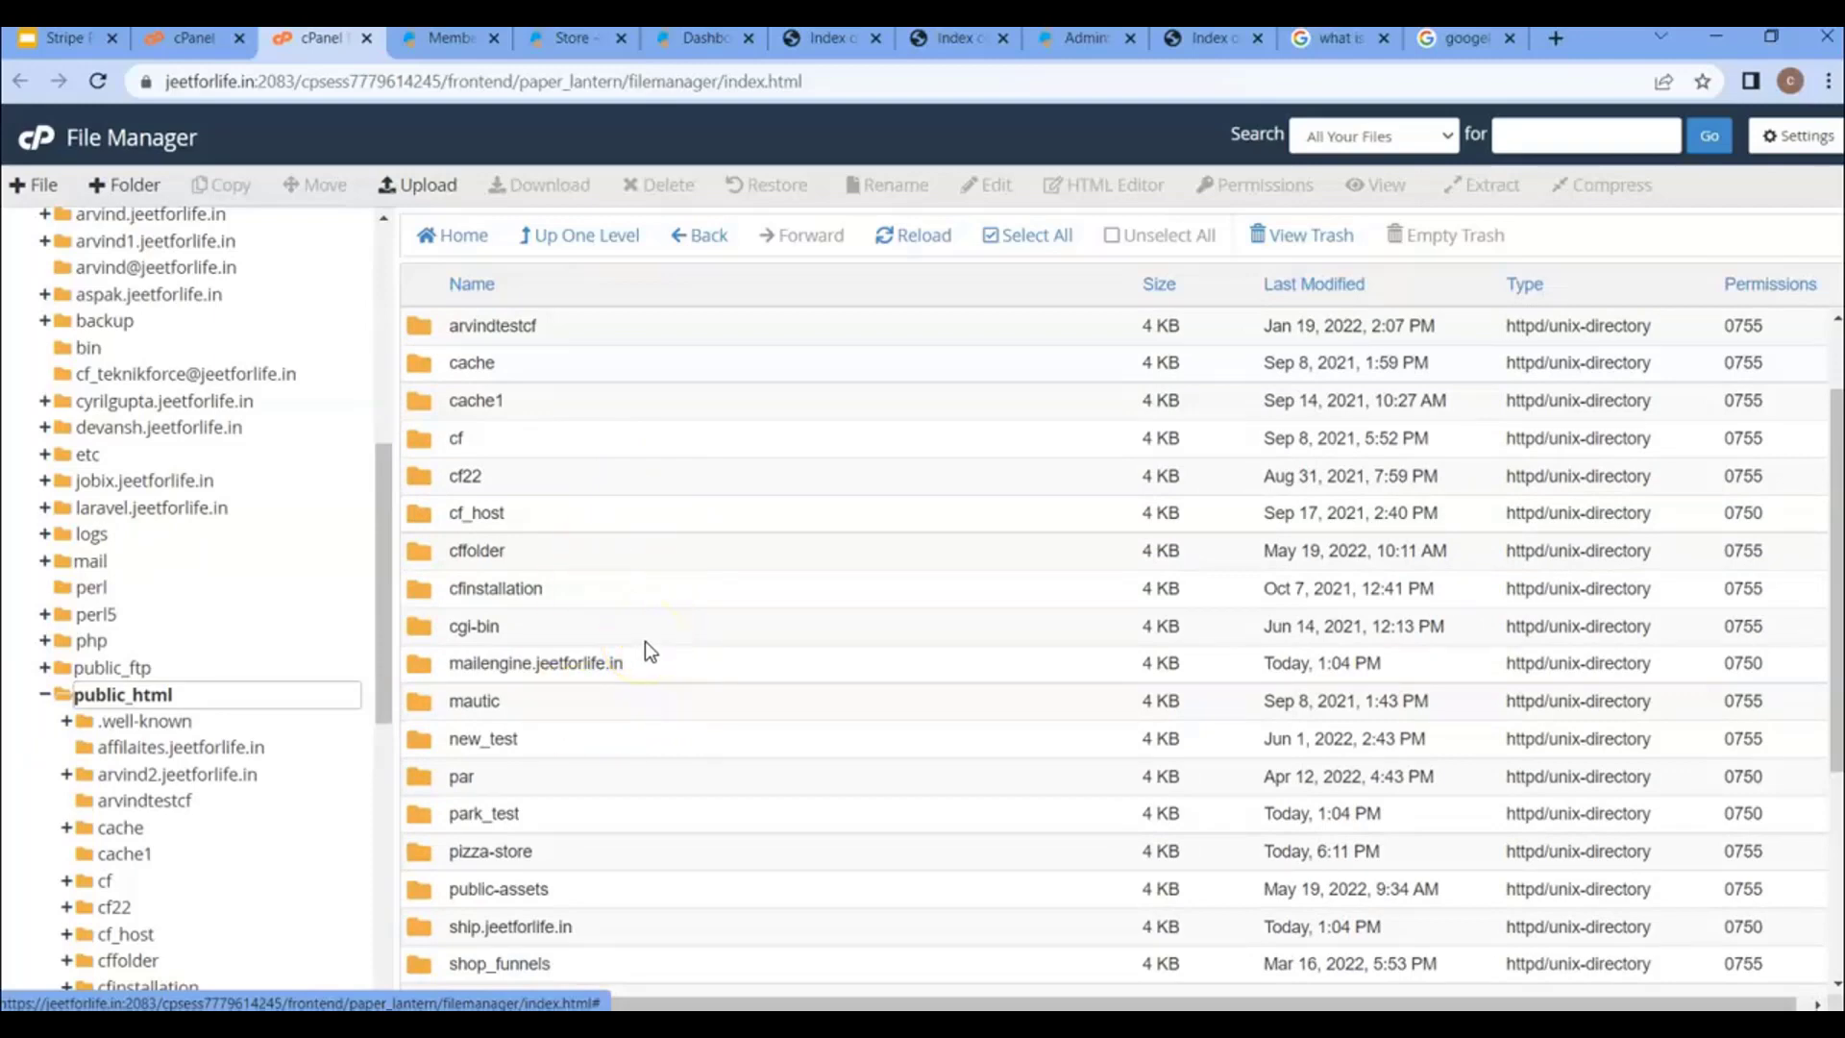
pyautogui.scroll(-4, 654, 600)
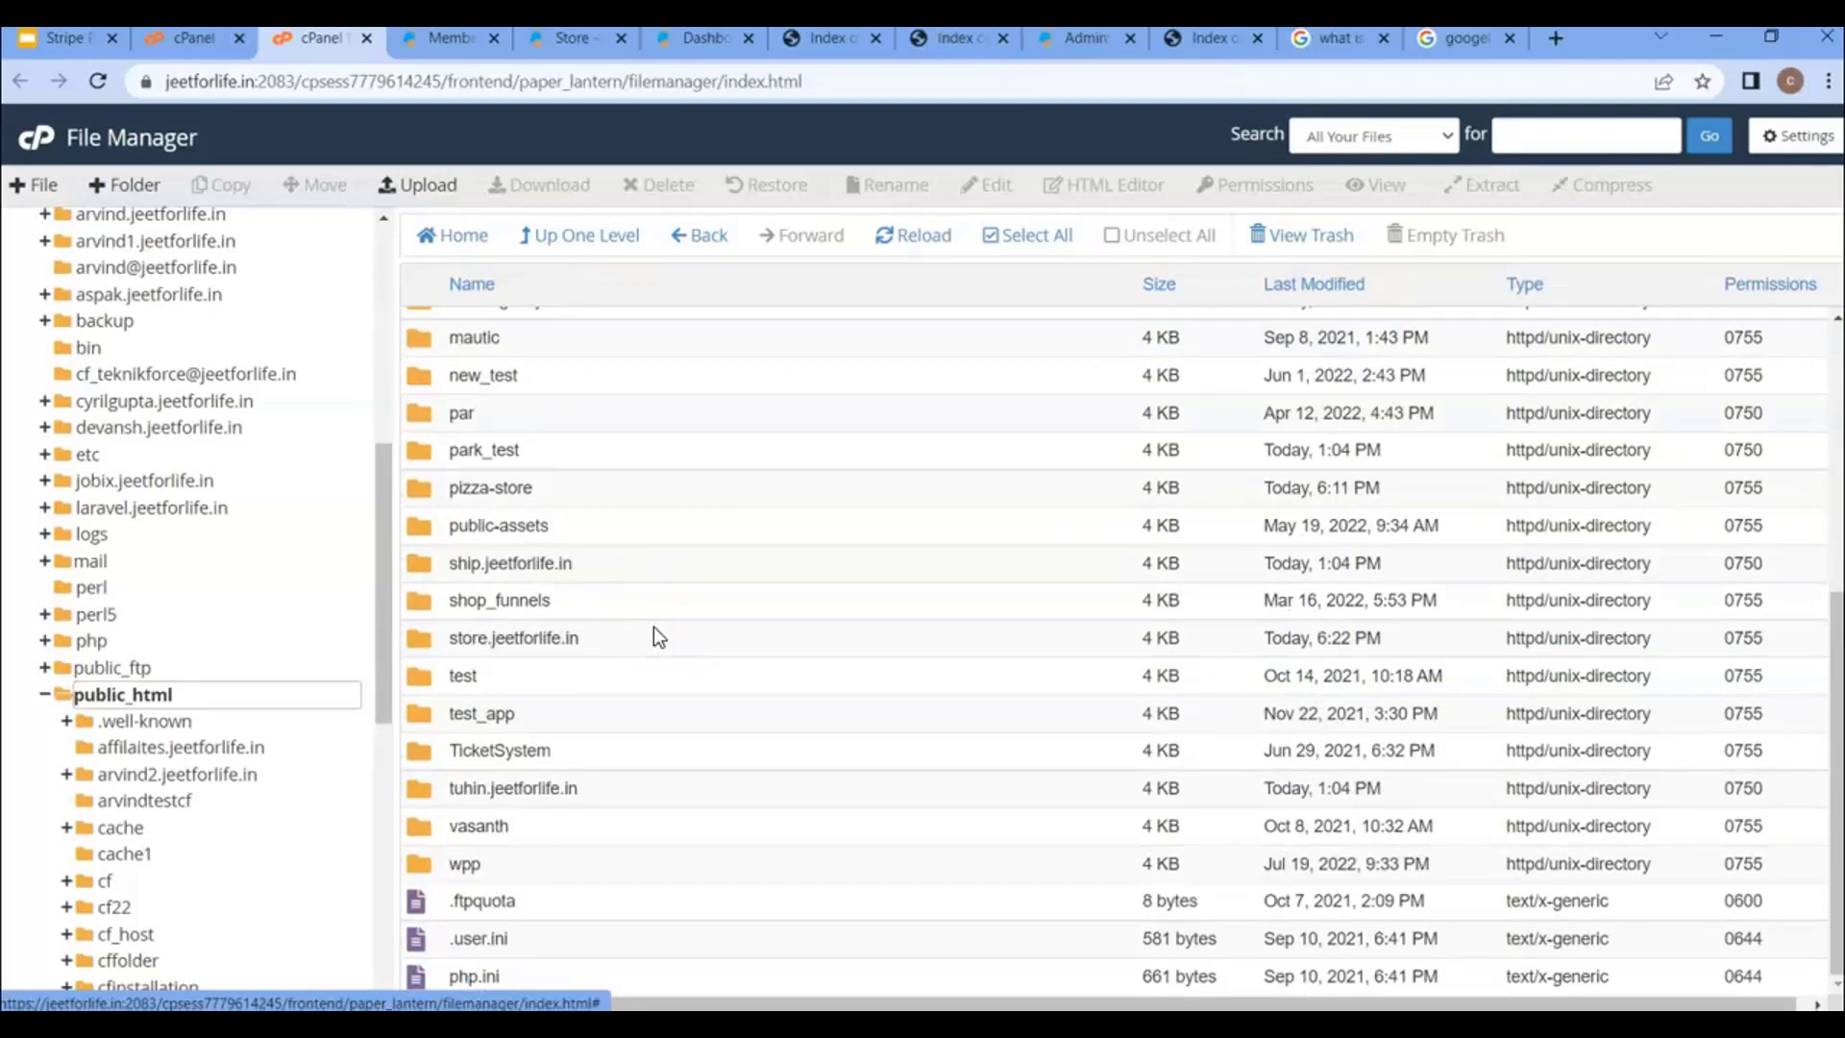
pyautogui.scroll(5, 653, 626)
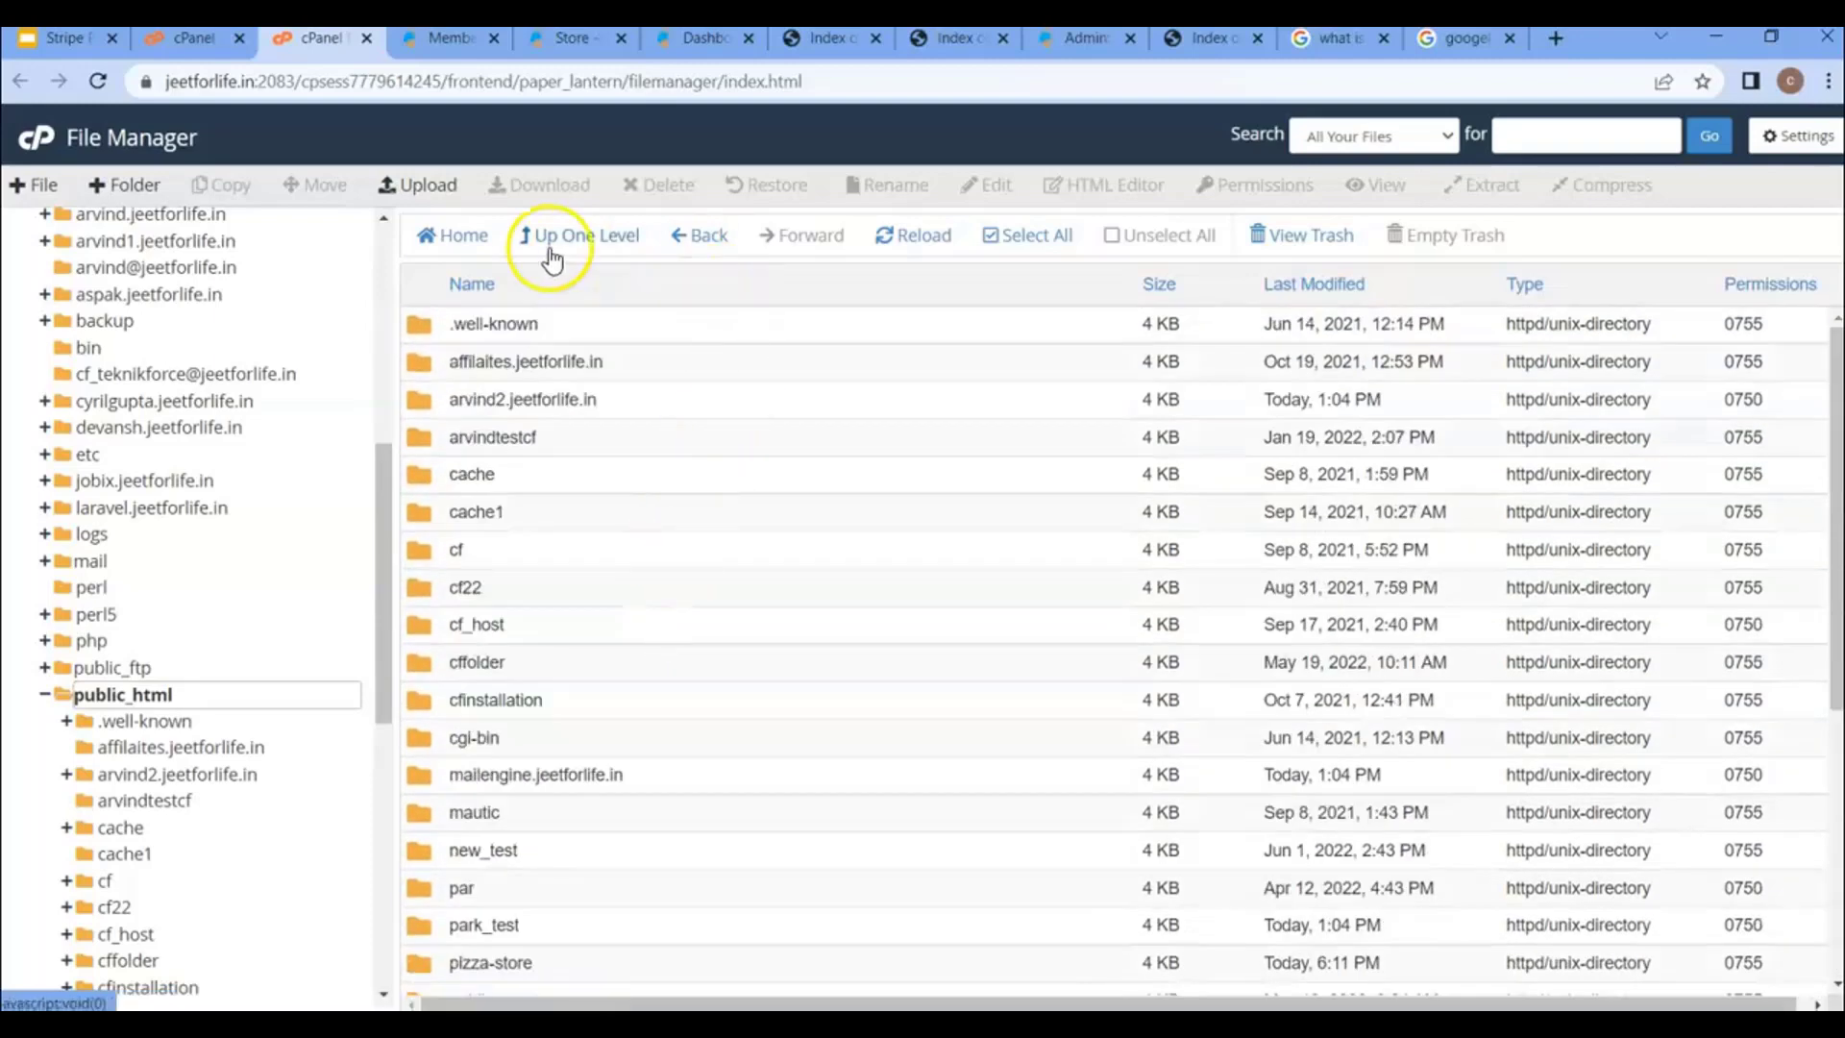
pyautogui.click(135, 188)
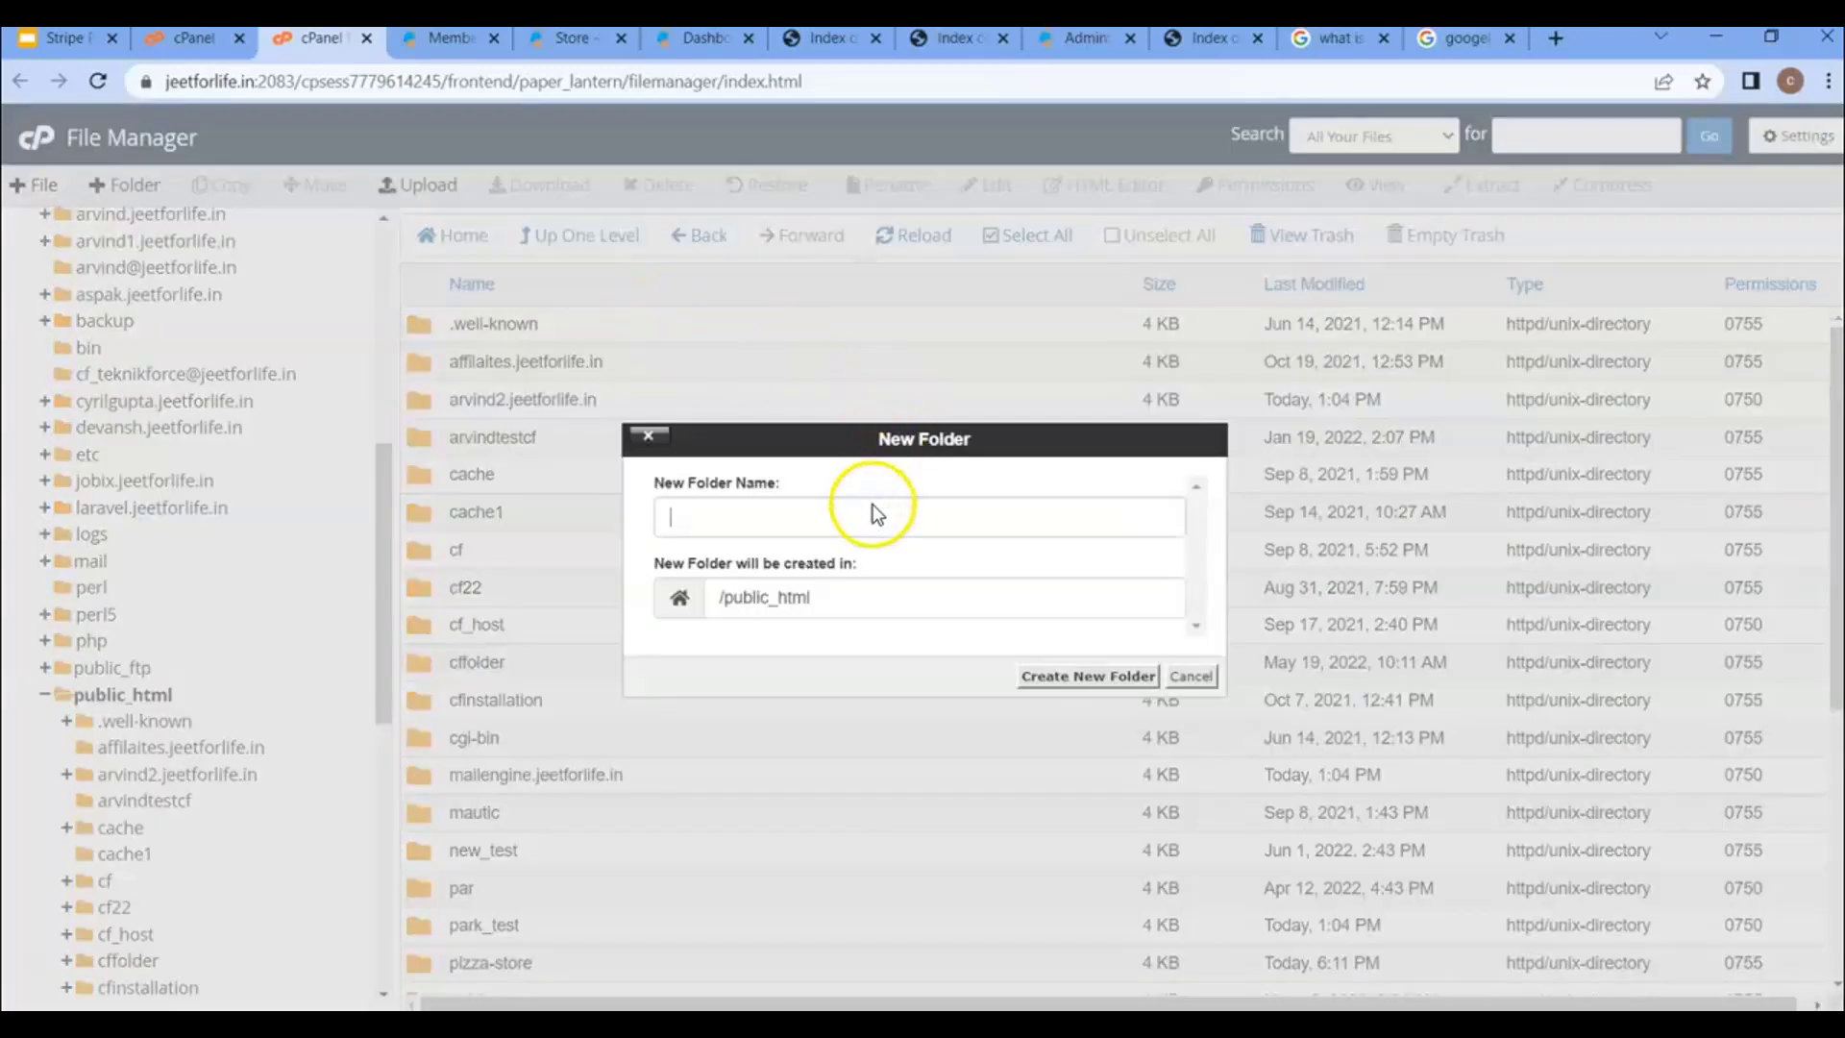
# - Create the road-side-store folder in public_html, open it, and bring up its File Upload page
pyautogui.click(869, 511)
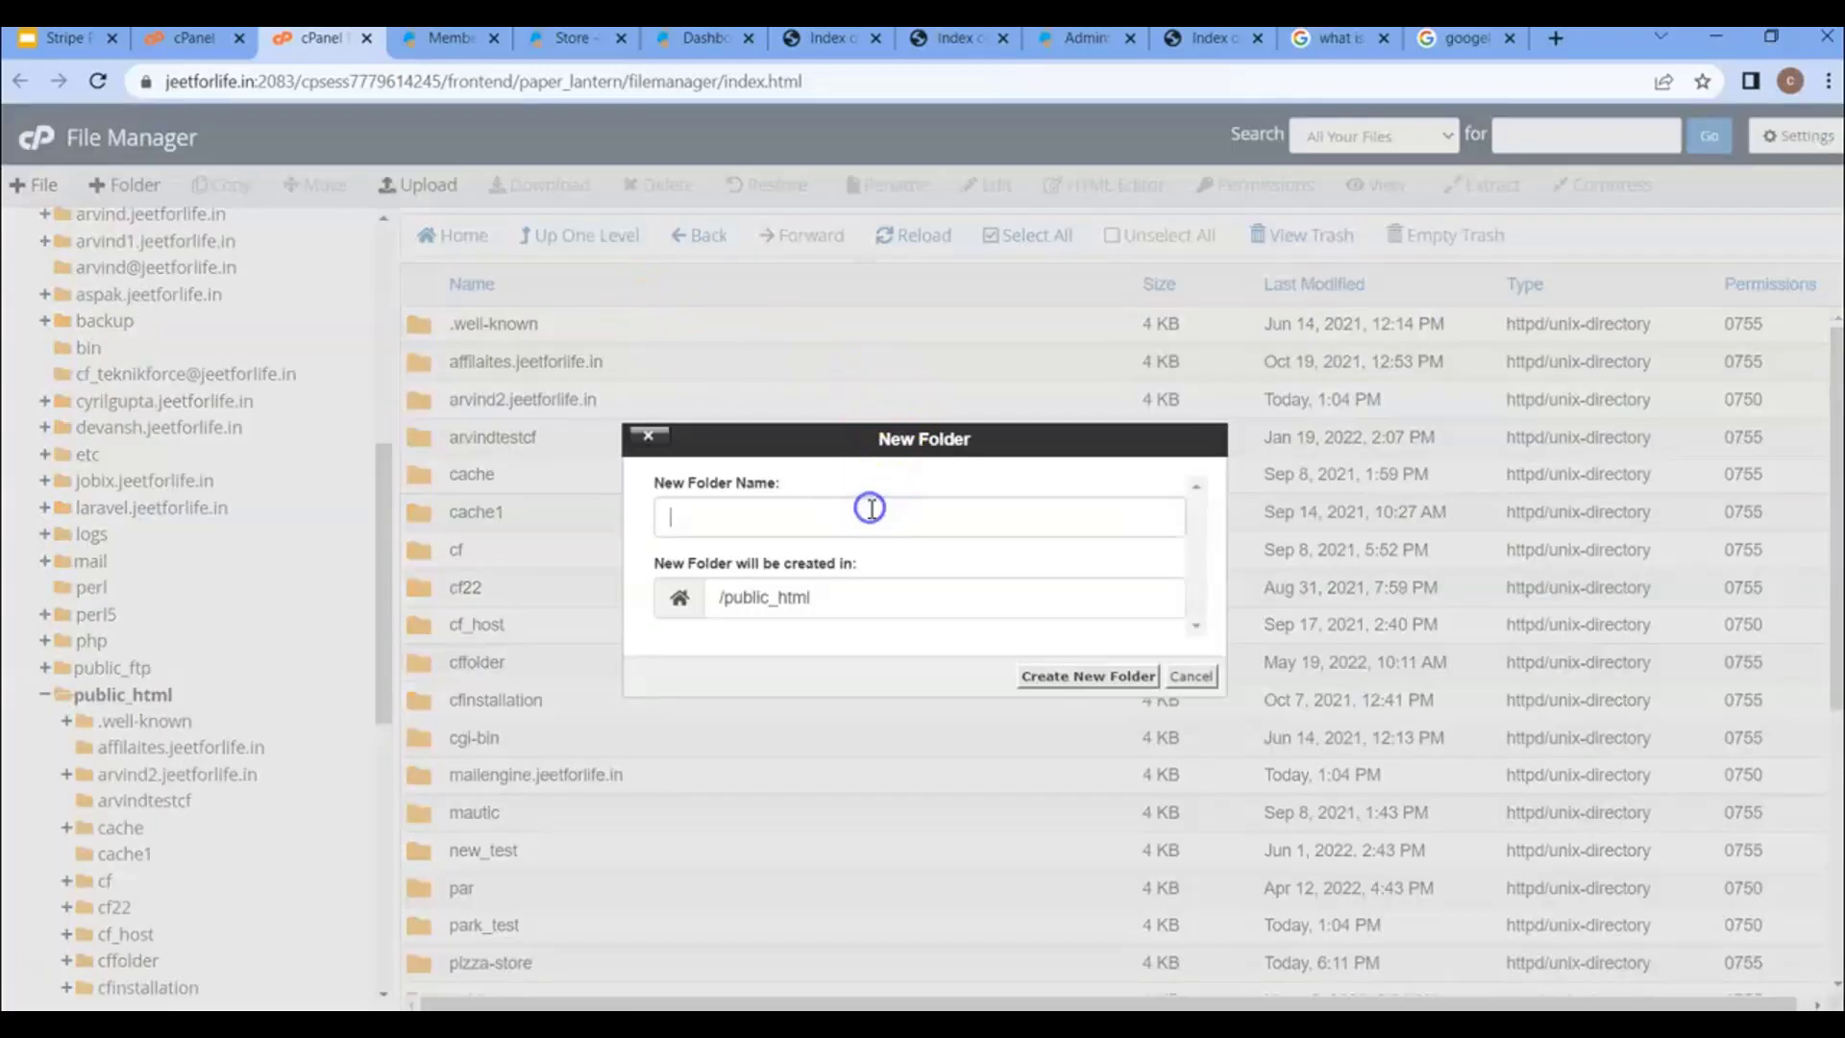
pyautogui.write('road-site')
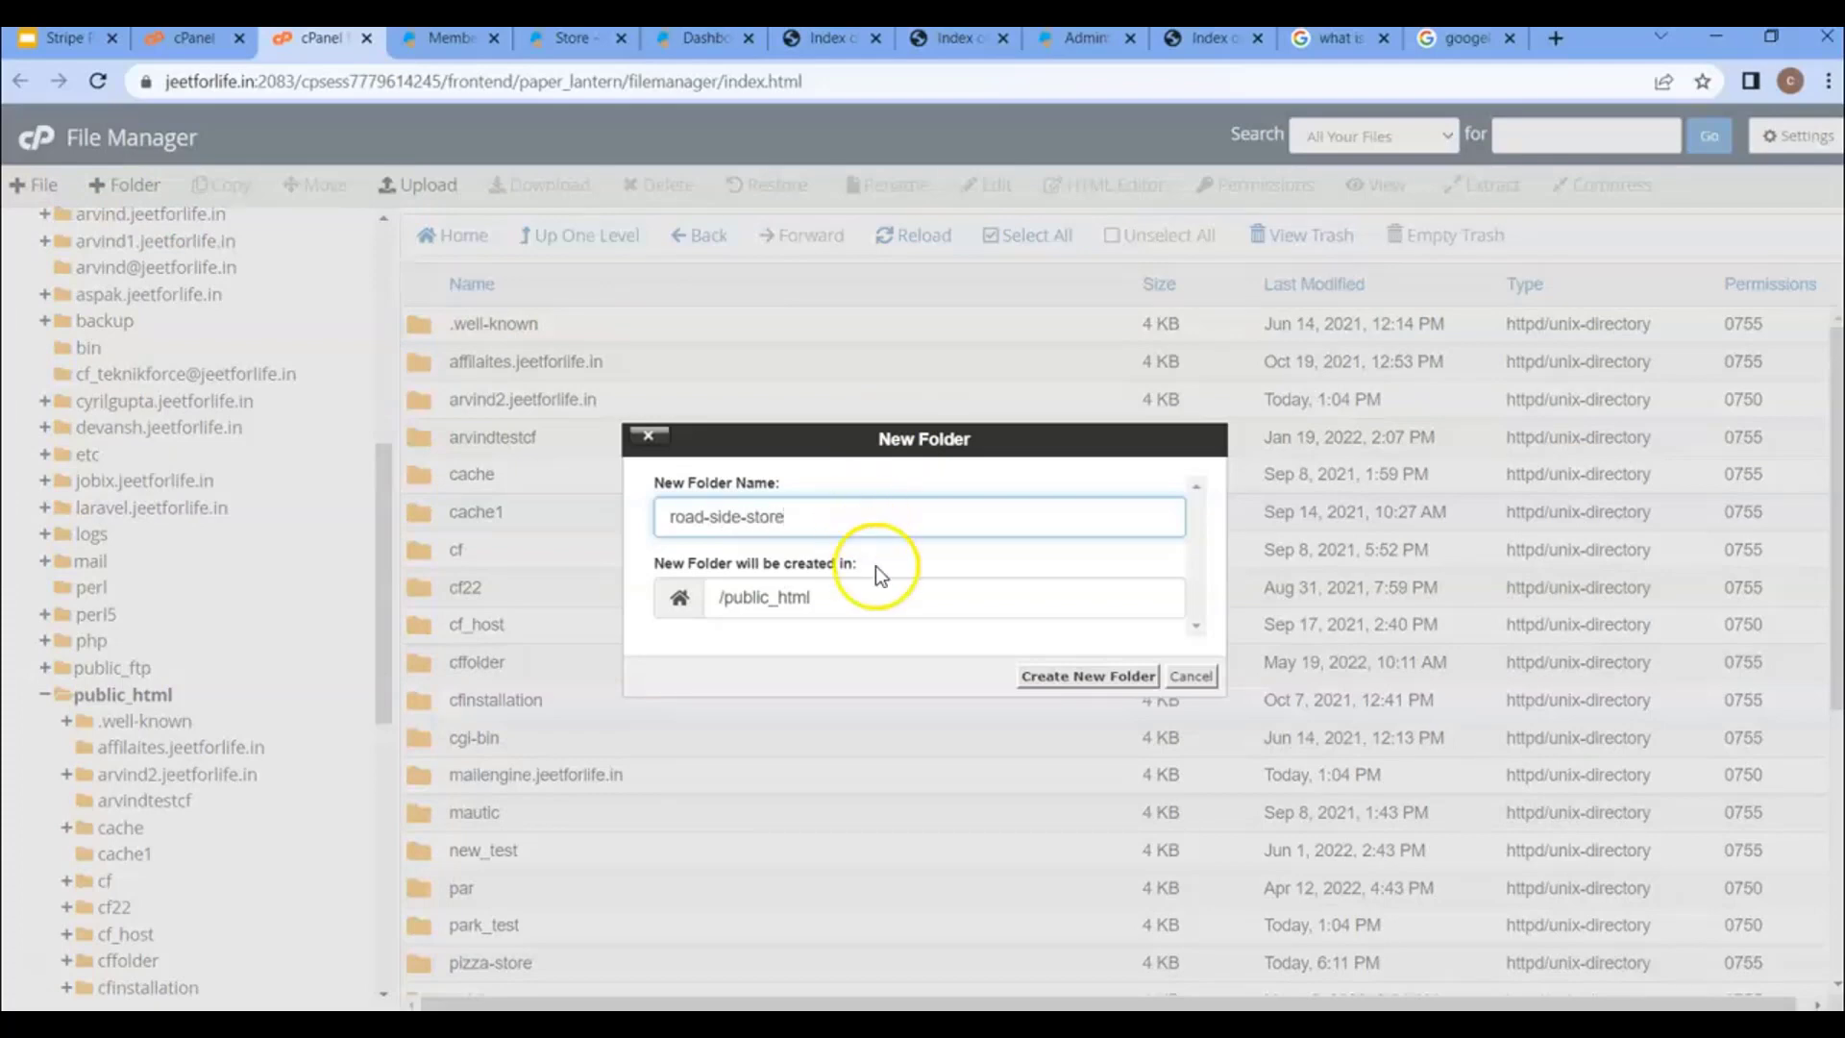
pyautogui.click(1057, 676)
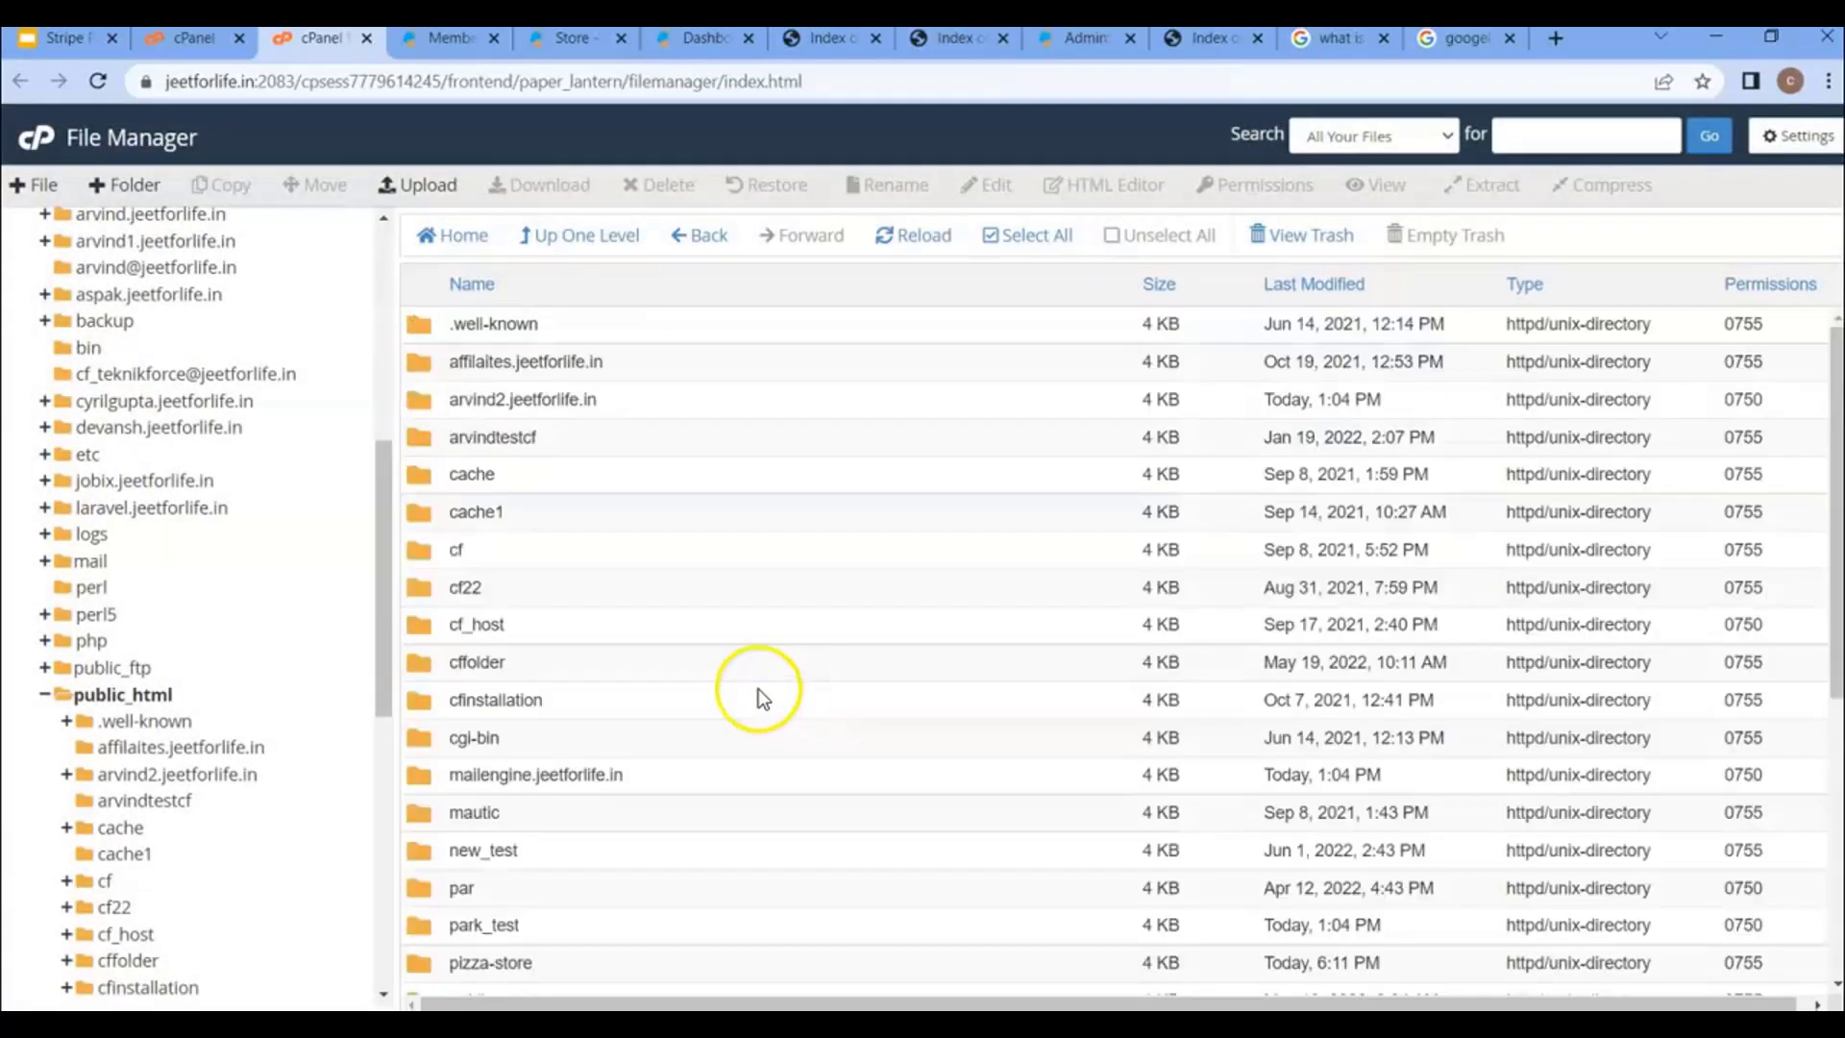
pyautogui.scroll(-5, 589, 645)
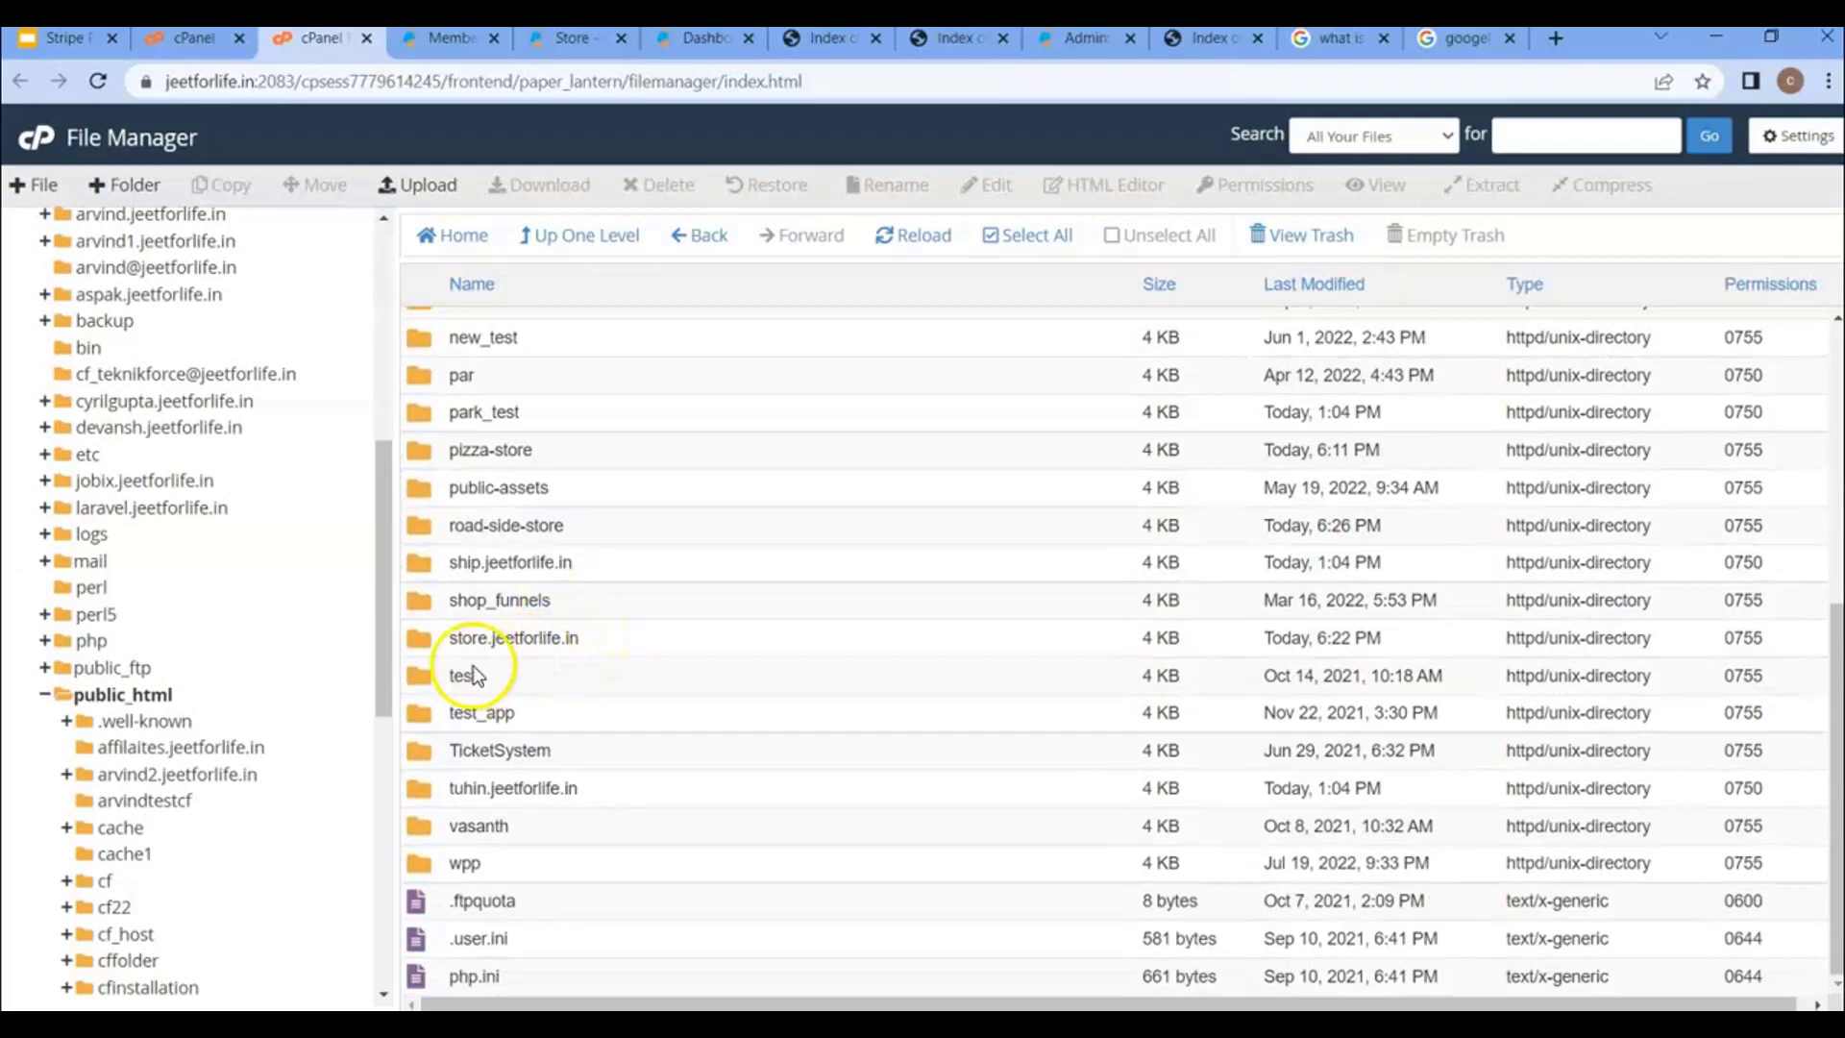
pyautogui.doubleClick(427, 524)
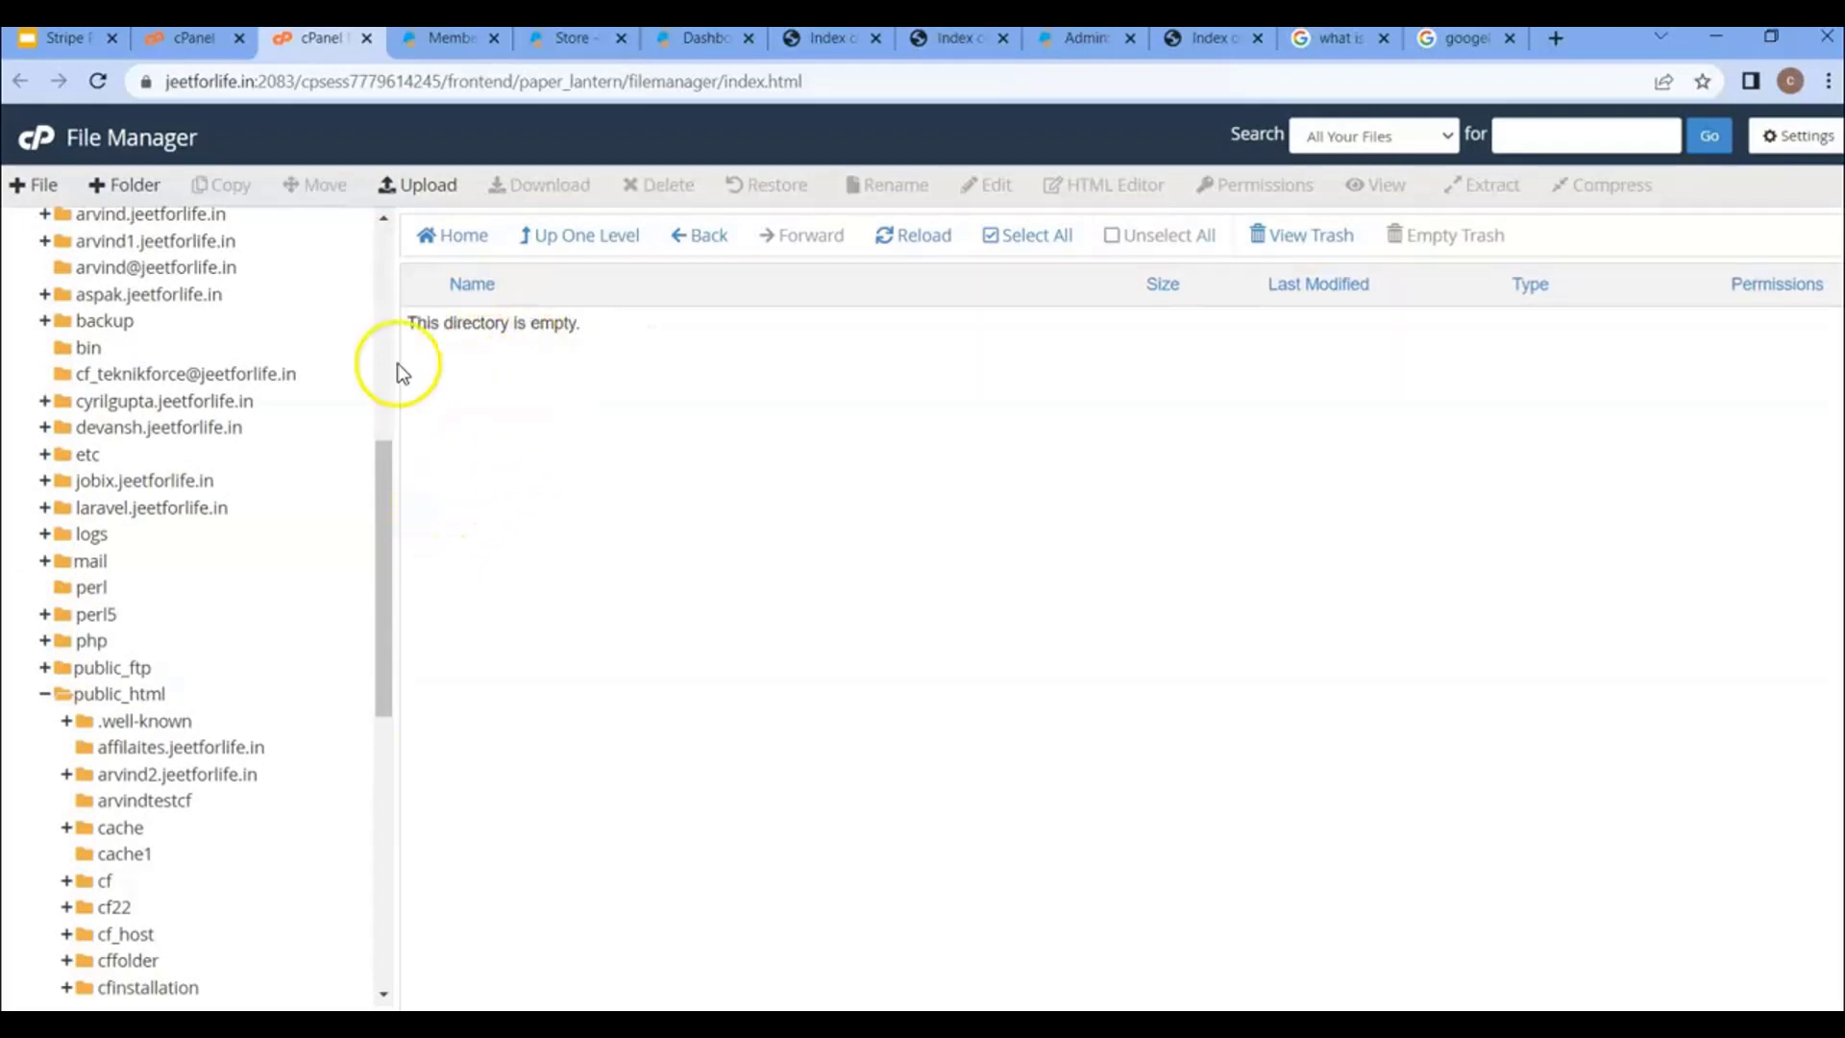
pyautogui.click(423, 184)
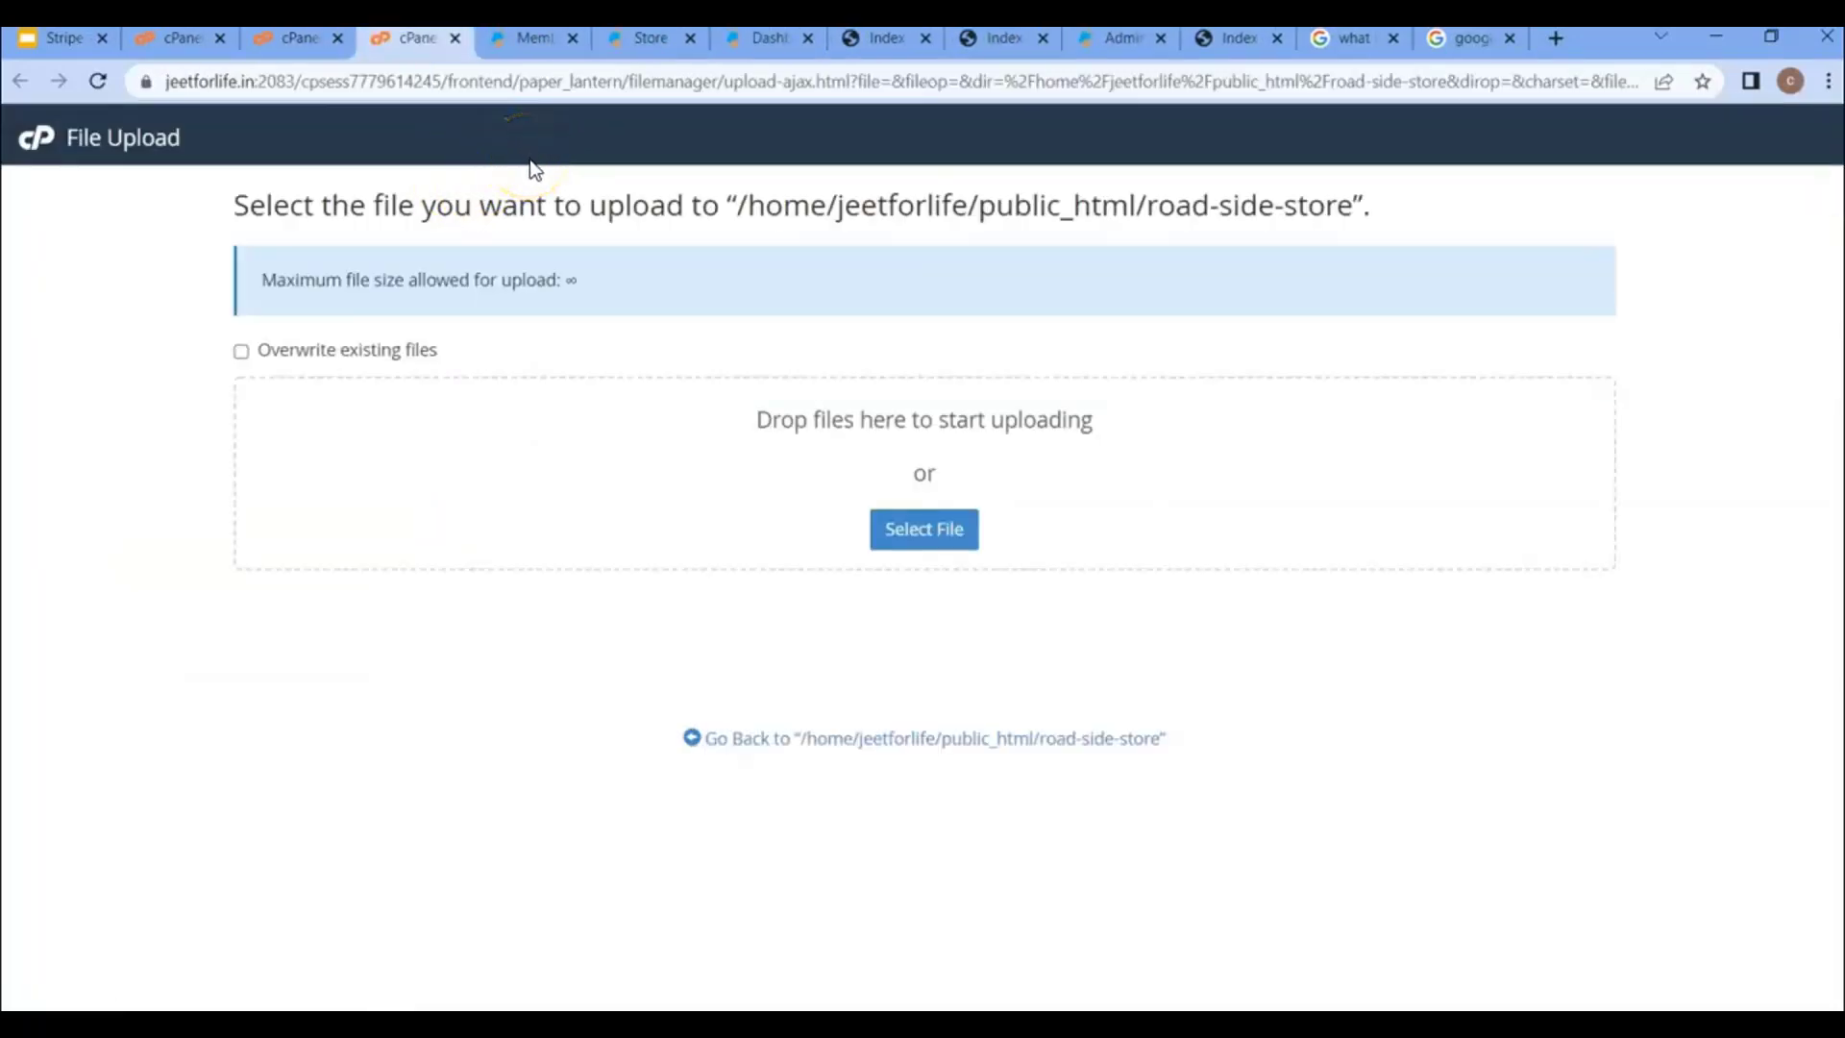
# - Download Shop-Funnels.zip from ShopFunnels' Manual Installation page, then go back to the upload tab
pyautogui.click(523, 39)
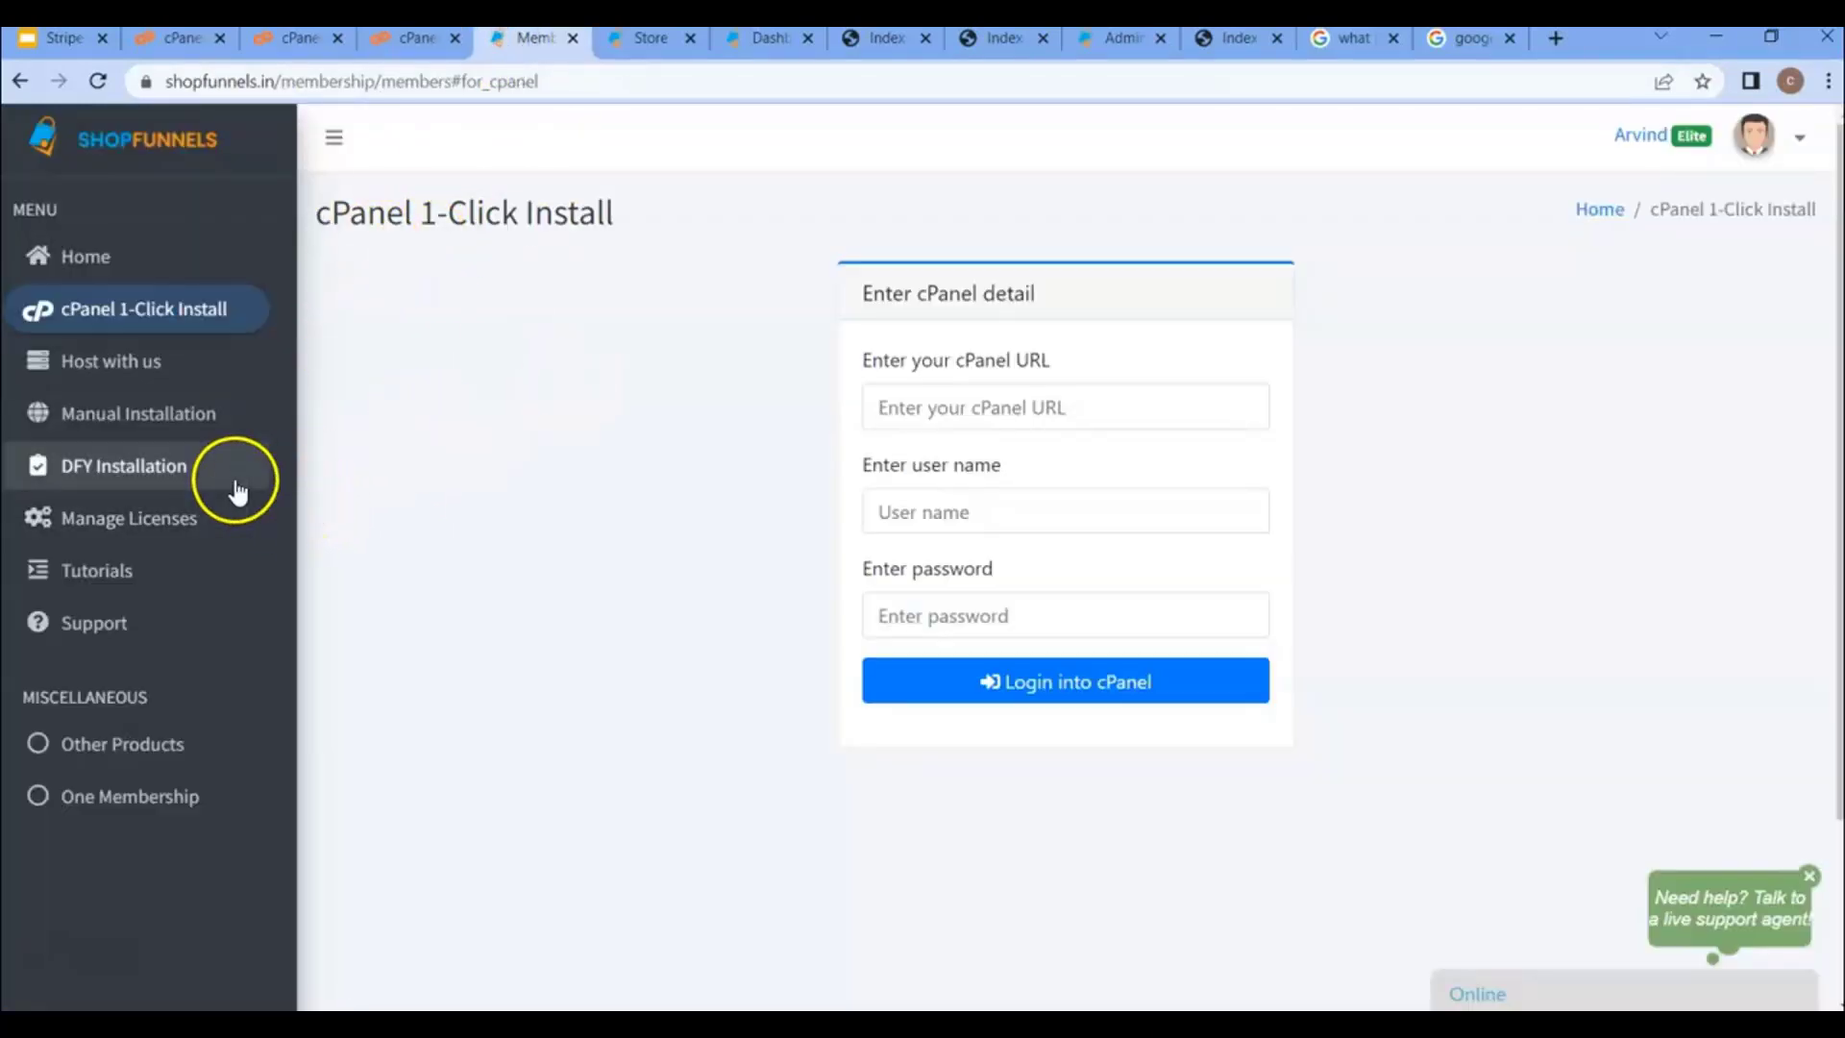
pyautogui.click(119, 437)
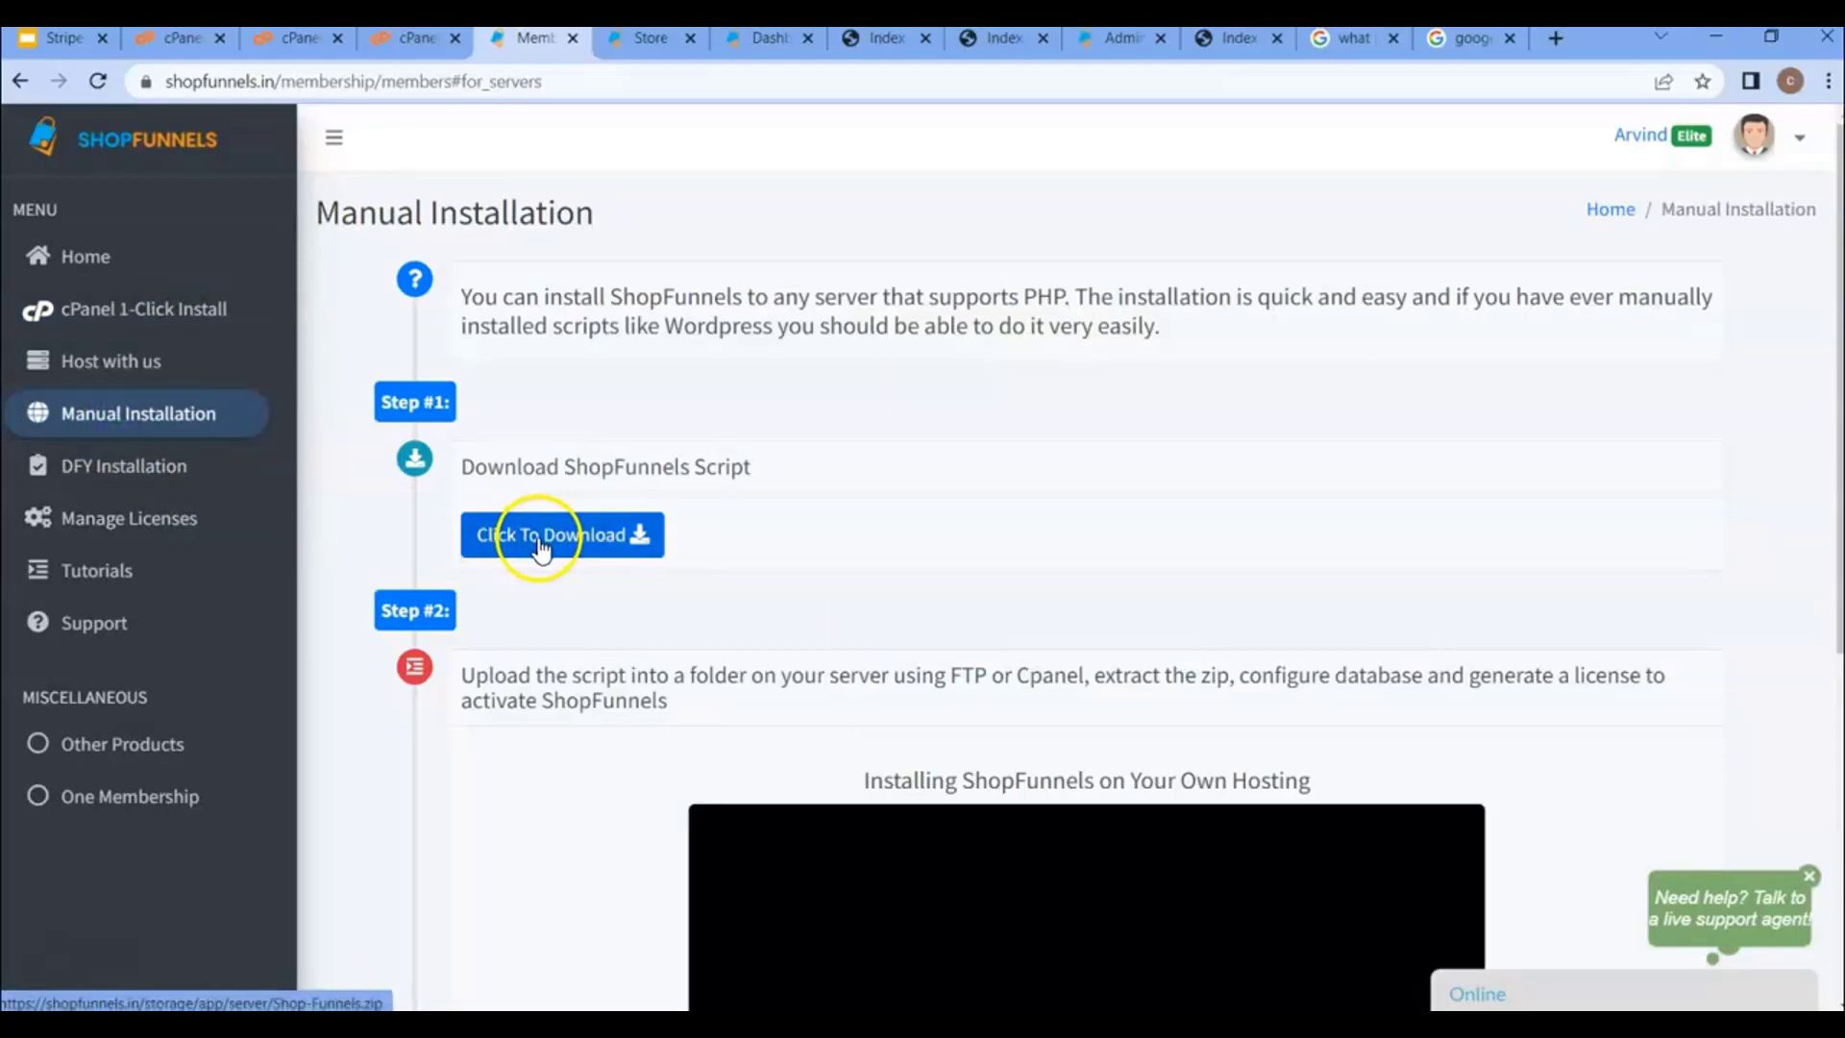
pyautogui.click(606, 557)
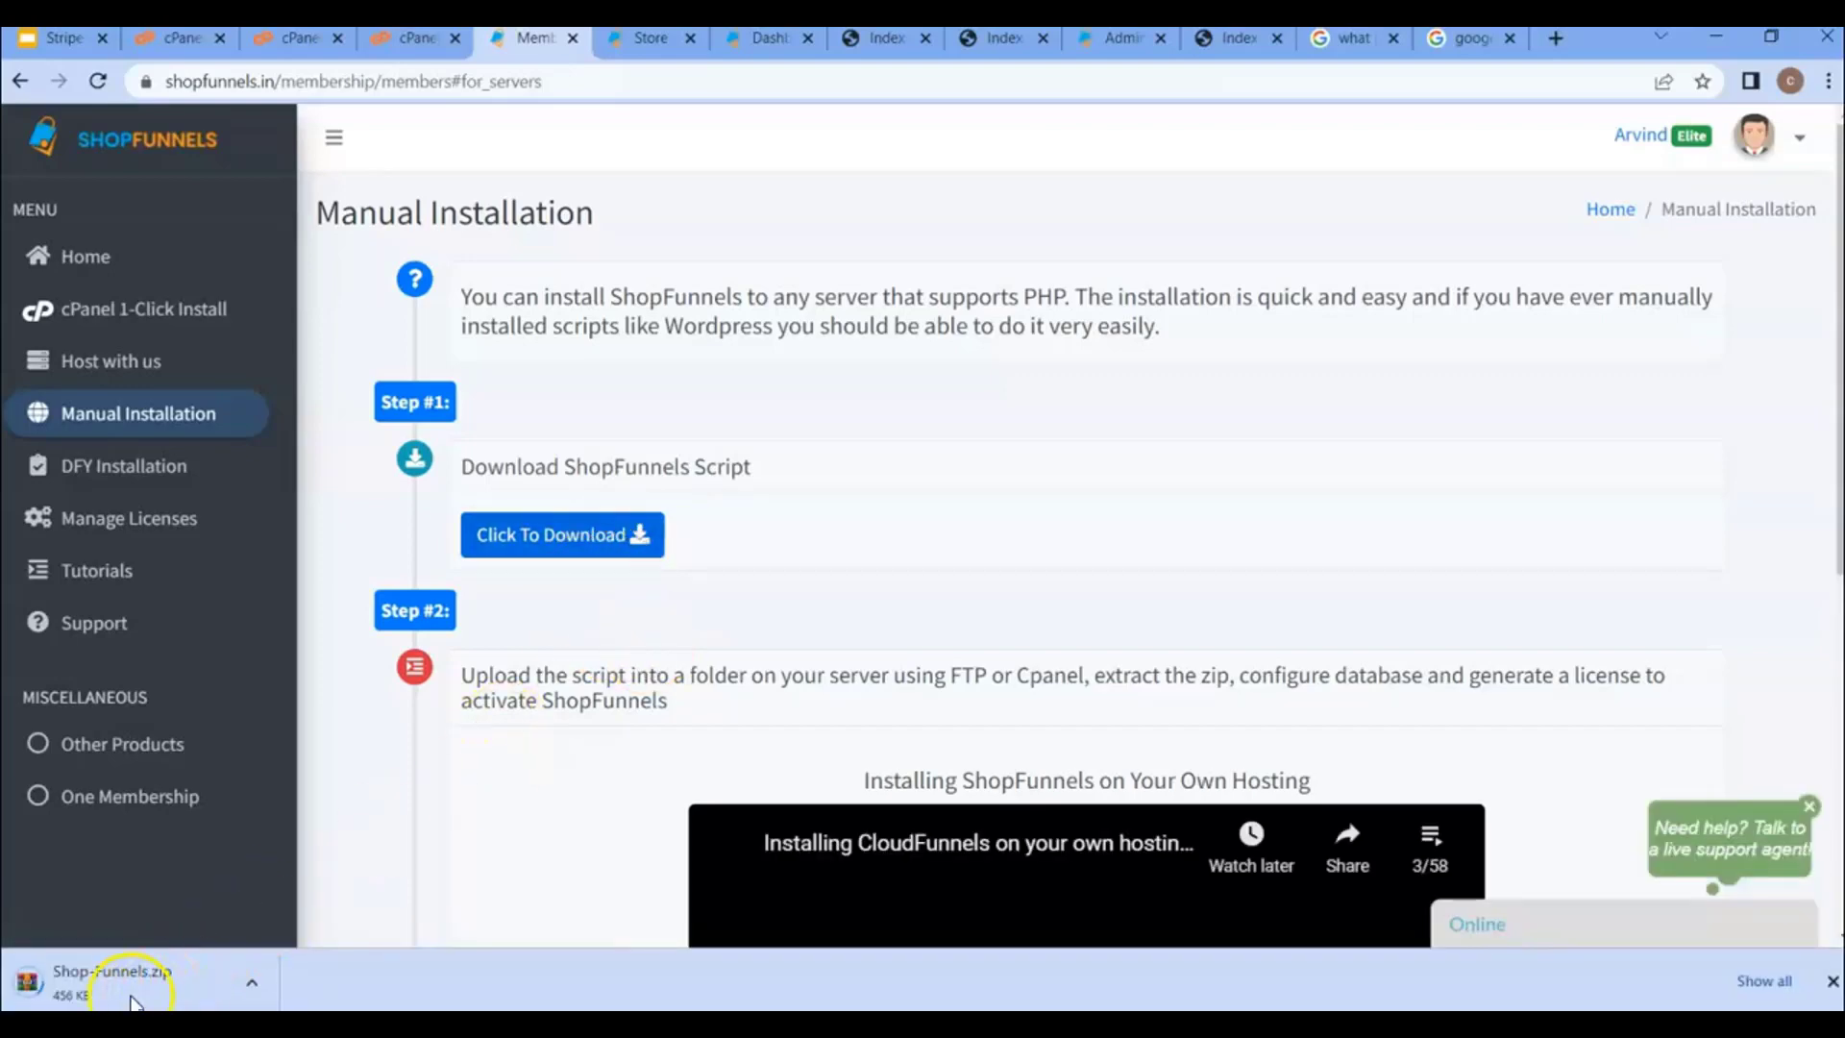
pyautogui.hotkey('ctrl', 'shift', 'Tab')
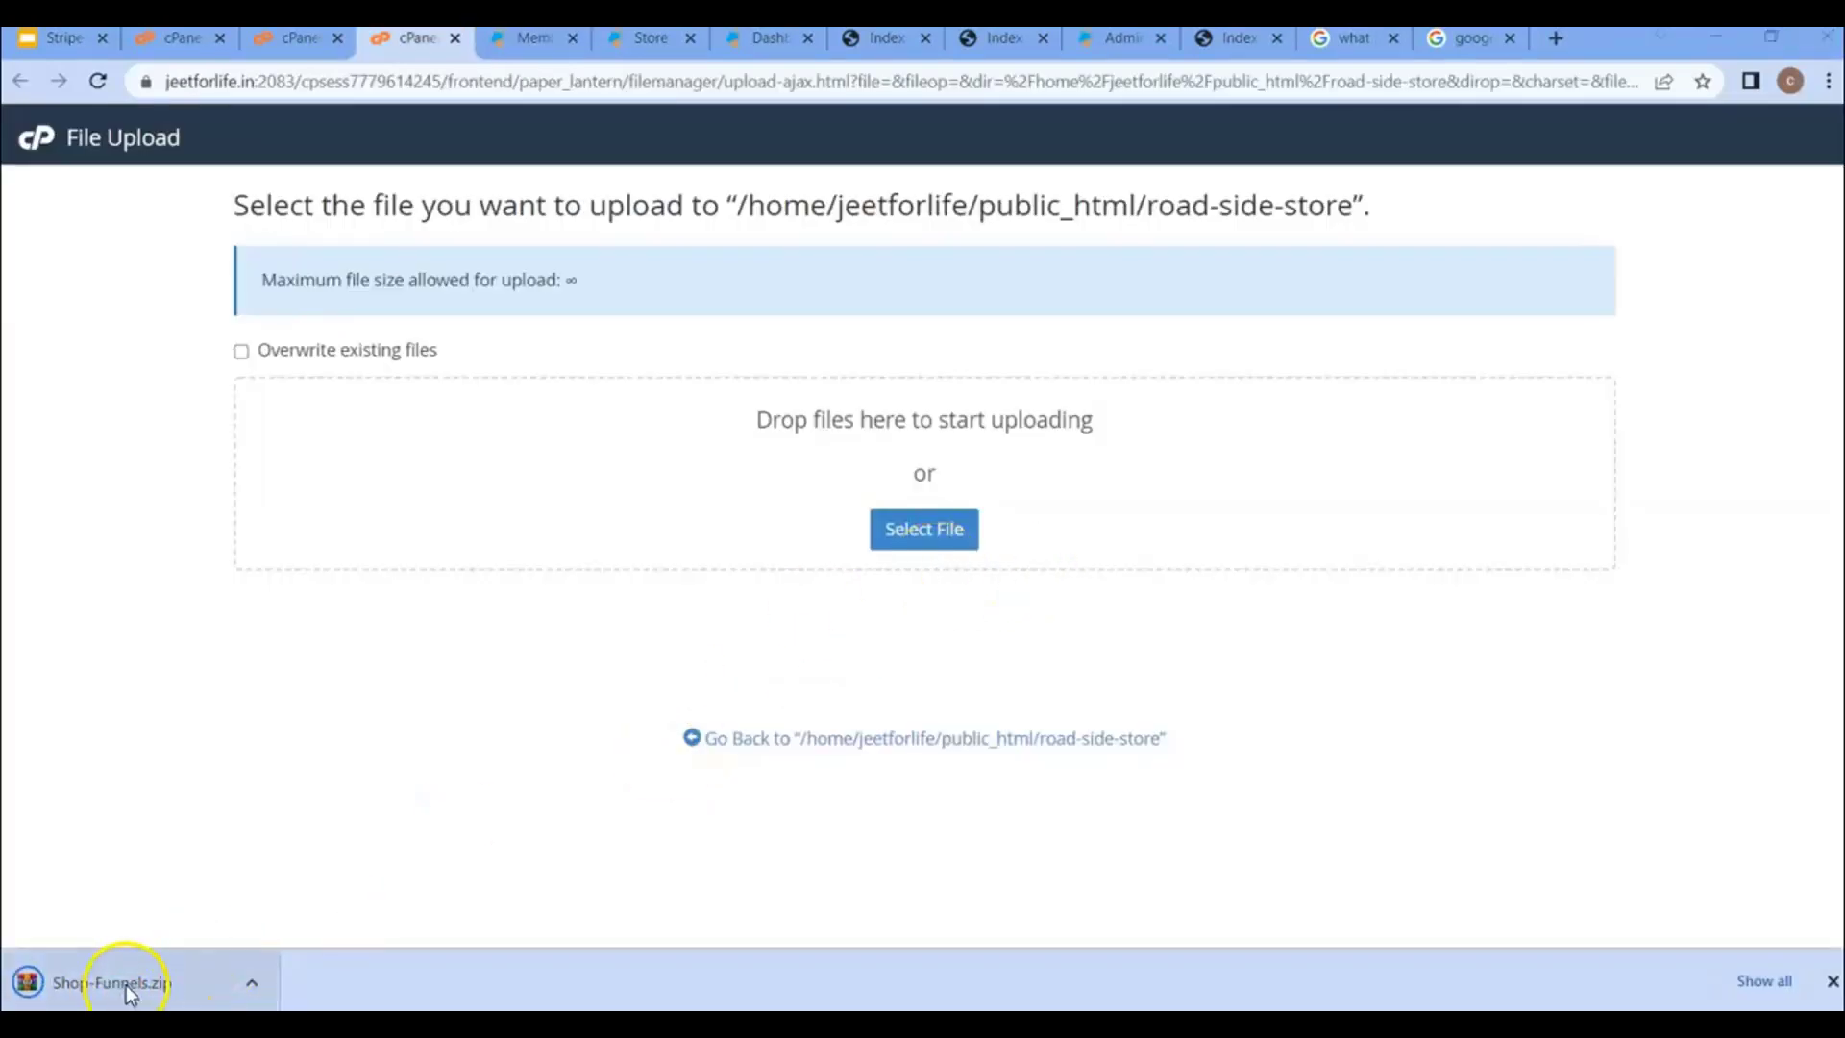
# - Upload Shop-Funnels.zip into road-side-store and return to the folder listing
pyautogui.click(925, 529)
pyautogui.click(307, 200)
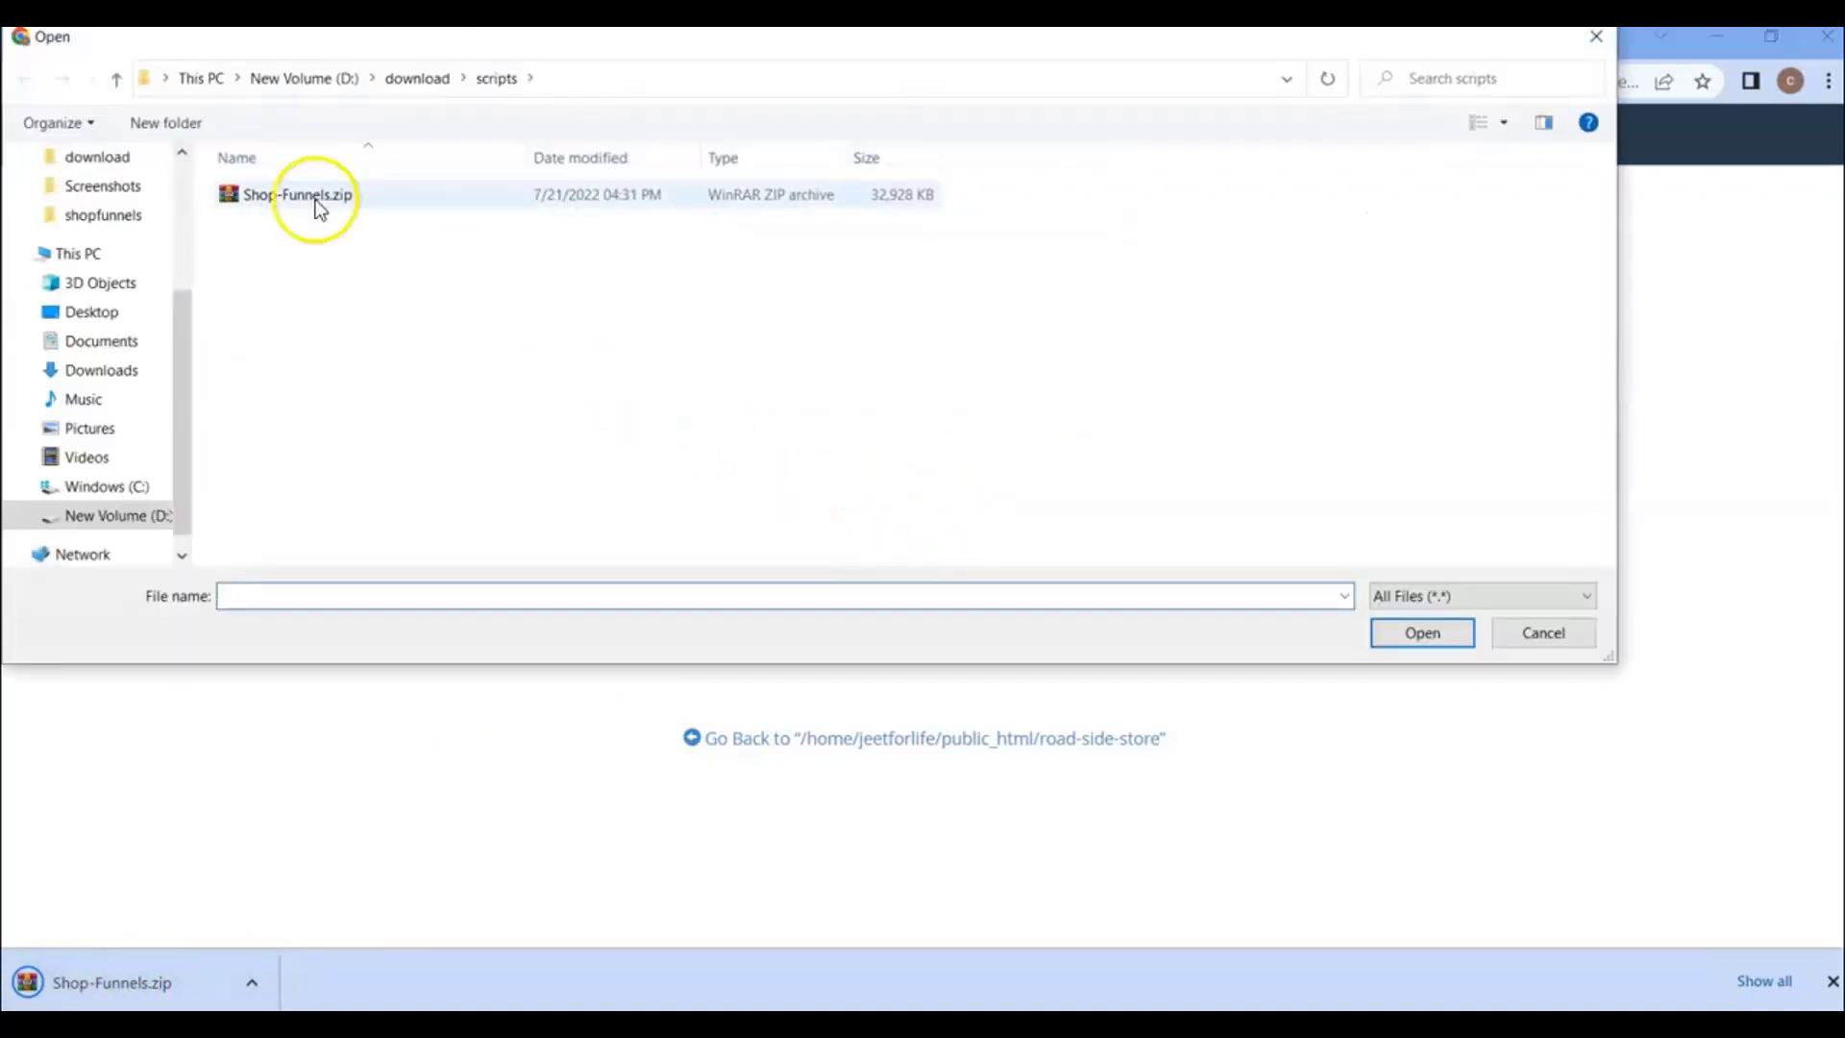
pyautogui.doubleClick(295, 208)
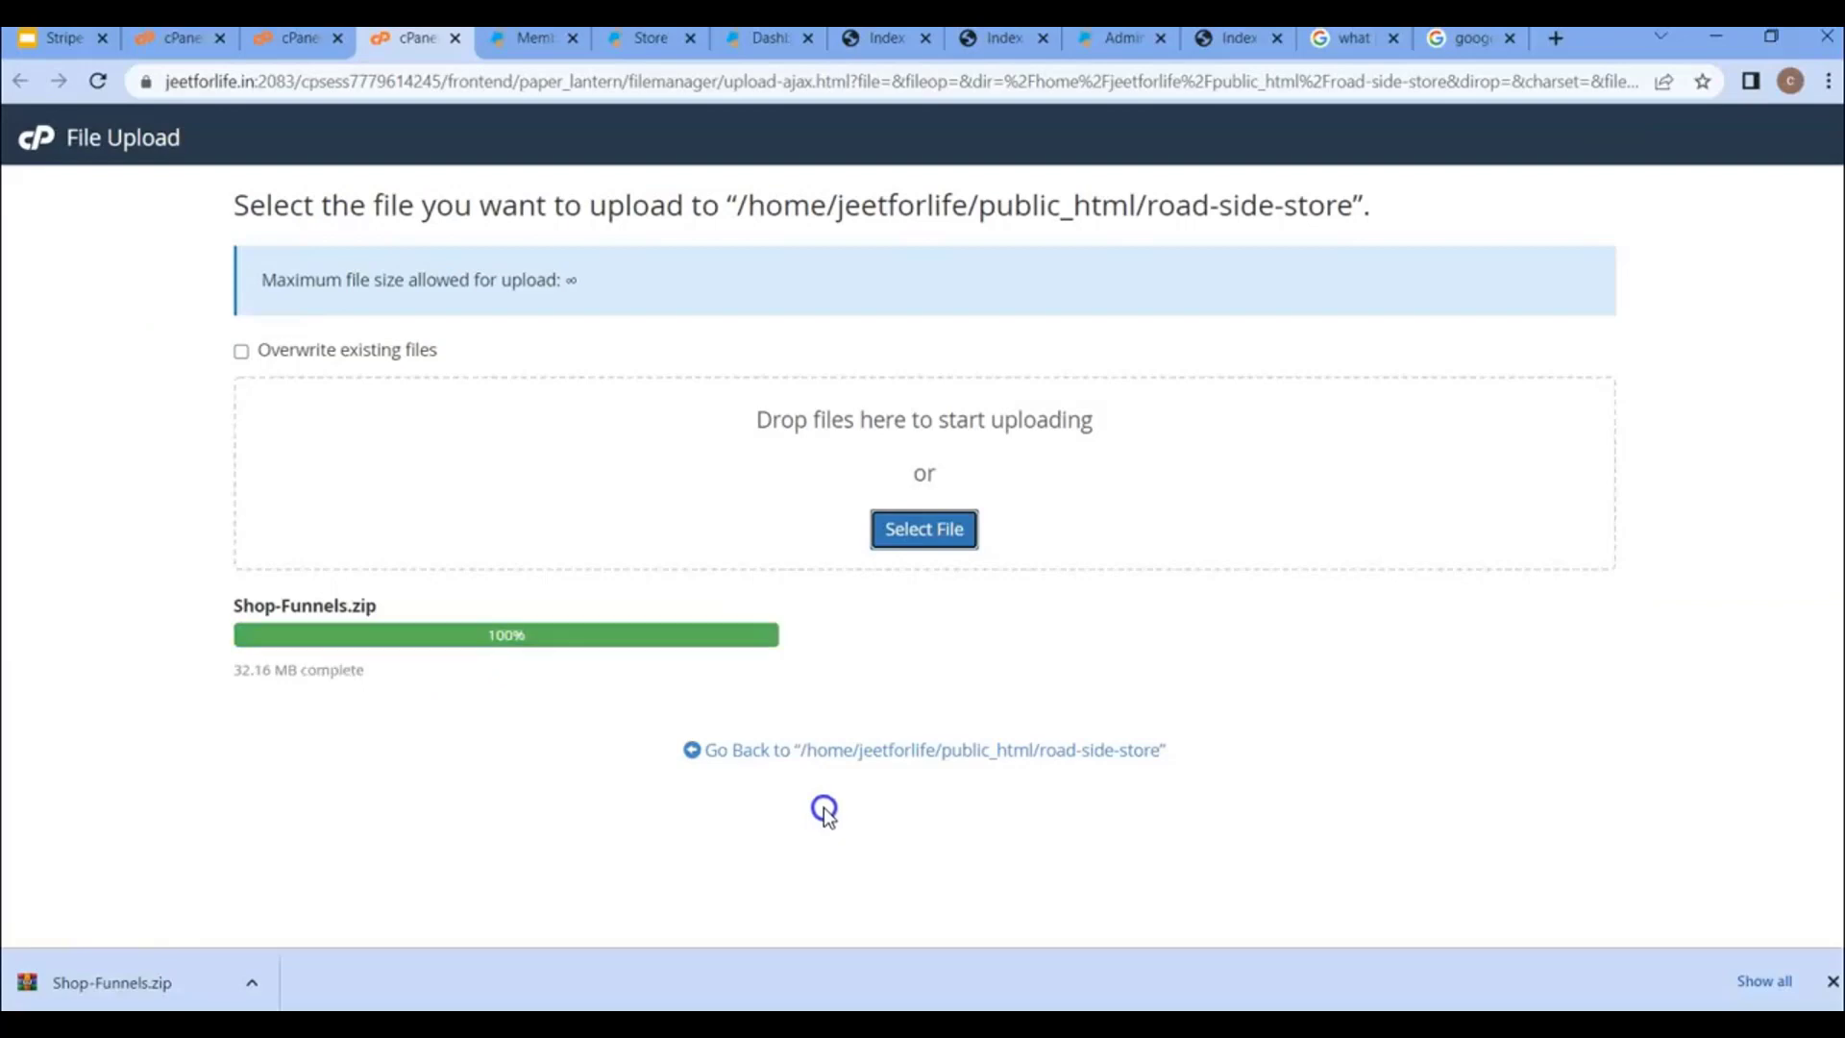
pyautogui.click(885, 749)
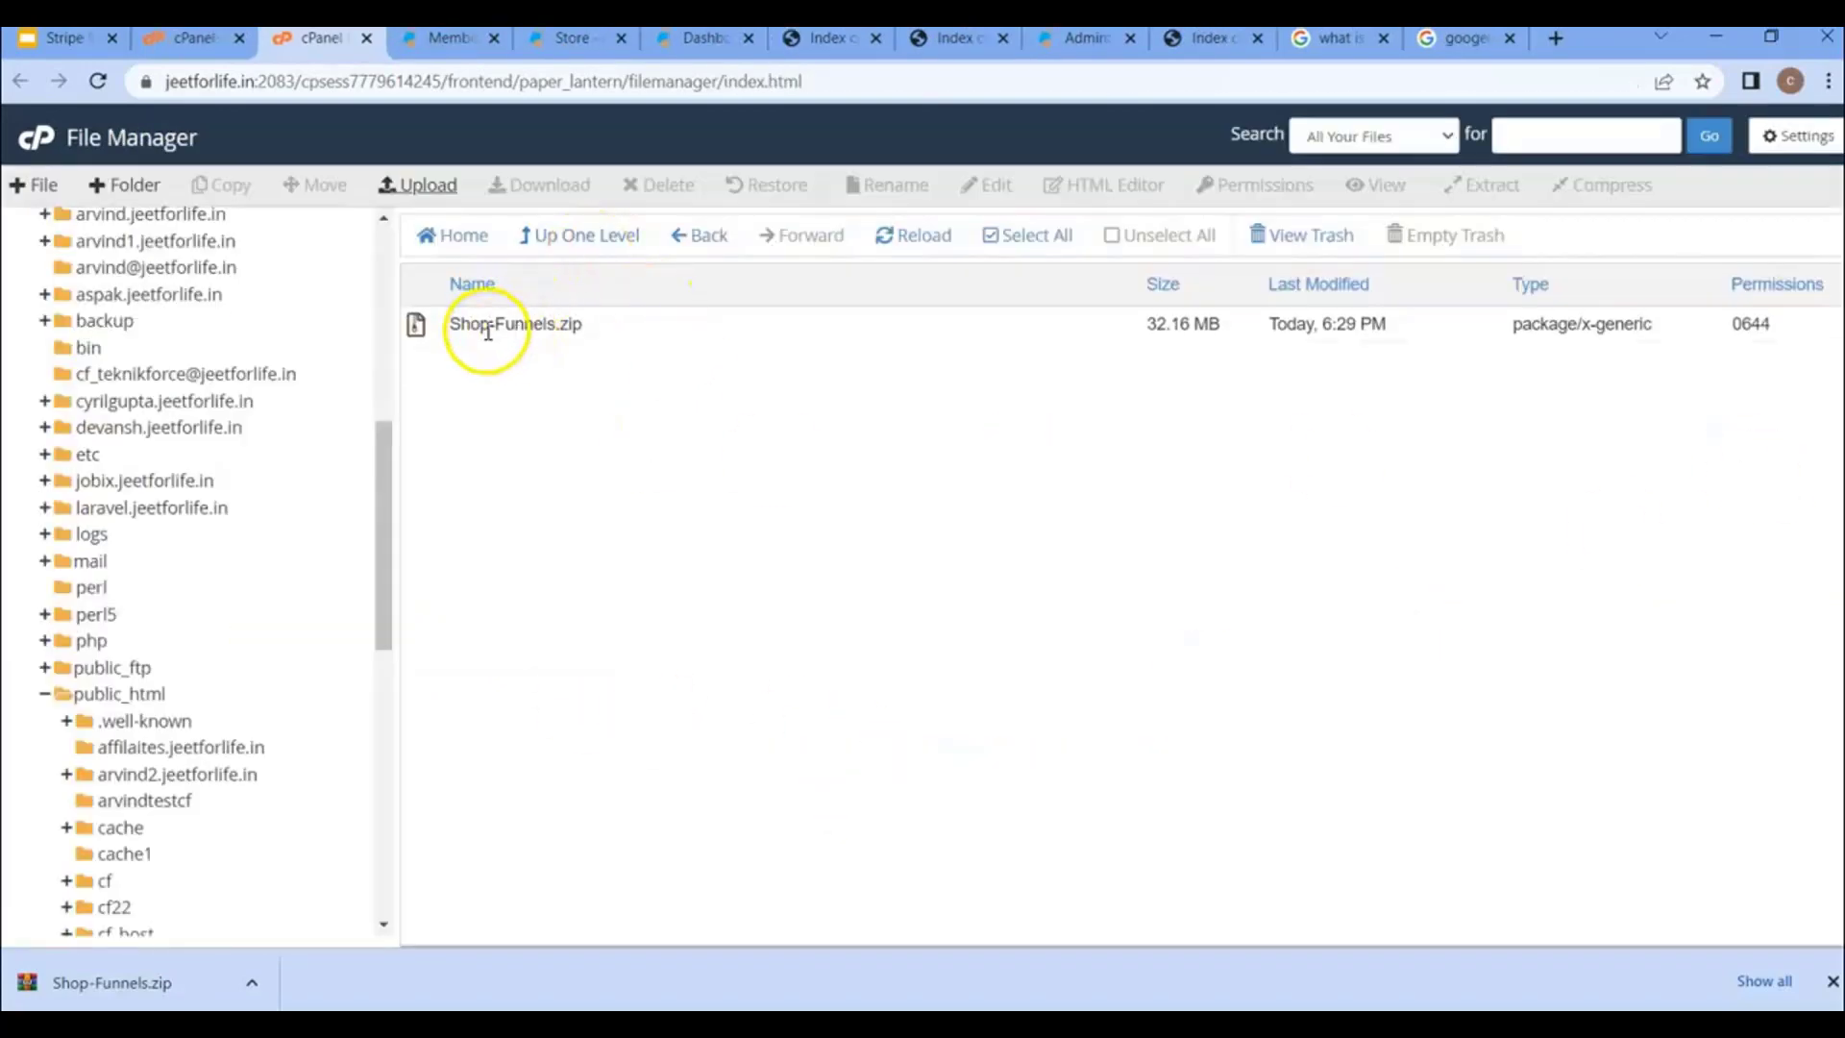
# - Extract Shop-Funnels.zip inside road-side-store, giving assets, controller, index.php and more
pyautogui.click(485, 323)
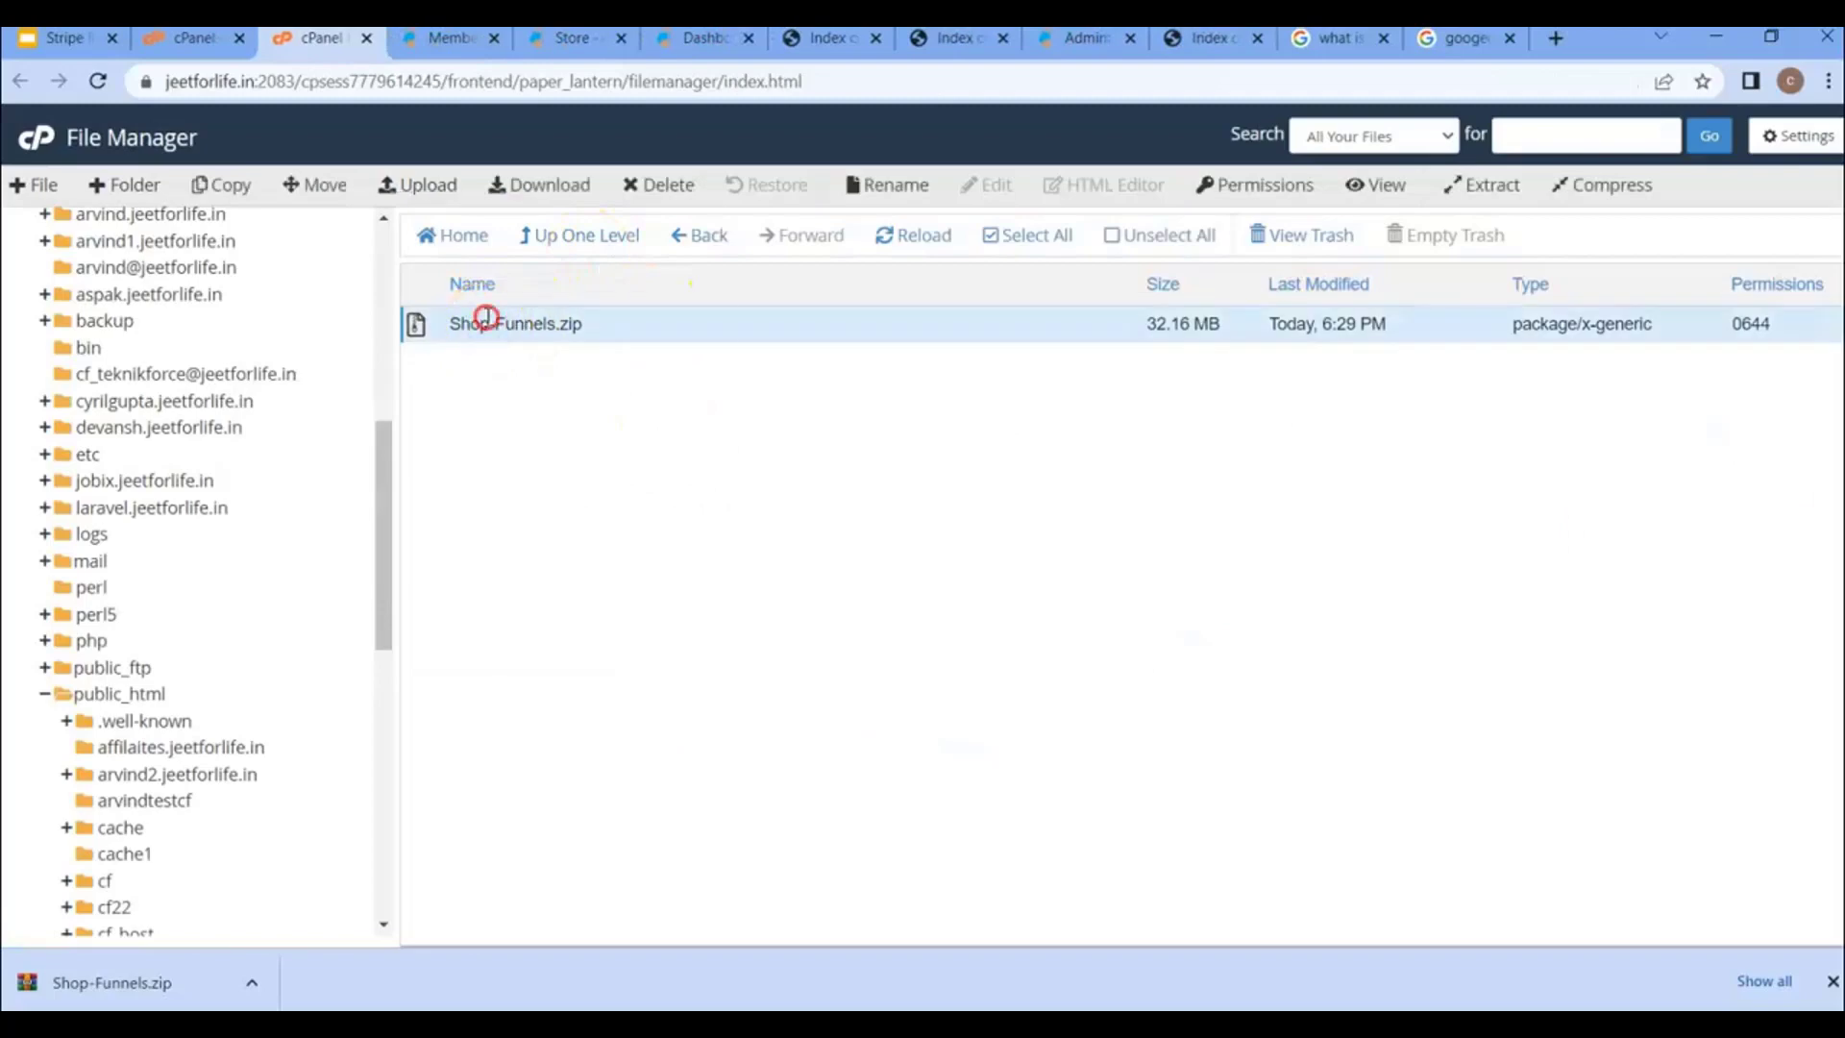
pyautogui.rightClick(485, 323)
pyautogui.click(541, 584)
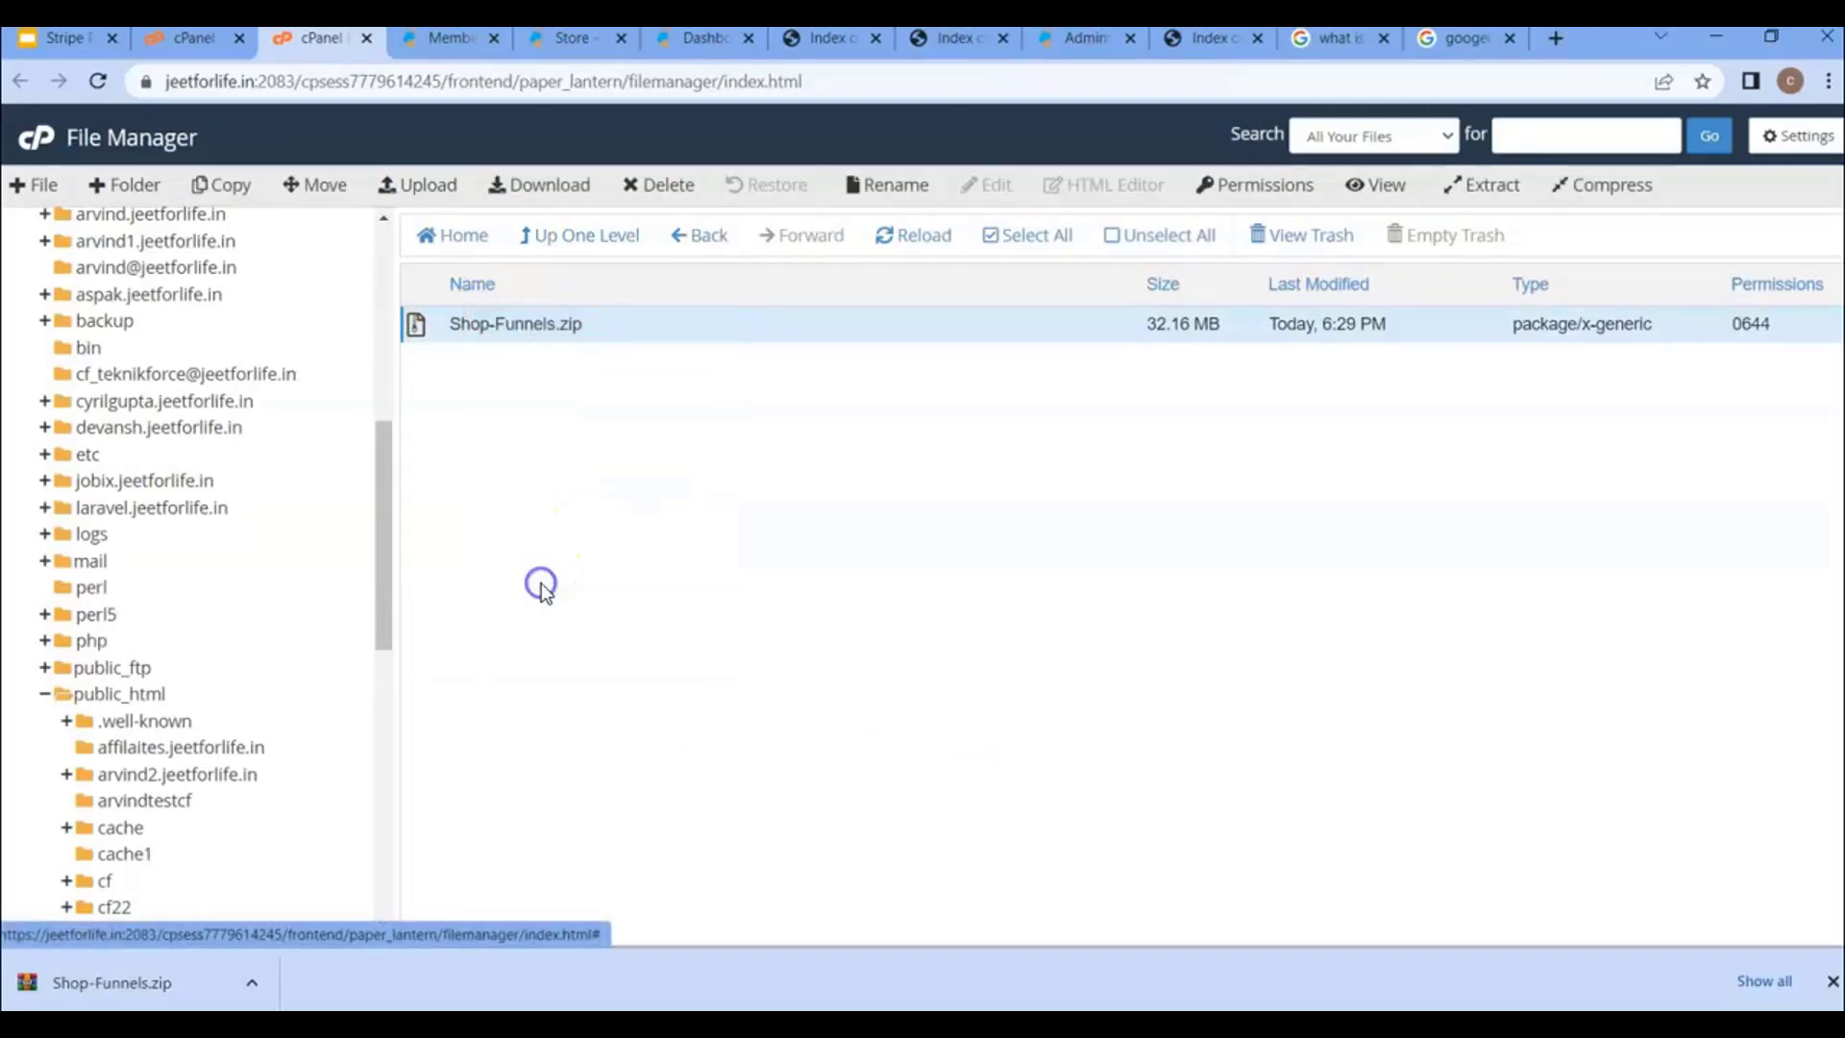
pyautogui.click(1081, 645)
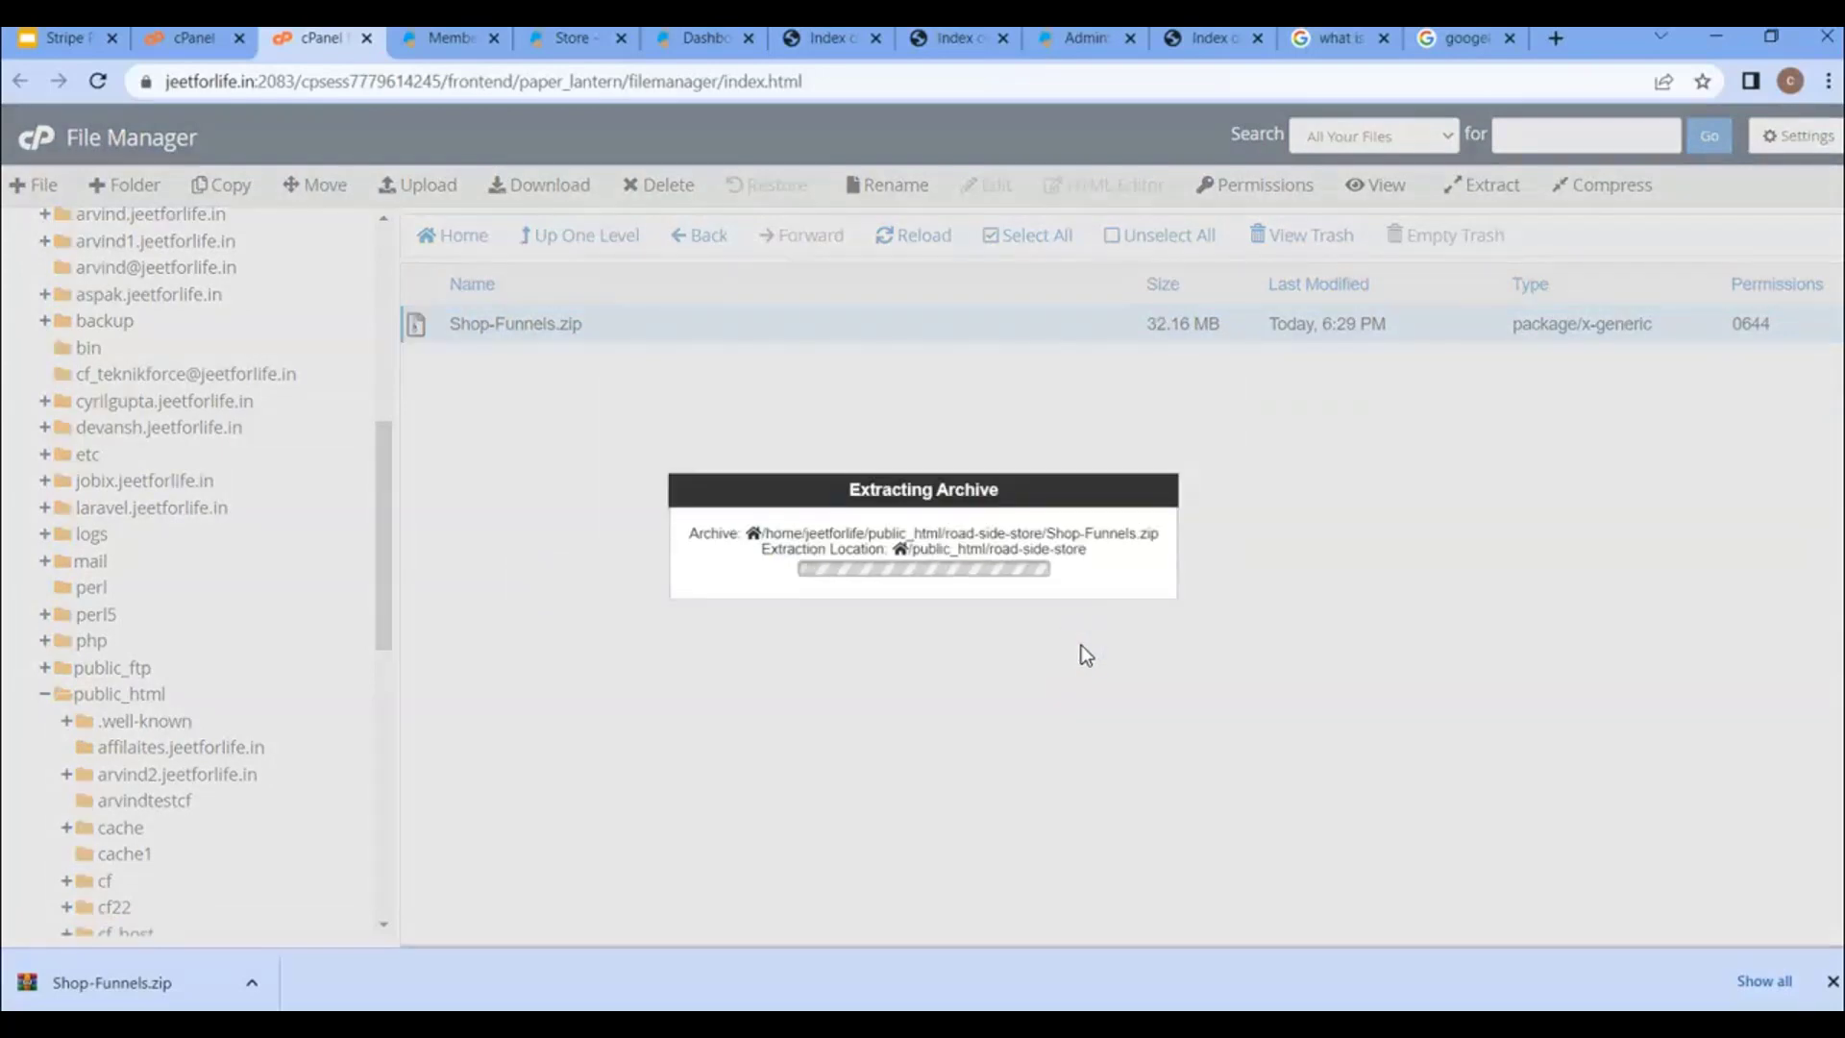
pyautogui.press('Return')
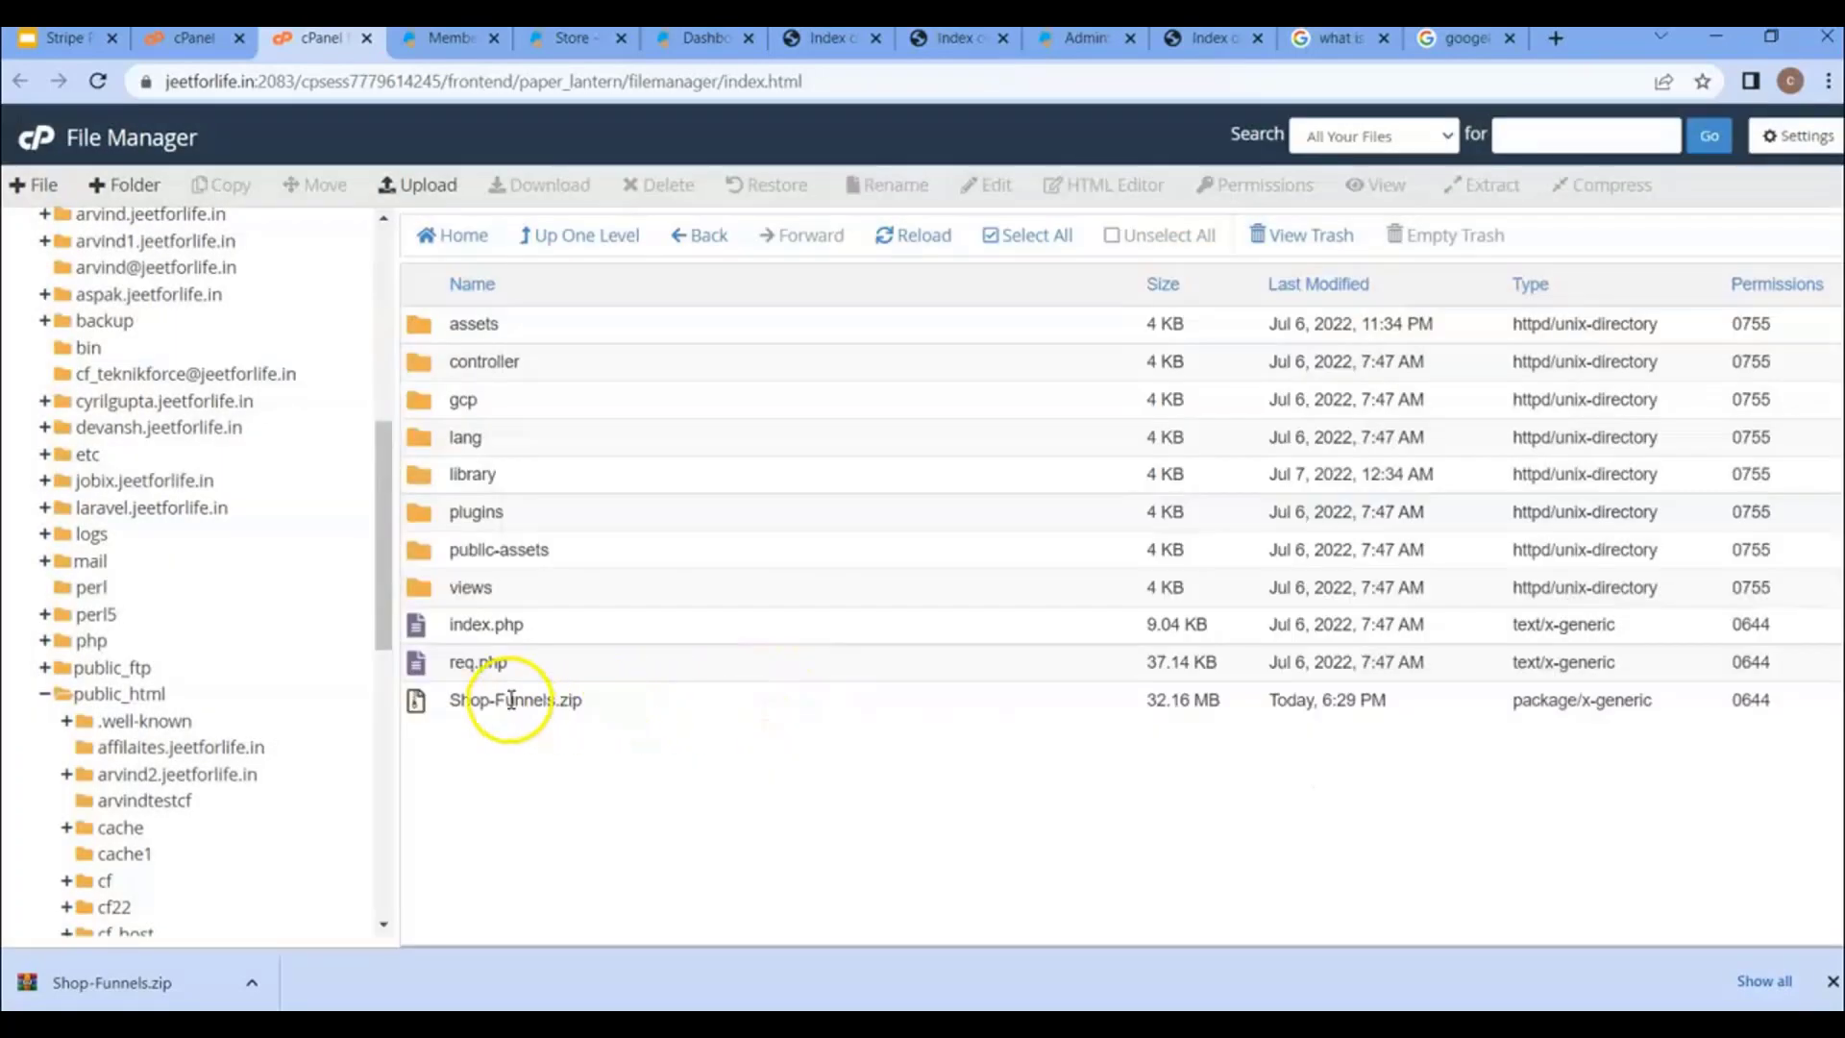
# - Permanently delete the leftover Shop-Funnels.zip, skipping the trash
pyautogui.click(510, 700)
pyautogui.rightClick(510, 699)
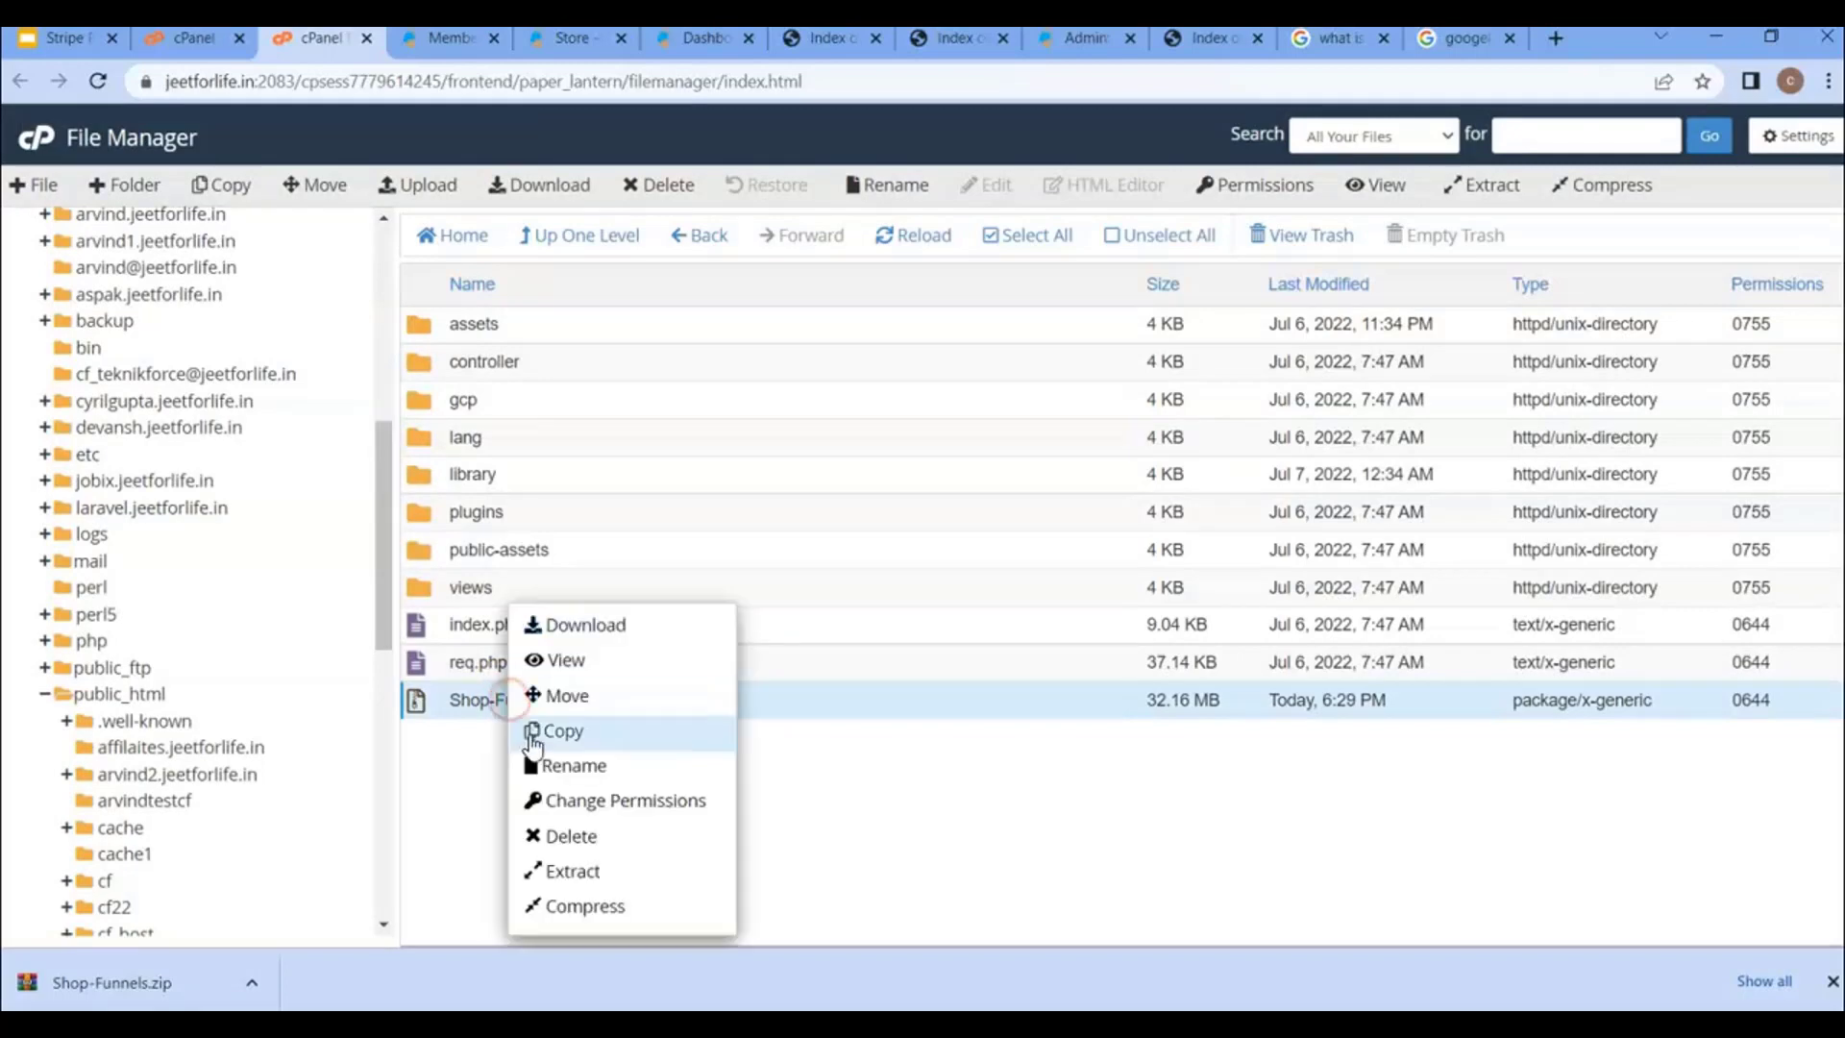
pyautogui.click(557, 834)
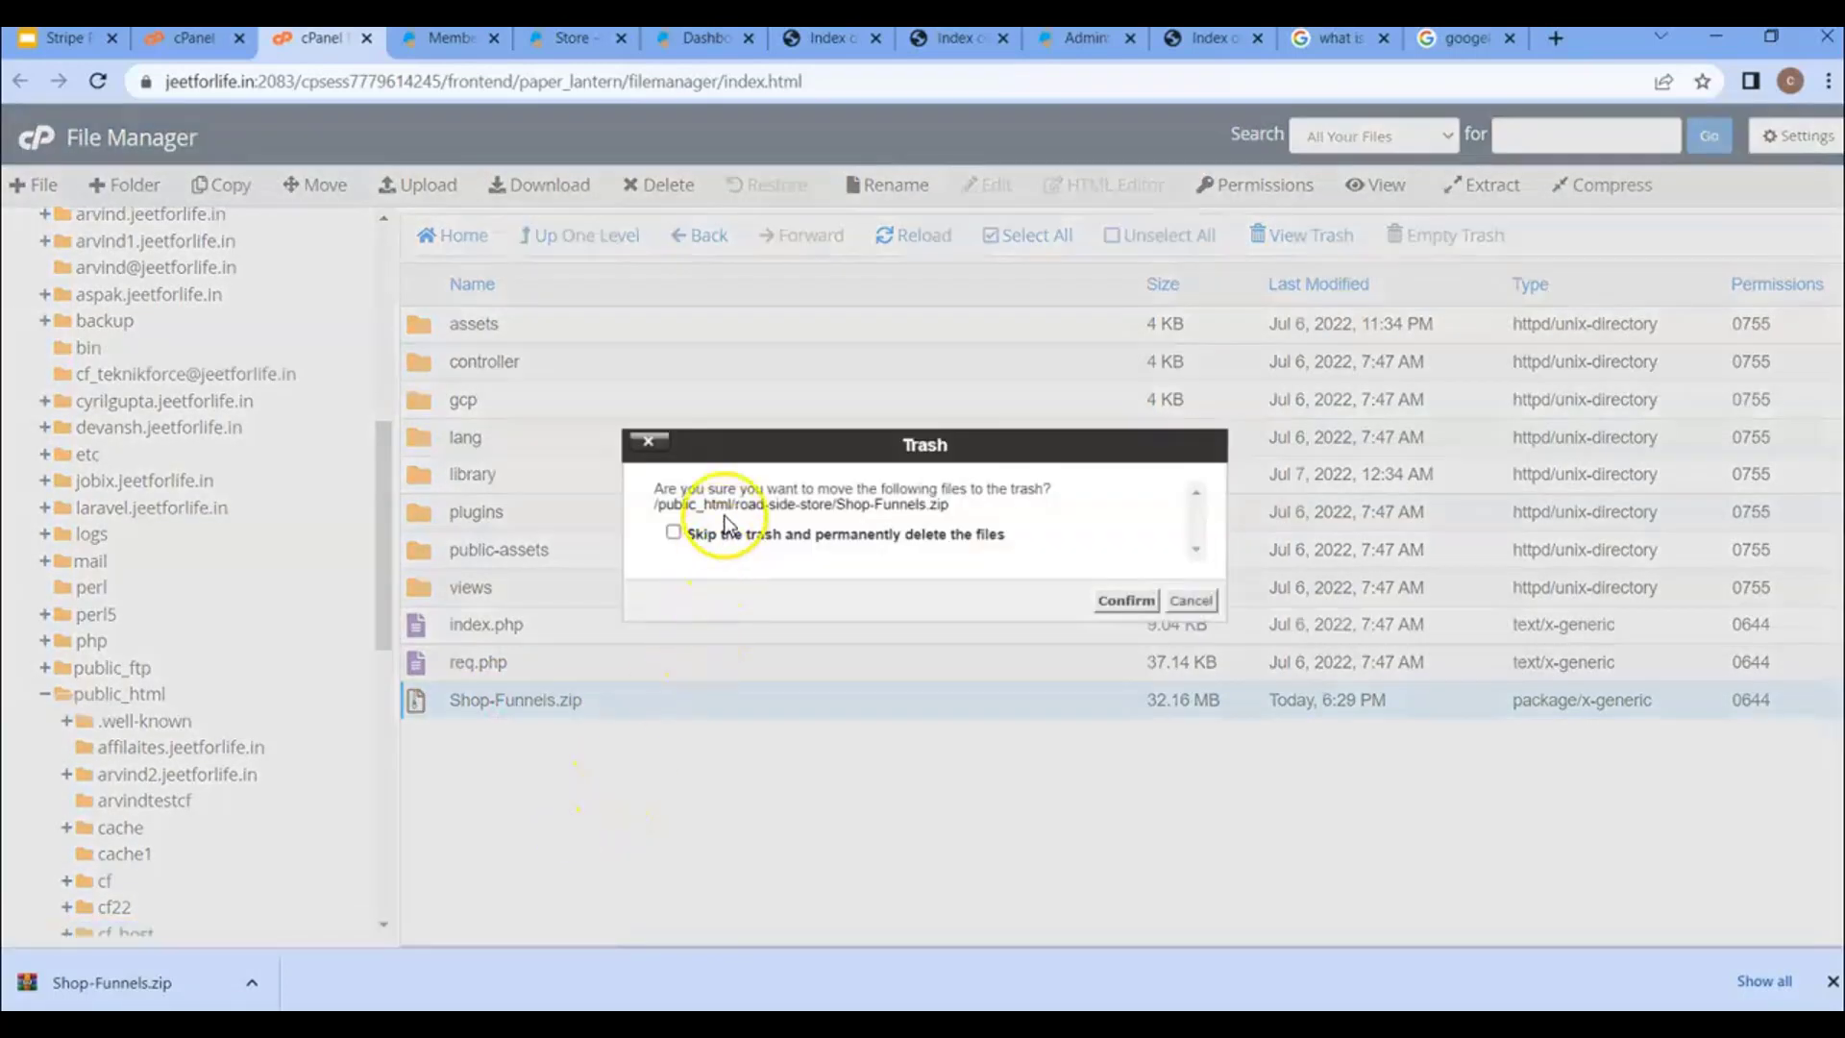
pyautogui.click(730, 545)
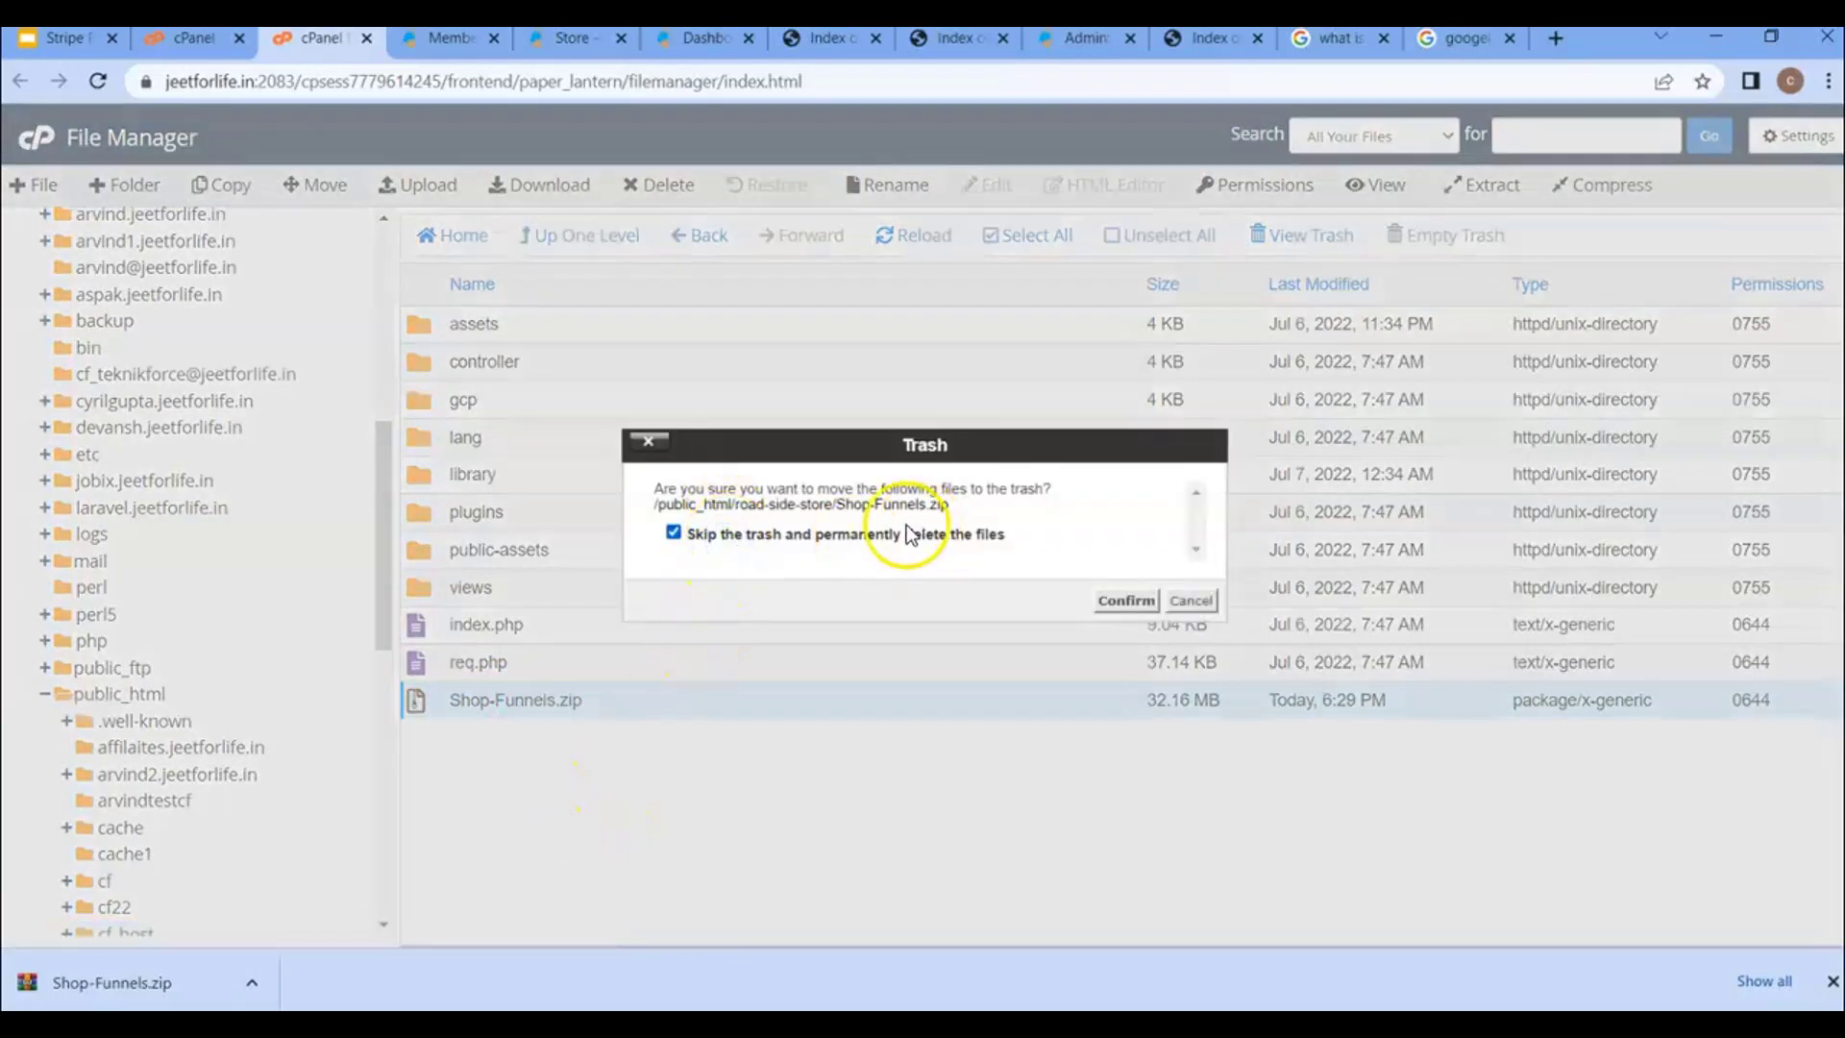
pyautogui.click(1124, 601)
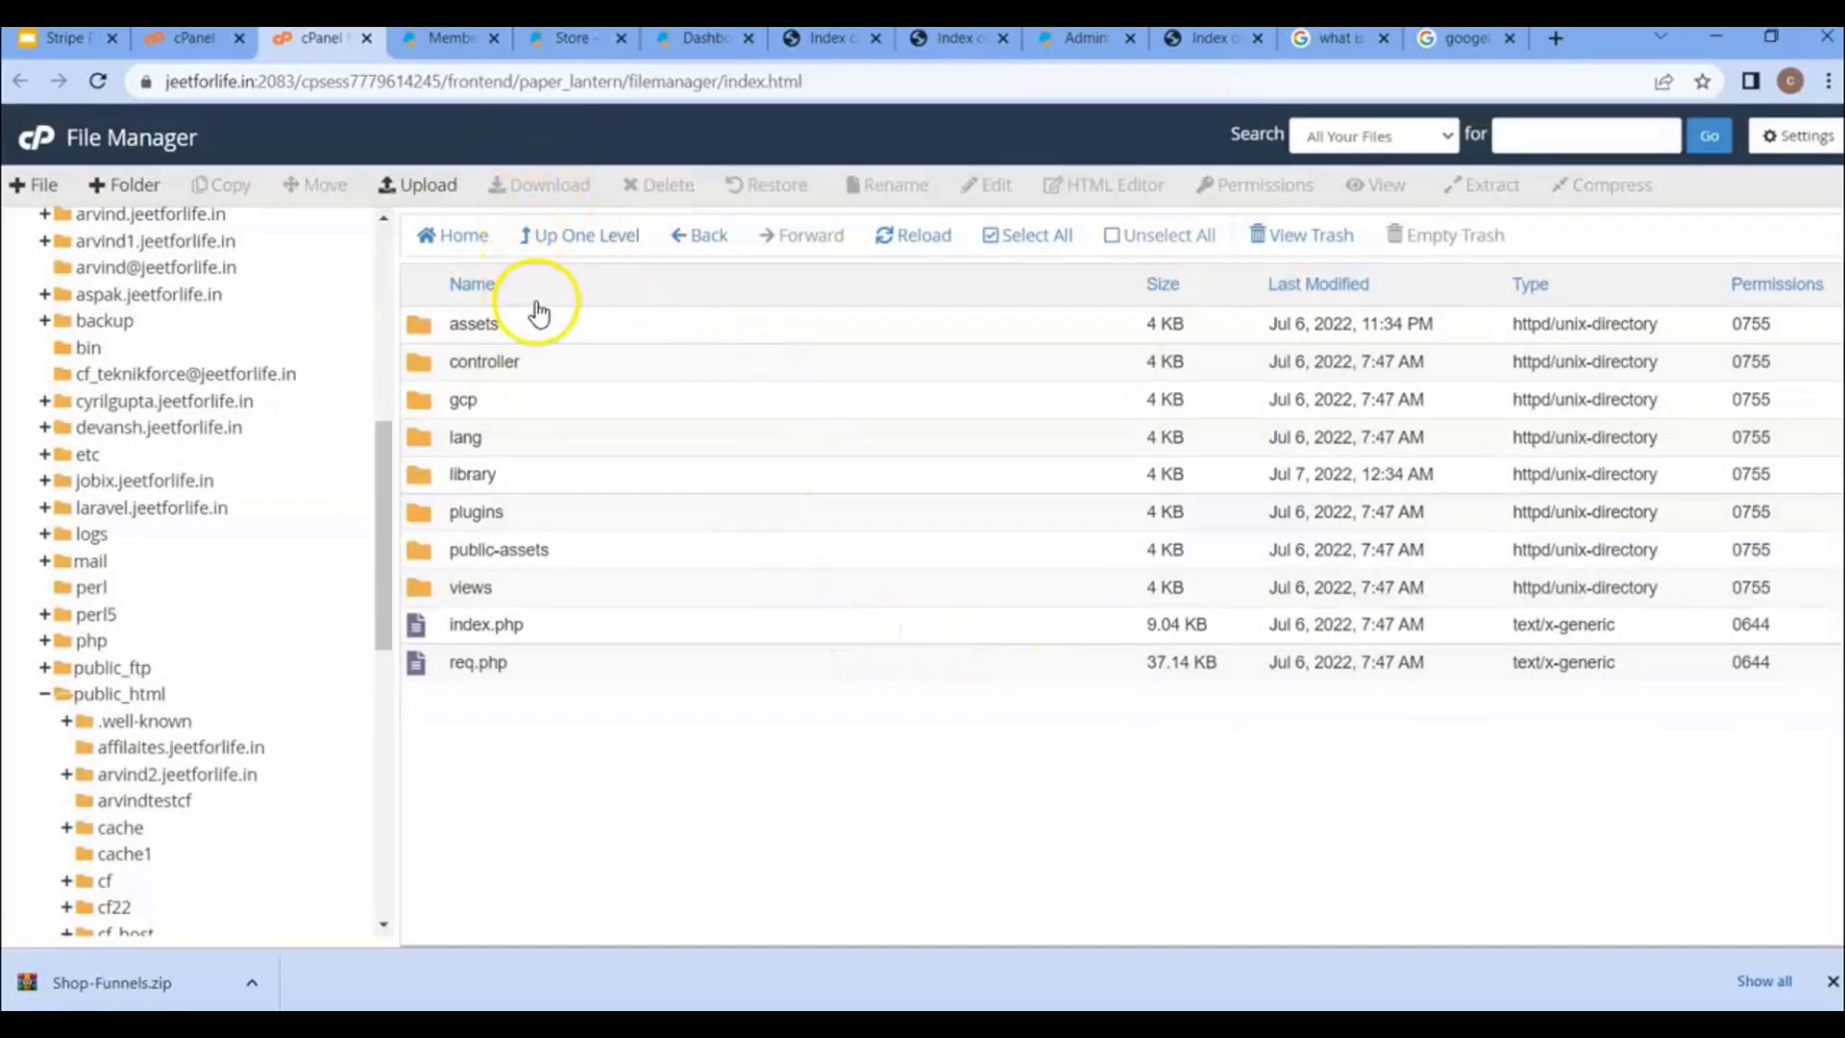
pyautogui.scroll(-6, 250, 706)
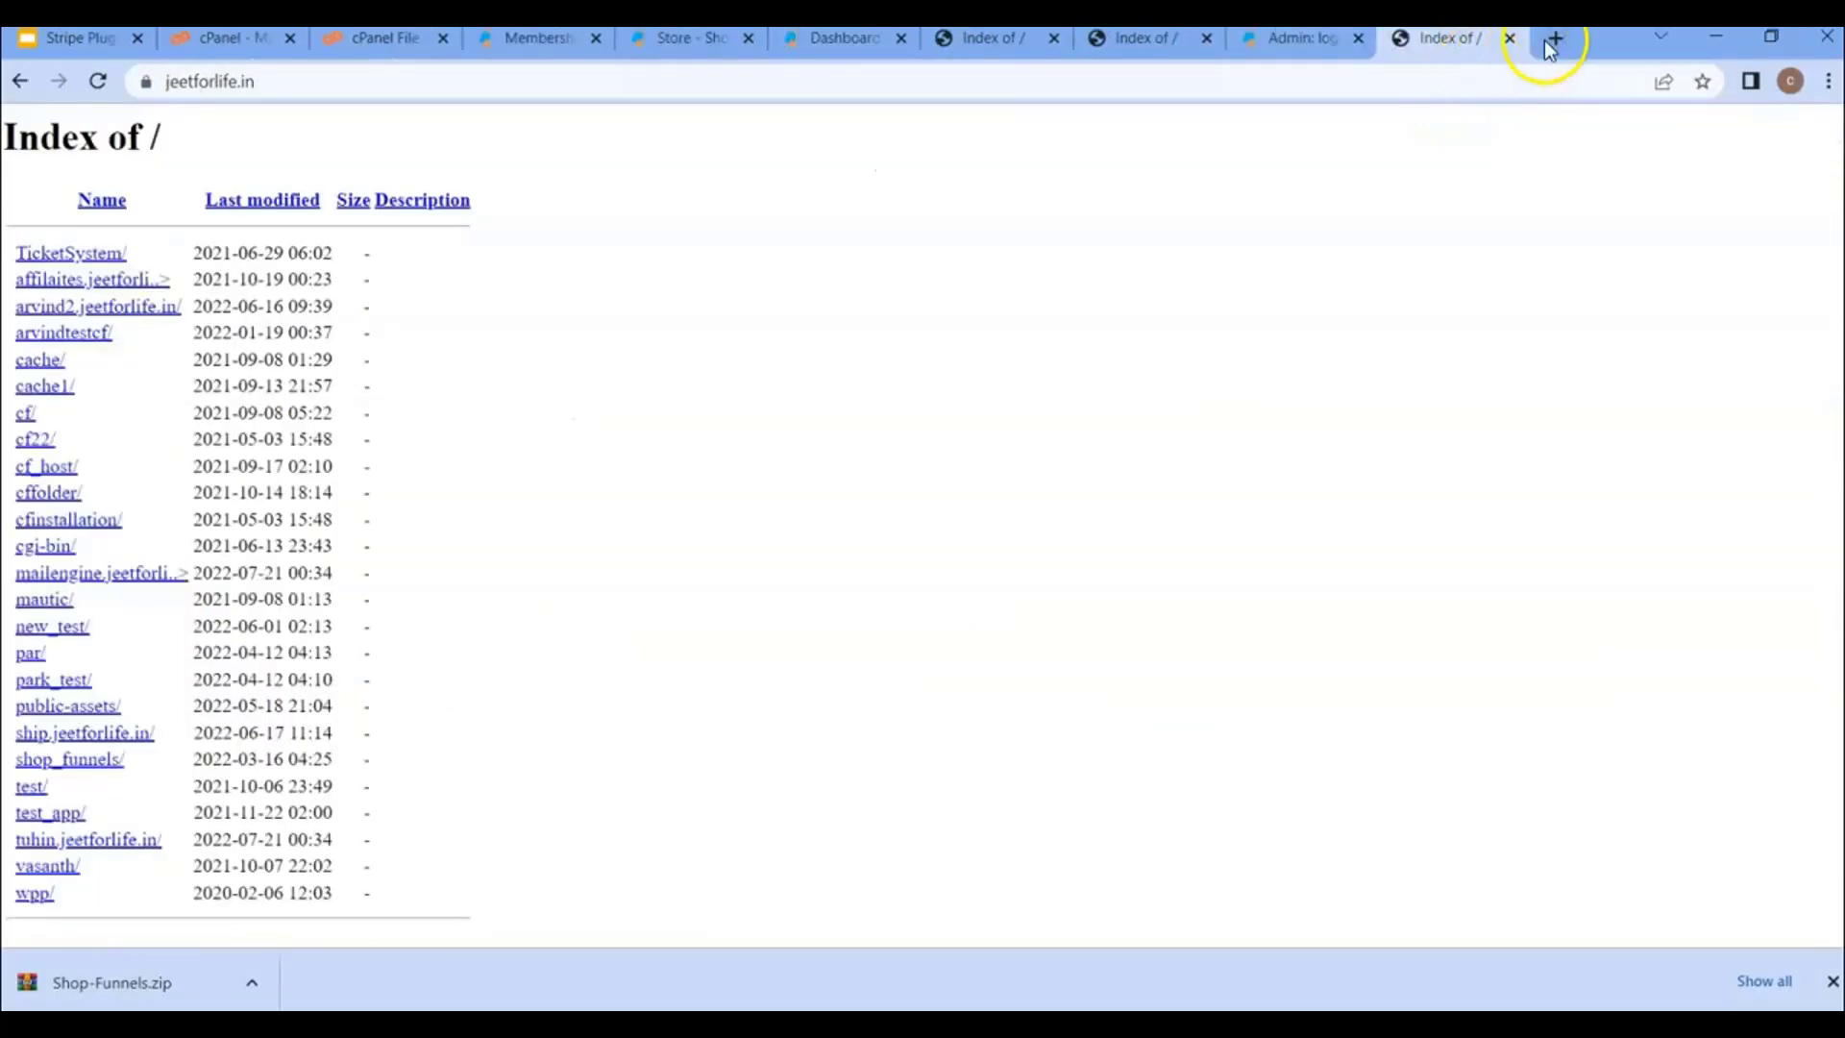
pyautogui.click(1552, 38)
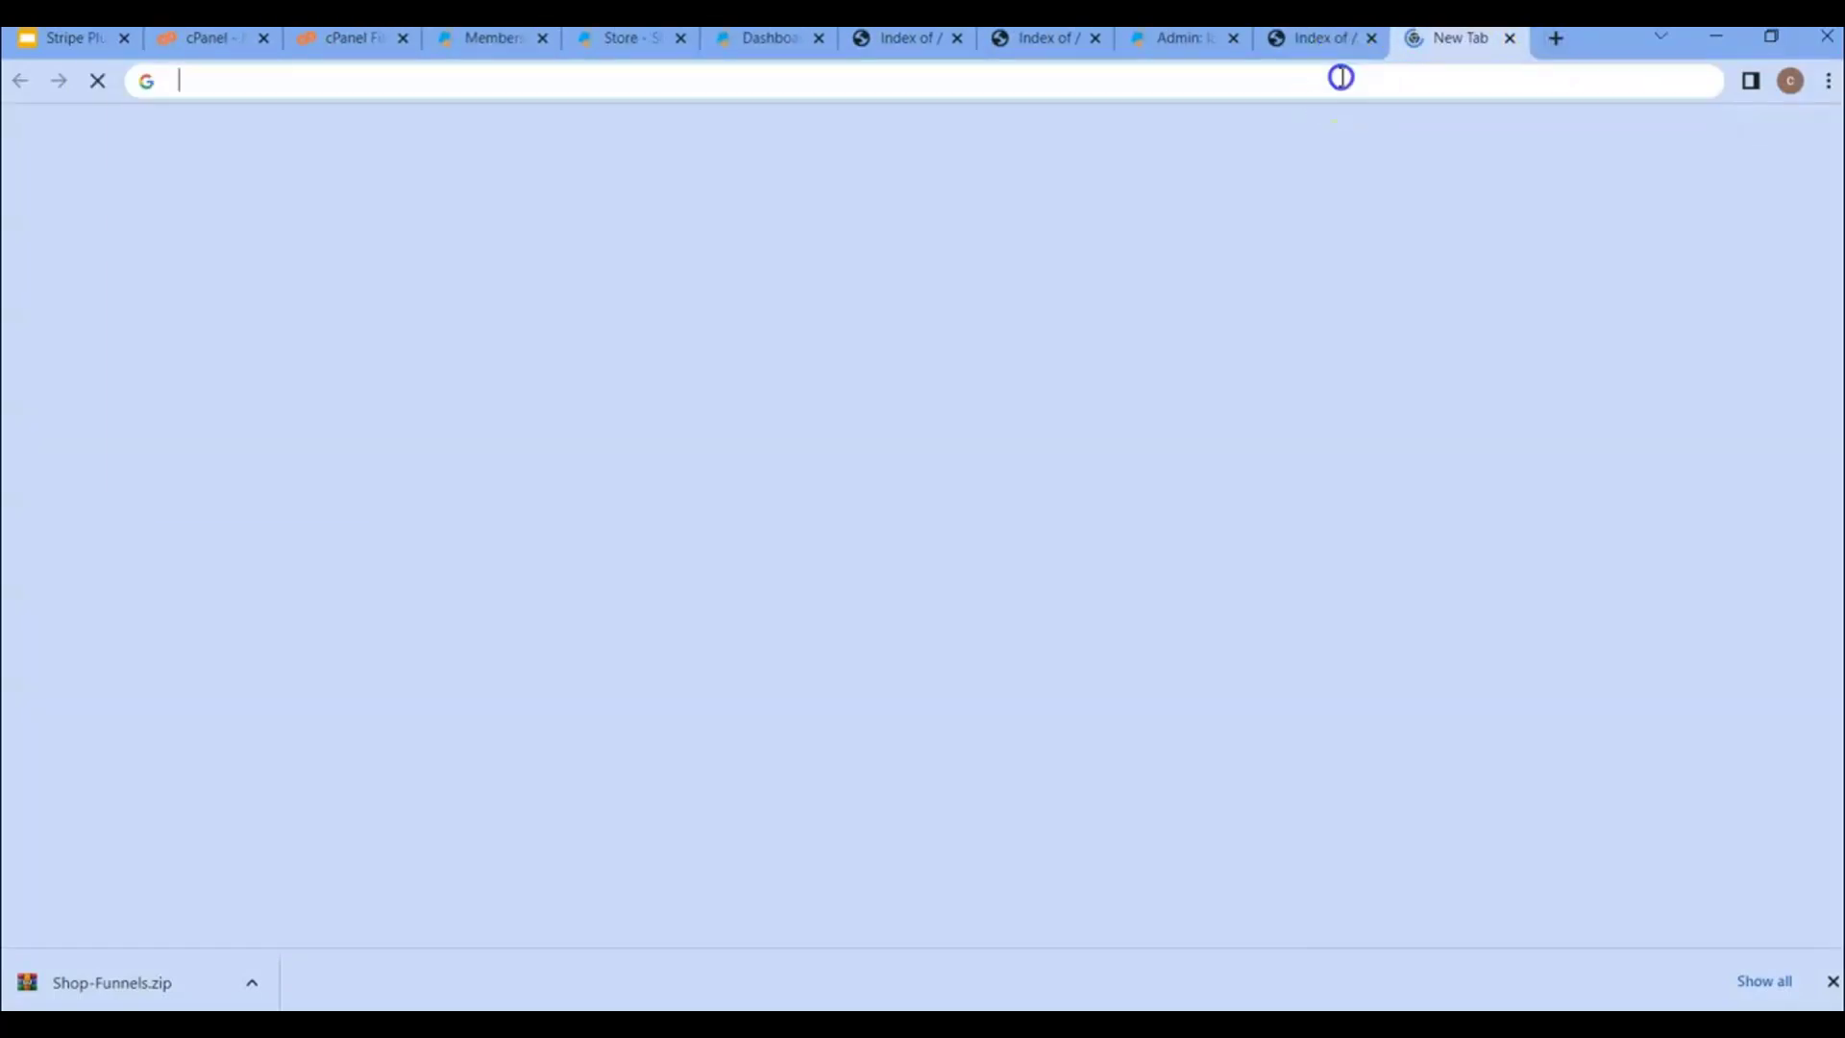
# - Load jeetforlife.in/road-side-store and continue the installer with English US
pyautogui.write('jeetforlife.in/road-side-store')
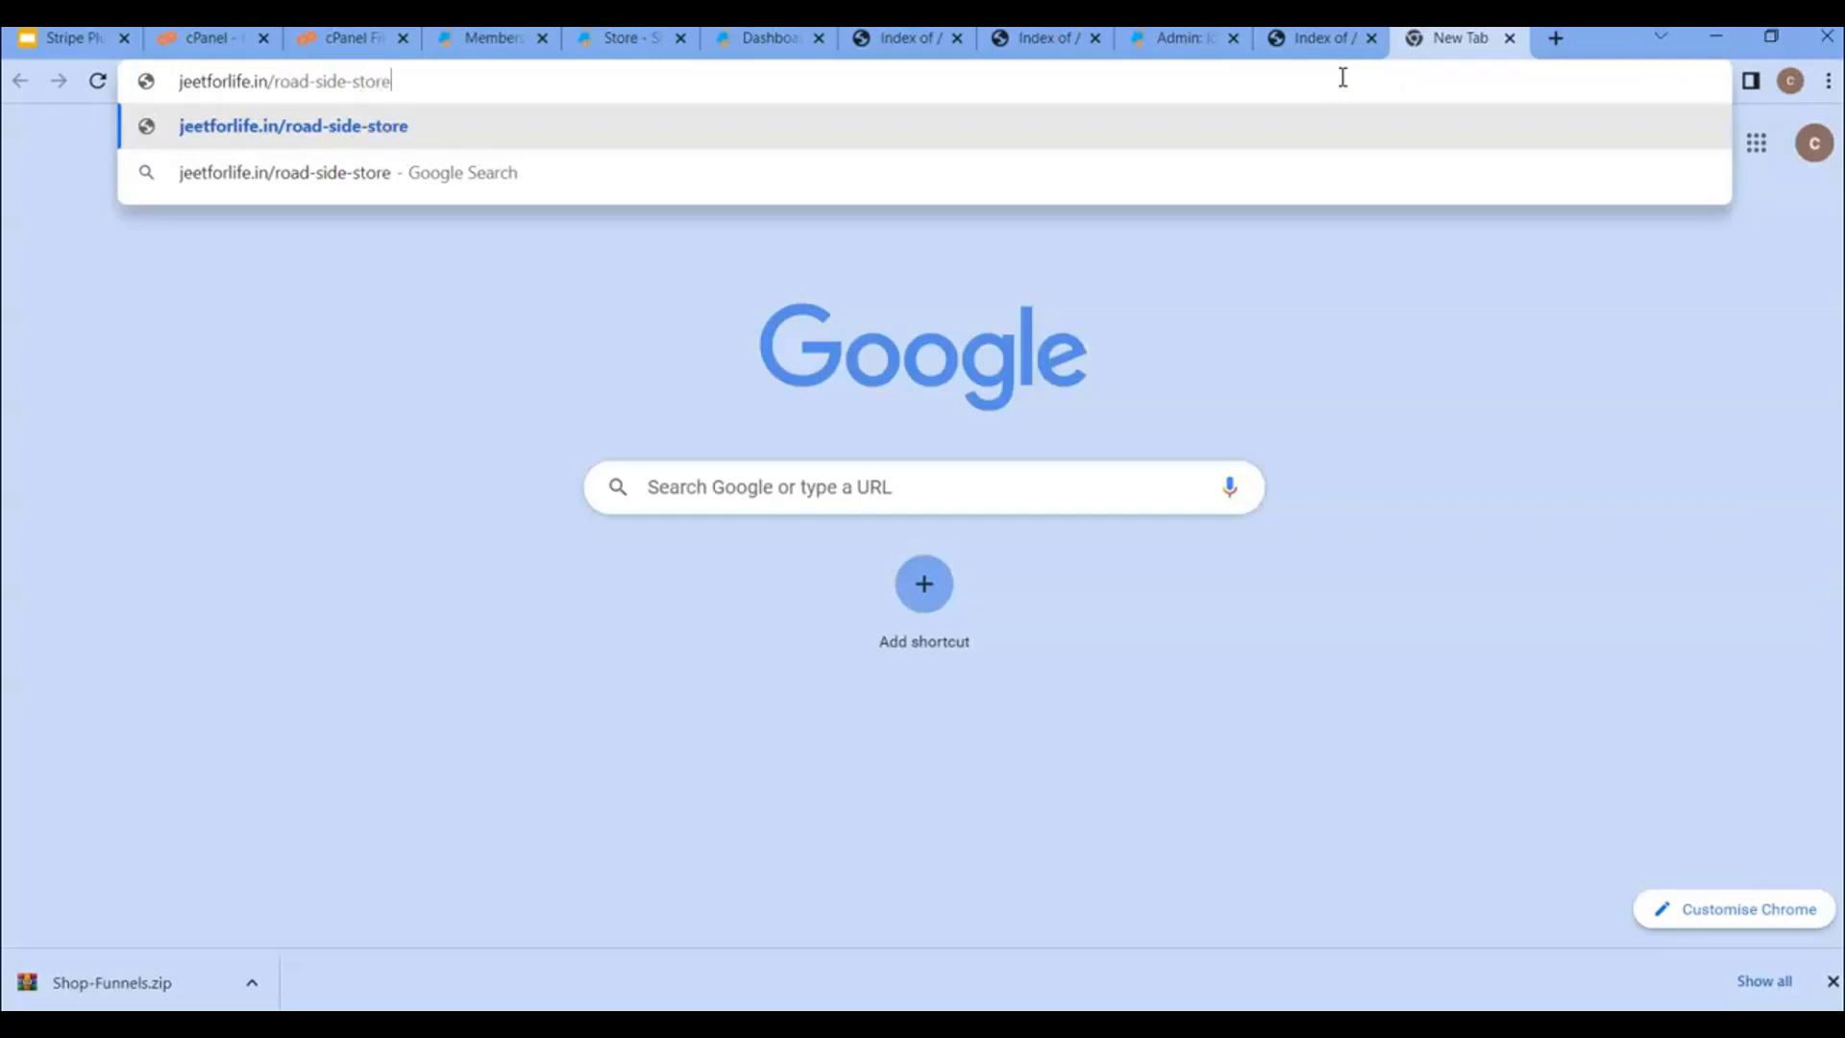
pyautogui.press('Return')
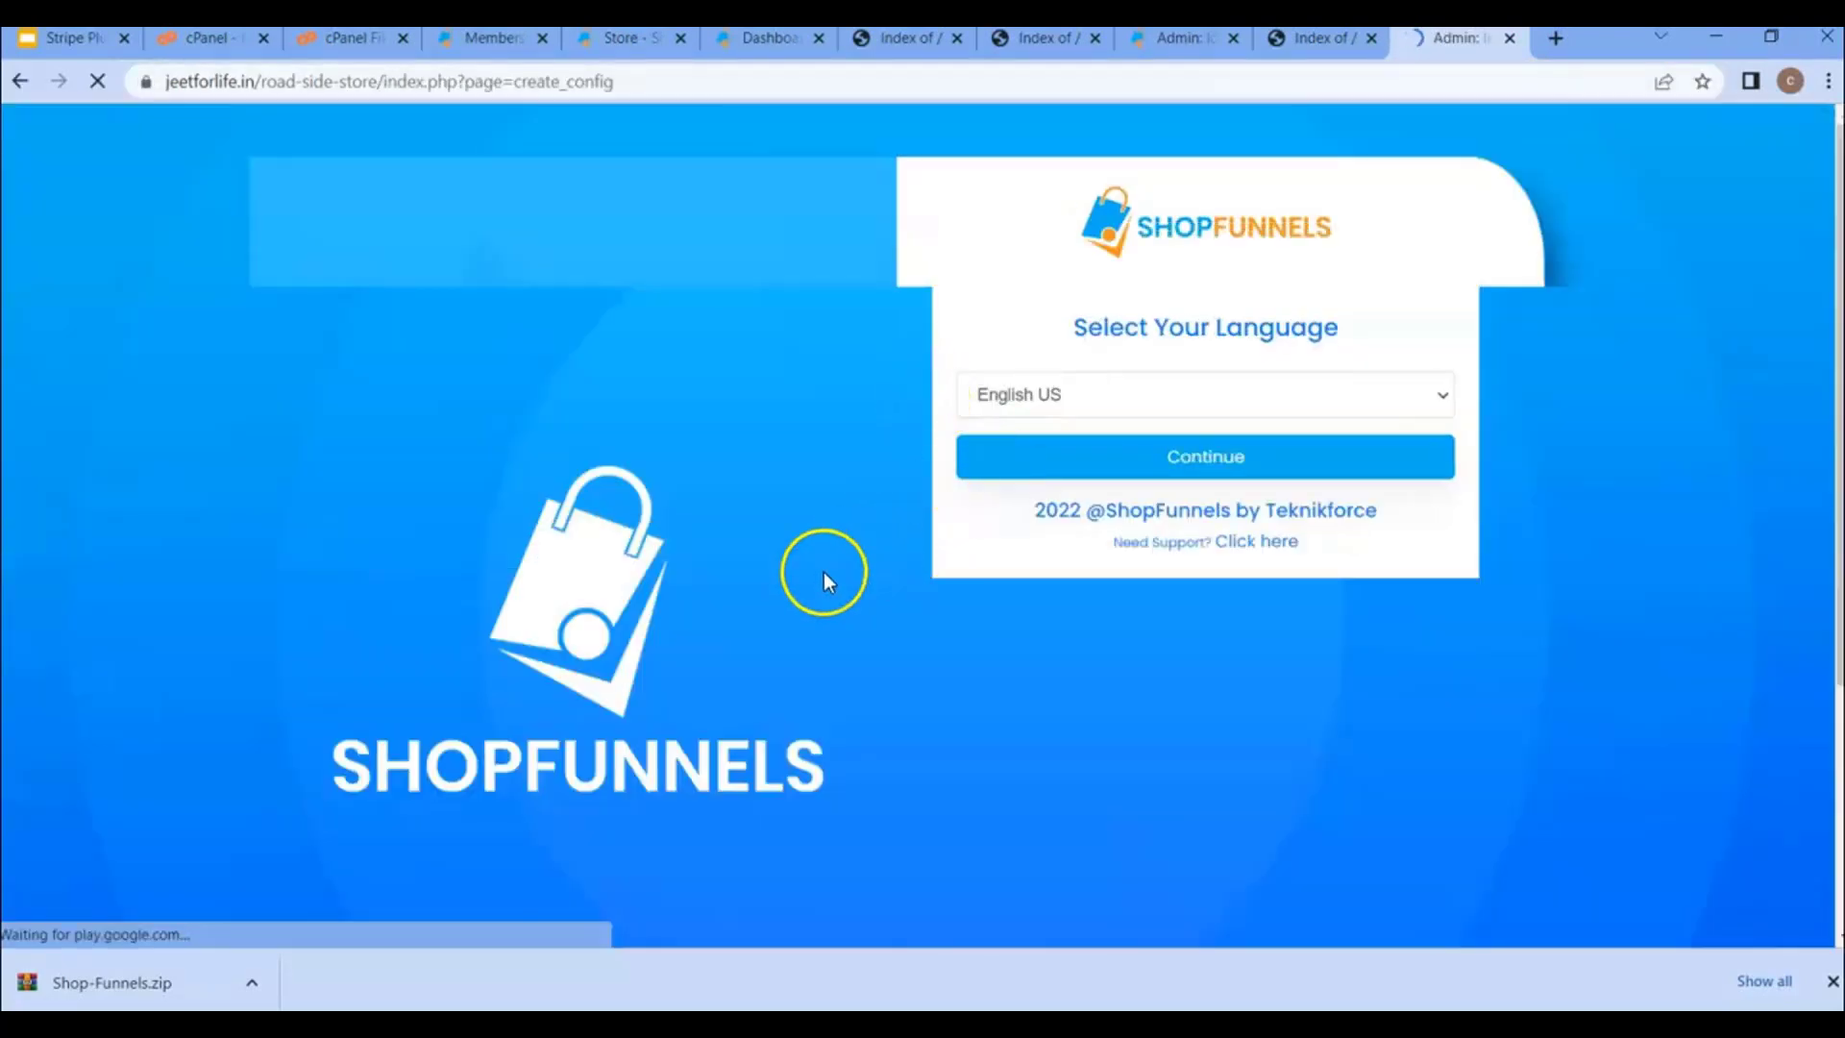
pyautogui.click(999, 398)
pyautogui.click(1019, 396)
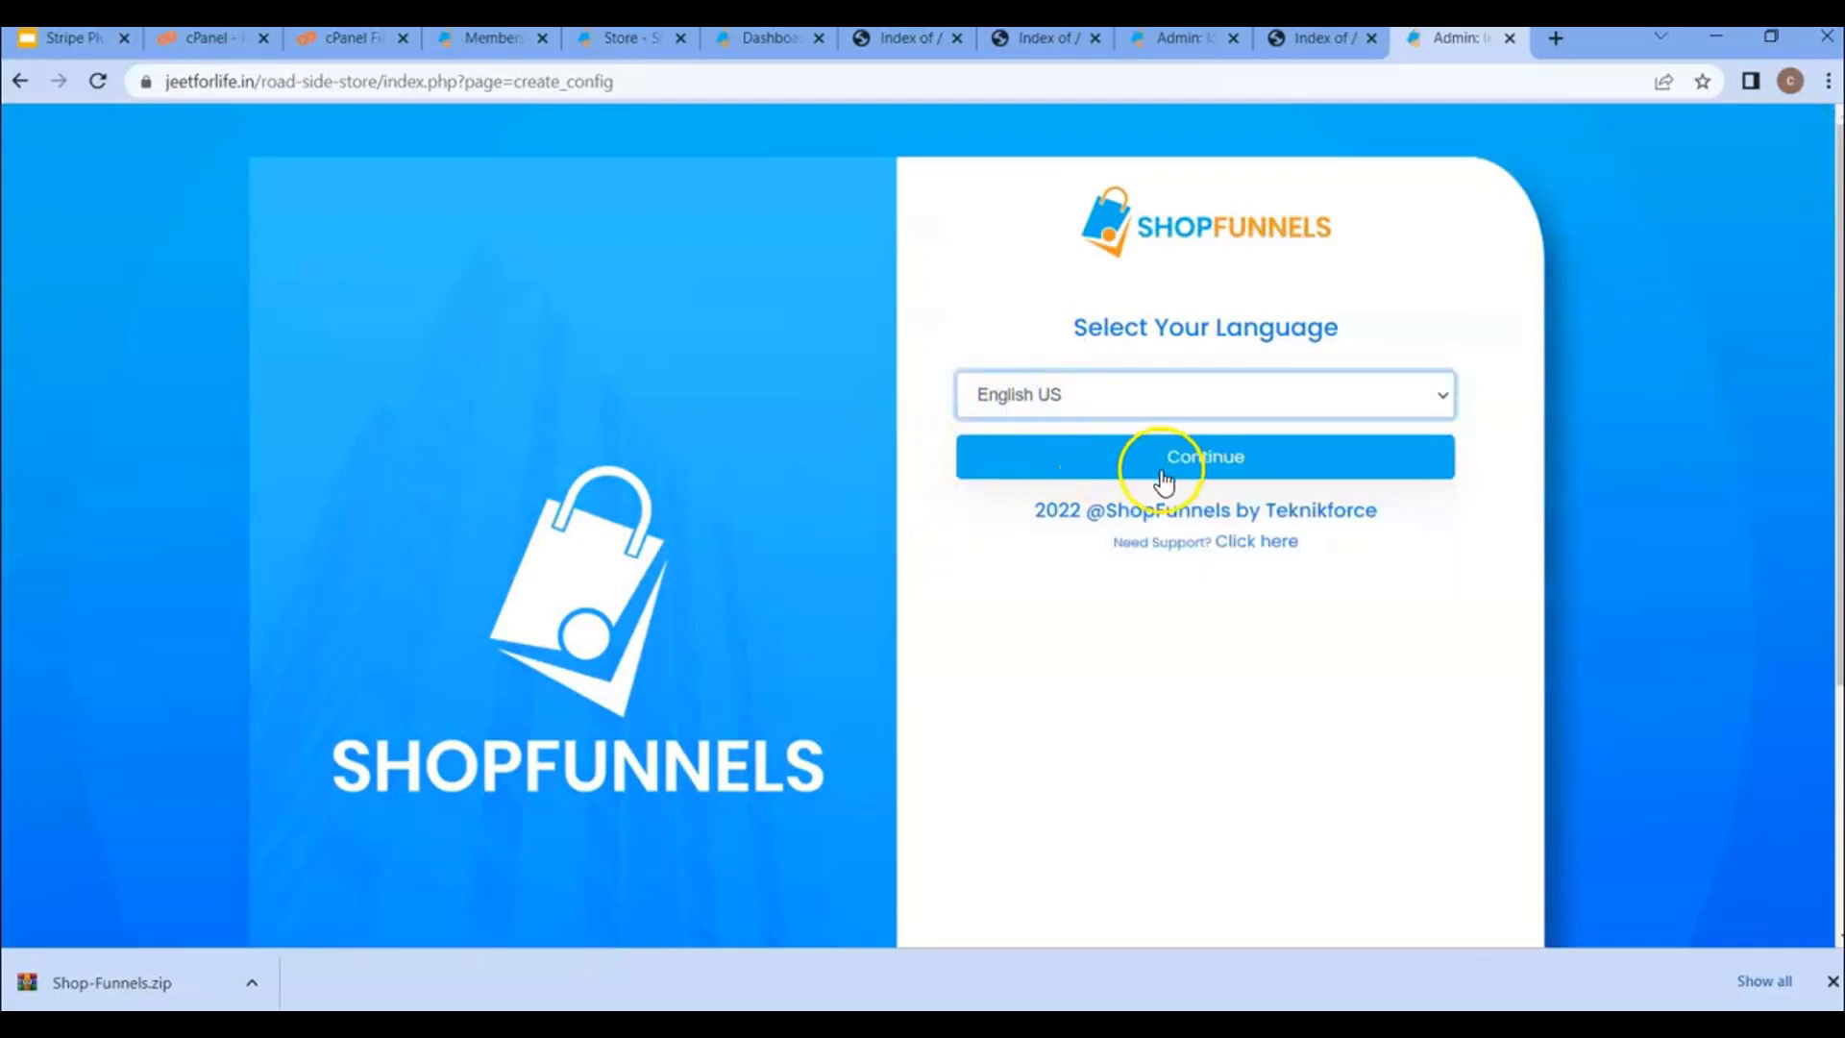
pyautogui.click(1215, 469)
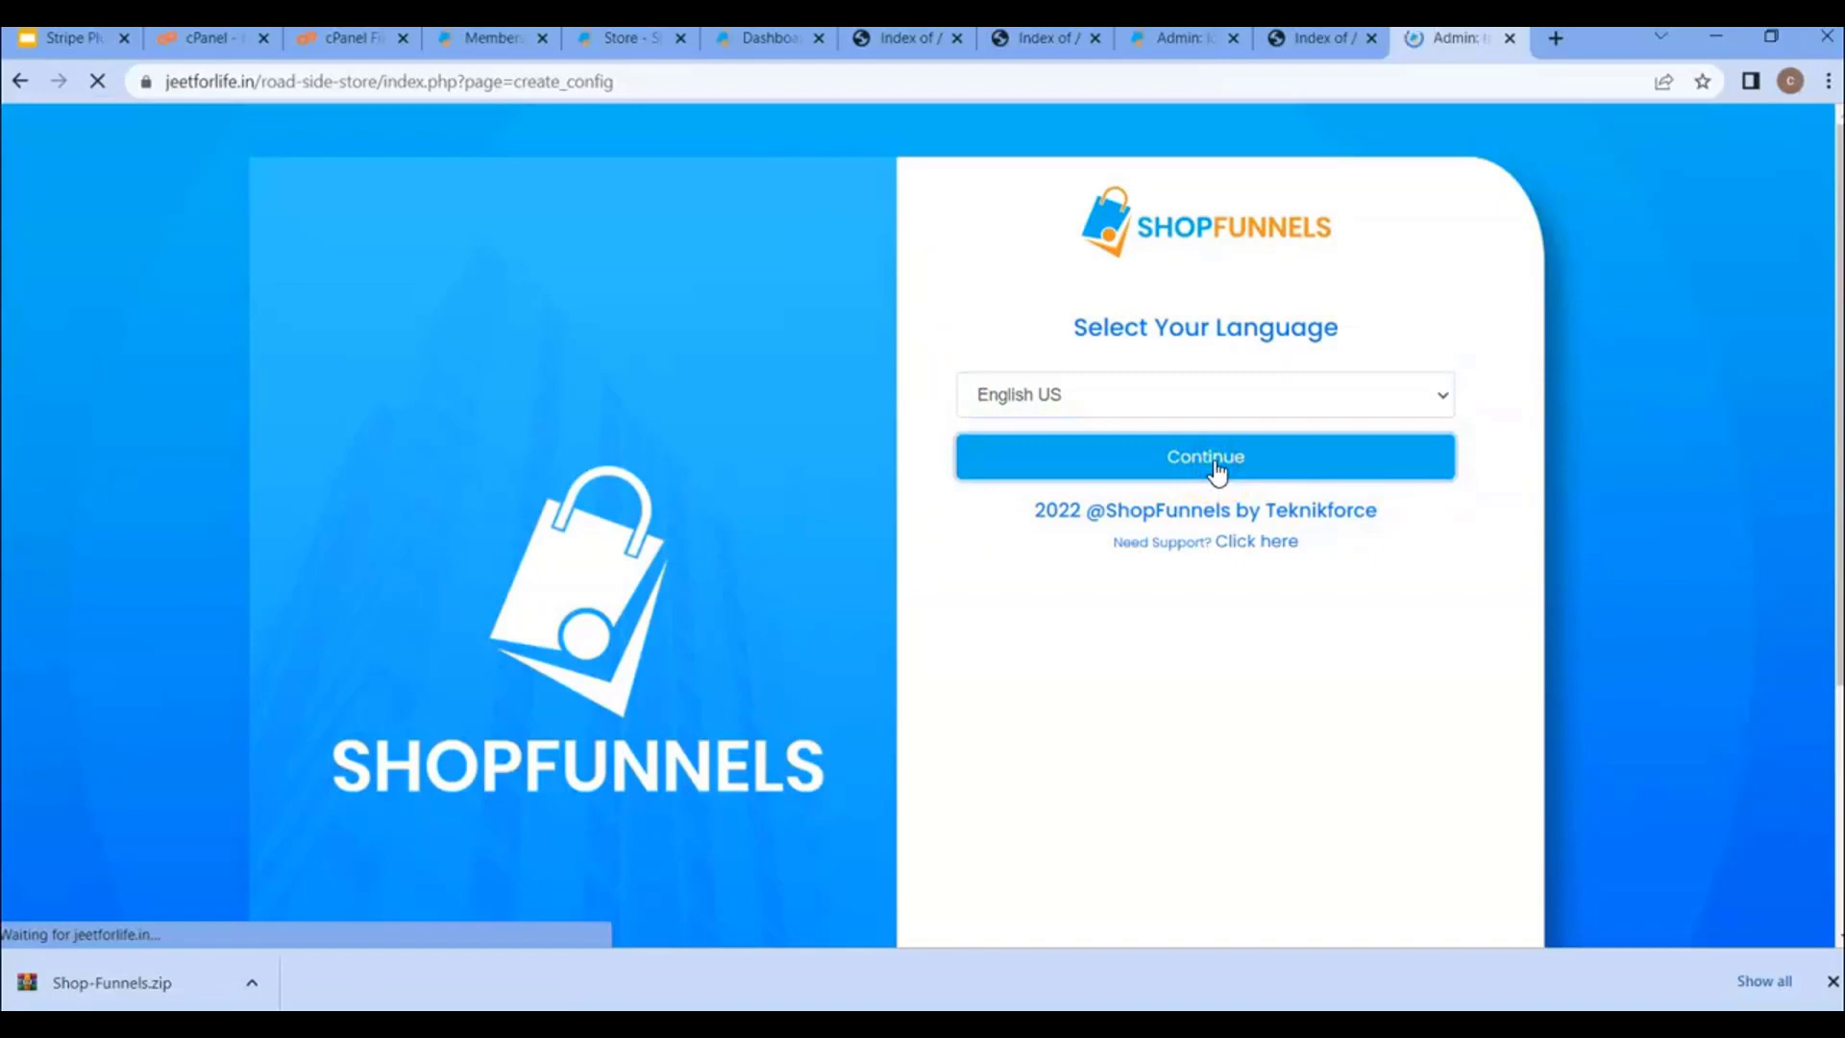
# - Check that the Database host name field reads localhost, then return to the cPanel dashboard
pyautogui.scroll(-1, 1047, 528)
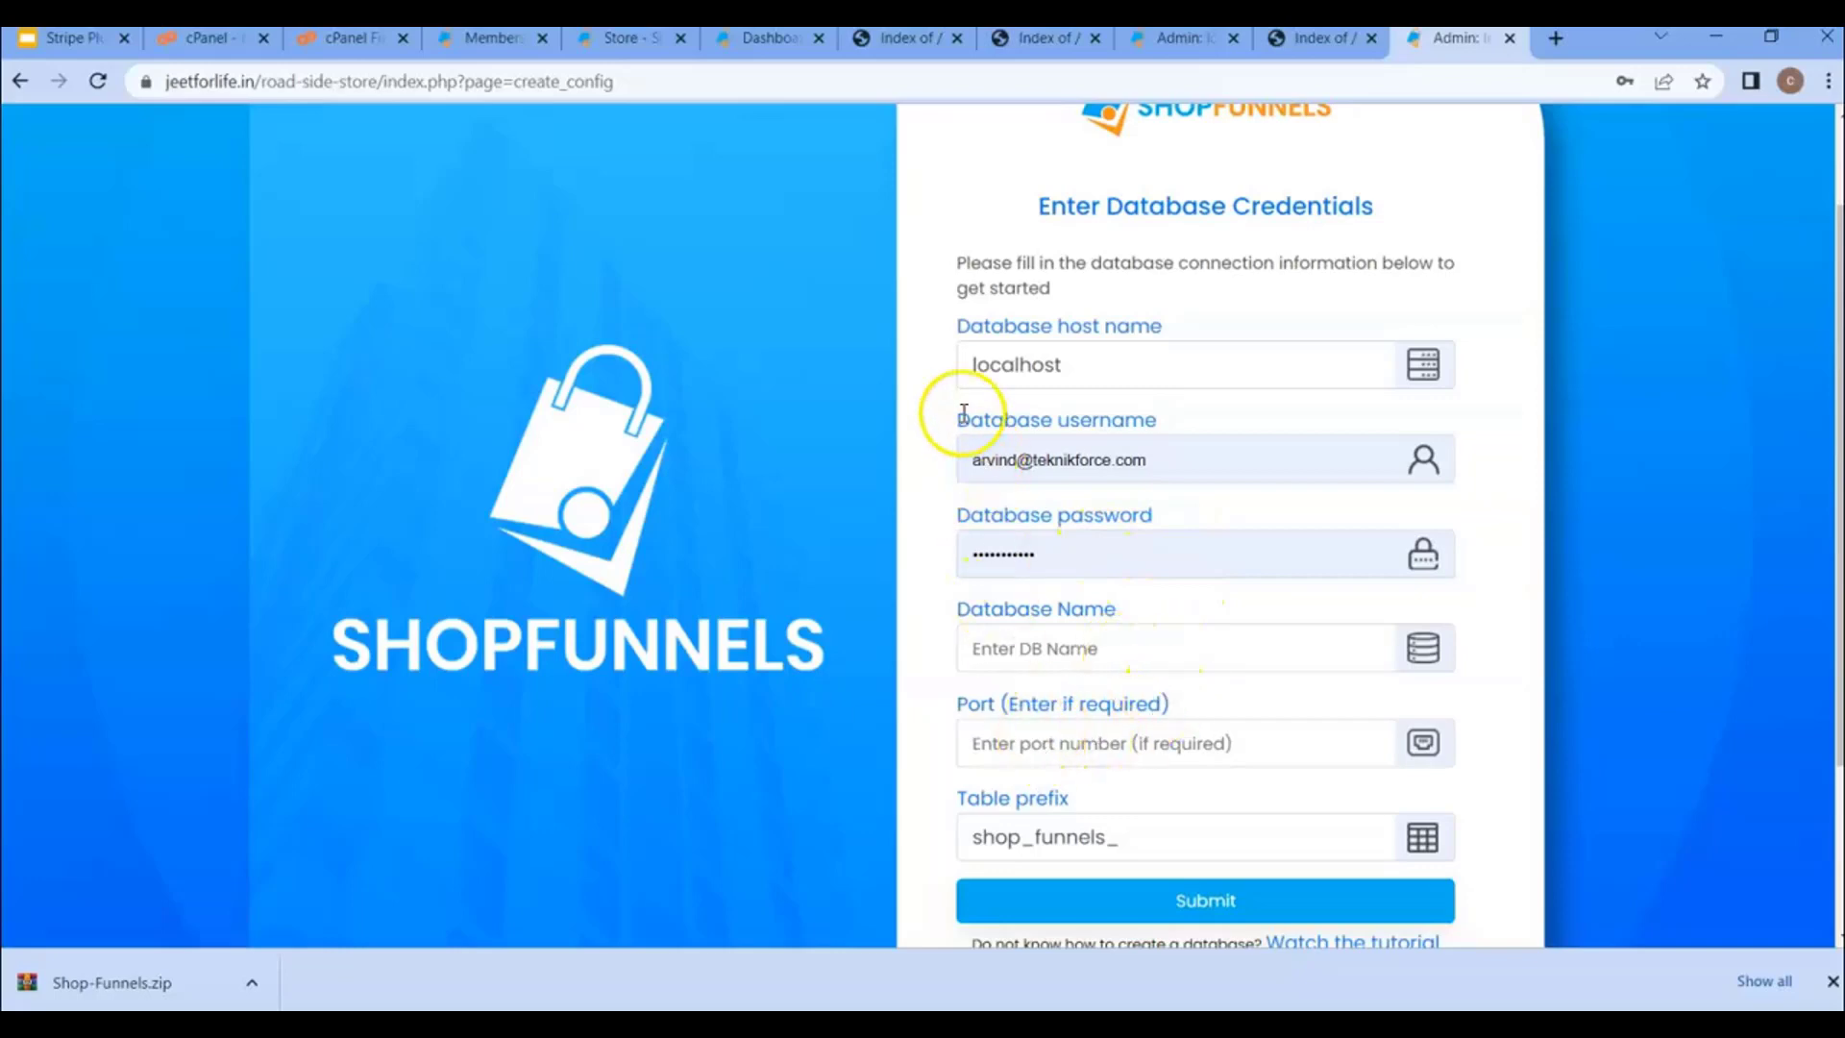
pyautogui.scroll(1, 948, 394)
pyautogui.click(1086, 485)
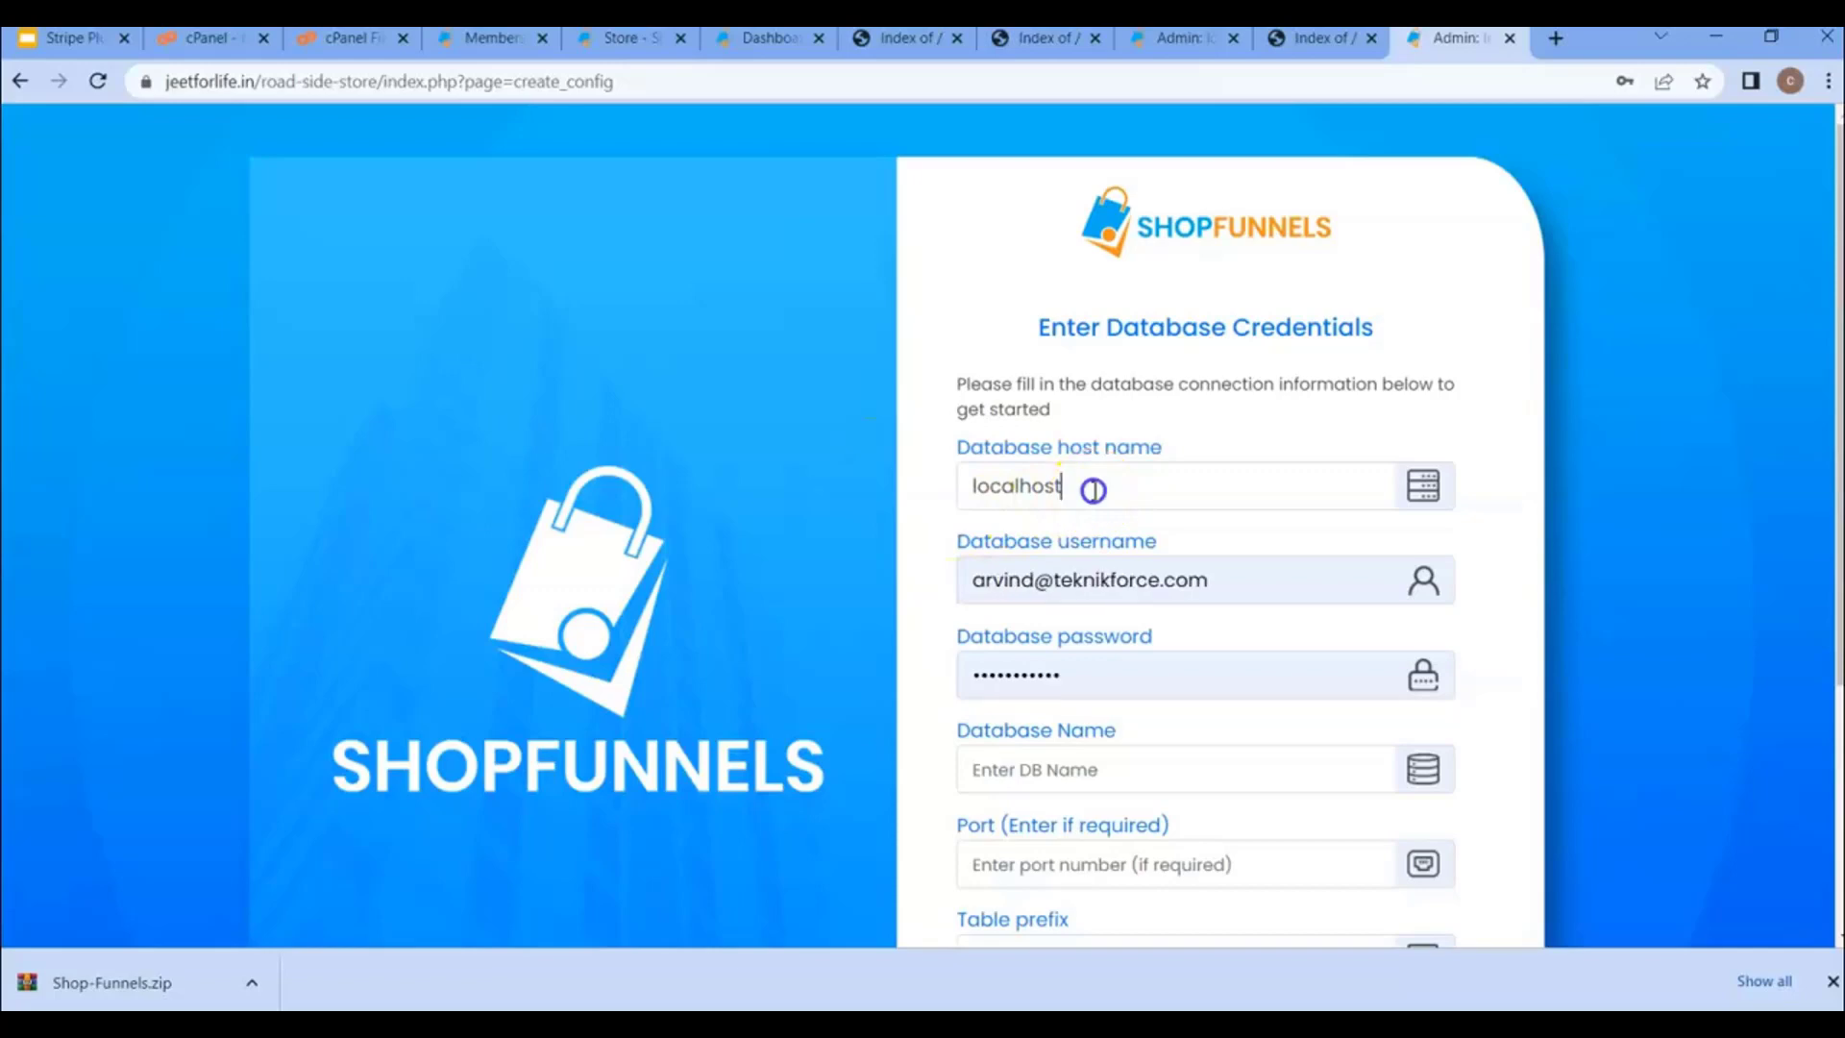
pyautogui.doubleClick(993, 489)
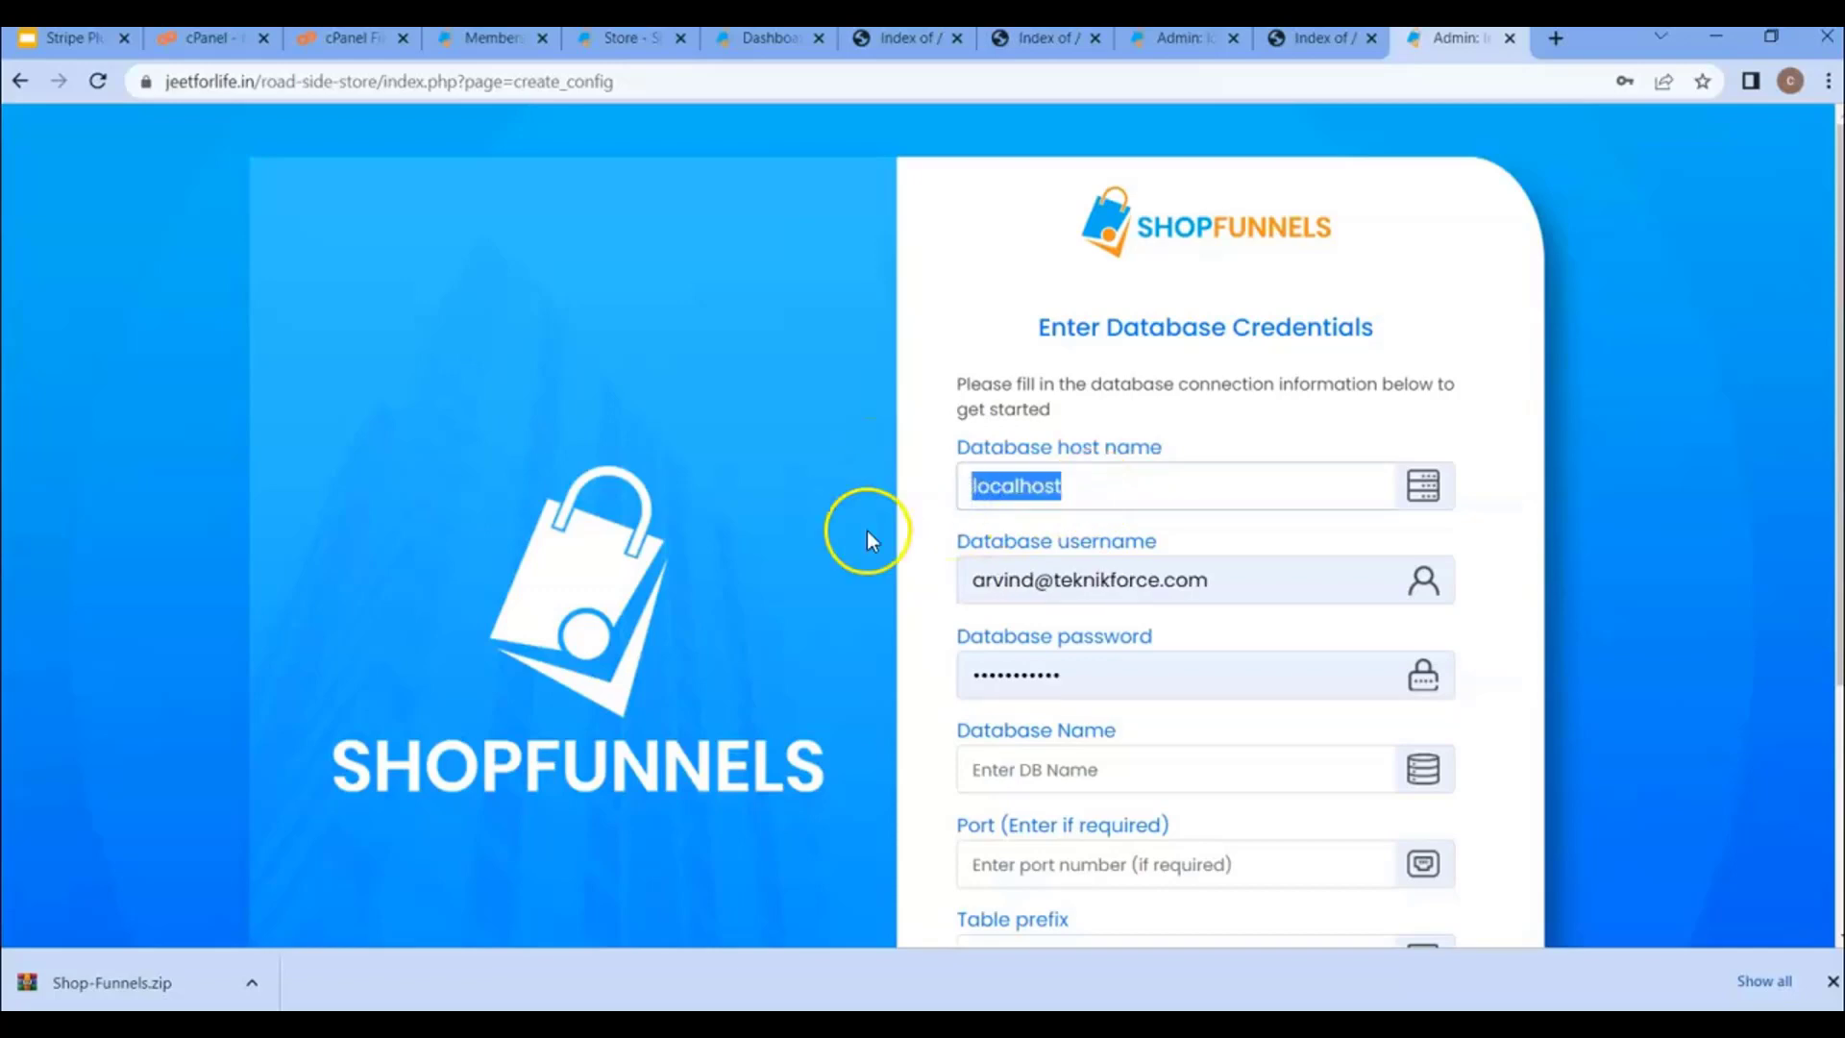
pyautogui.click(920, 507)
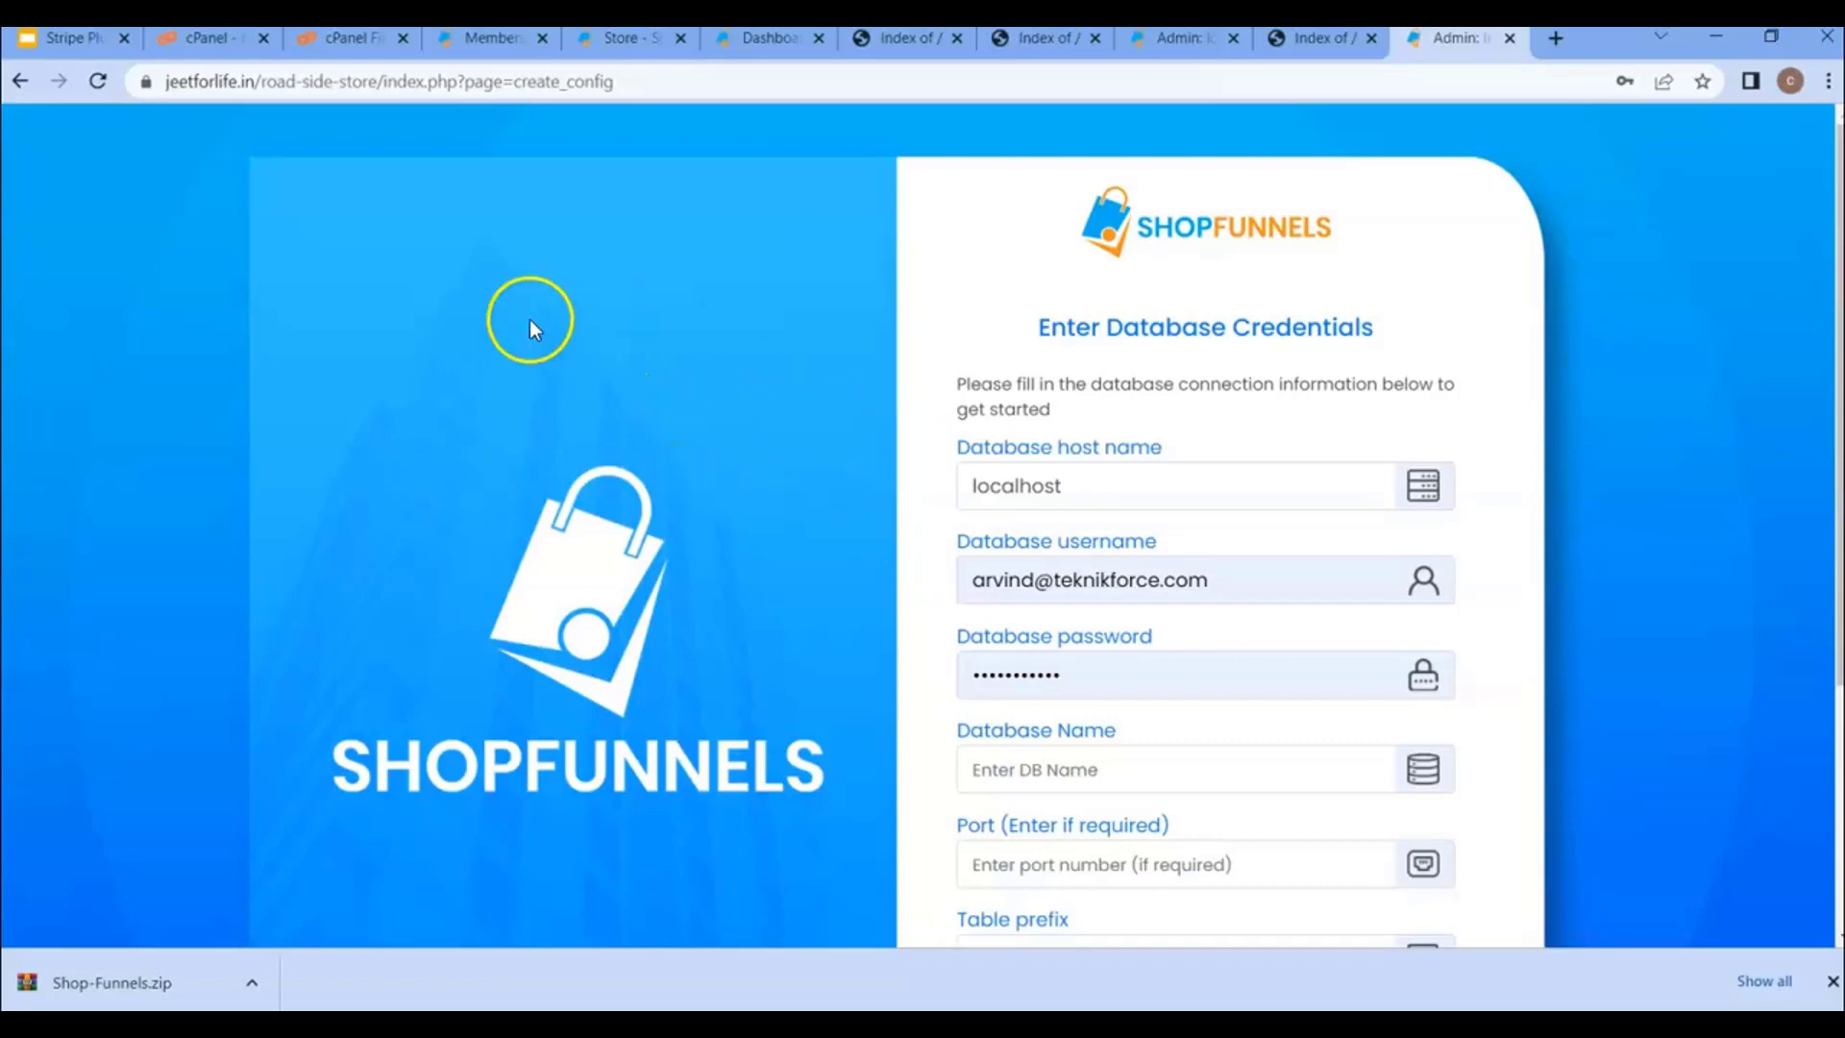
pyautogui.click(211, 39)
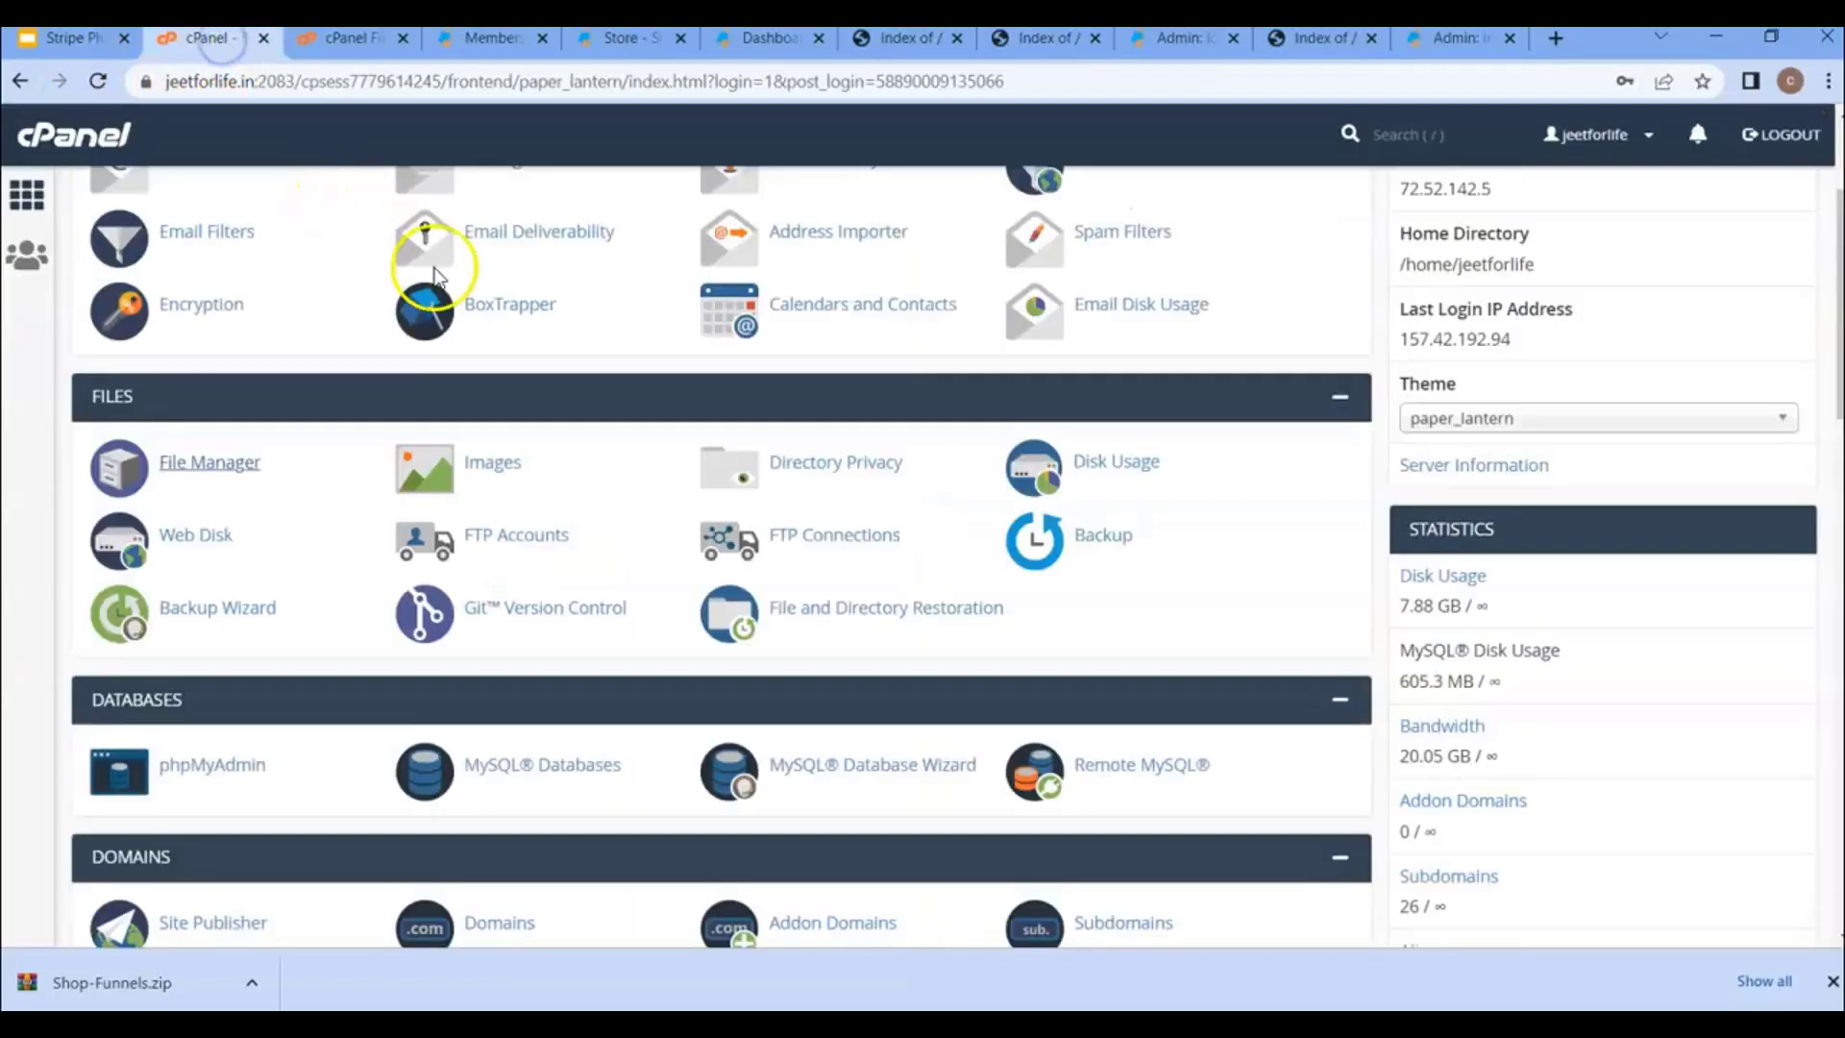
pyautogui.click(1456, 39)
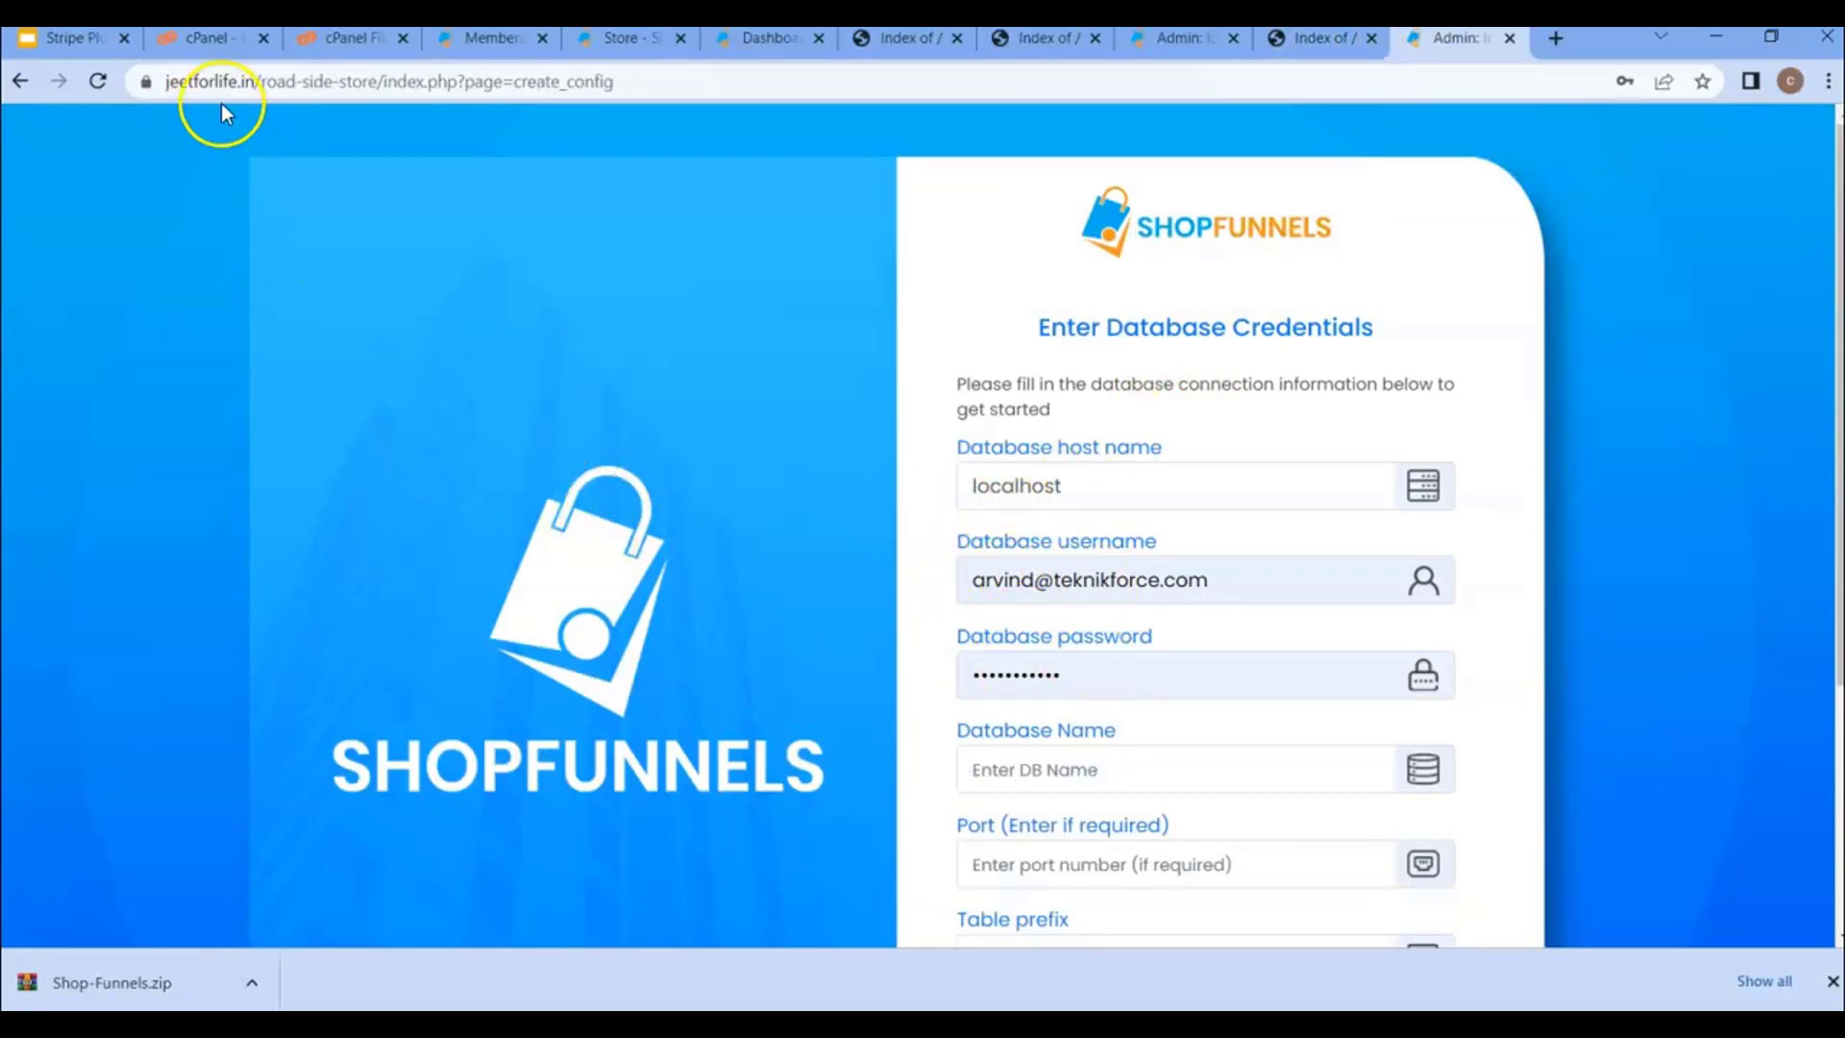
pyautogui.click(192, 48)
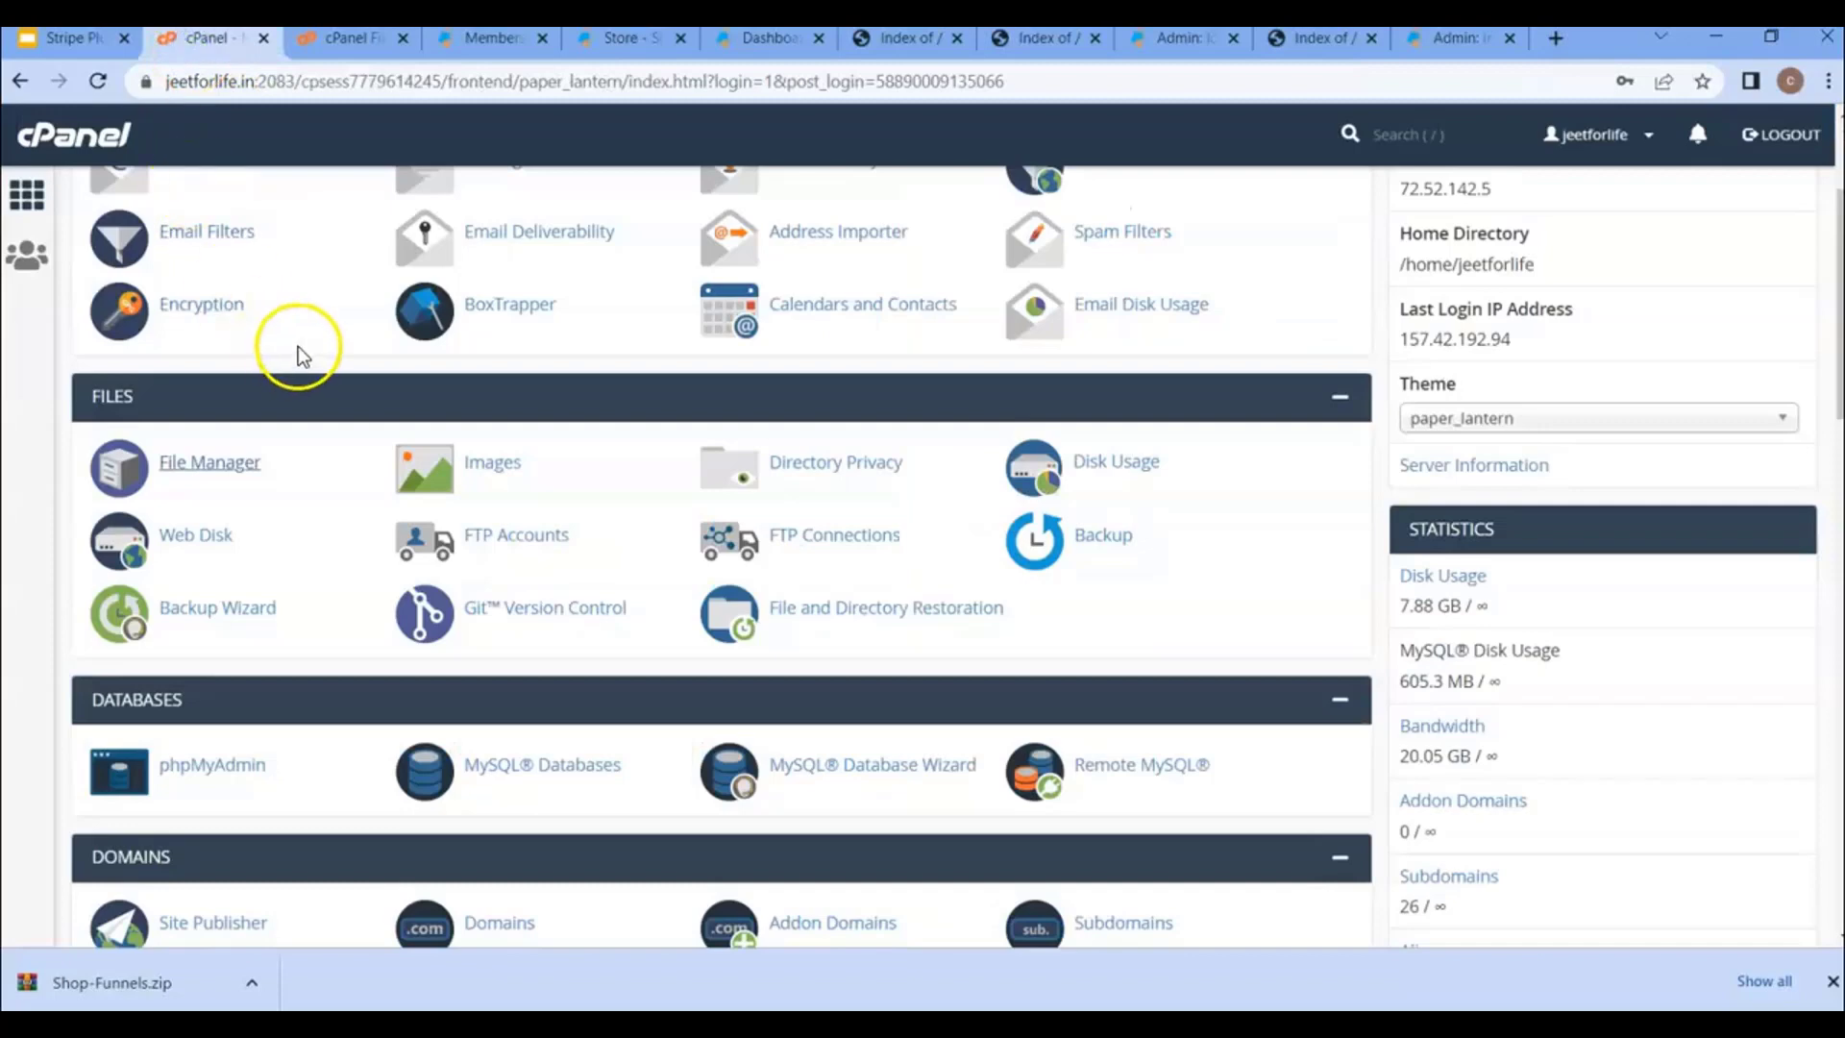
pyautogui.scroll(-3, 298, 346)
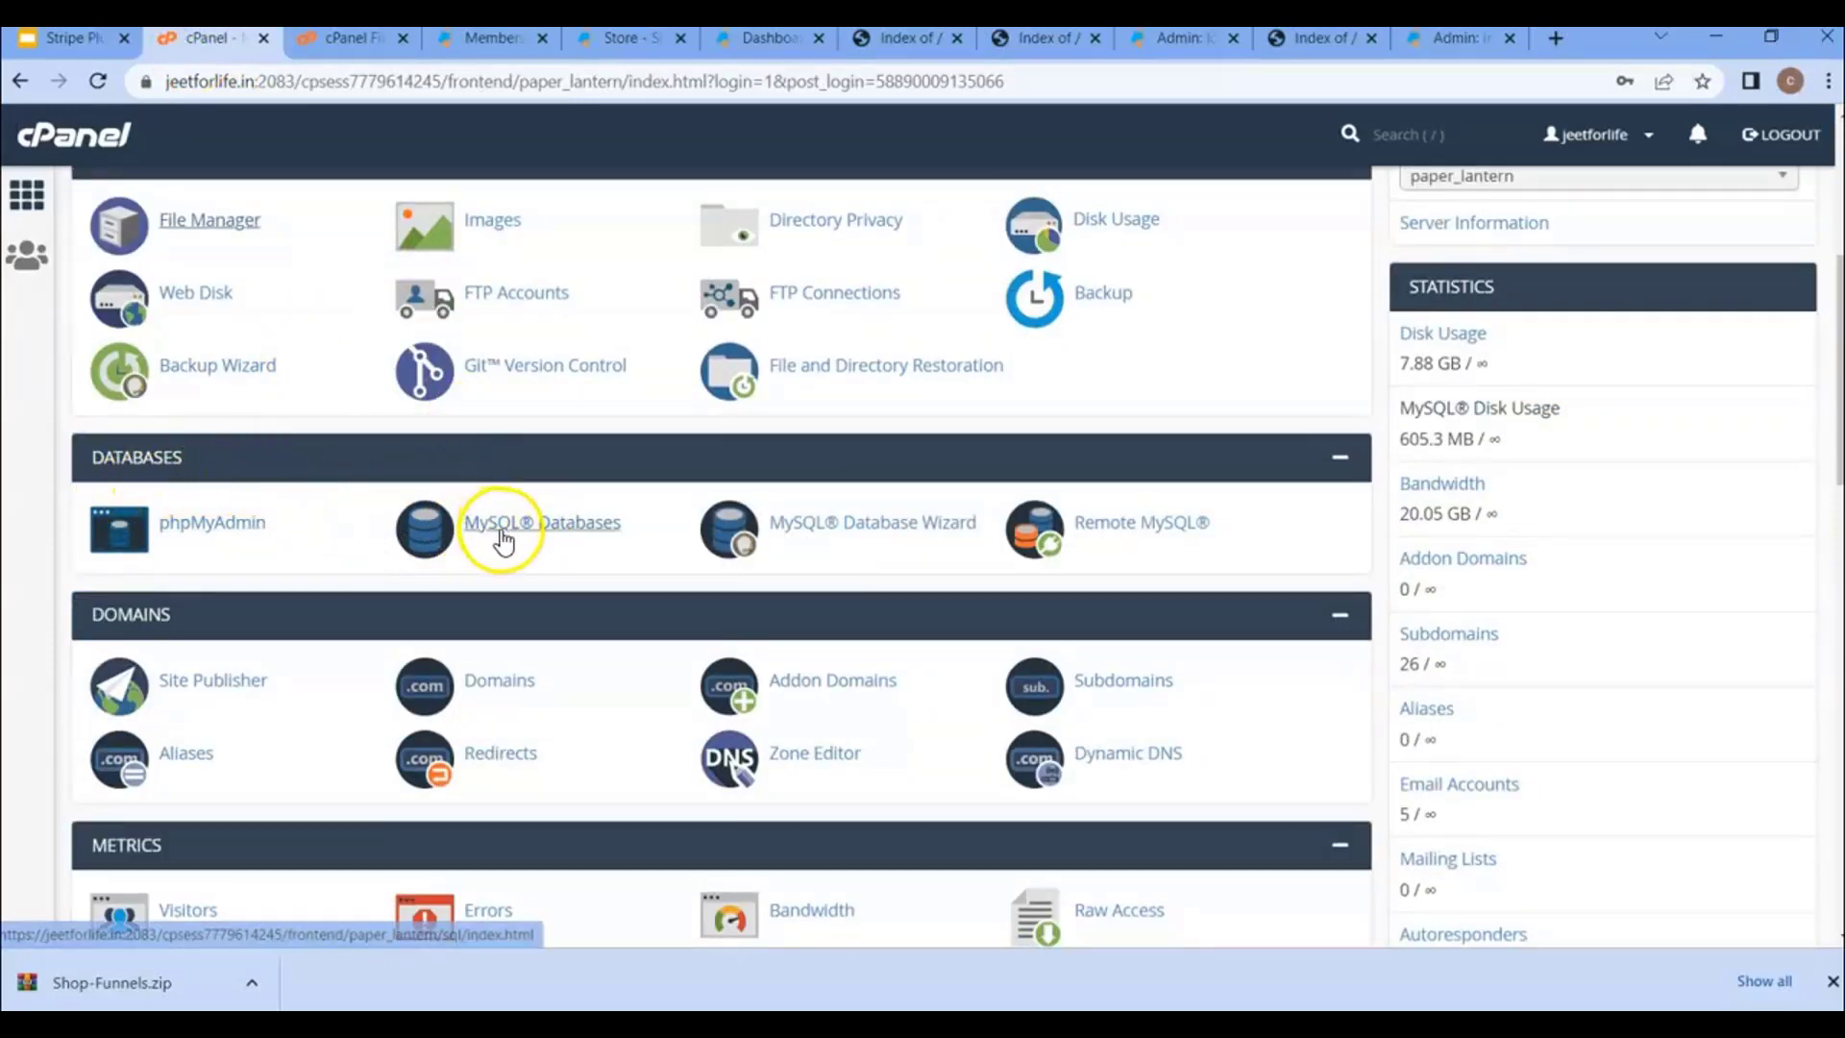
# - Create the MySQL database jeetforlife_roadstore using the name roadstore
pyautogui.click(509, 534)
pyautogui.click(329, 510)
pyautogui.write('roadstore')
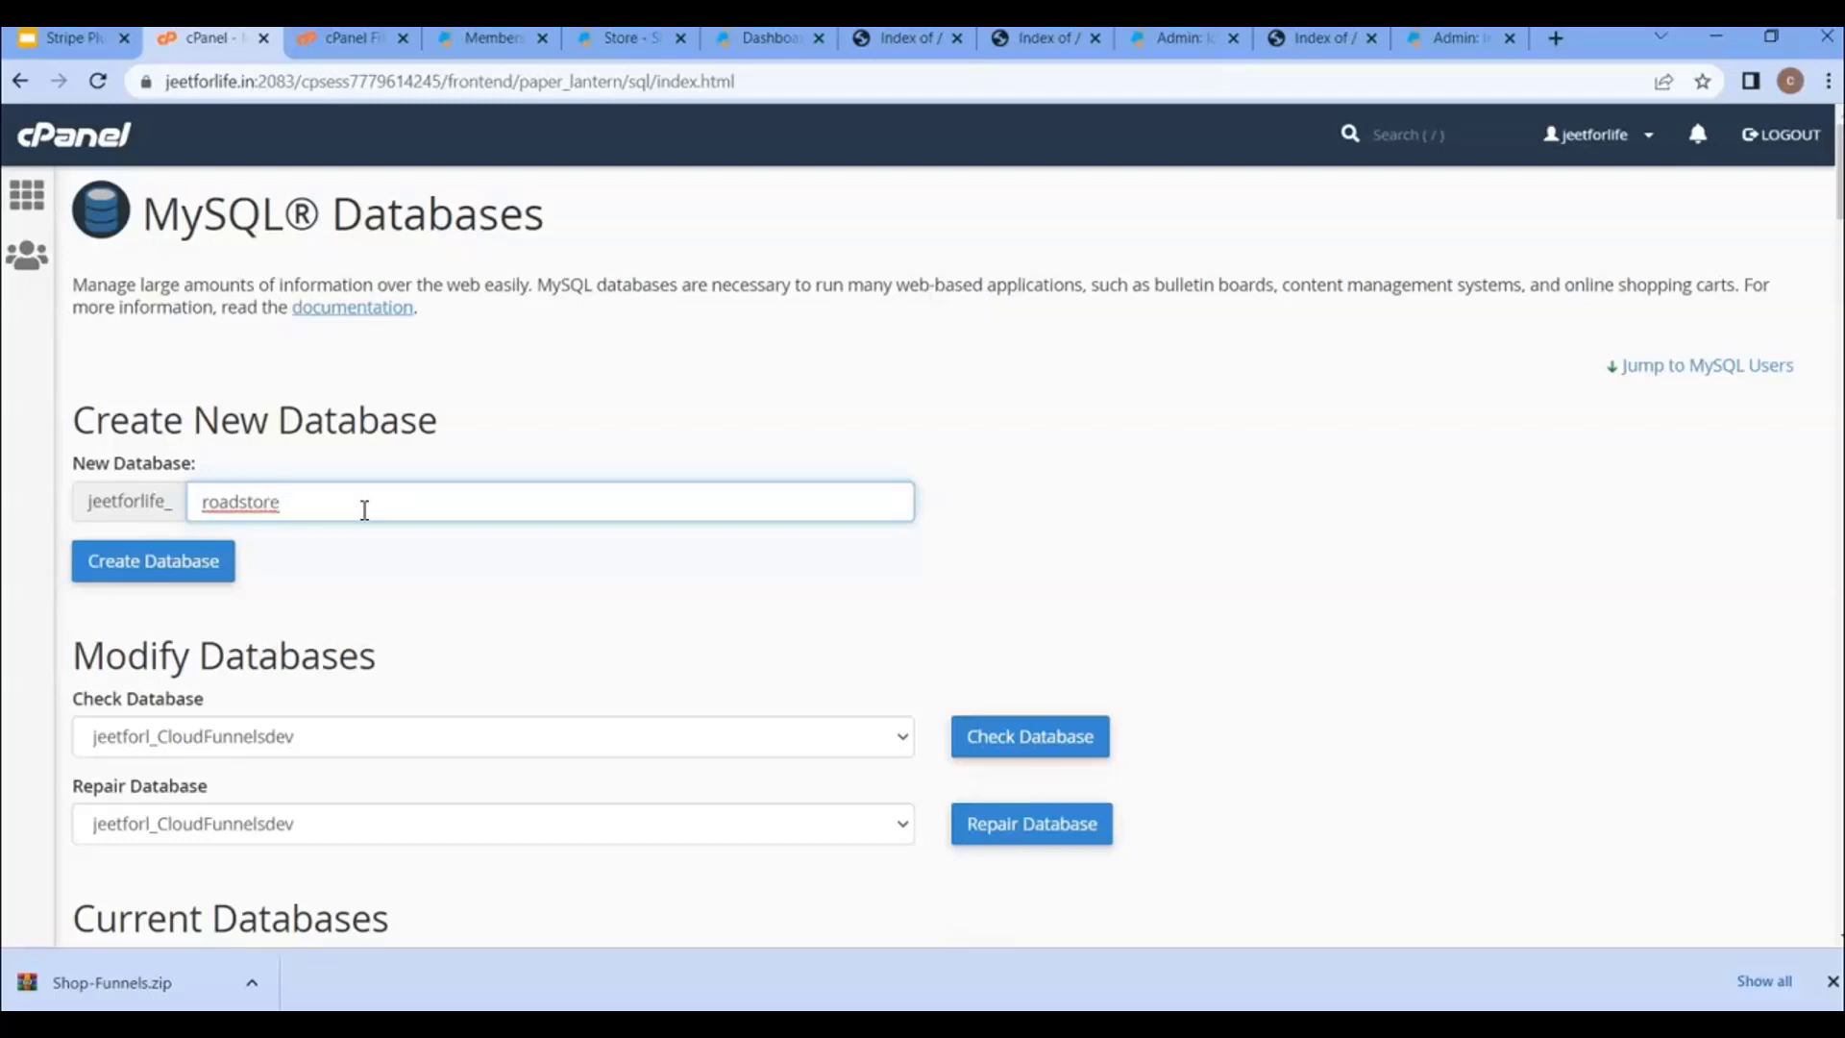
pyautogui.doubleClick(297, 499)
pyautogui.click(293, 498)
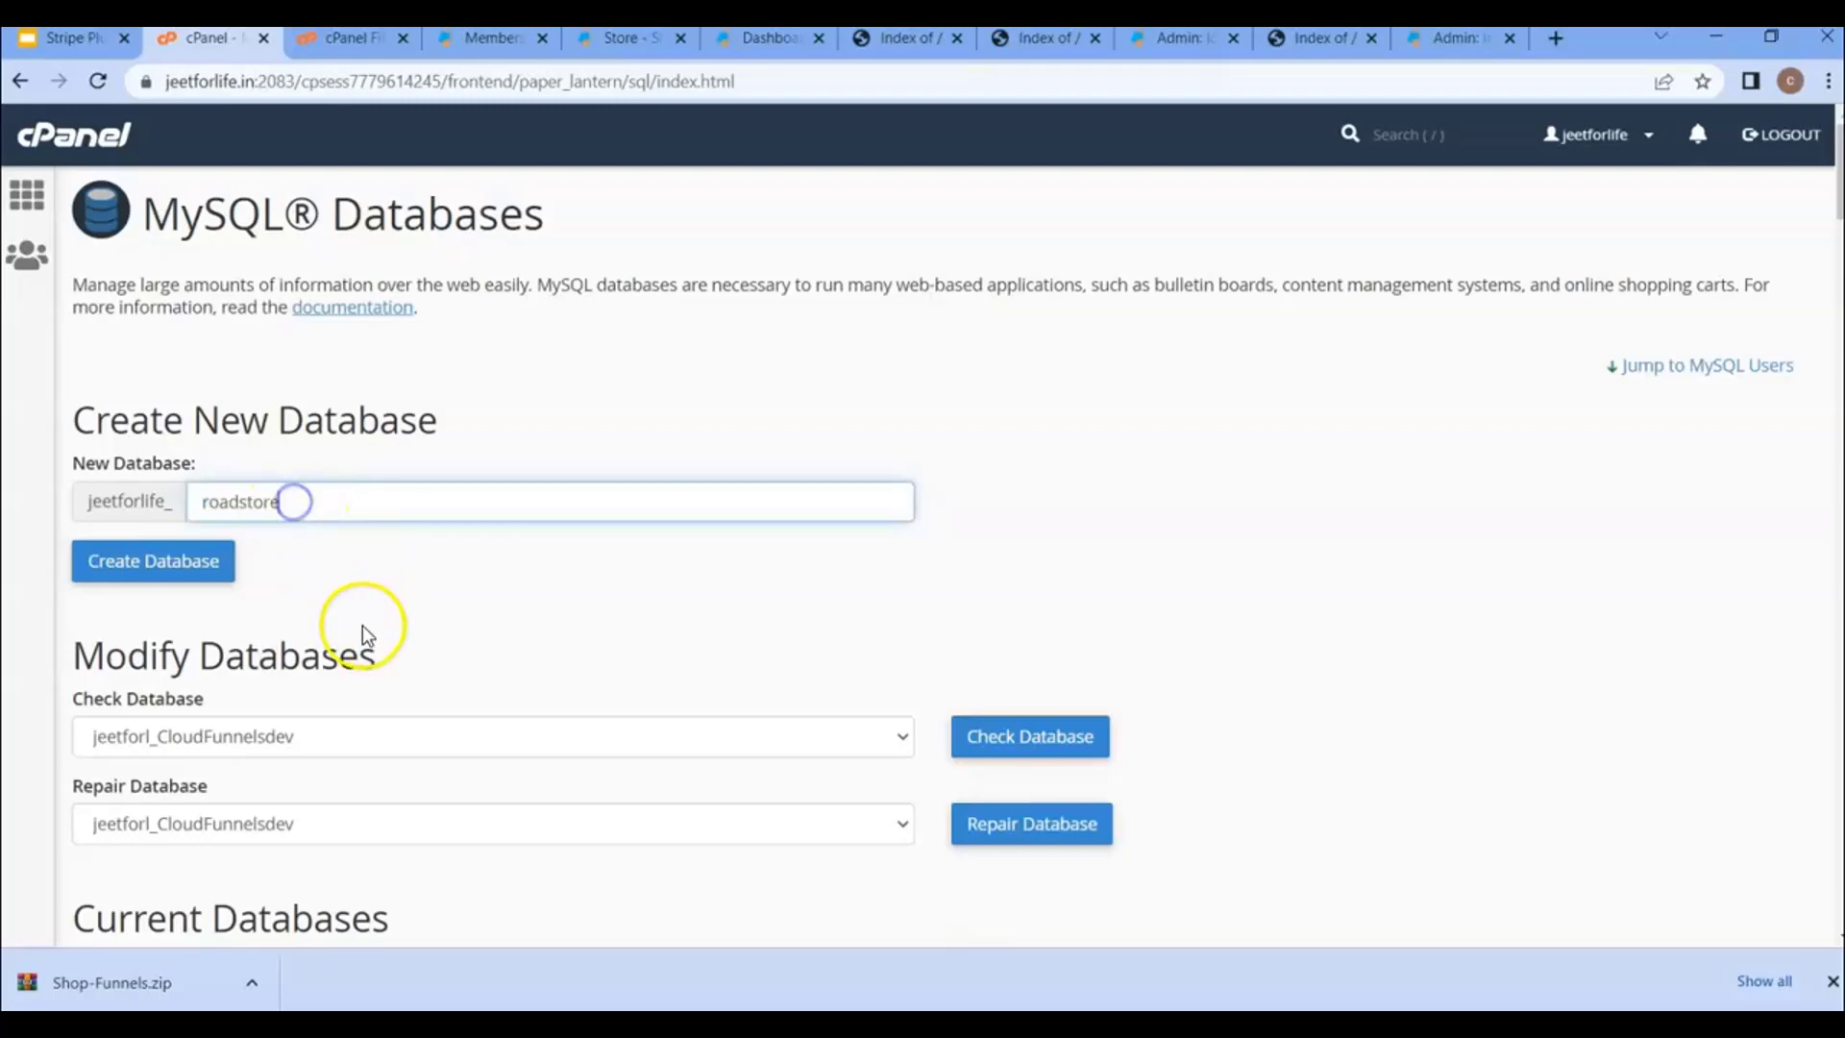
pyautogui.click(199, 577)
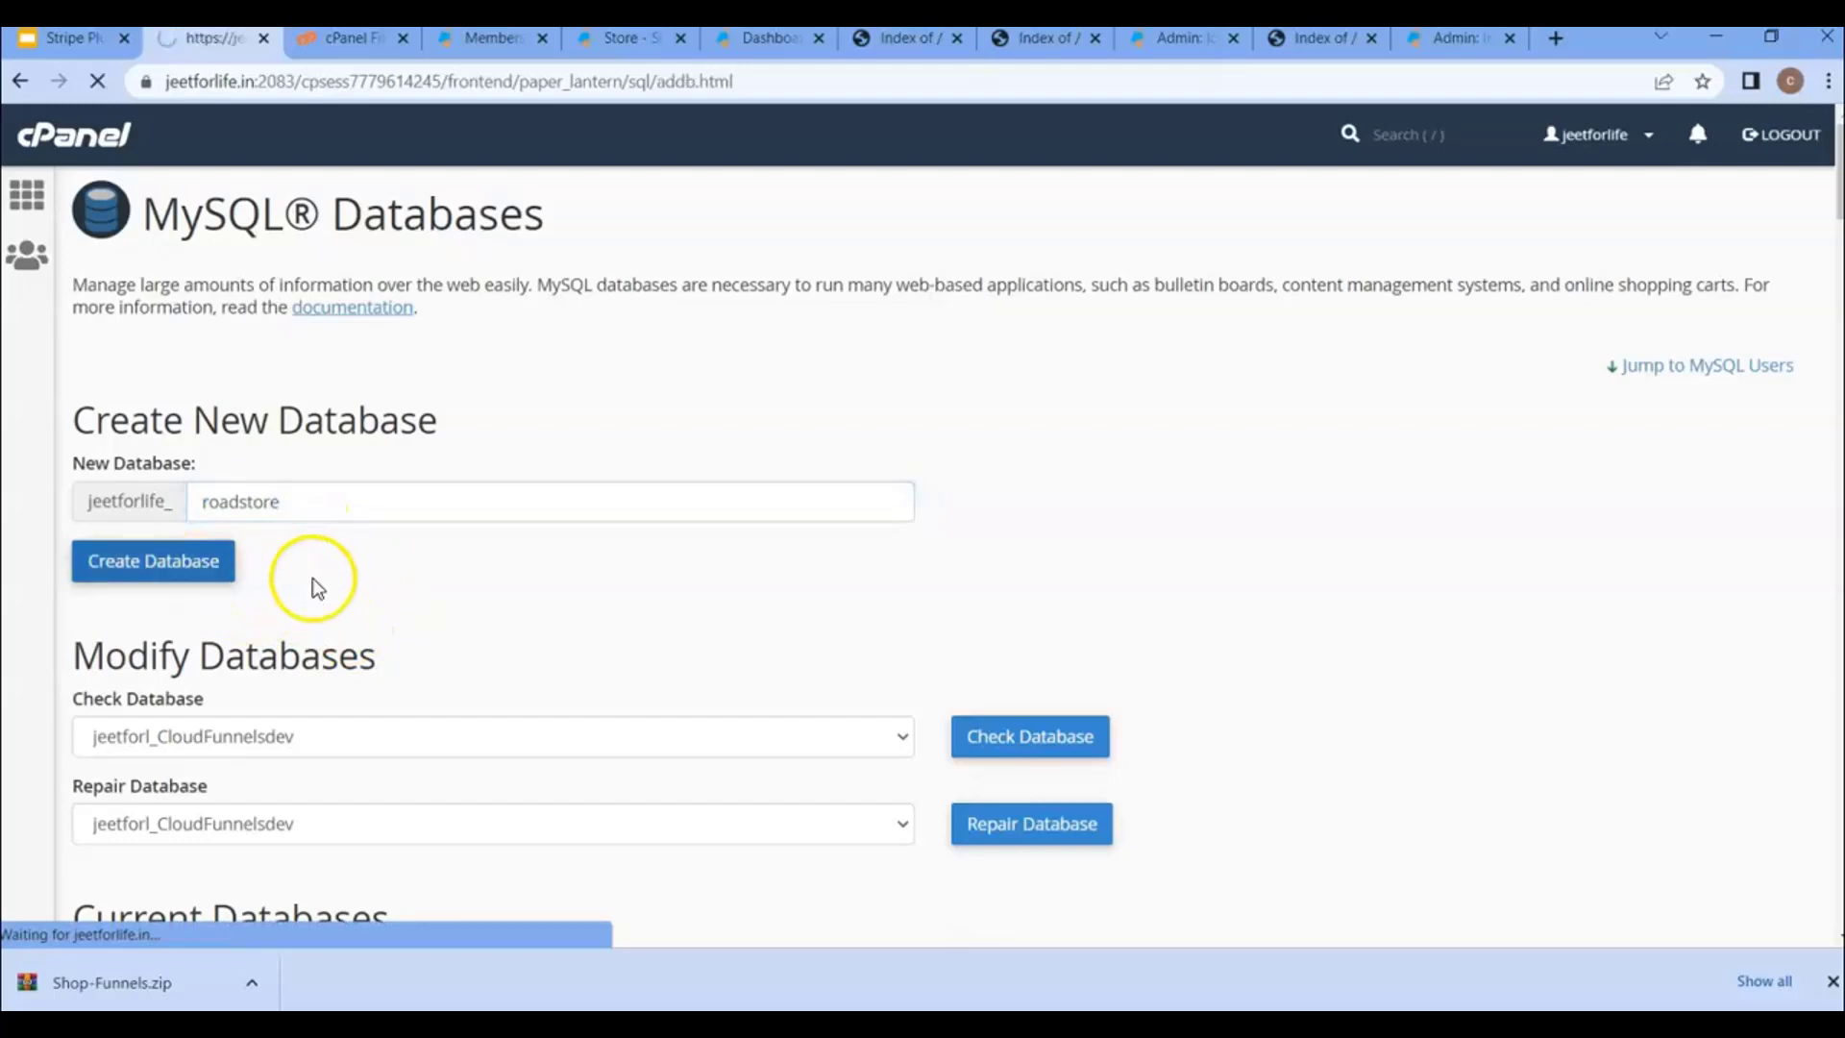
pyautogui.click(910, 388)
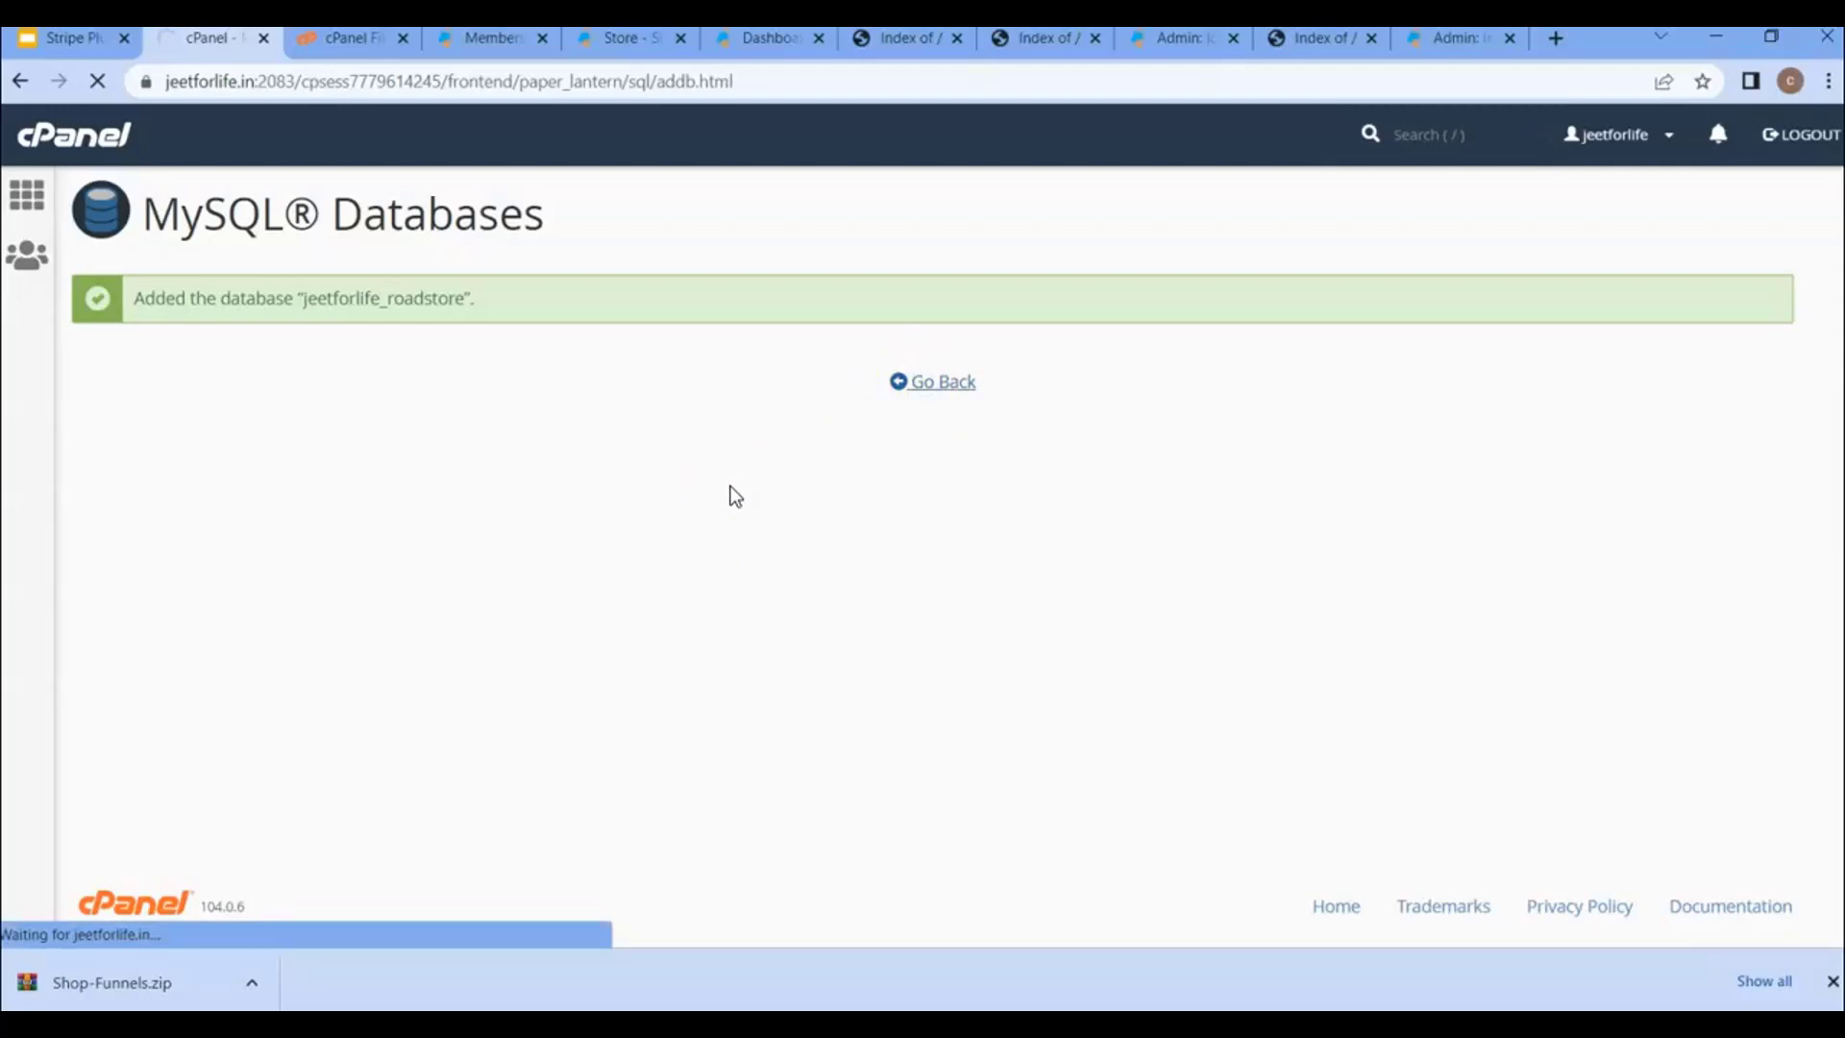
# - Add MySQL user roadstore with a pasted strong password in both password fields
pyautogui.scroll(-15, 539, 766)
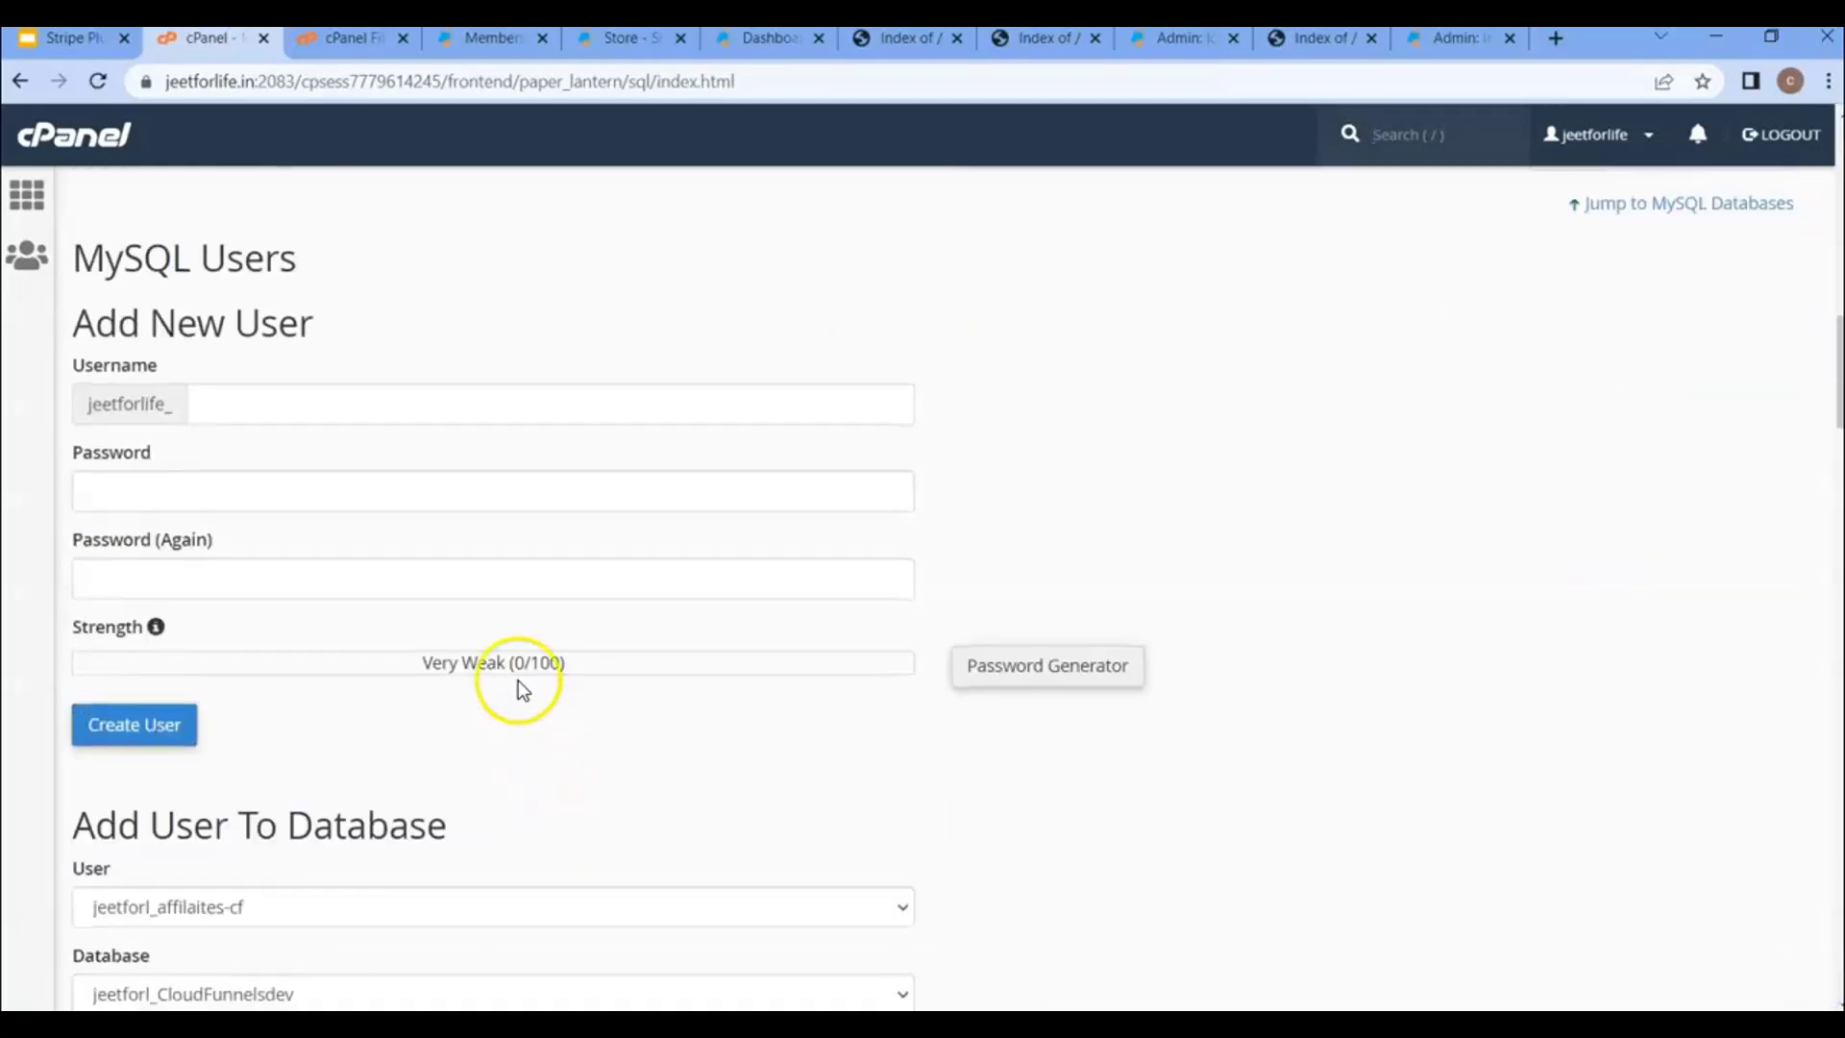
pyautogui.click(317, 403)
pyautogui.write('roadstore')
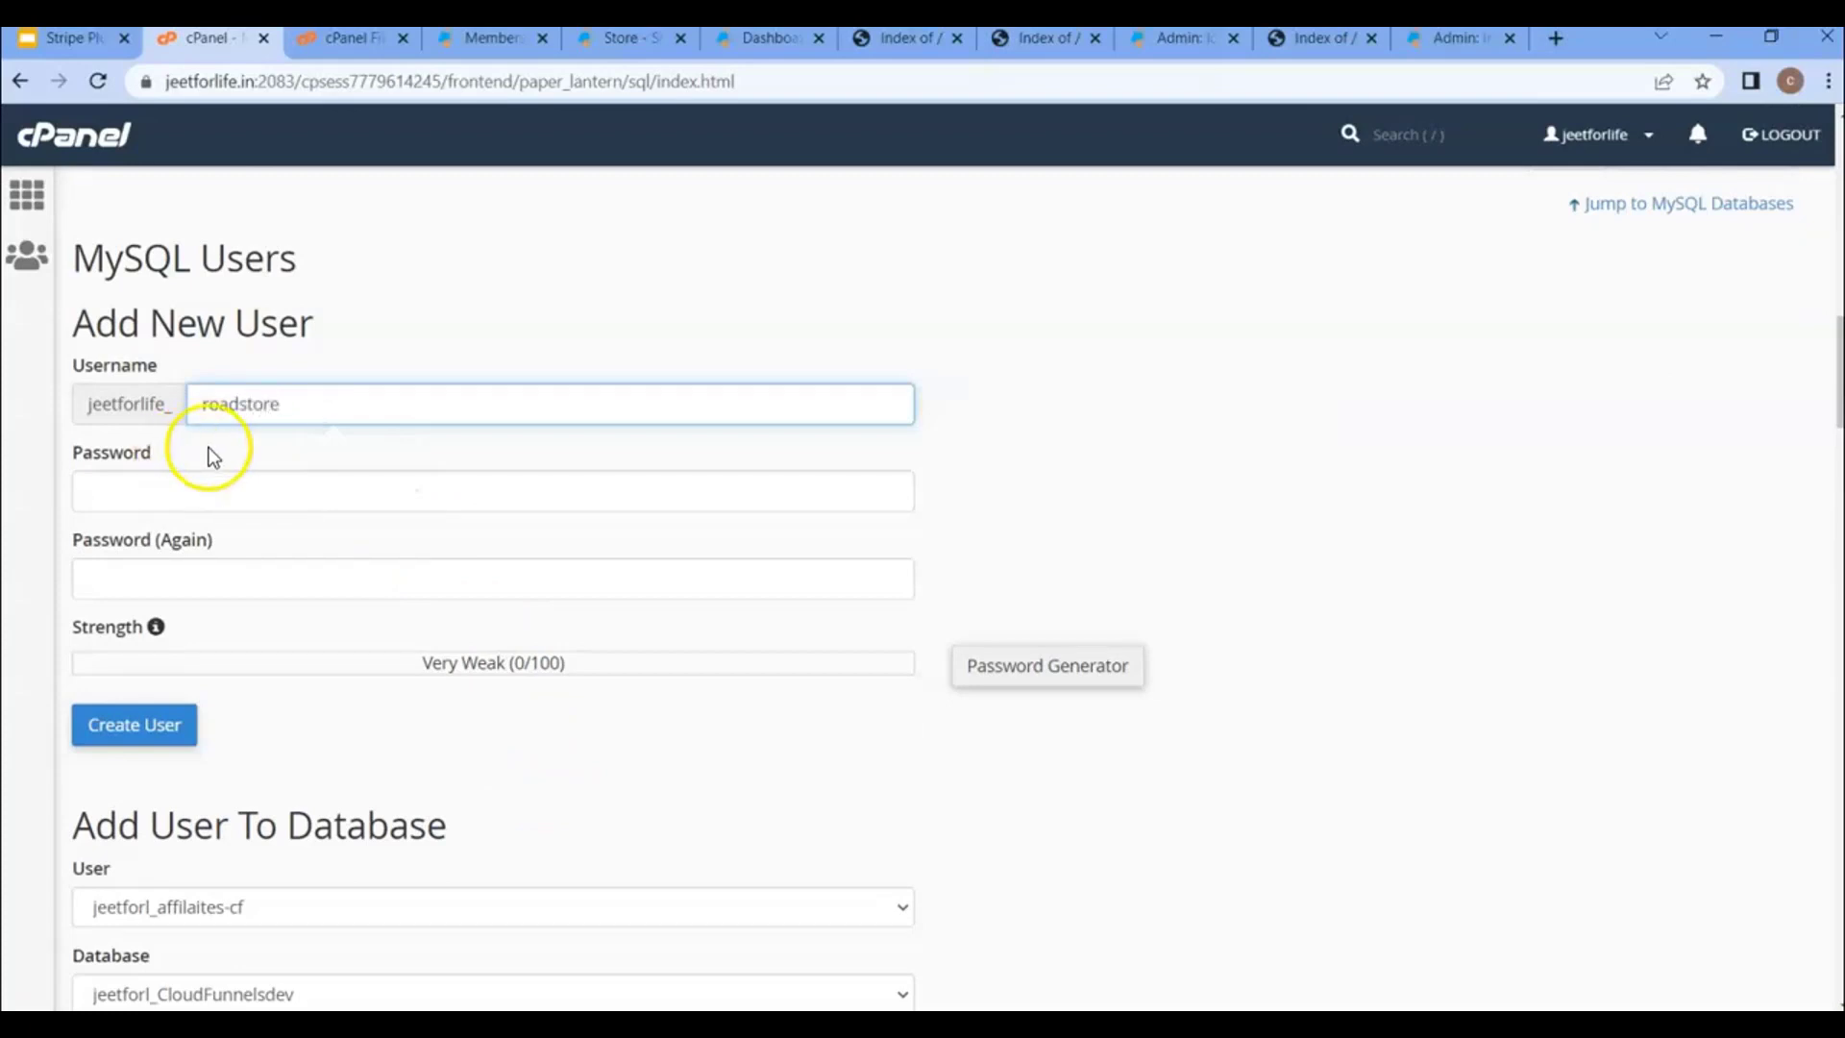
pyautogui.hotkey('ctrl', 'a')
pyautogui.click(271, 488)
pyautogui.write('a')
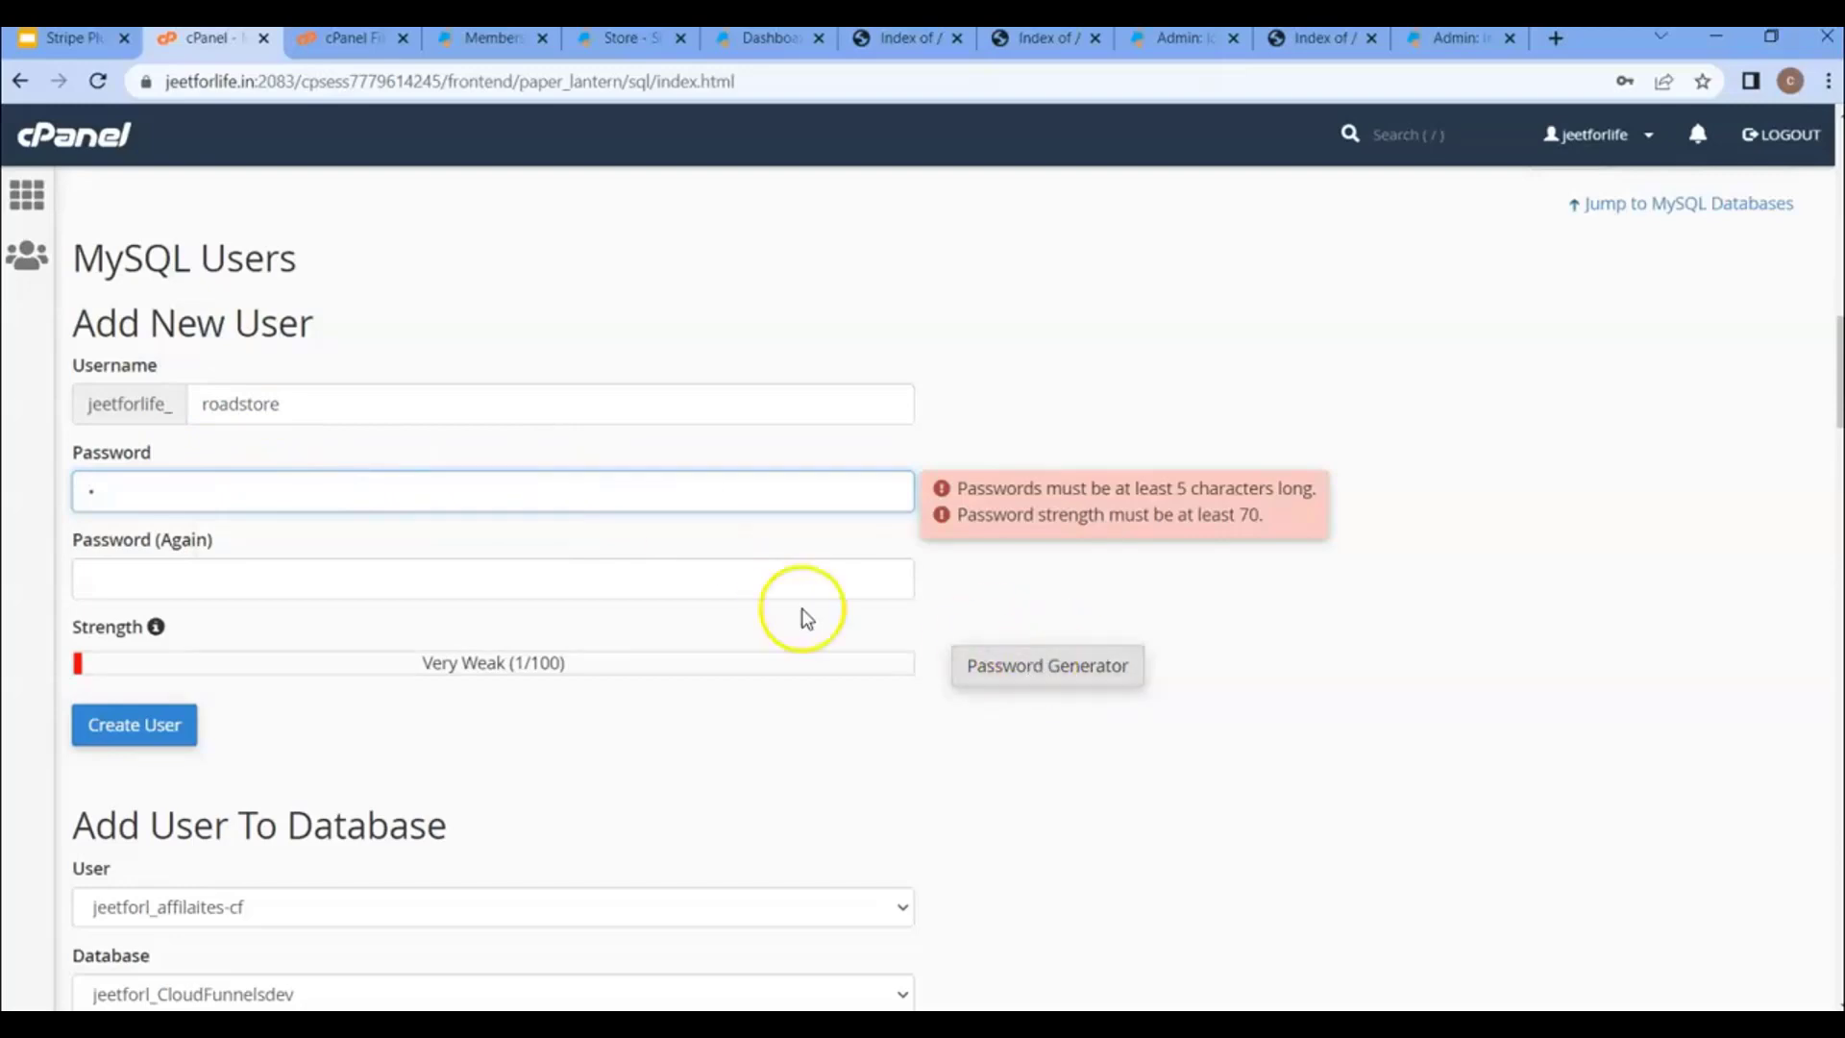
pyautogui.press('BackSpace')
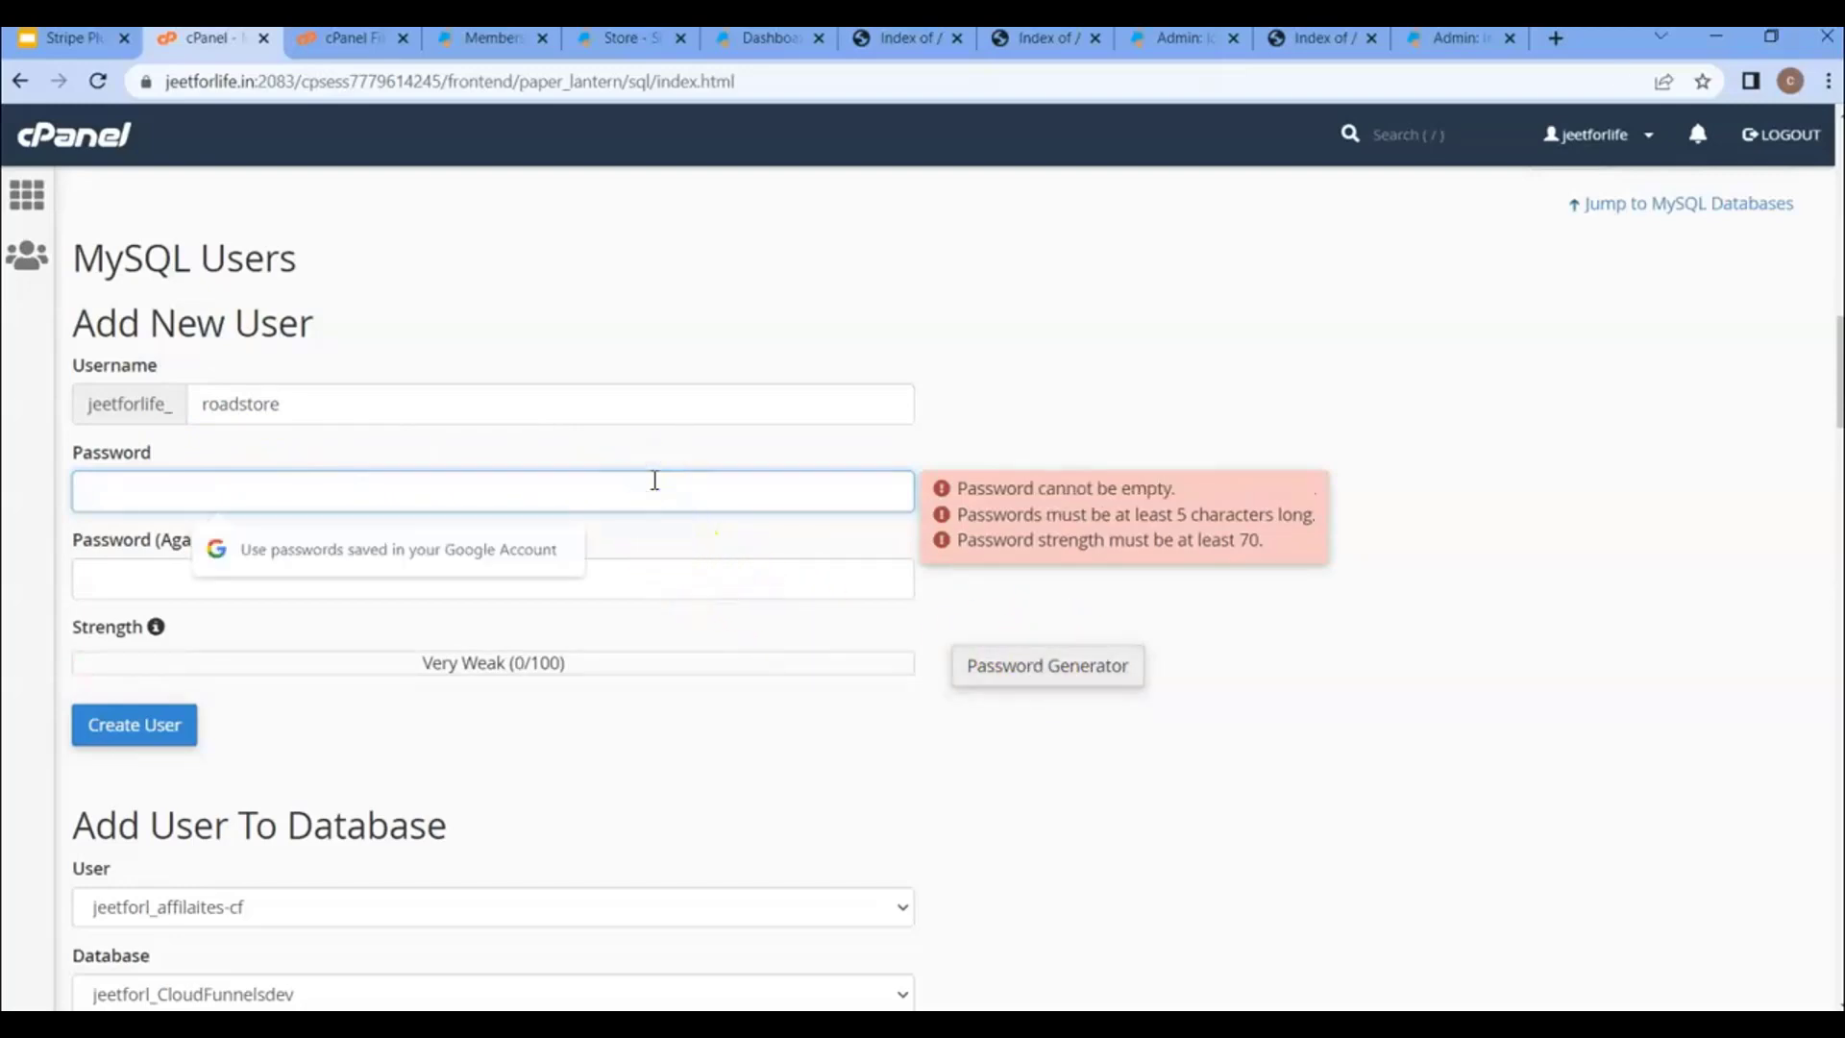
pyautogui.write('a')
pyautogui.hotkey('ctrl', 'v')
pyautogui.press('Tab')
pyautogui.hotkey('ctrl', 'v')
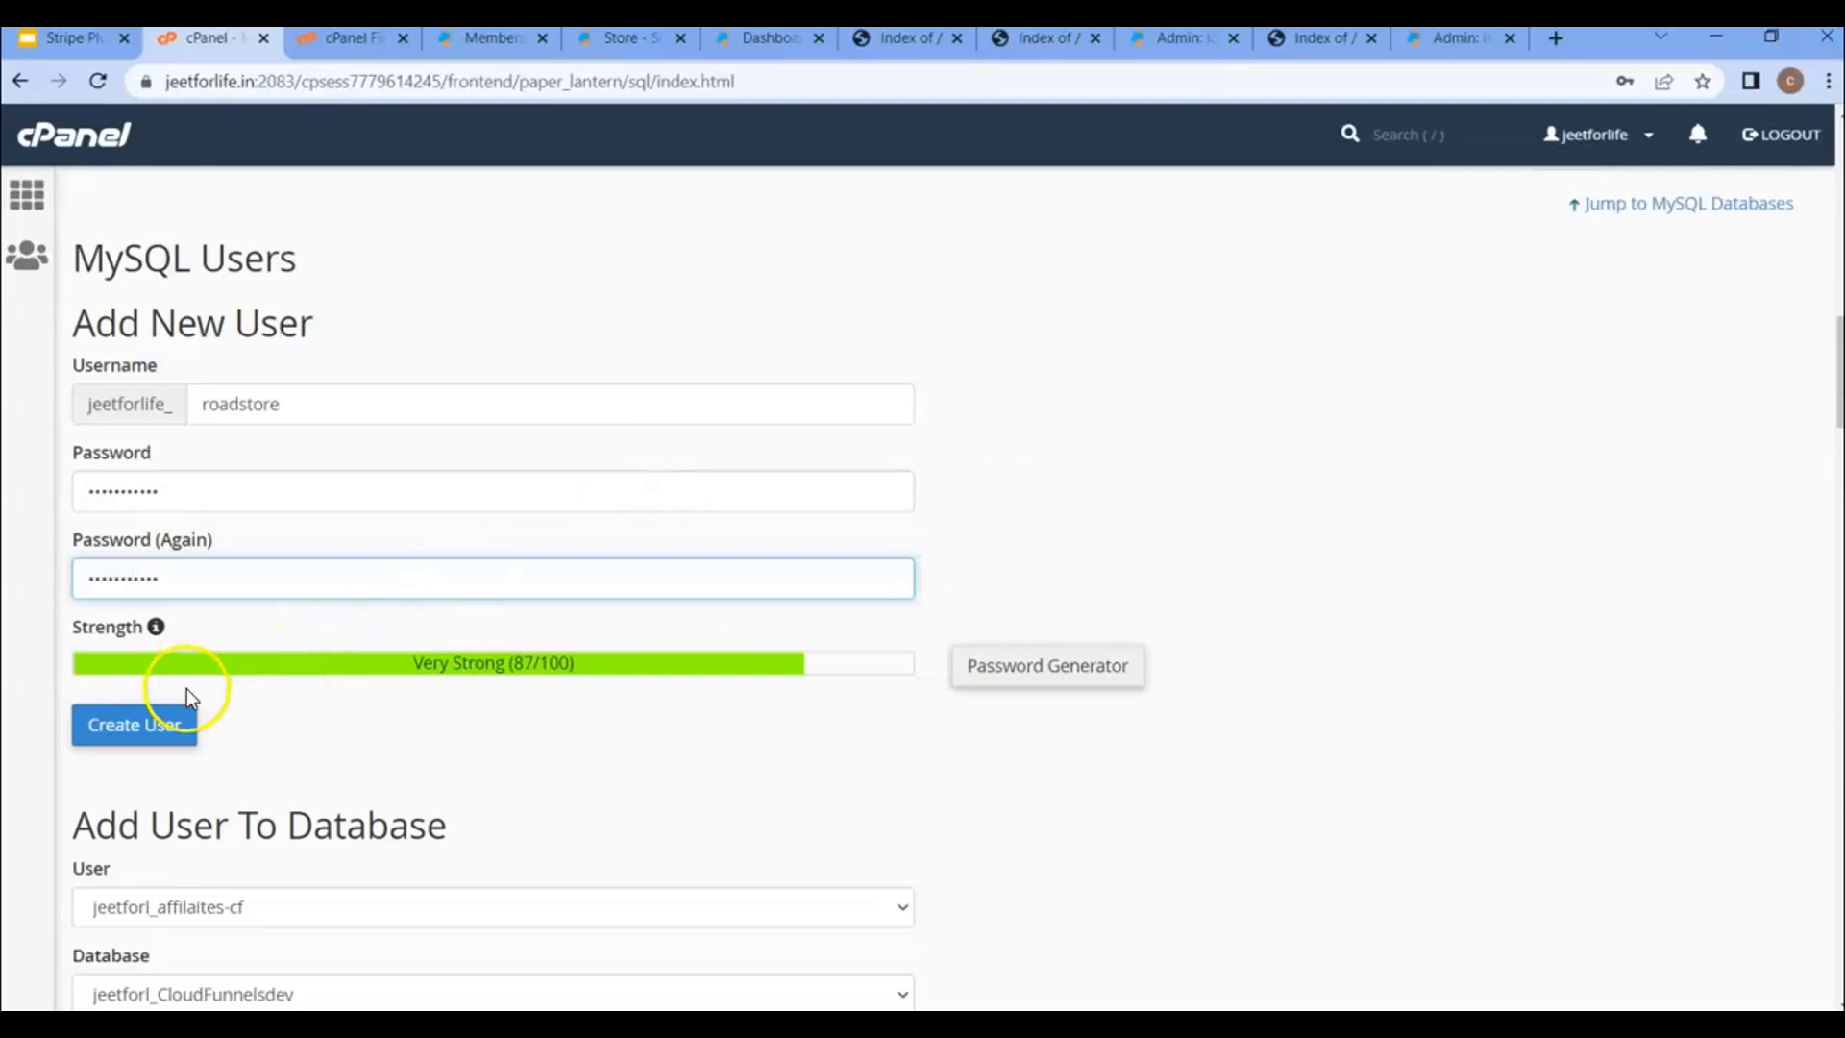
pyautogui.click(134, 728)
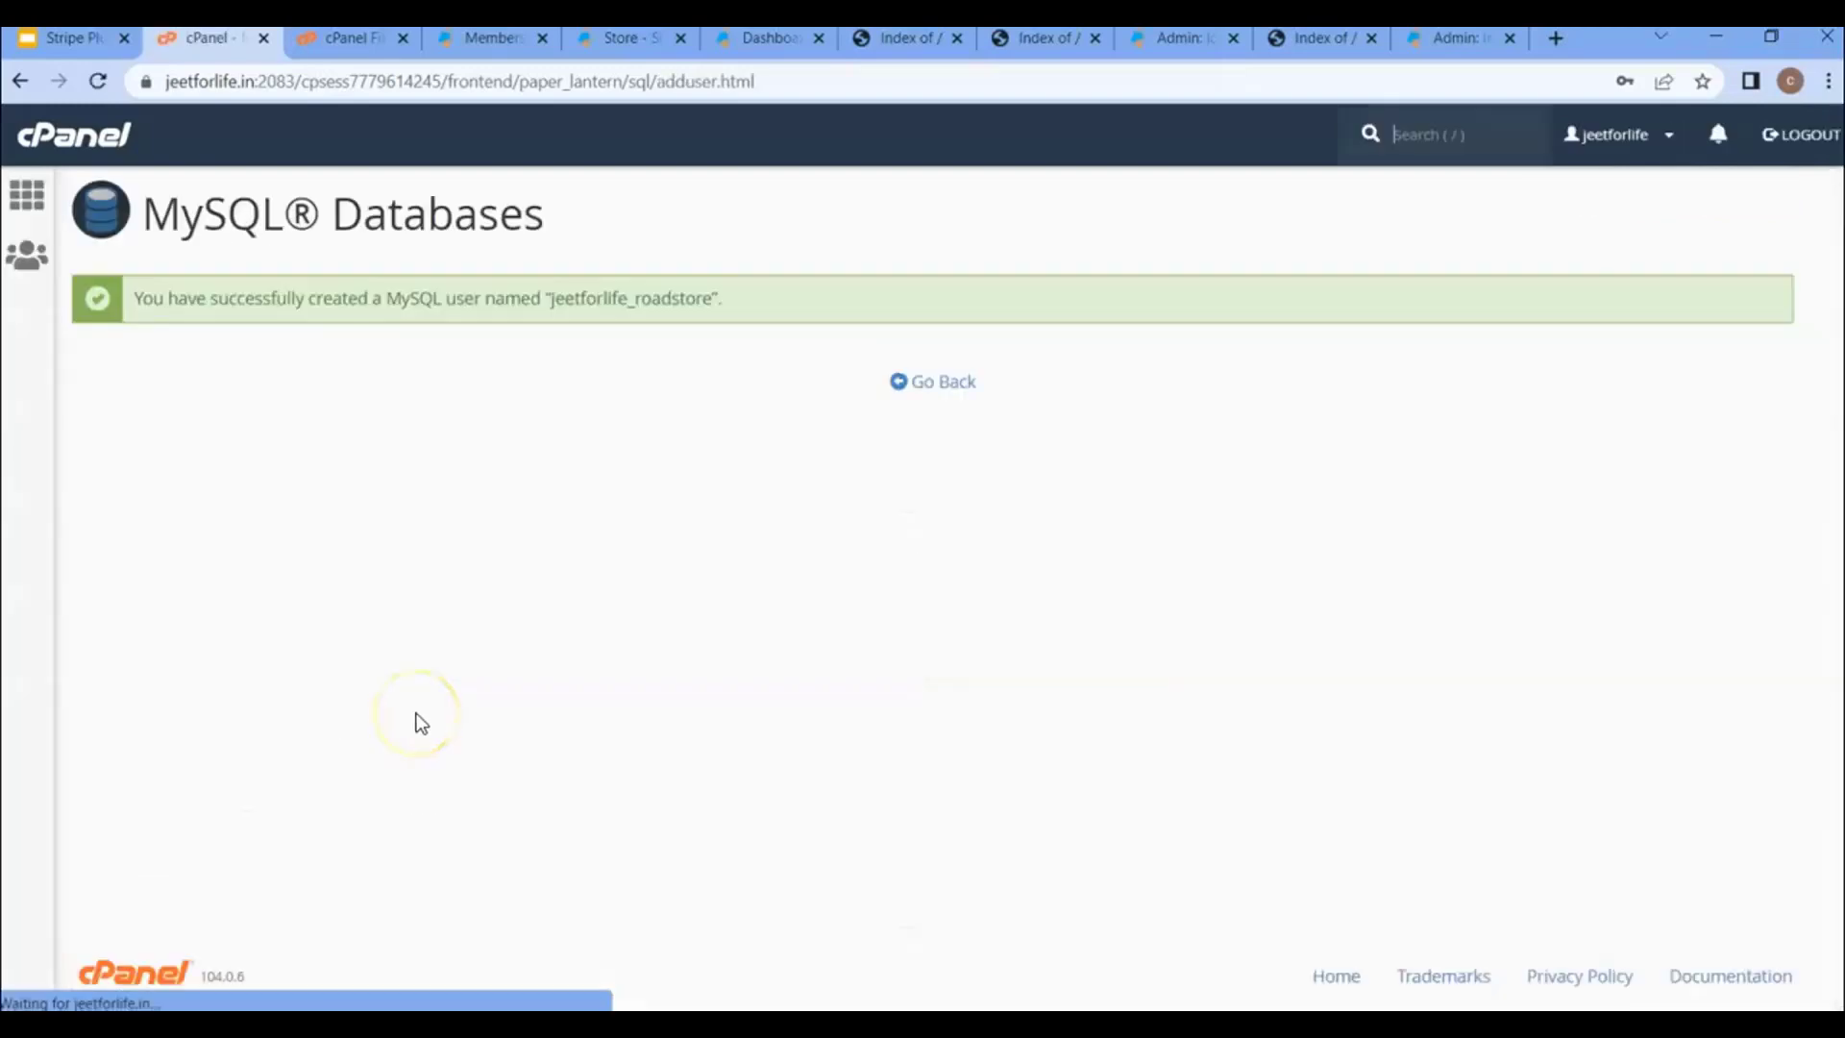
pyautogui.click(940, 380)
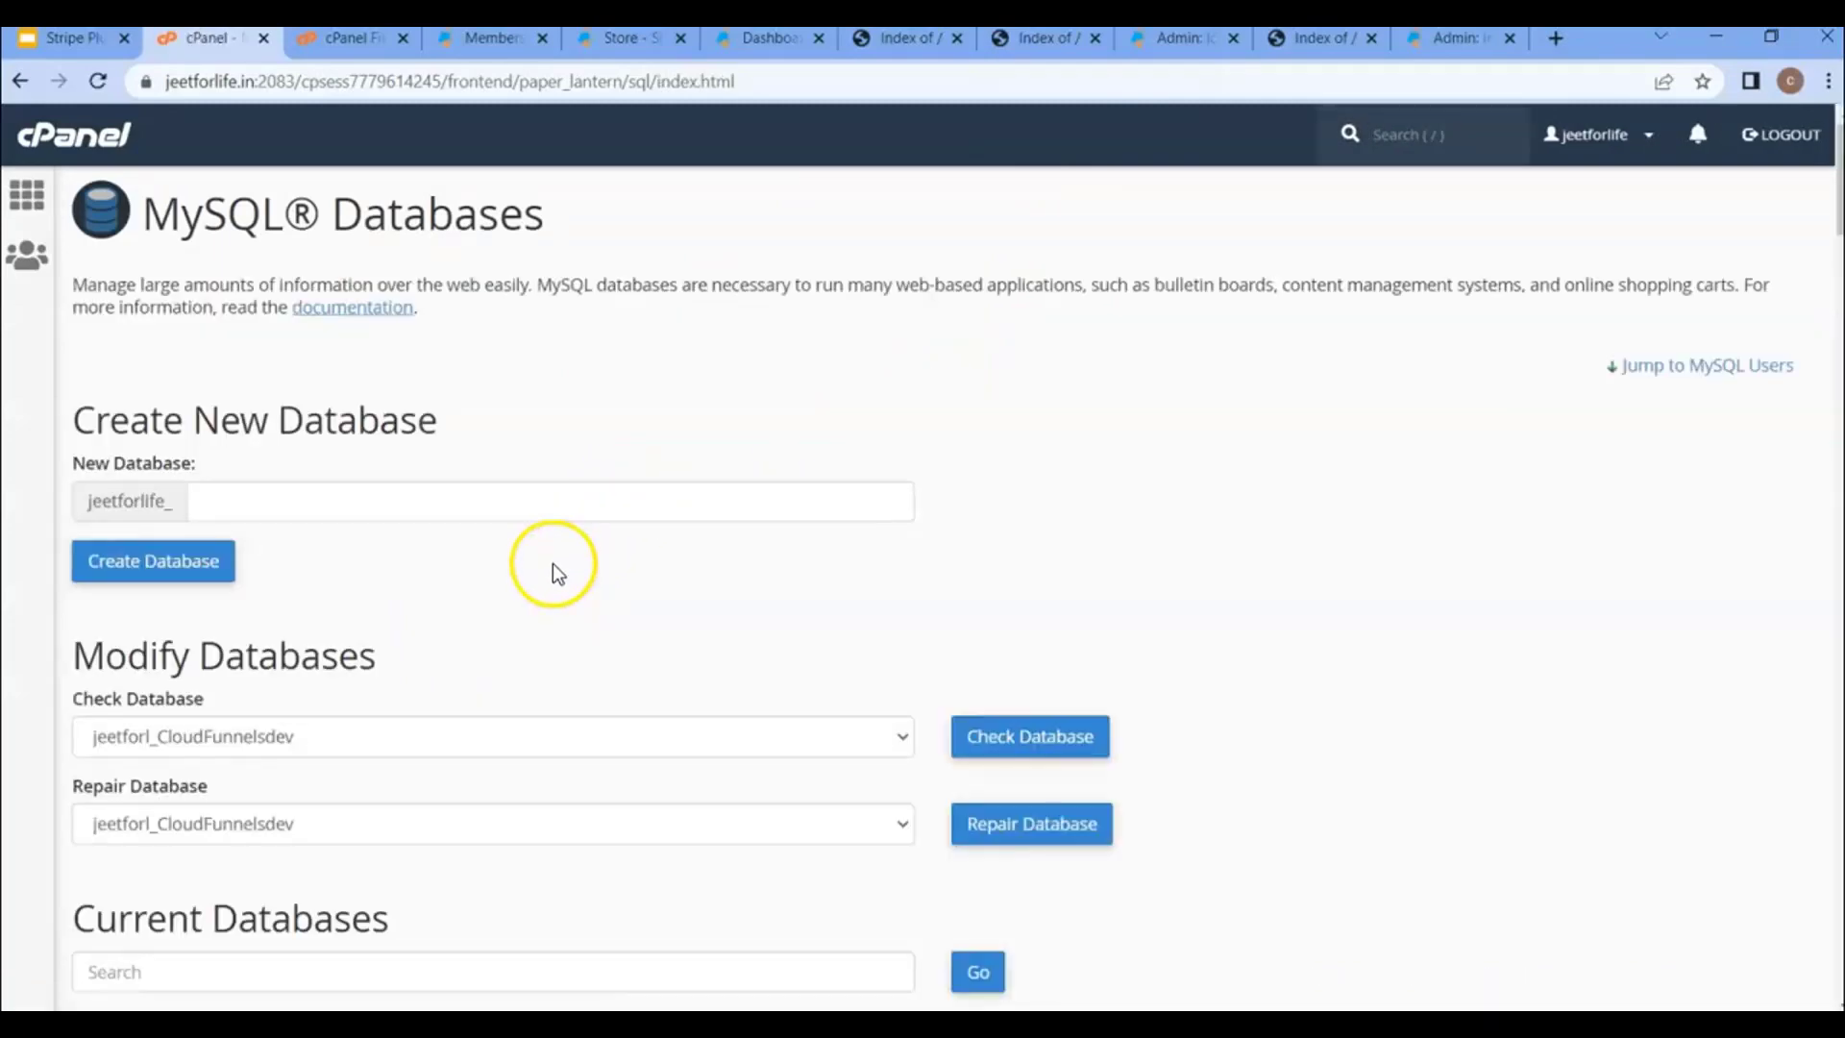
# - Add user jeetforlife_roadstore to database jeetforlife_roadstore
pyautogui.scroll(-15, 609, 510)
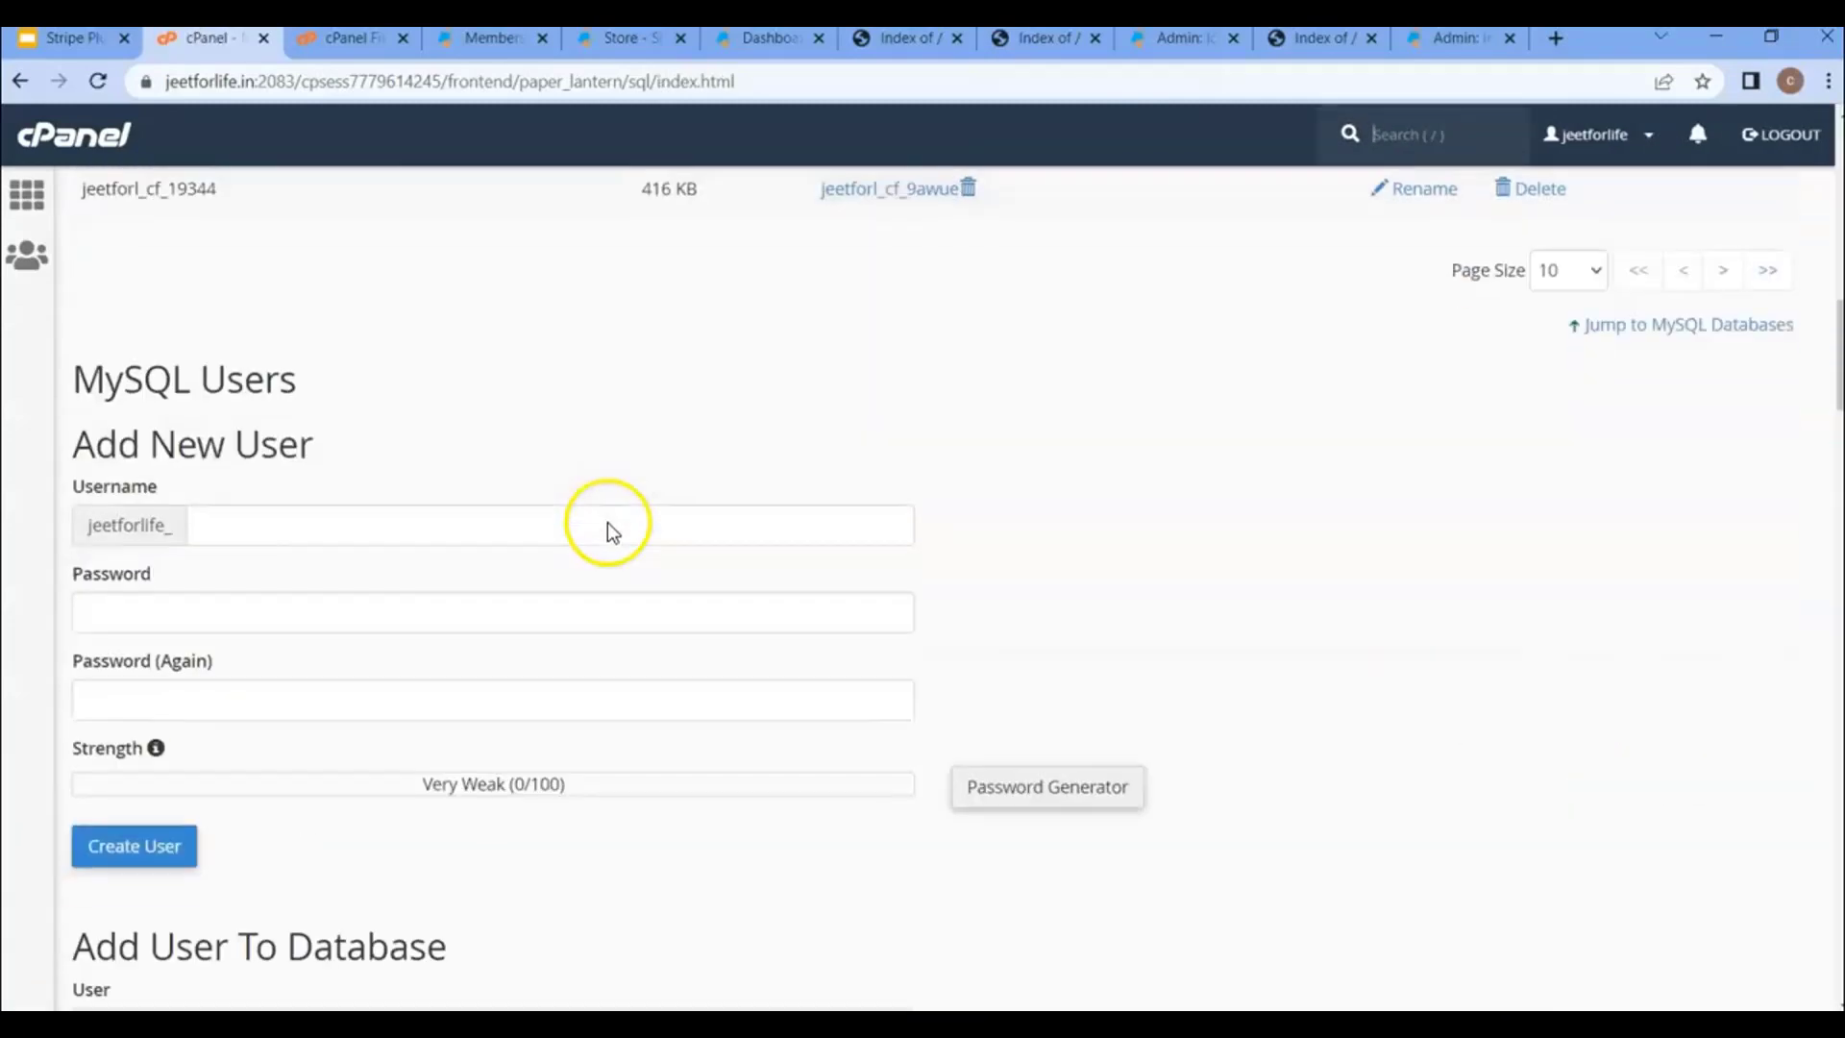
pyautogui.scroll(-1, 607, 523)
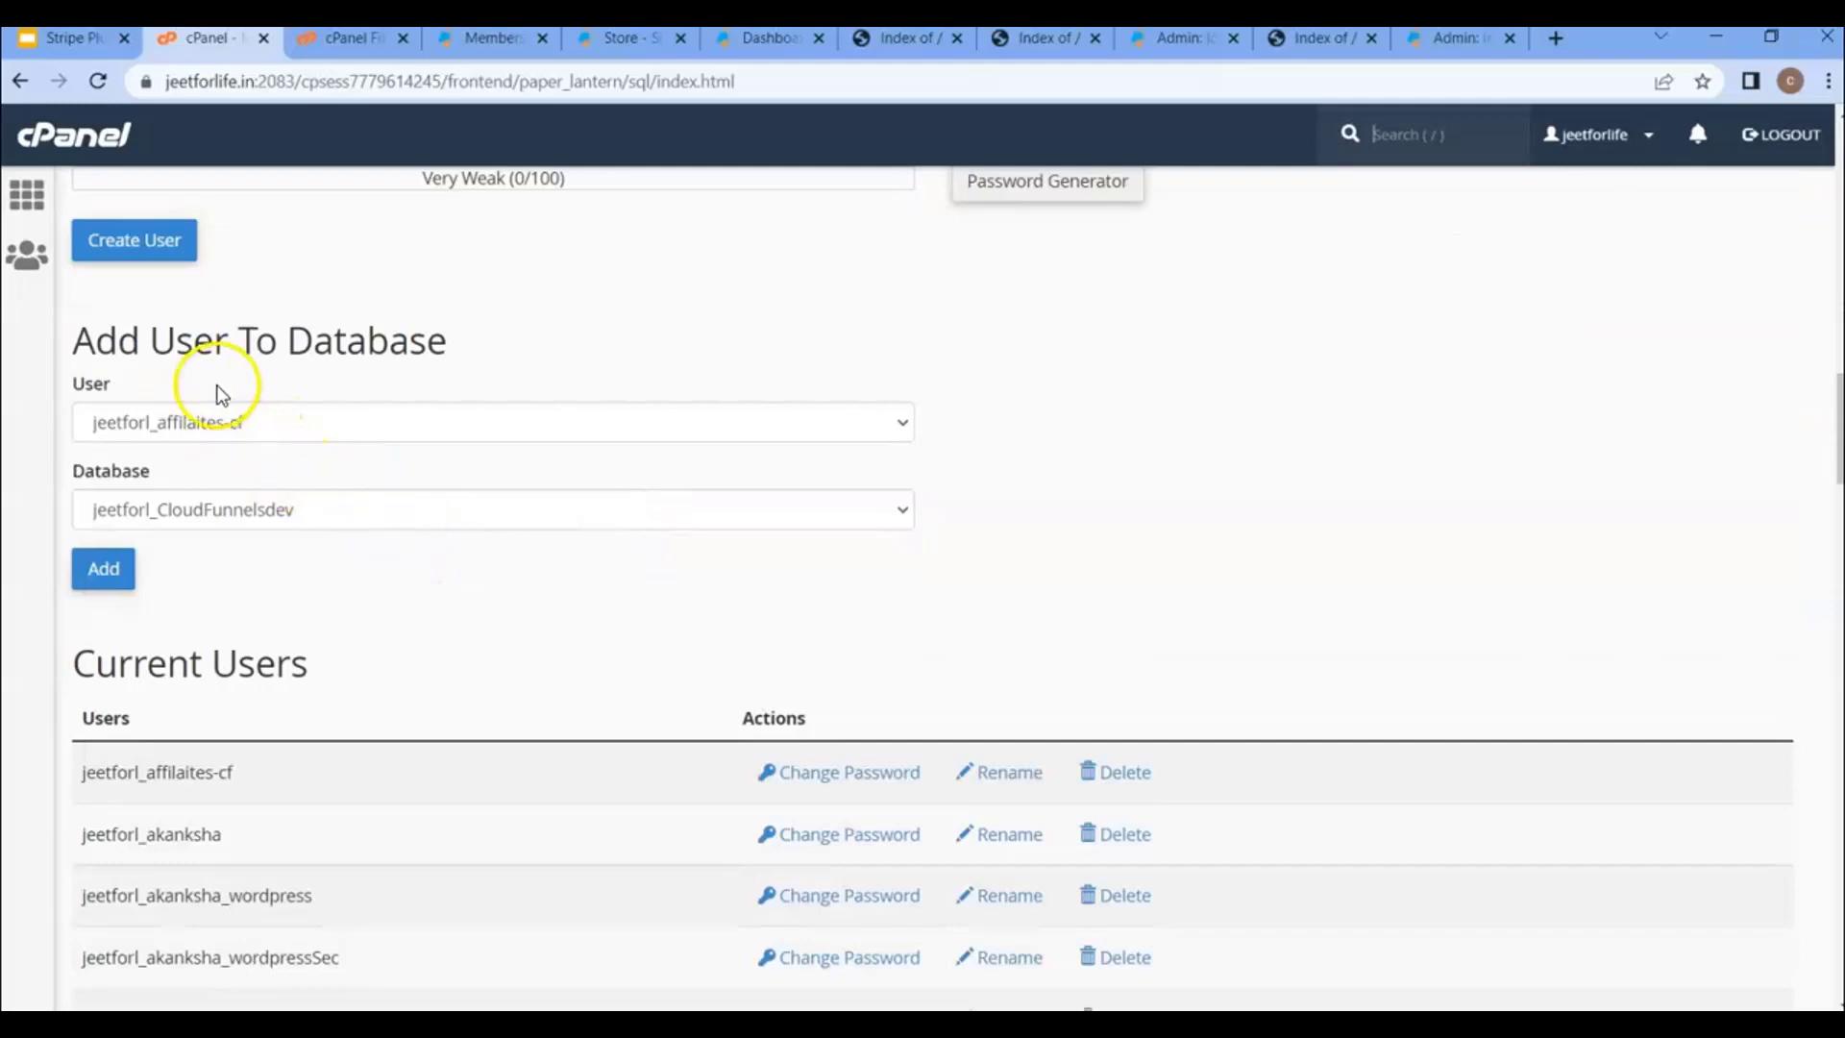
pyautogui.click(258, 431)
pyautogui.scroll(-5, 269, 672)
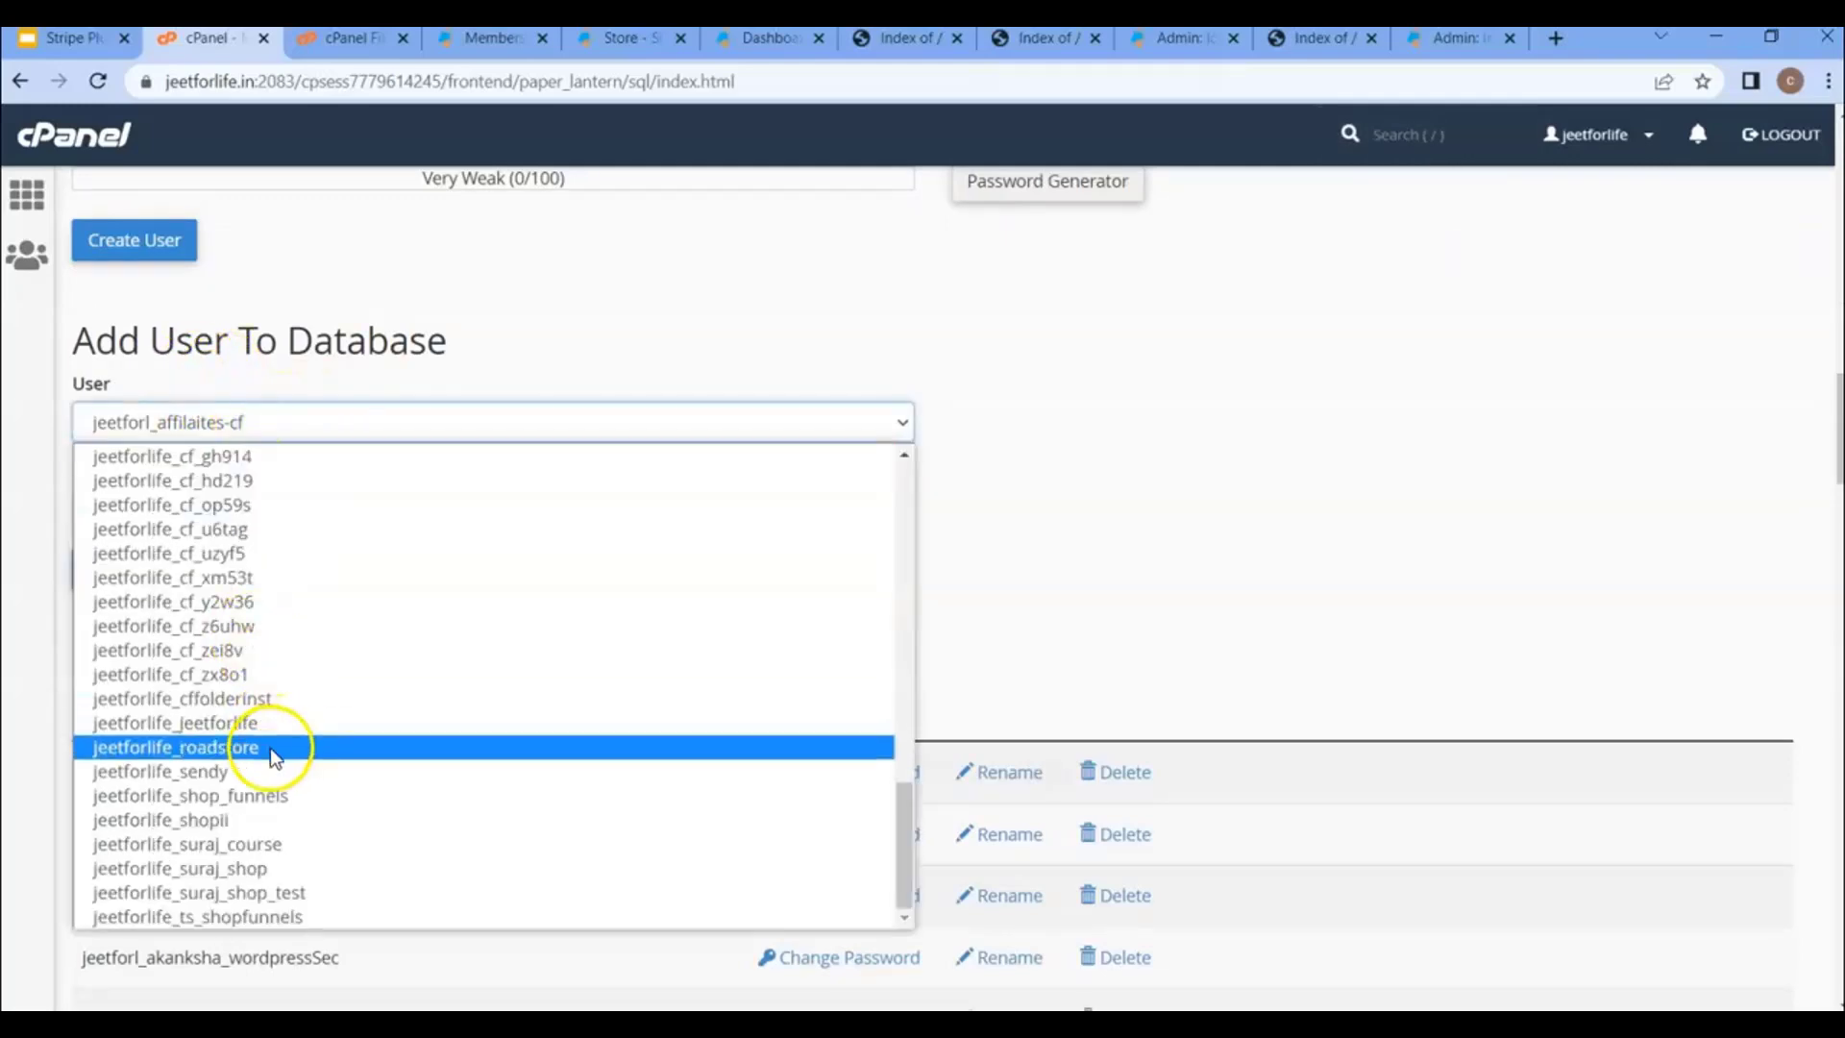
pyautogui.click(269, 747)
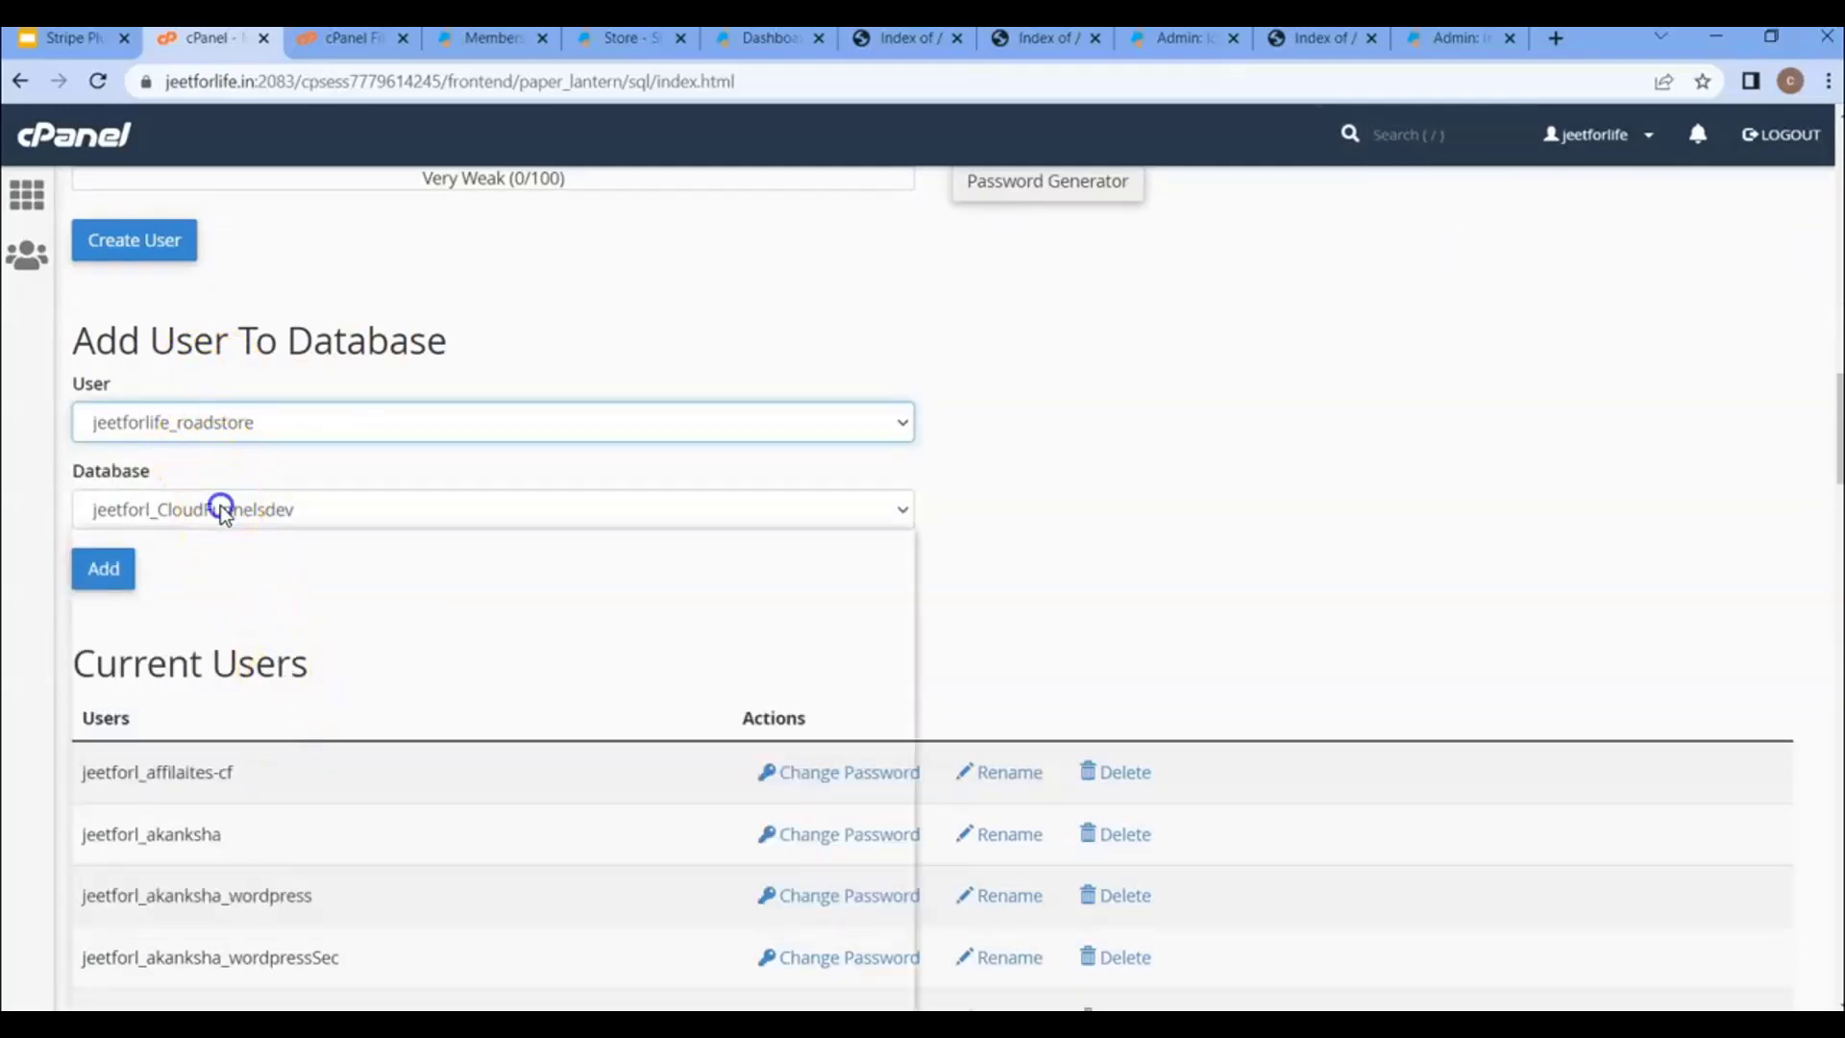
pyautogui.click(217, 506)
pyautogui.click(235, 663)
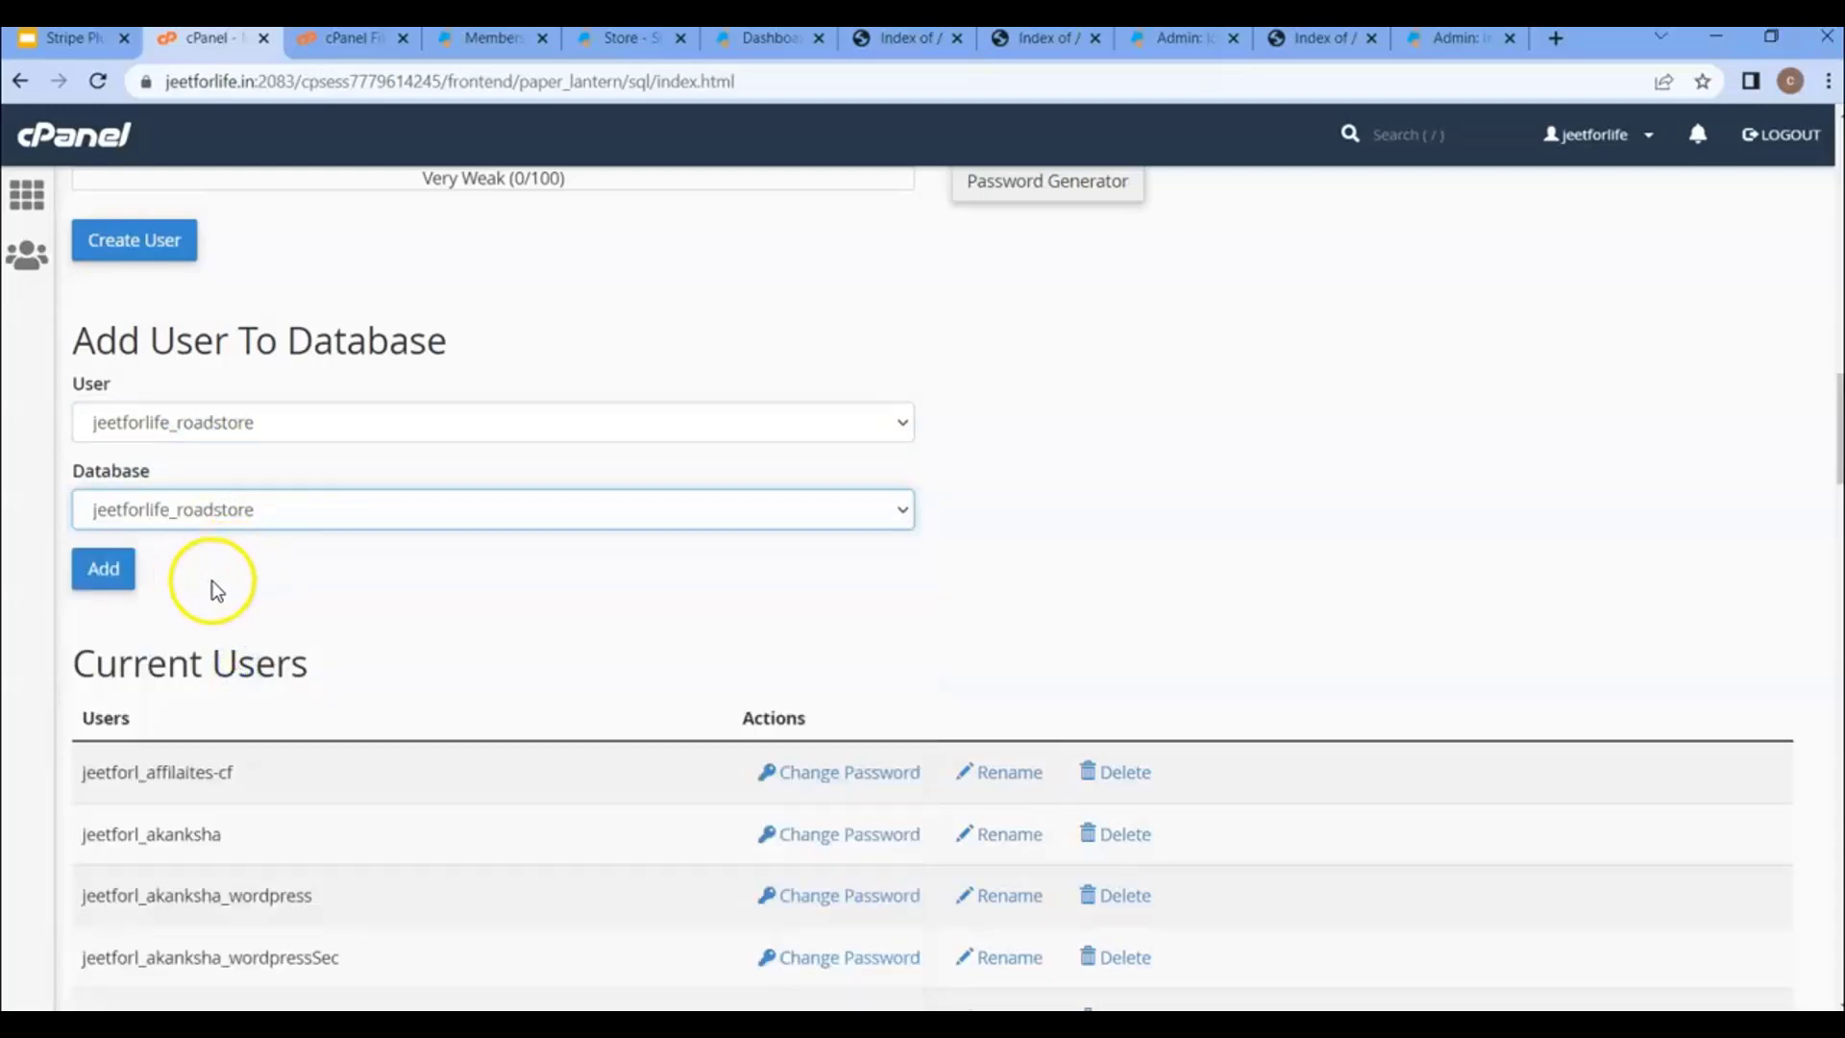
pyautogui.click(114, 573)
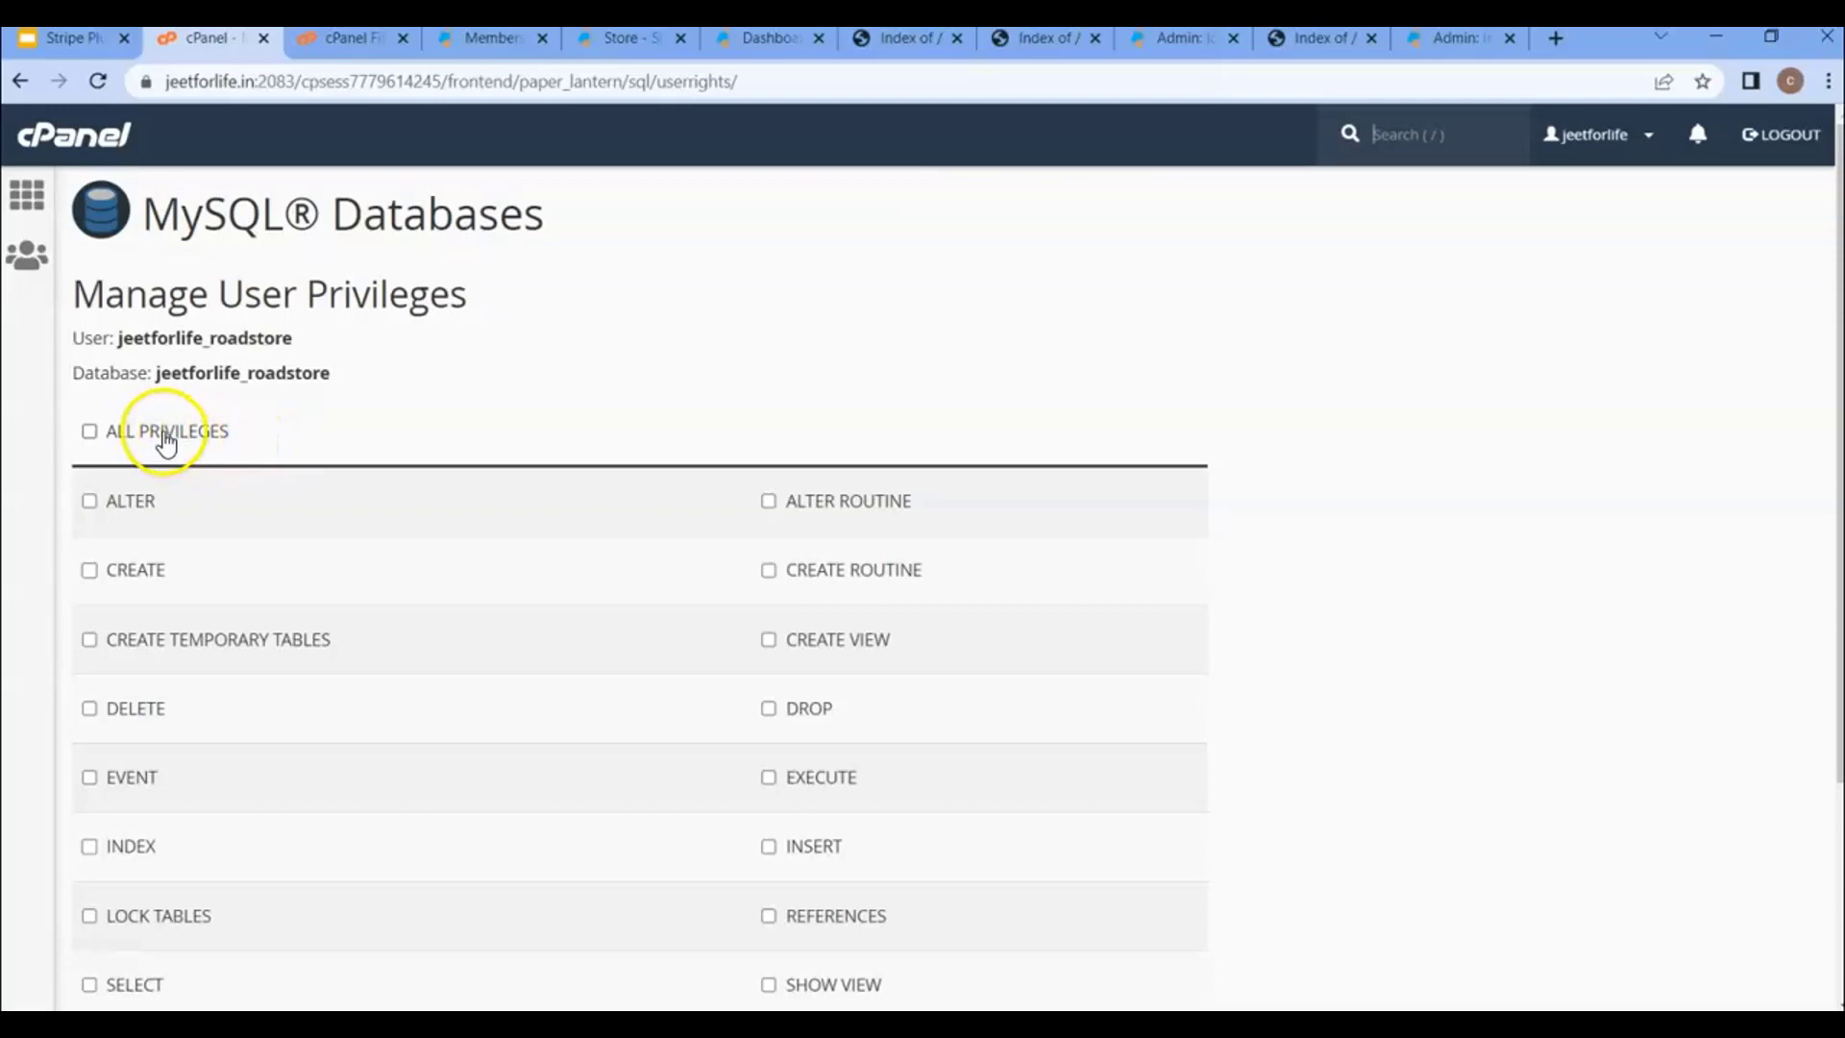
# - Grant that user ALL PRIVILEGES on the database and save the changes
pyautogui.click(166, 437)
pyautogui.scroll(-3, 163, 444)
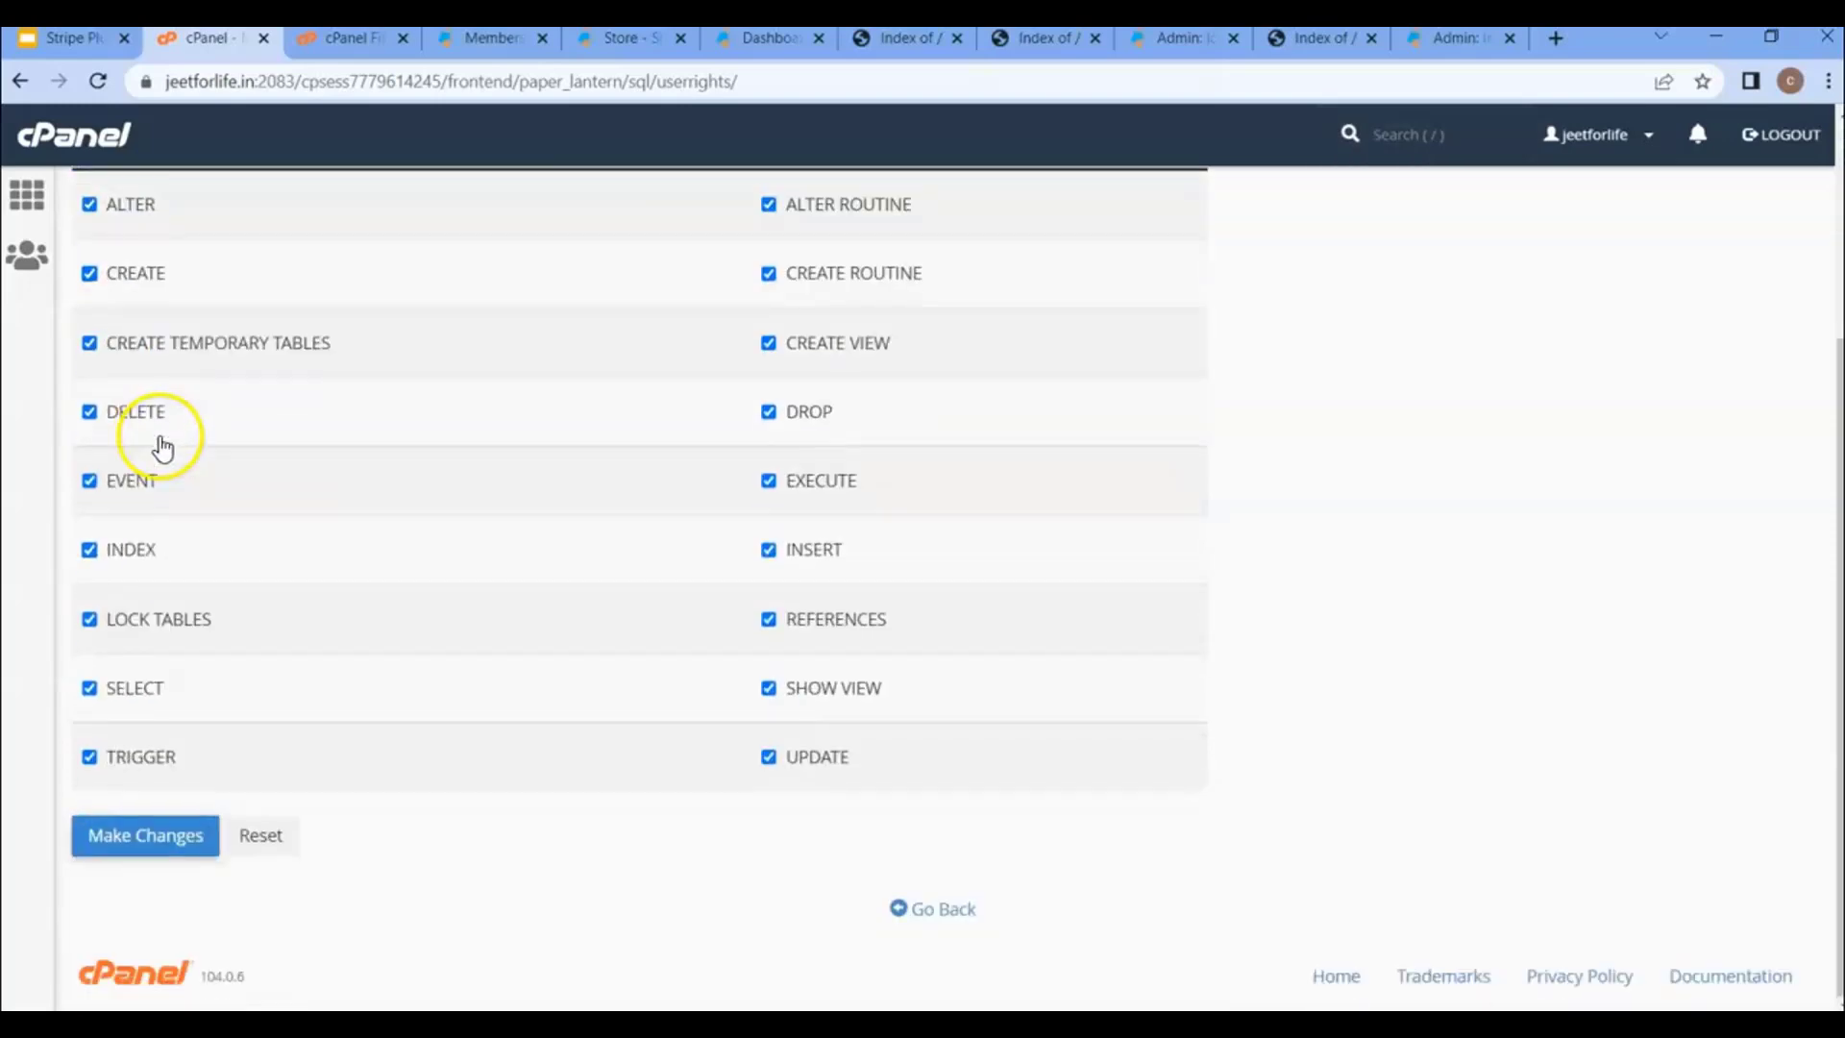
pyautogui.click(160, 838)
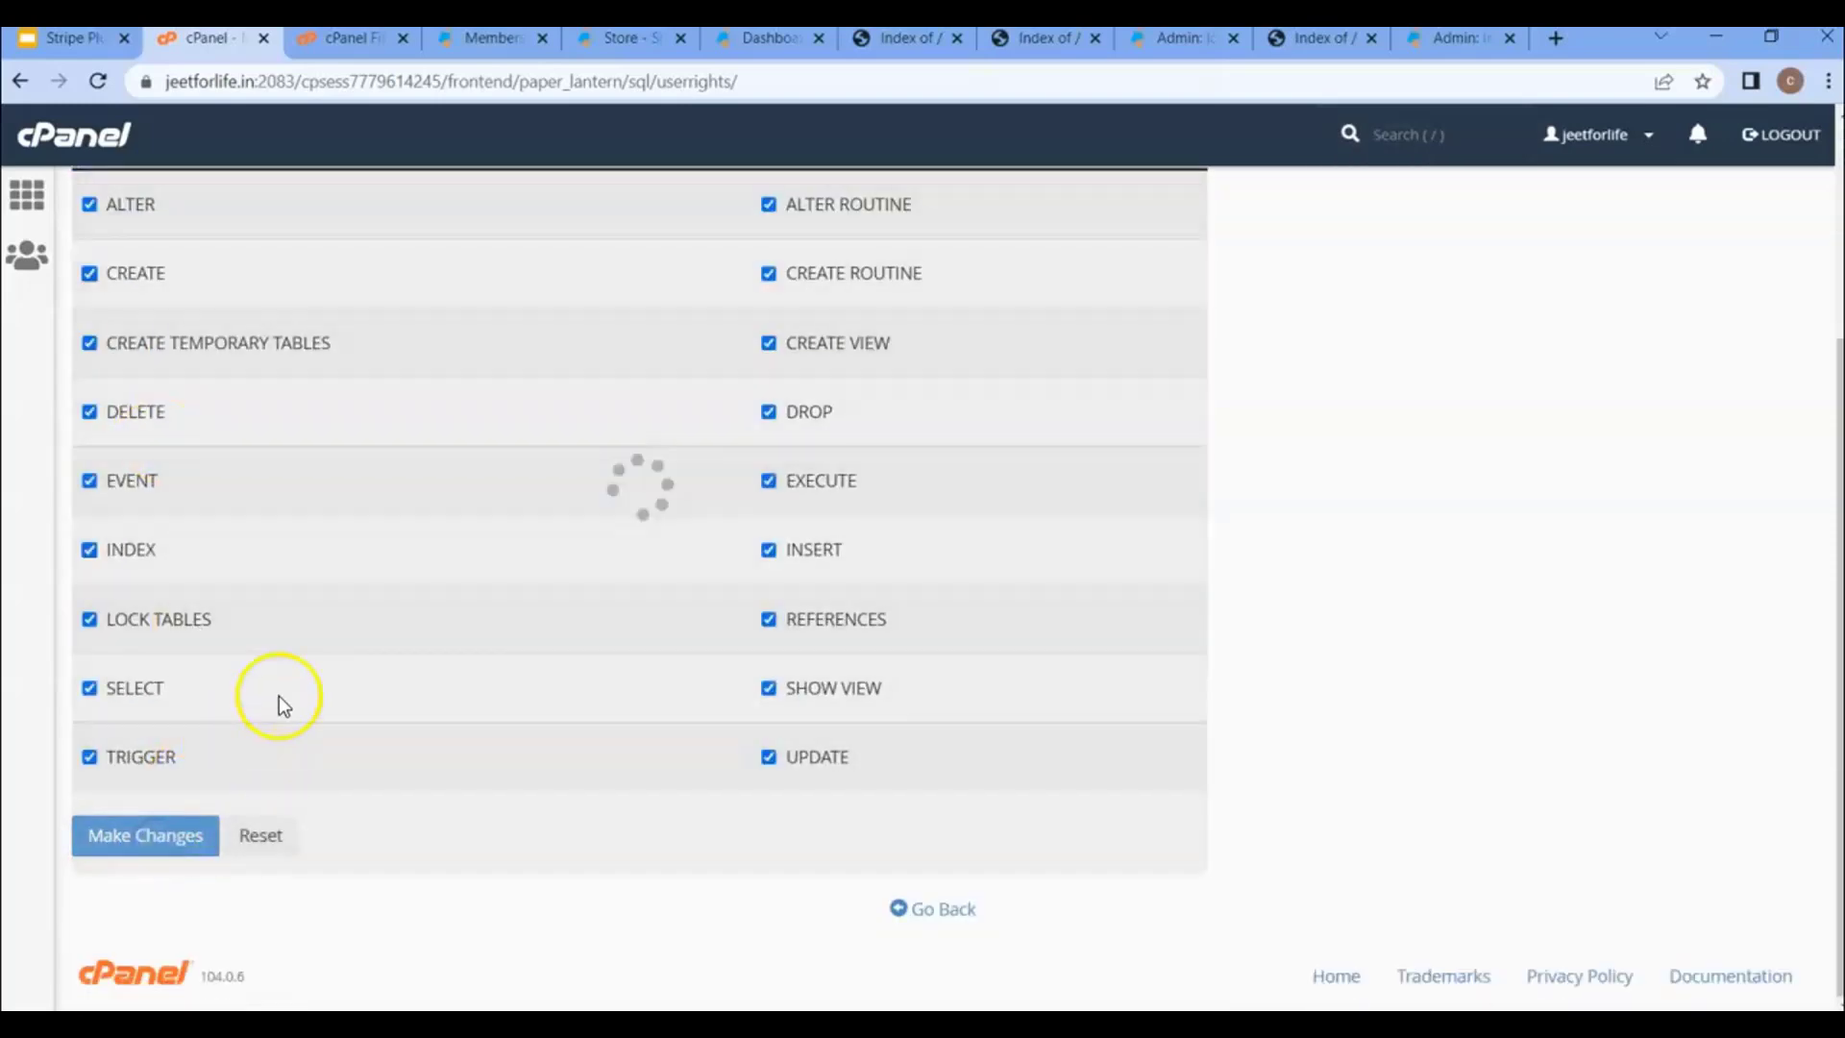
pyautogui.scroll(3, 319, 626)
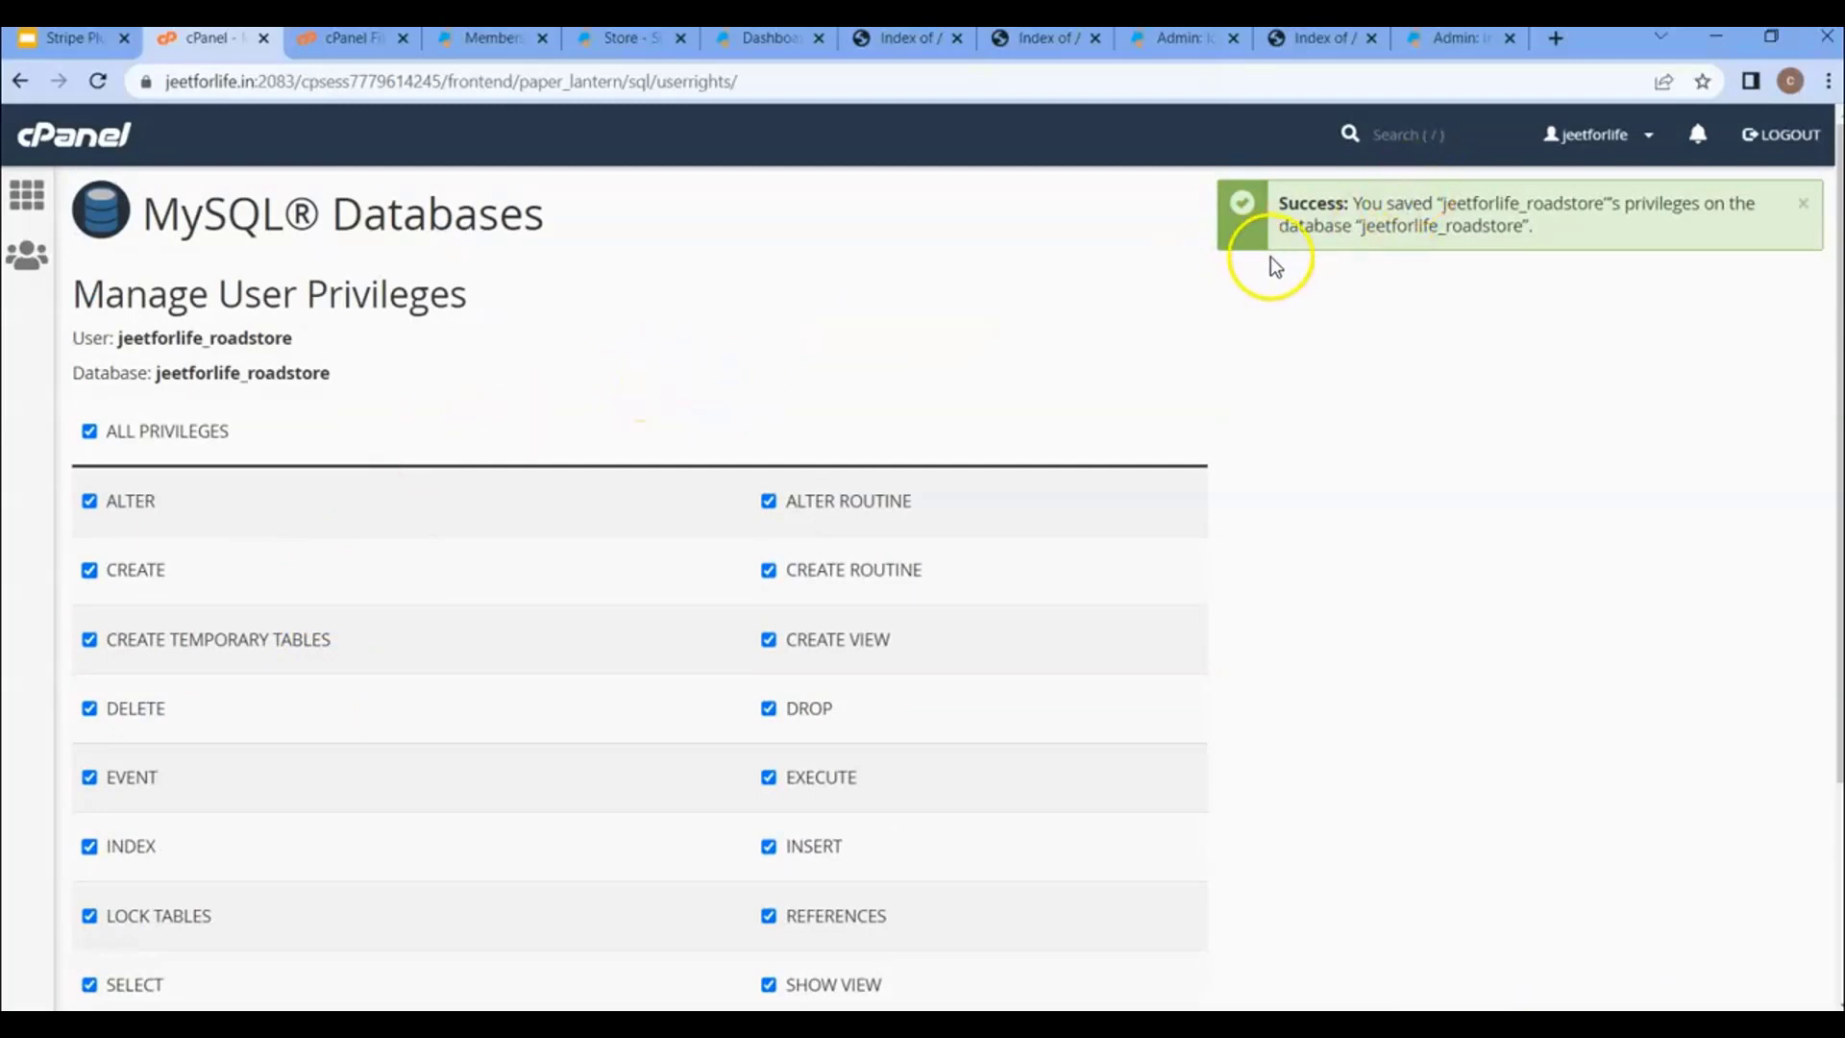
pyautogui.click(1450, 38)
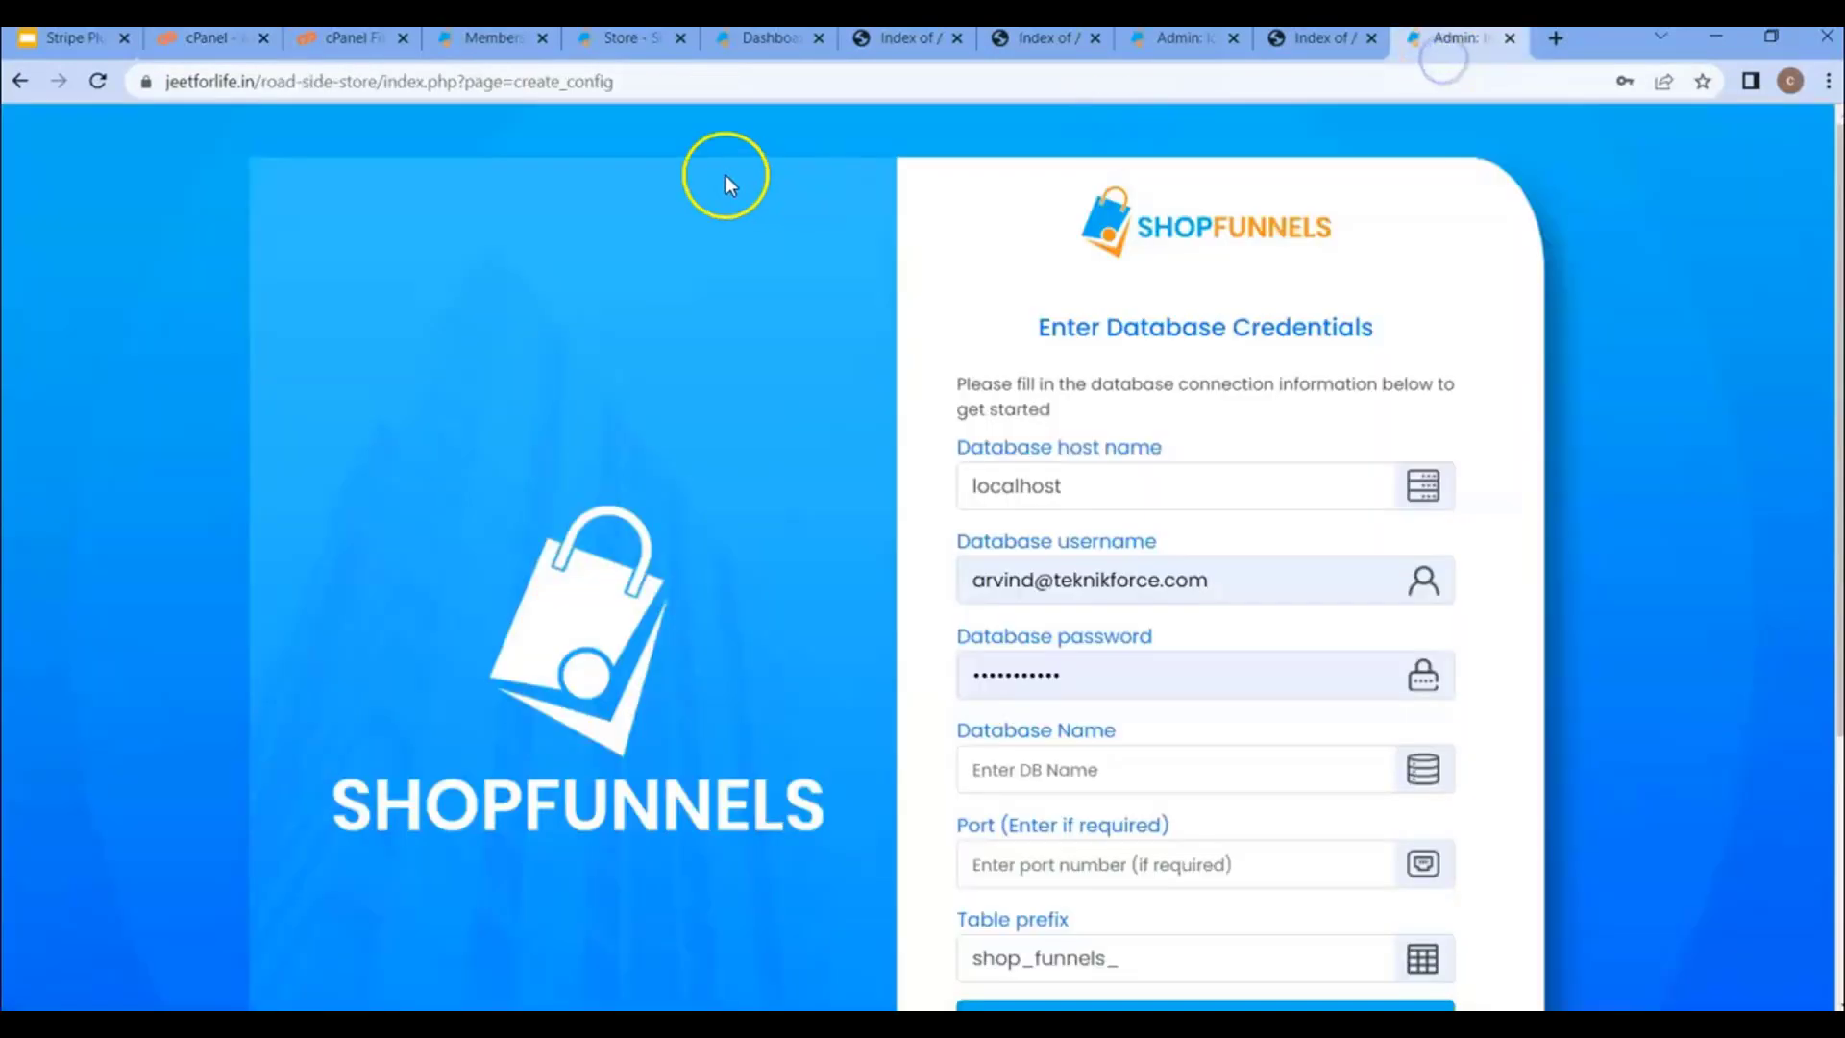
# - Reload the installer and paste the jeetforlife_roadstore user into Database username
pyautogui.press('F5')
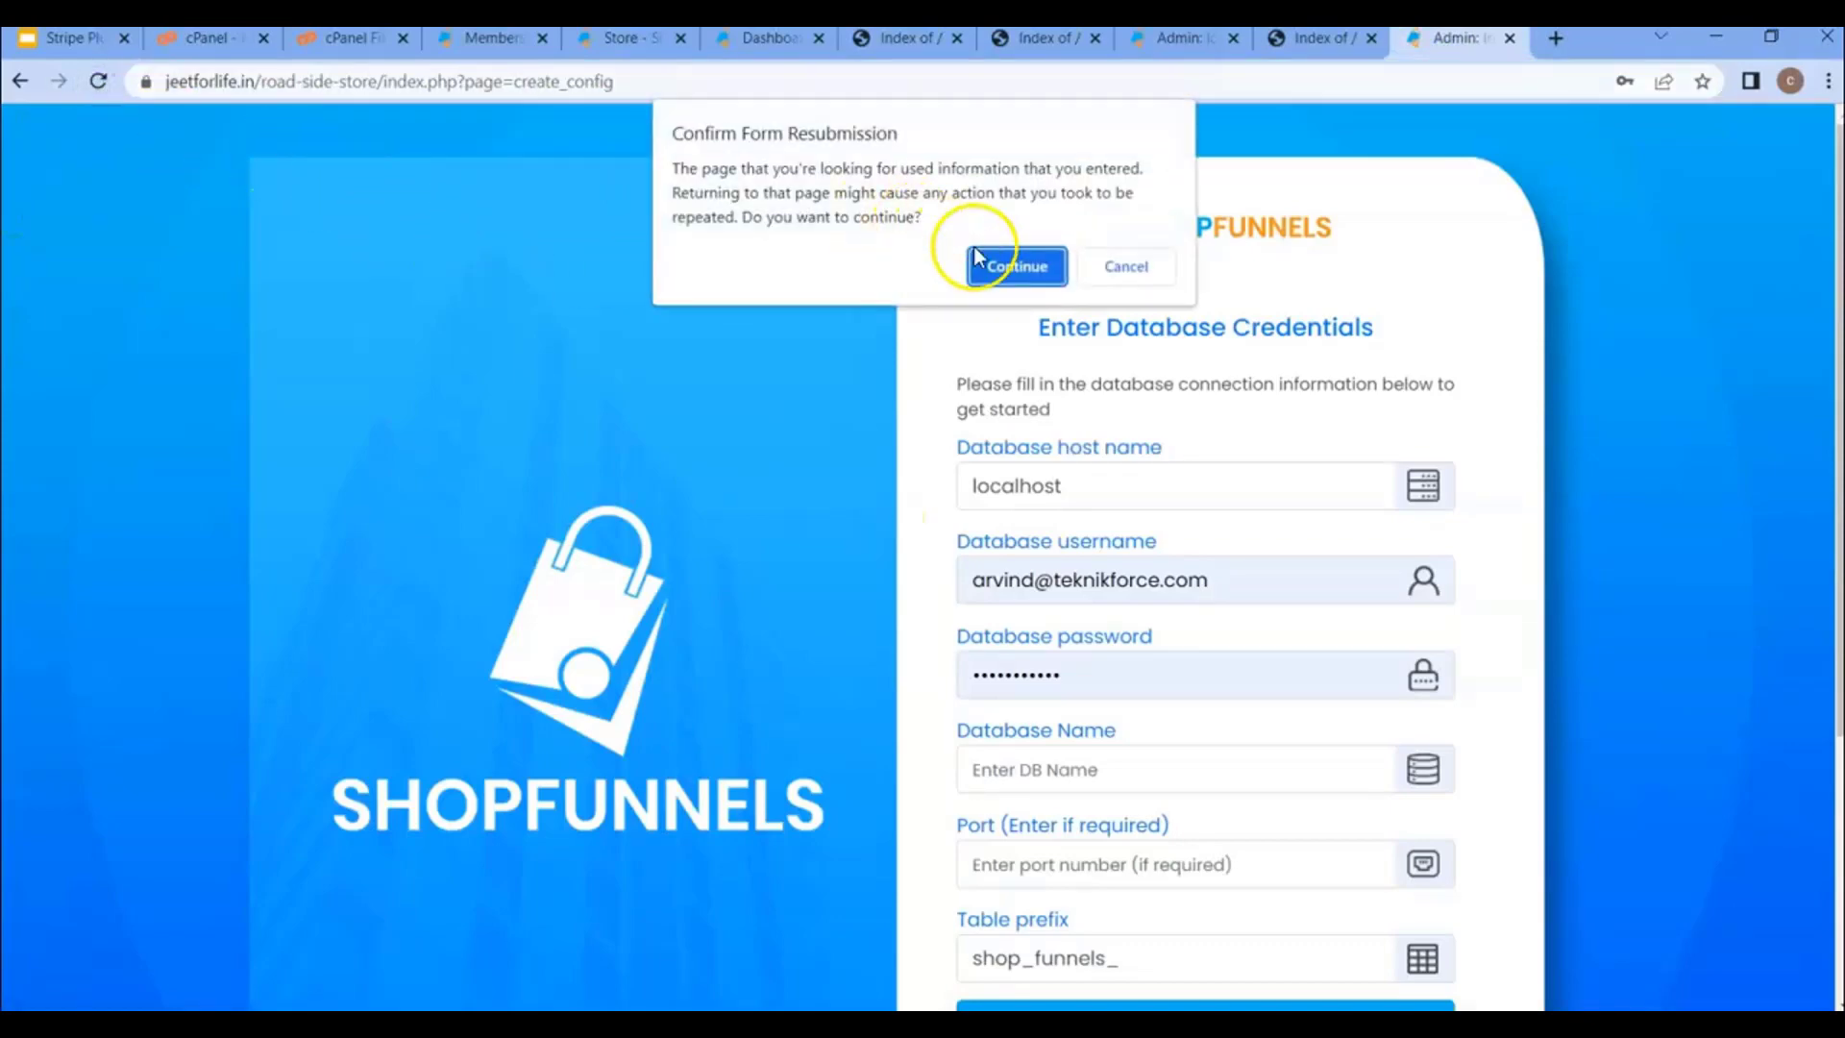
pyautogui.click(1001, 257)
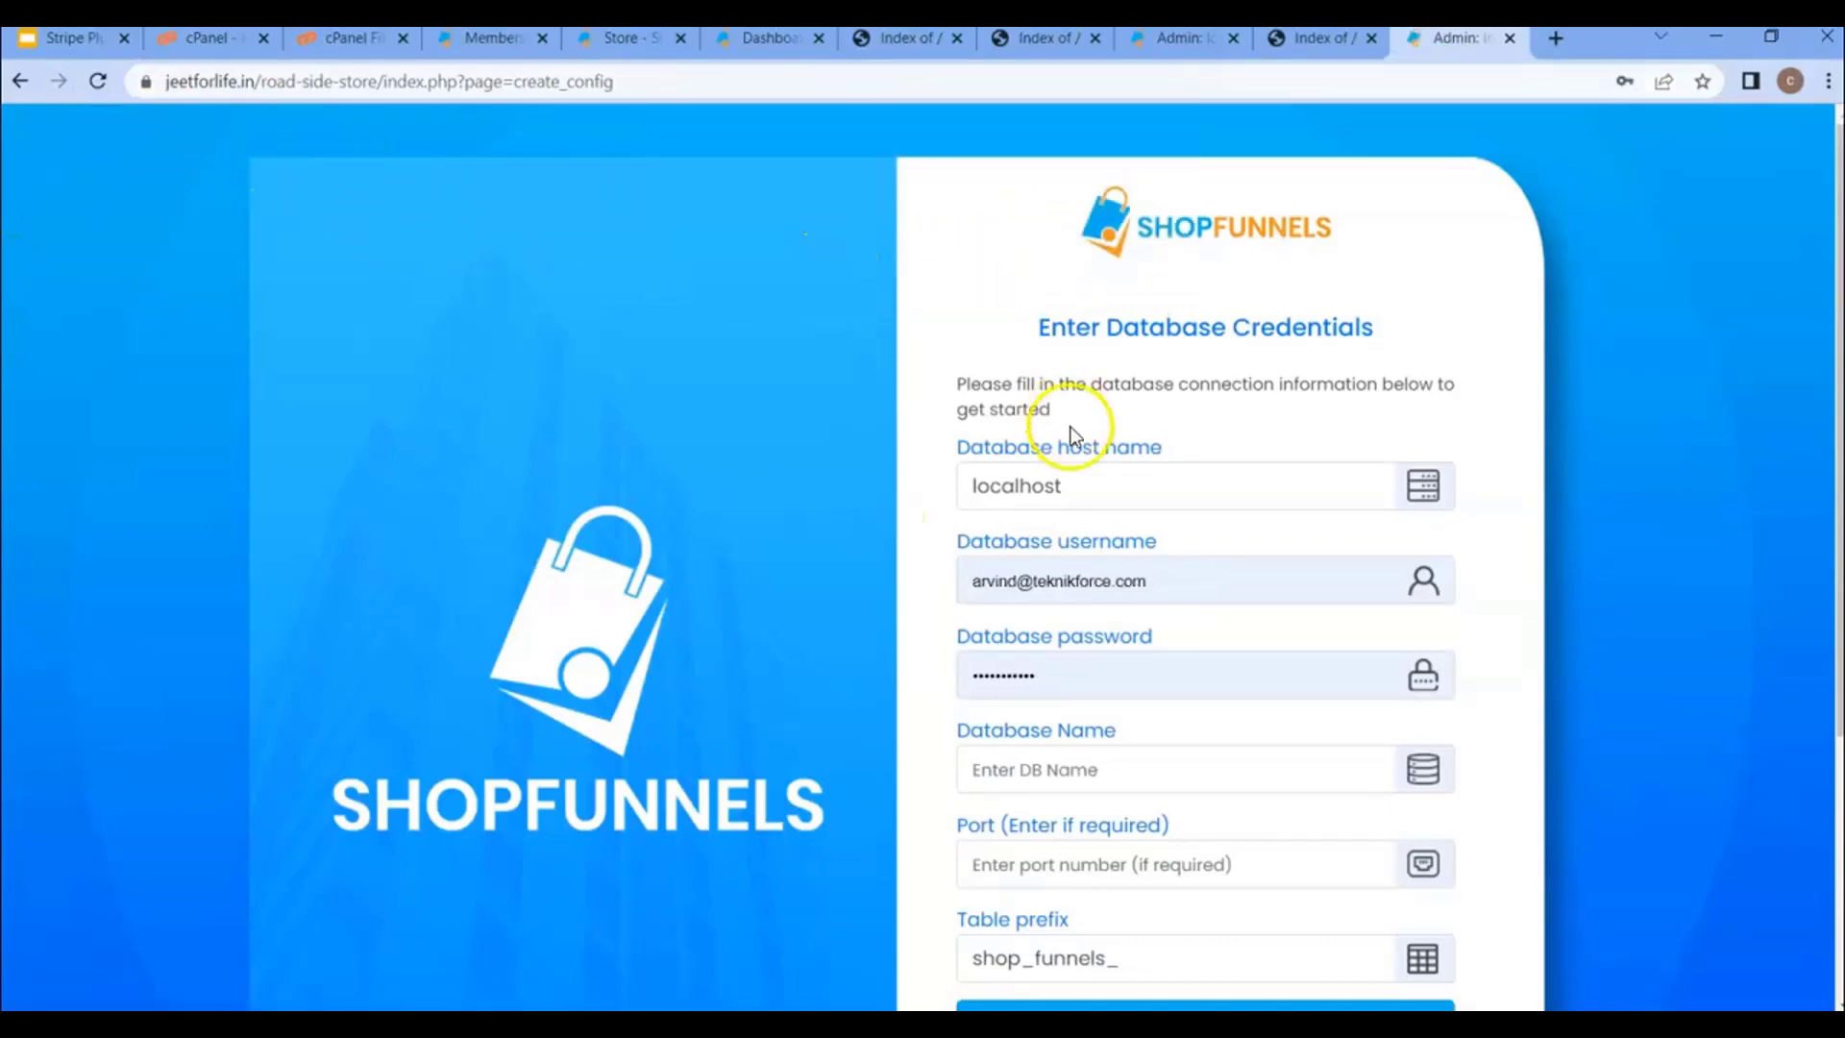
pyautogui.click(216, 39)
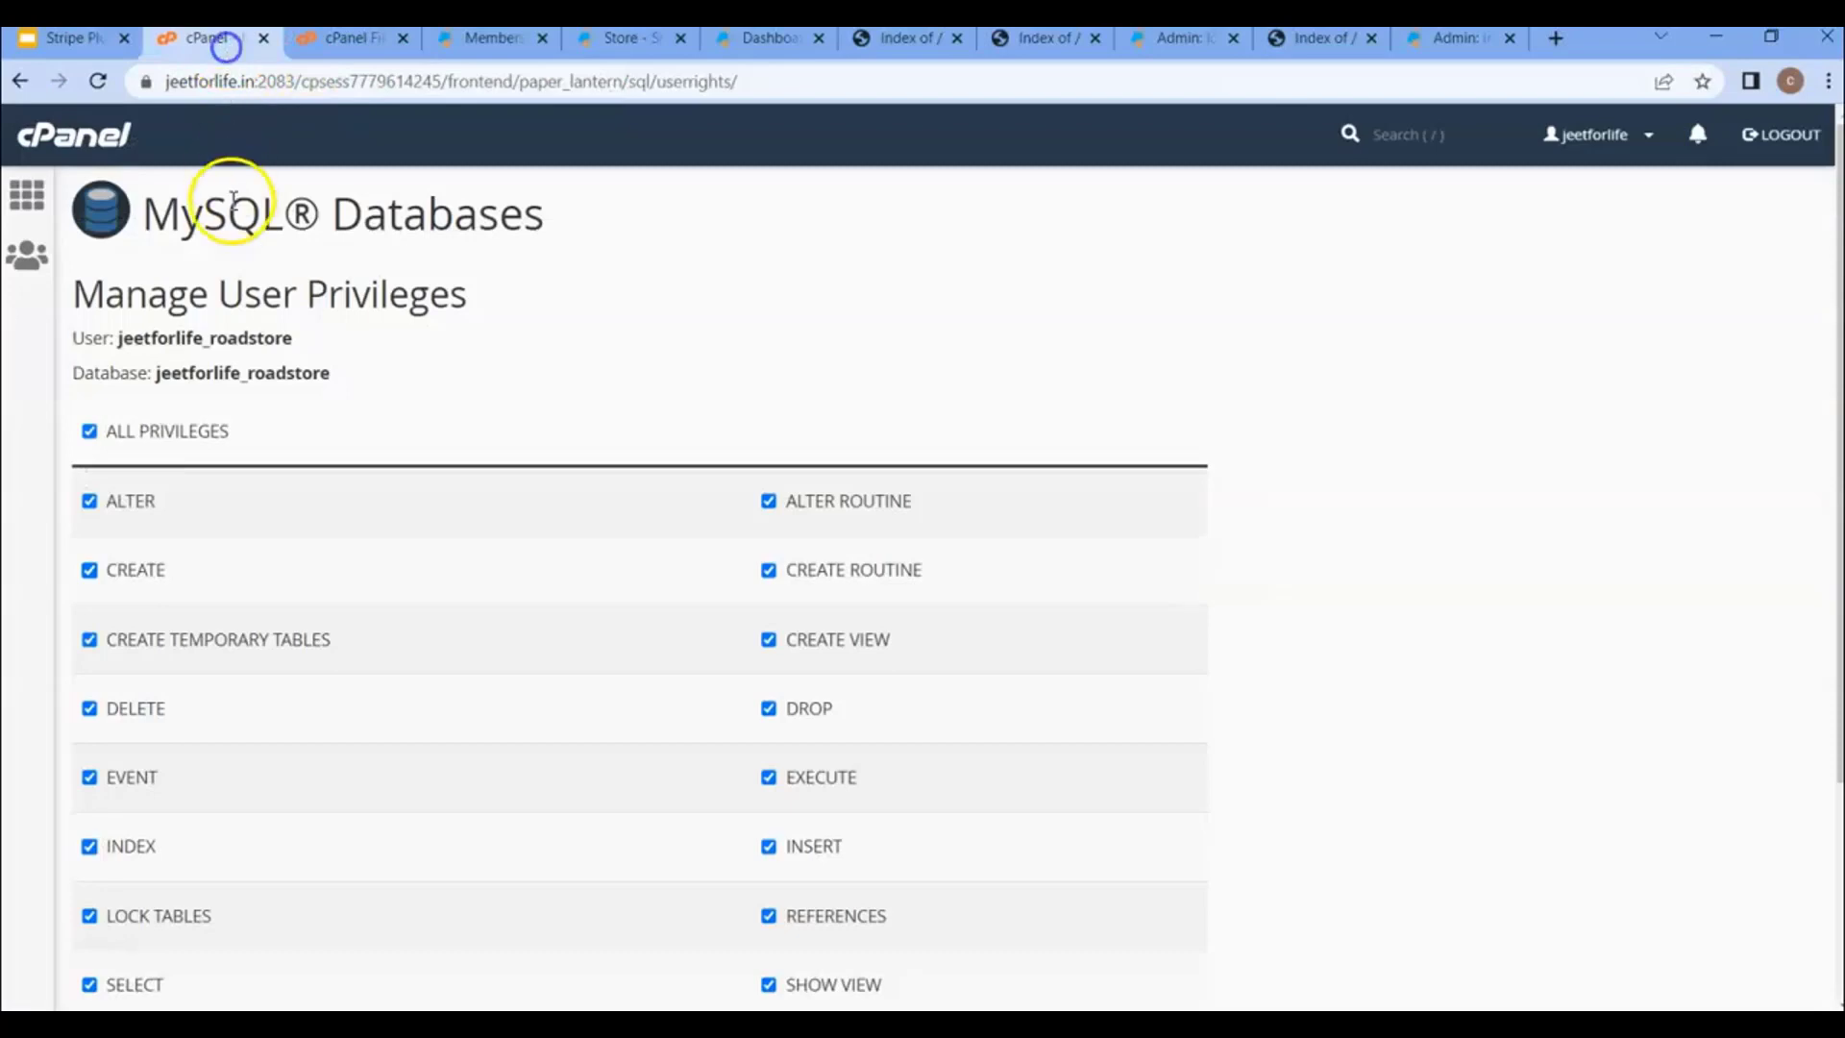
pyautogui.doubleClick(217, 339)
pyautogui.hotkey('ctrl', 'c')
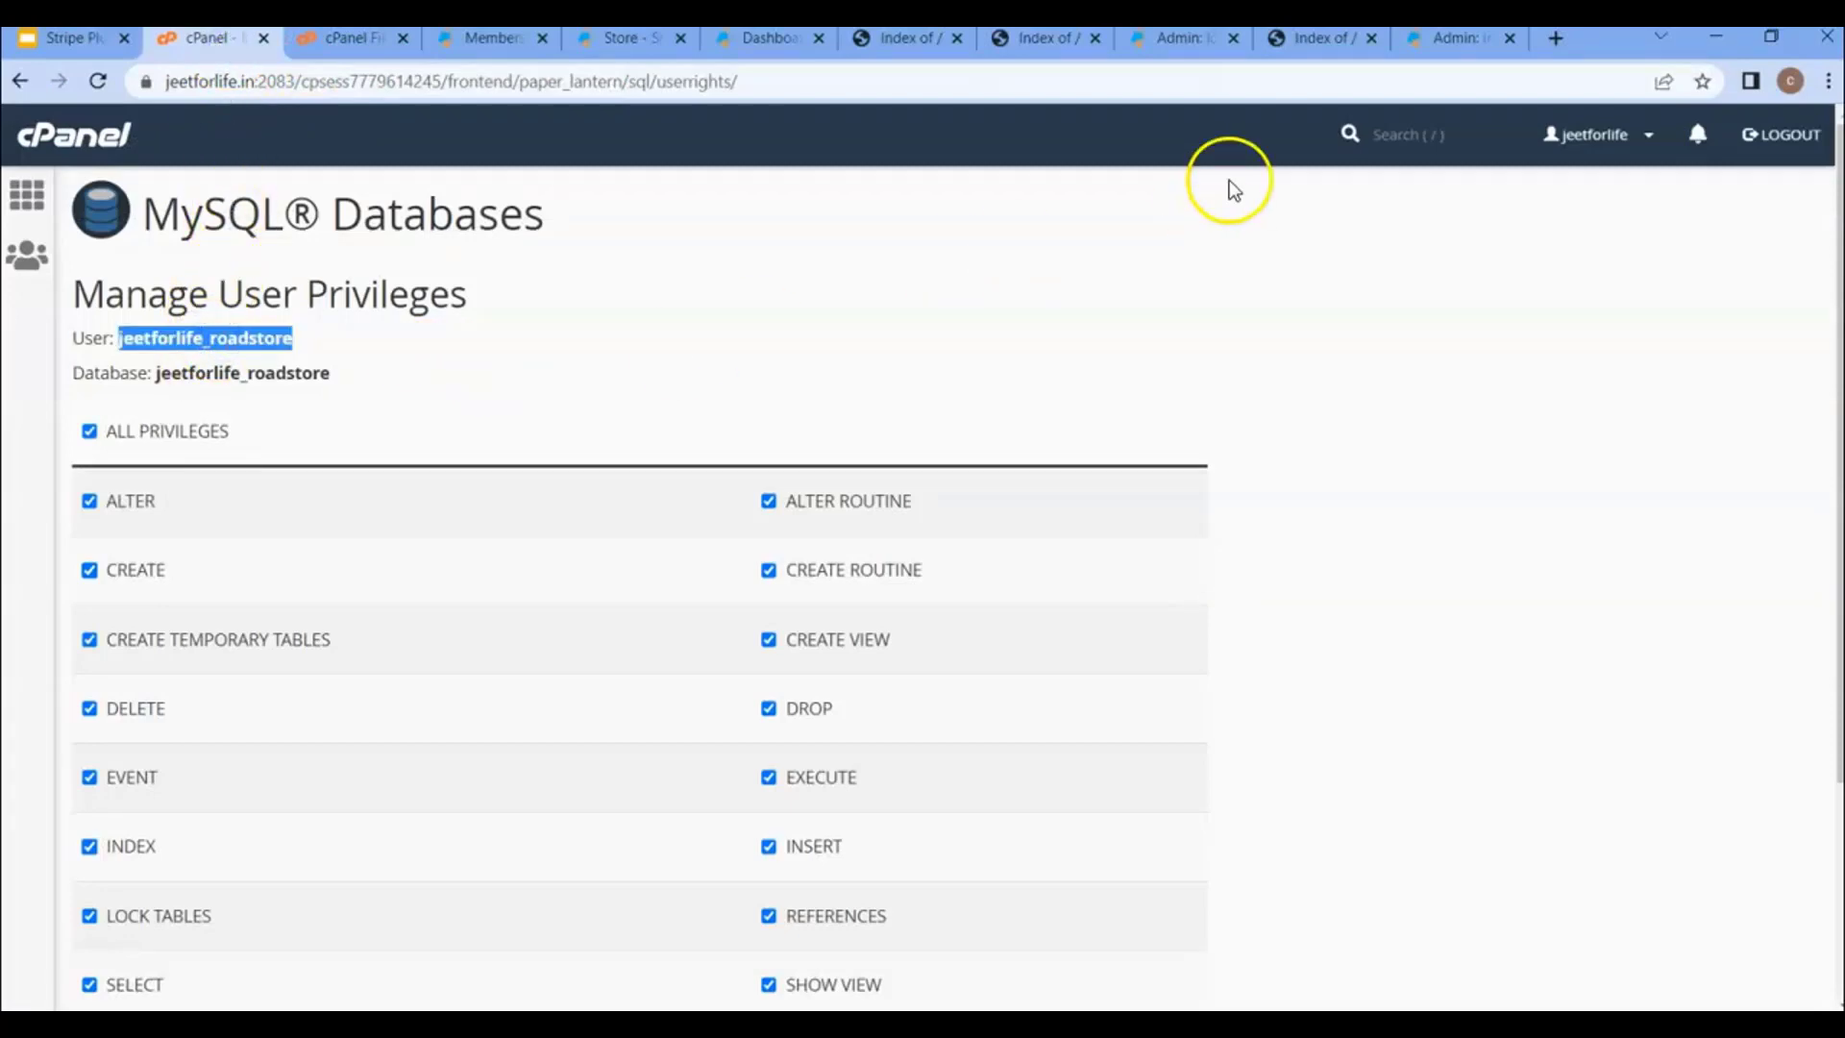
pyautogui.click(1427, 55)
pyautogui.click(1185, 576)
pyautogui.tripleClick(1188, 577)
pyautogui.hotkey('ctrl', 'v')
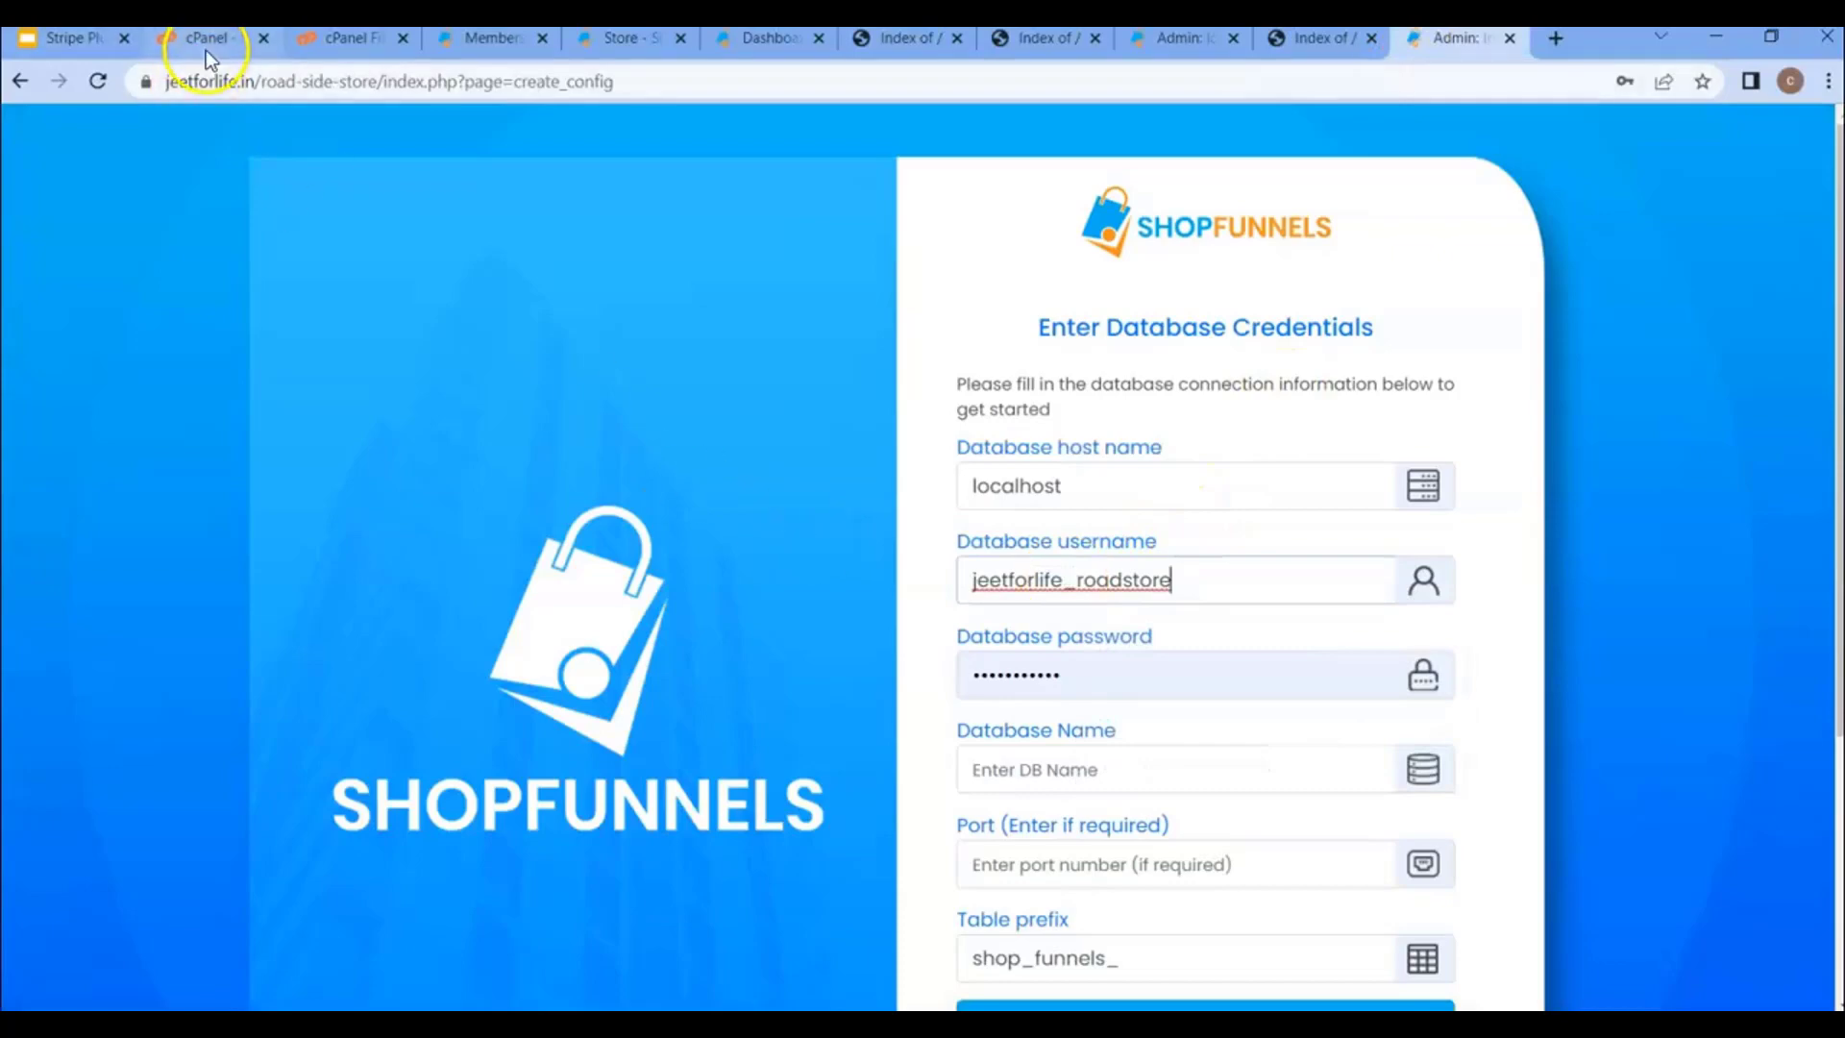
# - Paste the jeetforlife_roadstore database name, keep table prefix shop_funnels_, and submit the credentials
pyautogui.click(206, 48)
pyautogui.click(261, 382)
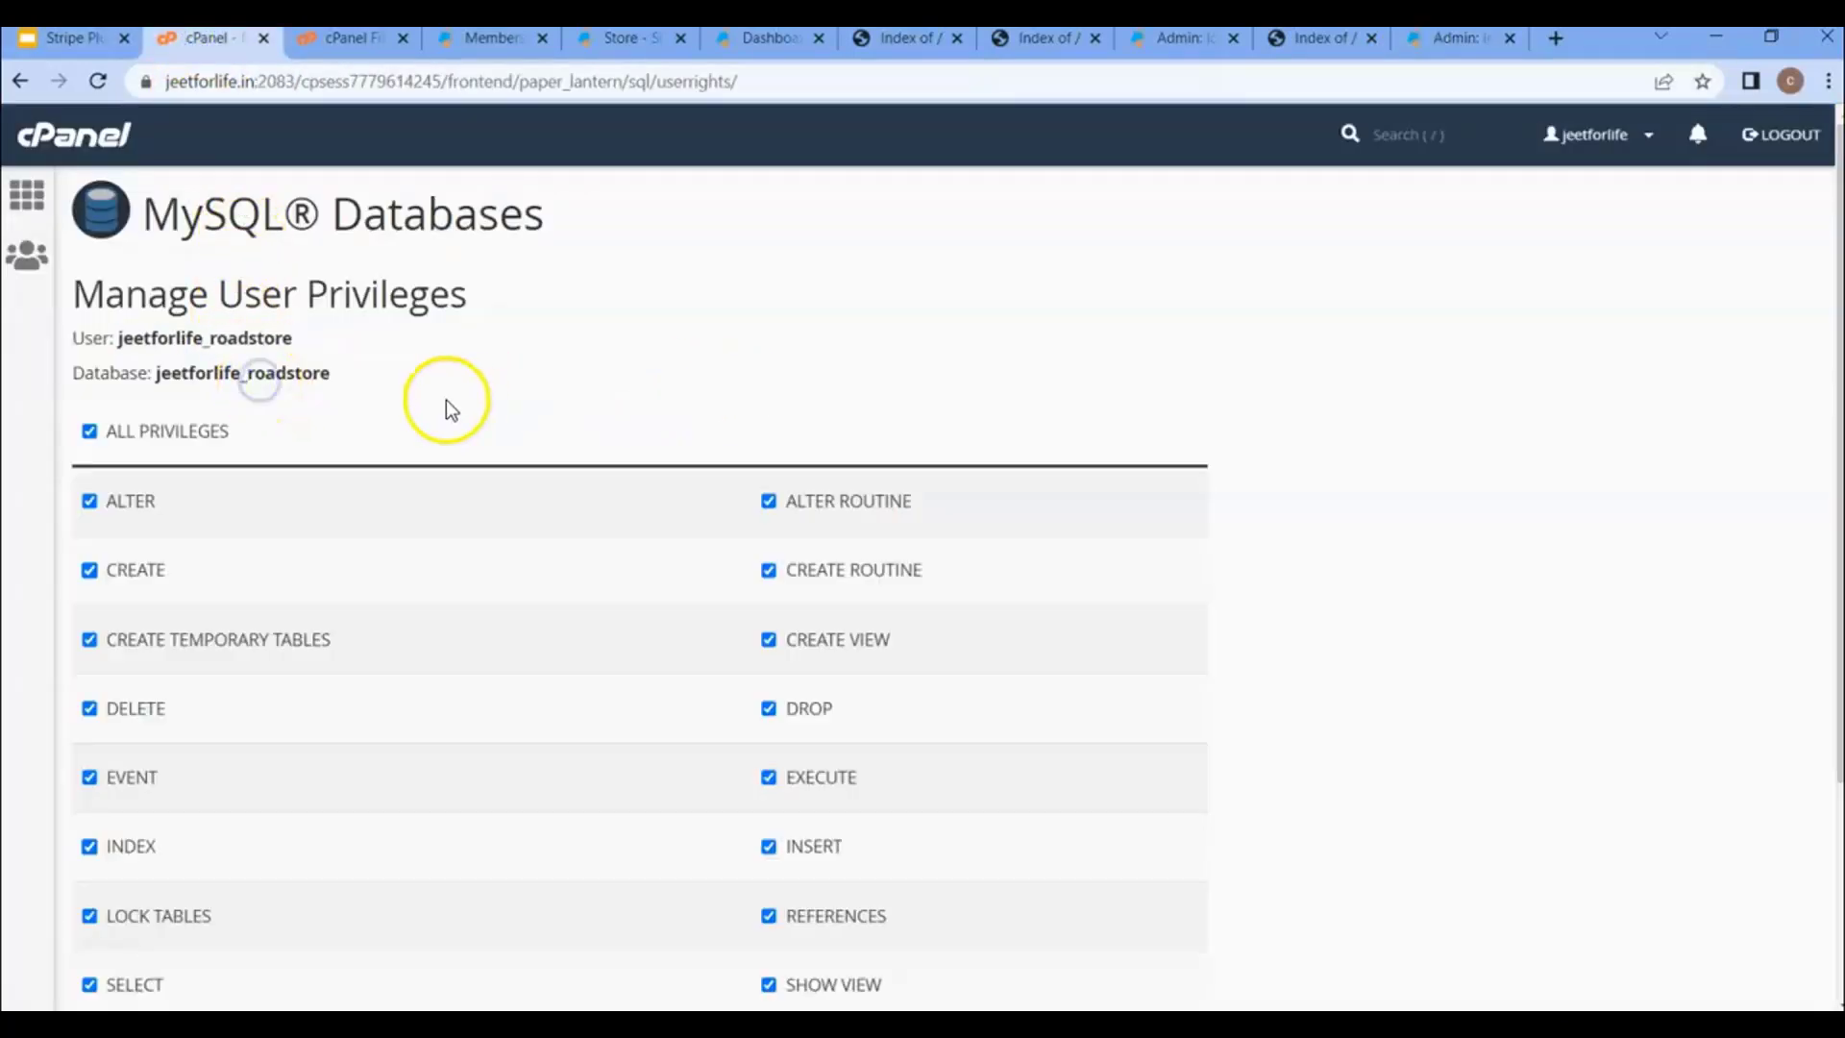
pyautogui.doubleClick(270, 370)
pyautogui.hotkey('ctrl', 'c')
pyautogui.click(1436, 39)
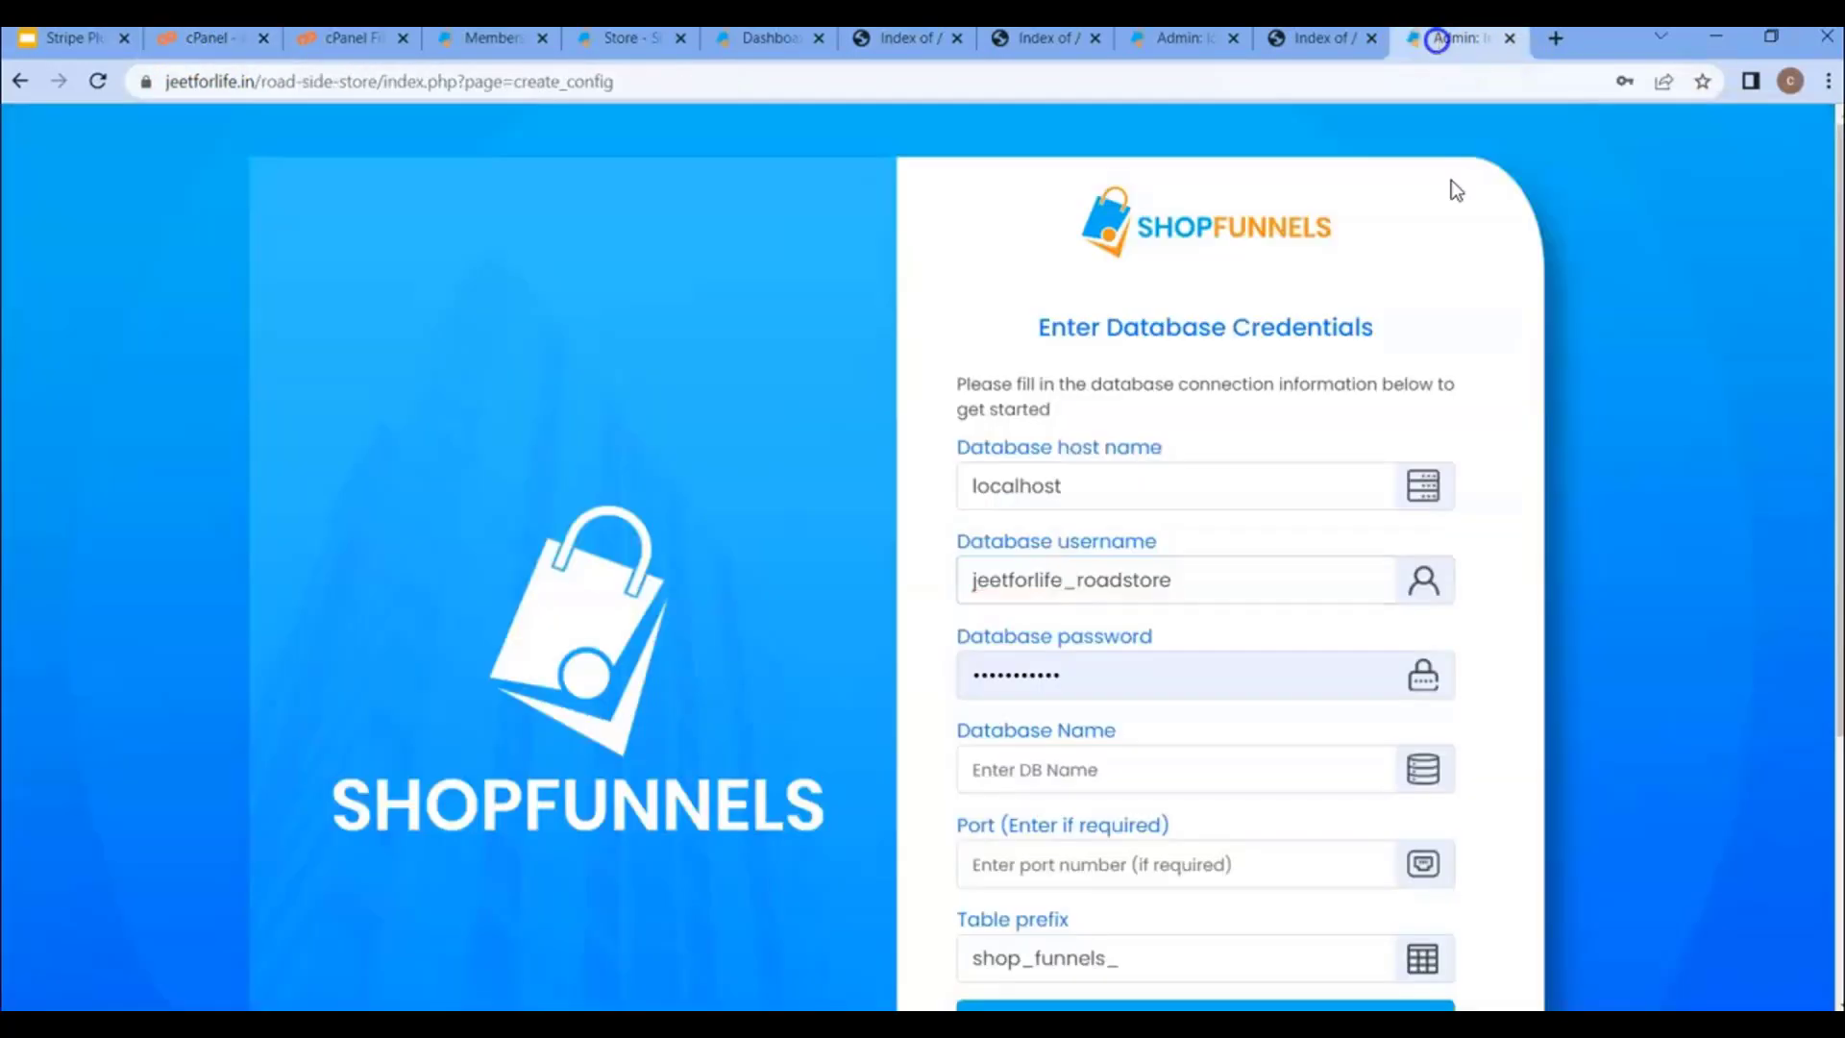
pyautogui.click(1137, 755)
pyautogui.hotkey('ctrl', 'v')
pyautogui.click(1121, 681)
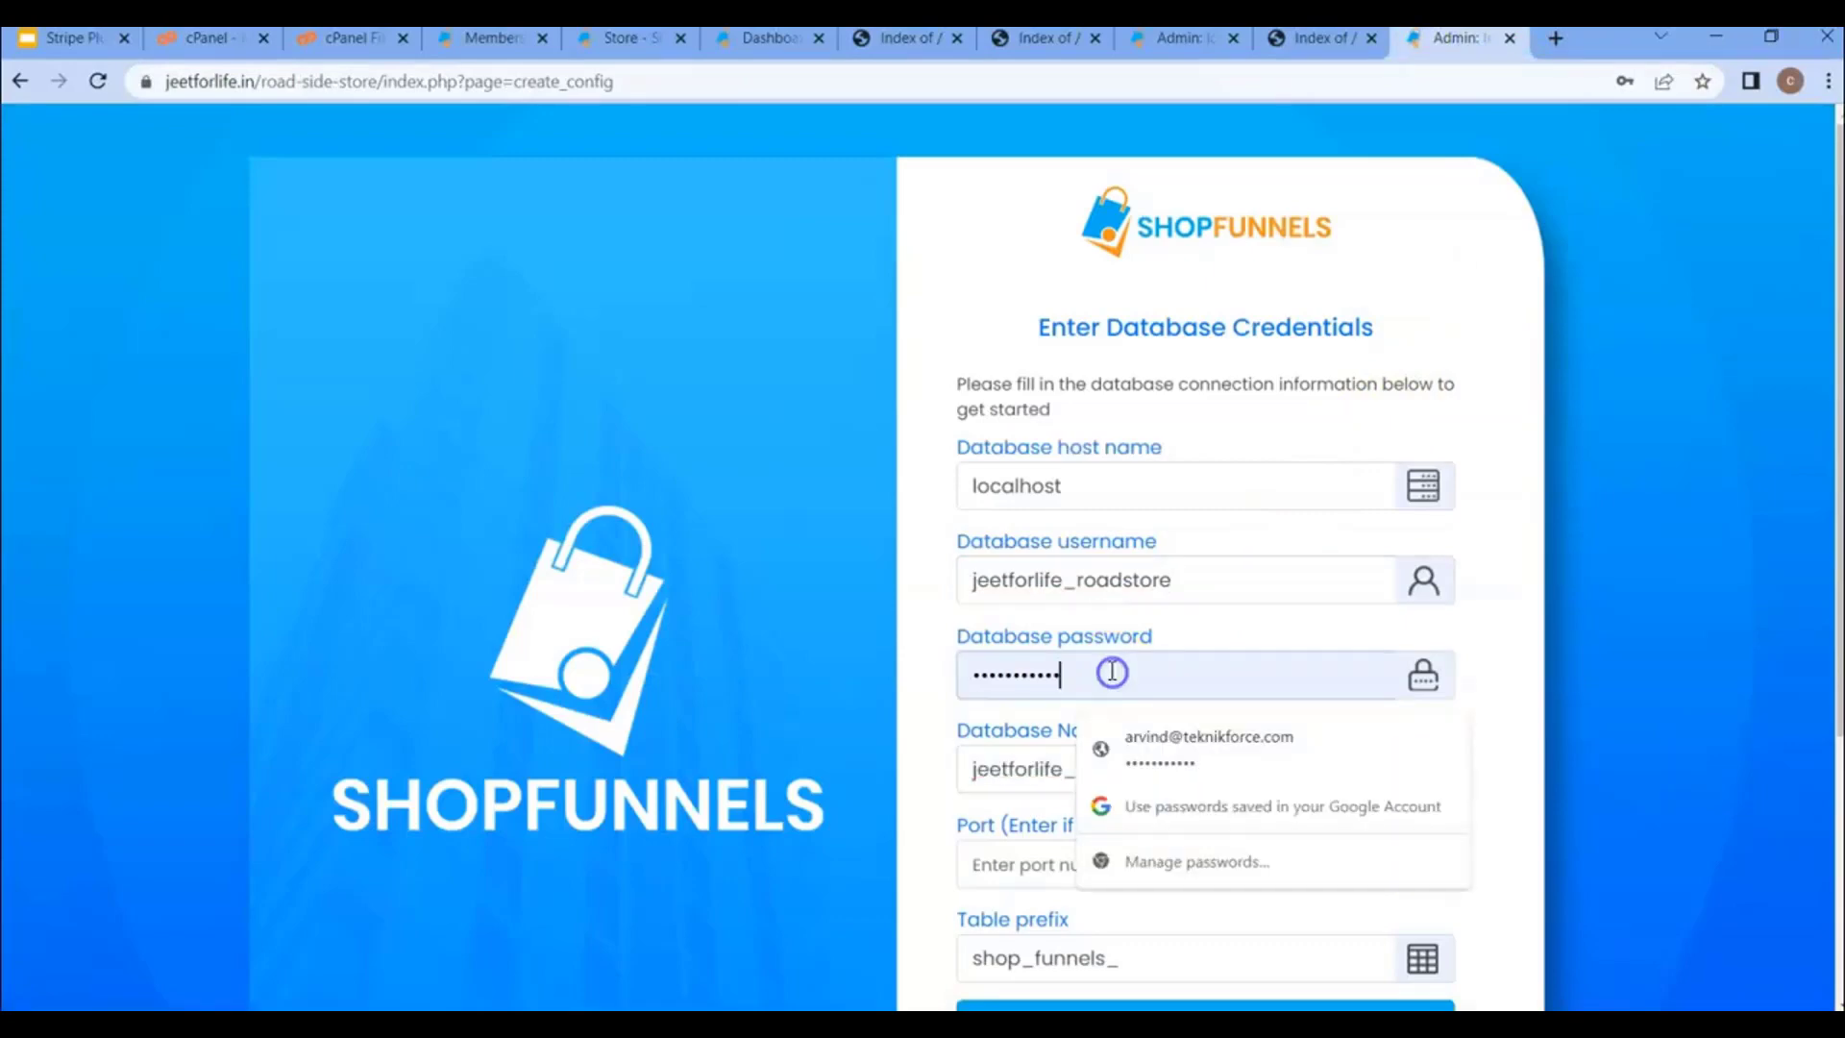
pyautogui.click(1111, 670)
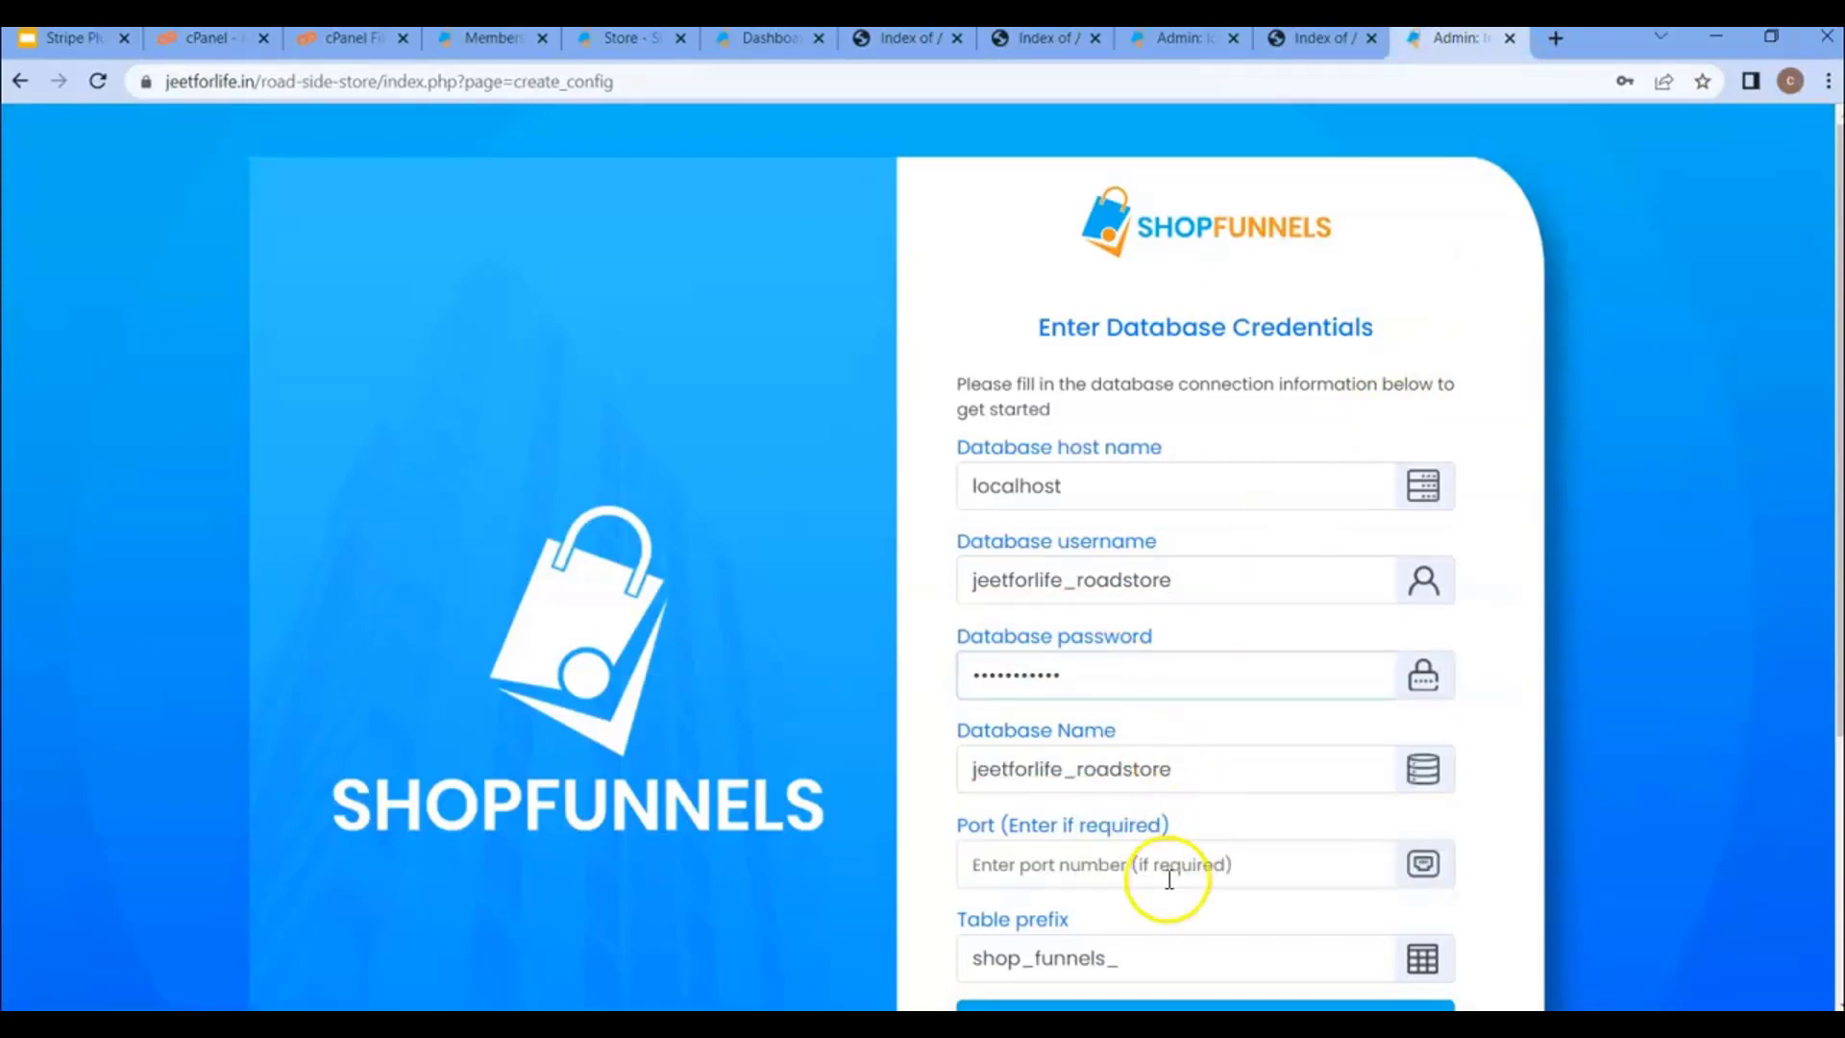
pyautogui.scroll(-1, 1169, 879)
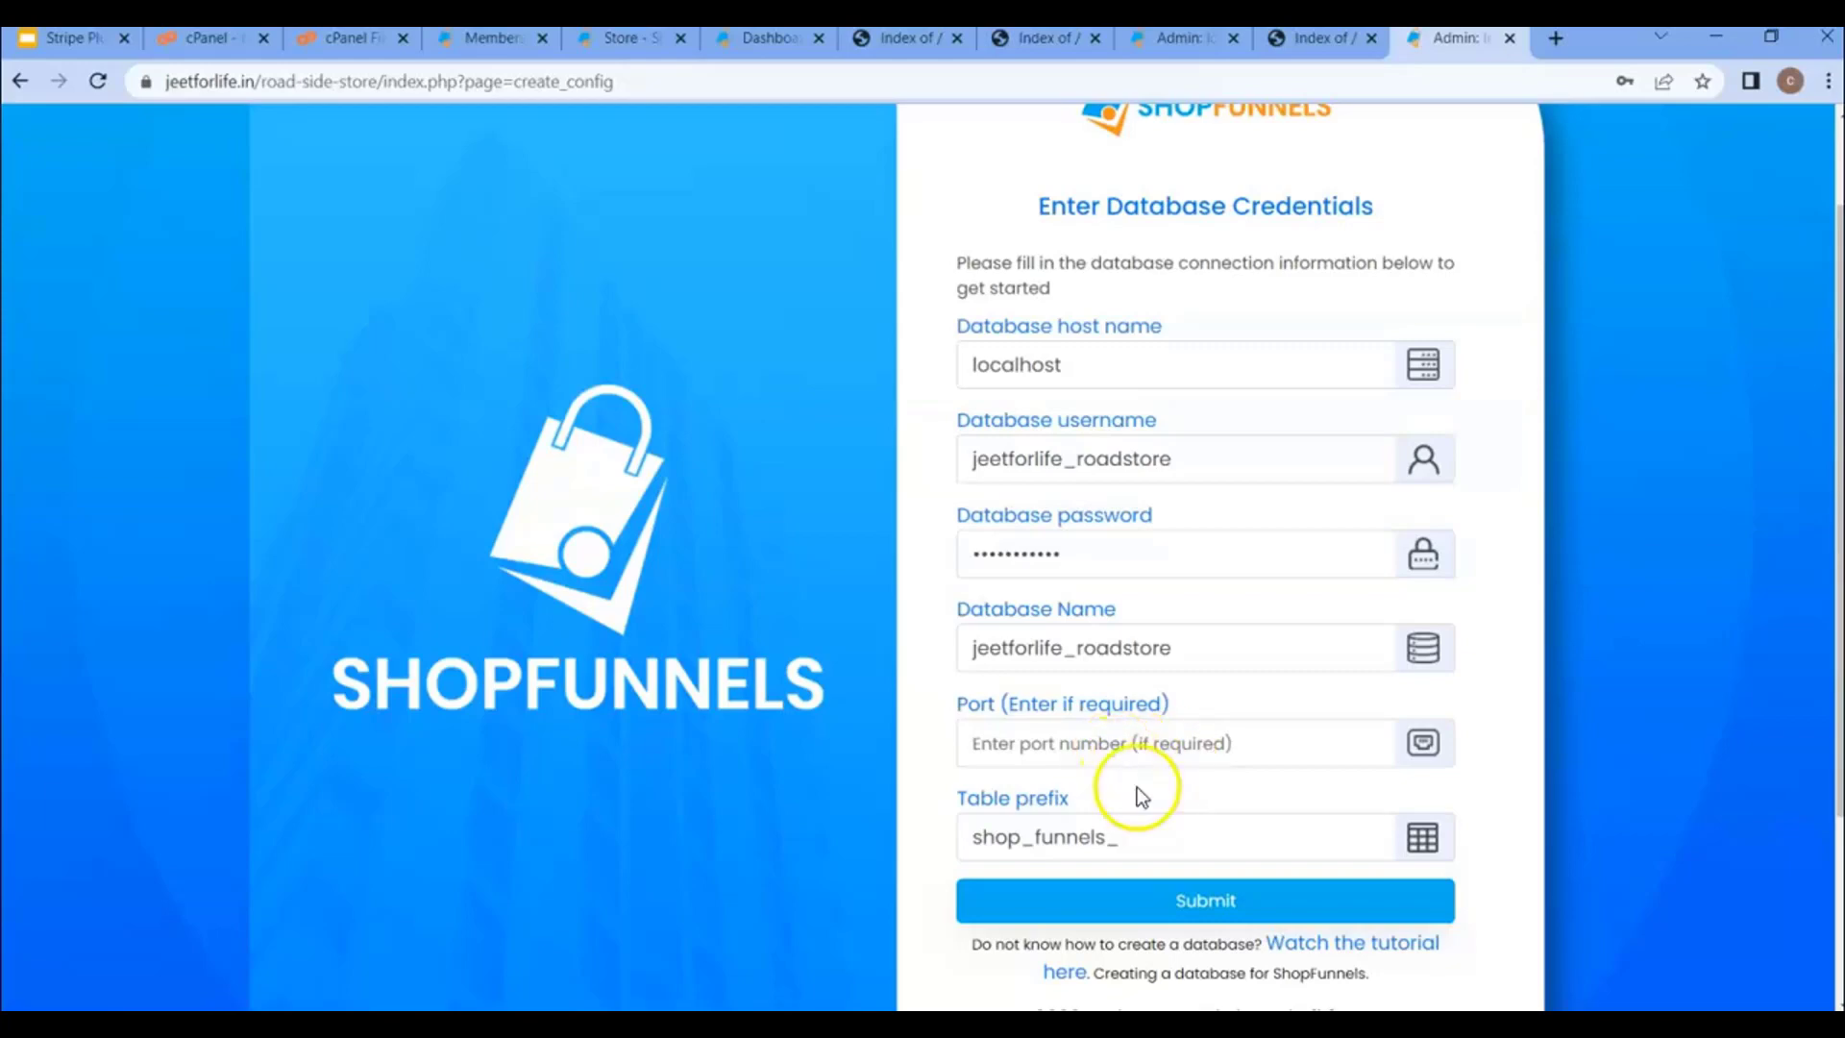
pyautogui.click(1148, 844)
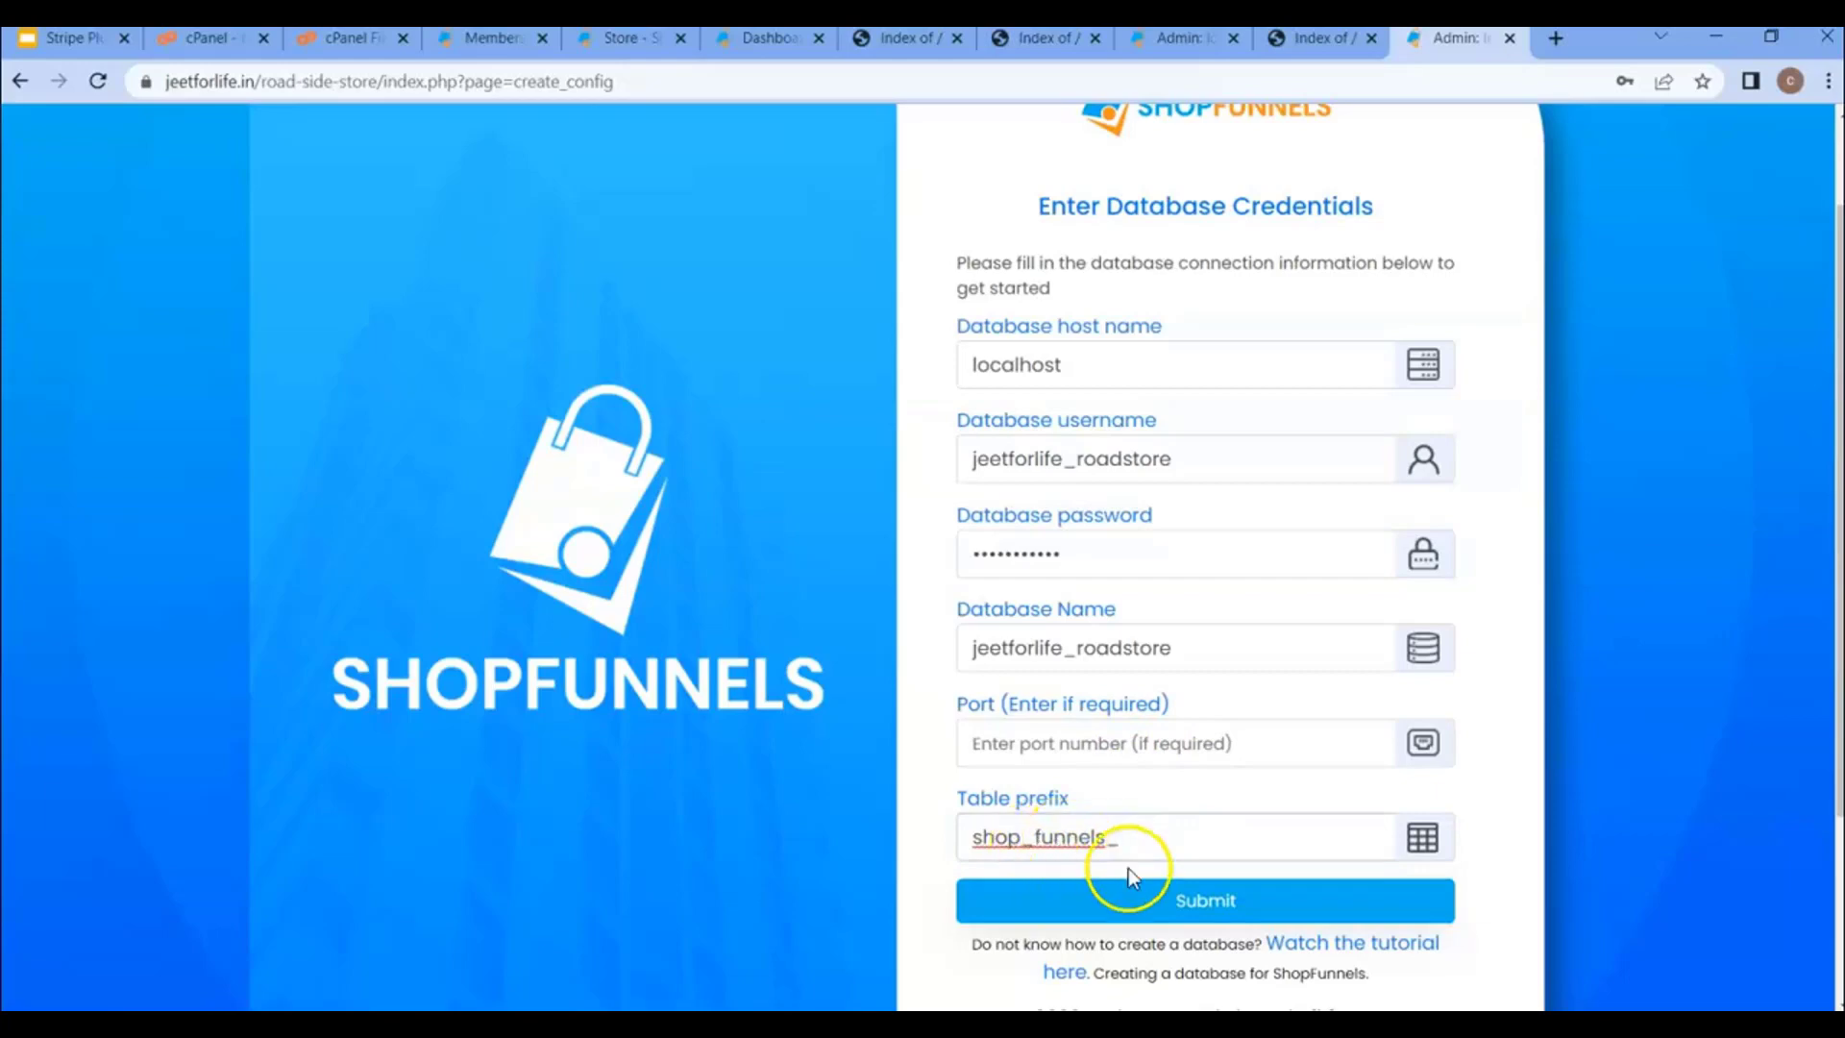
pyautogui.click(1199, 905)
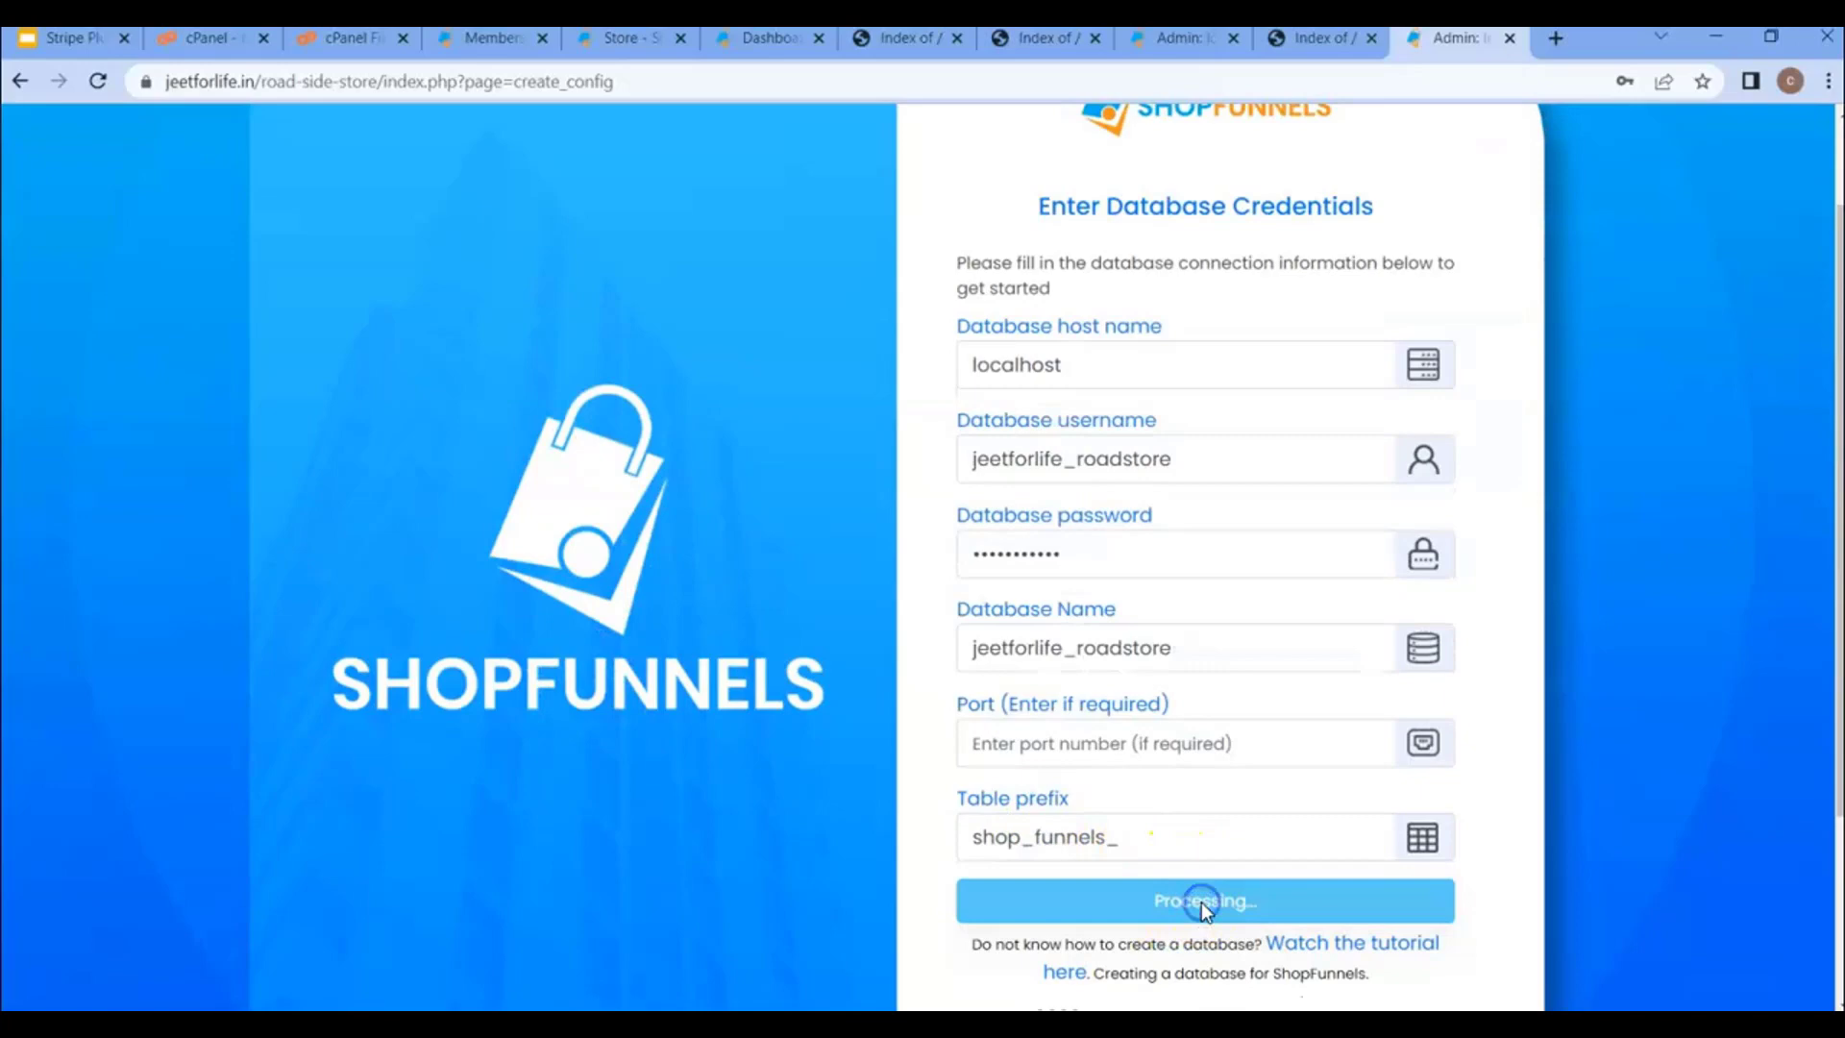
# - Create the admin account with the admin's name, e-mail and password, then log into road-side-store
pyautogui.click(1169, 345)
pyautogui.press('Tab')
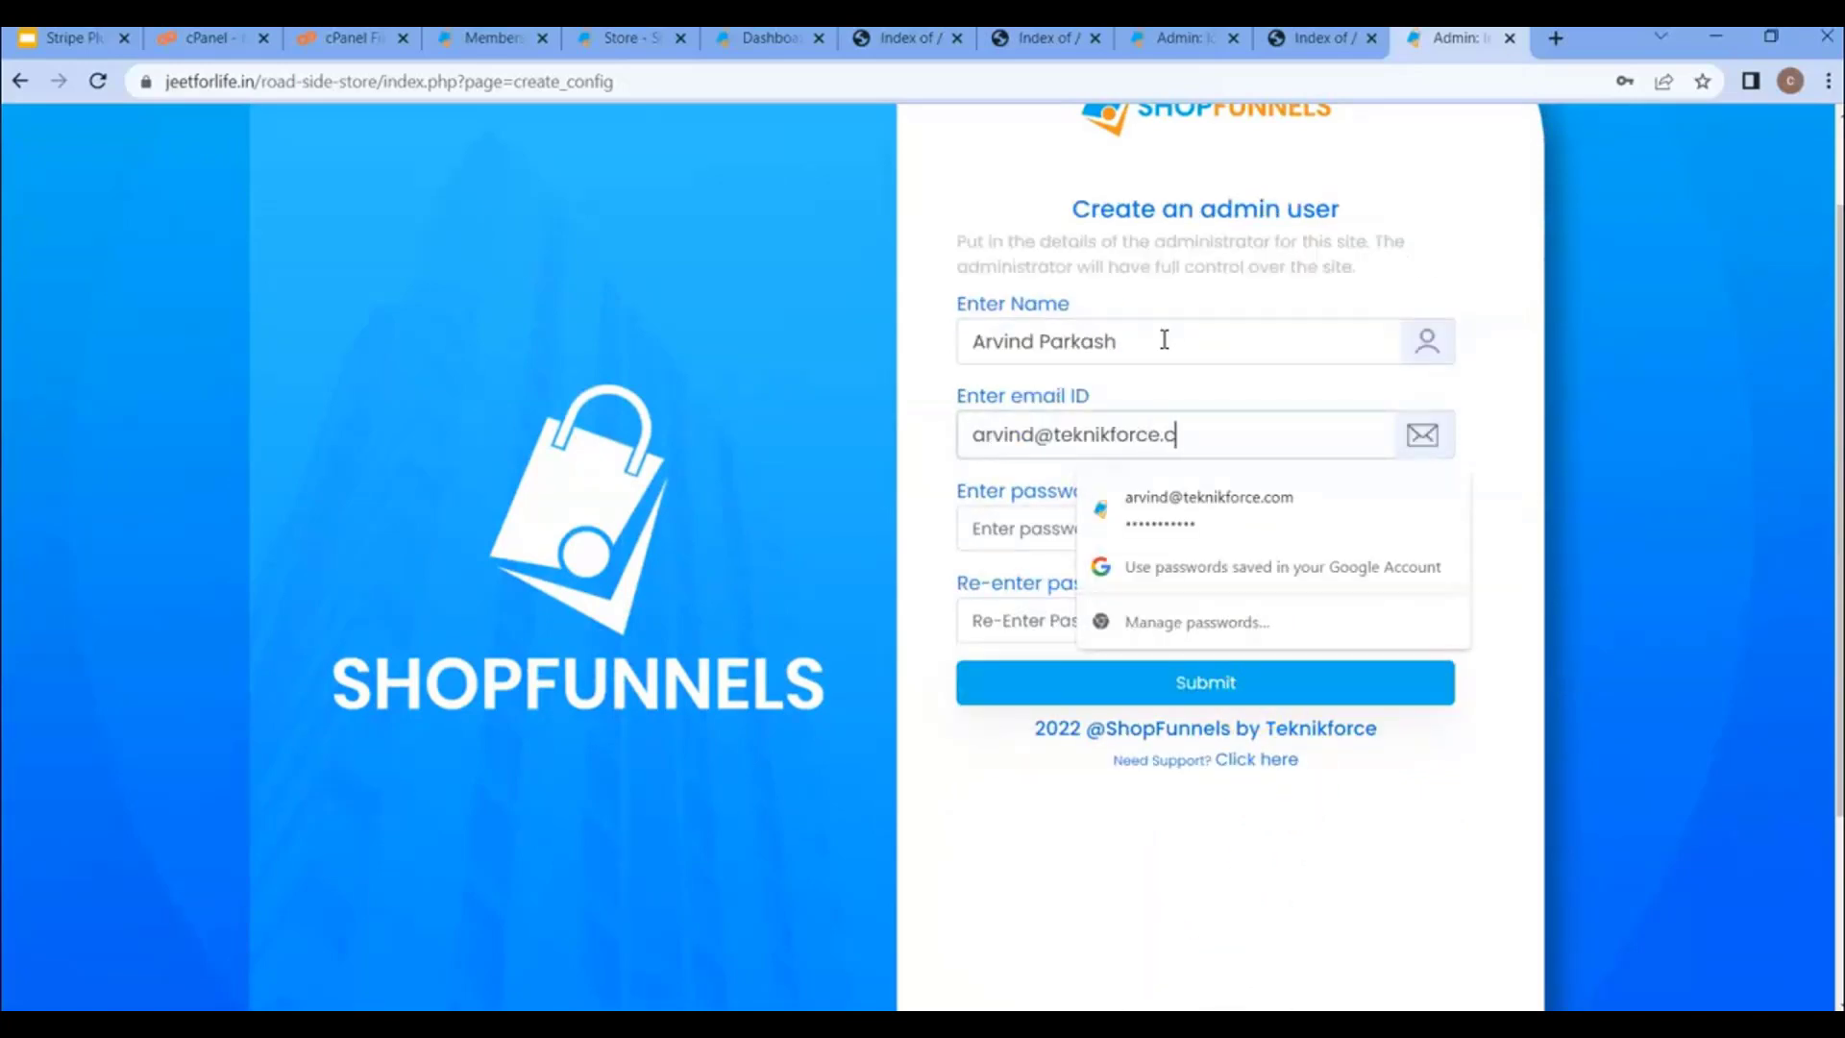
pyautogui.press('Tab')
pyautogui.write('************')
pyautogui.press('Tab')
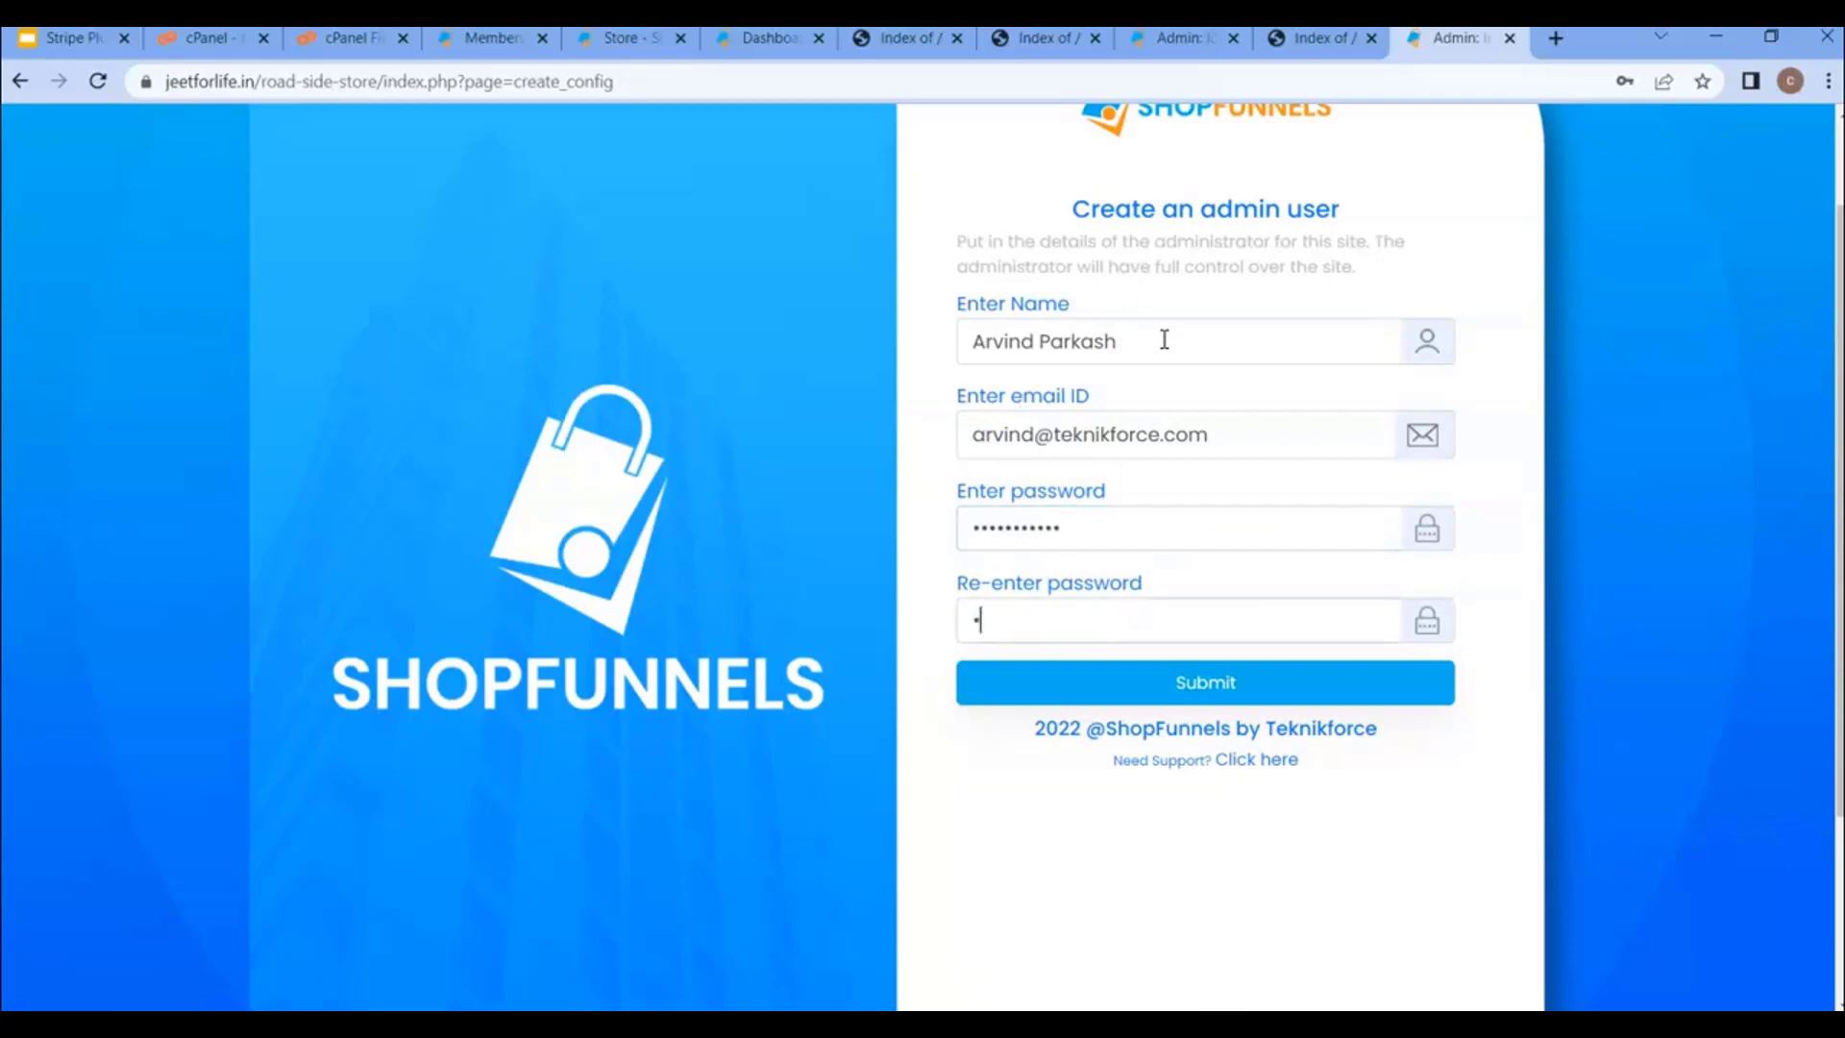
pyautogui.write('************')
pyautogui.click(1246, 684)
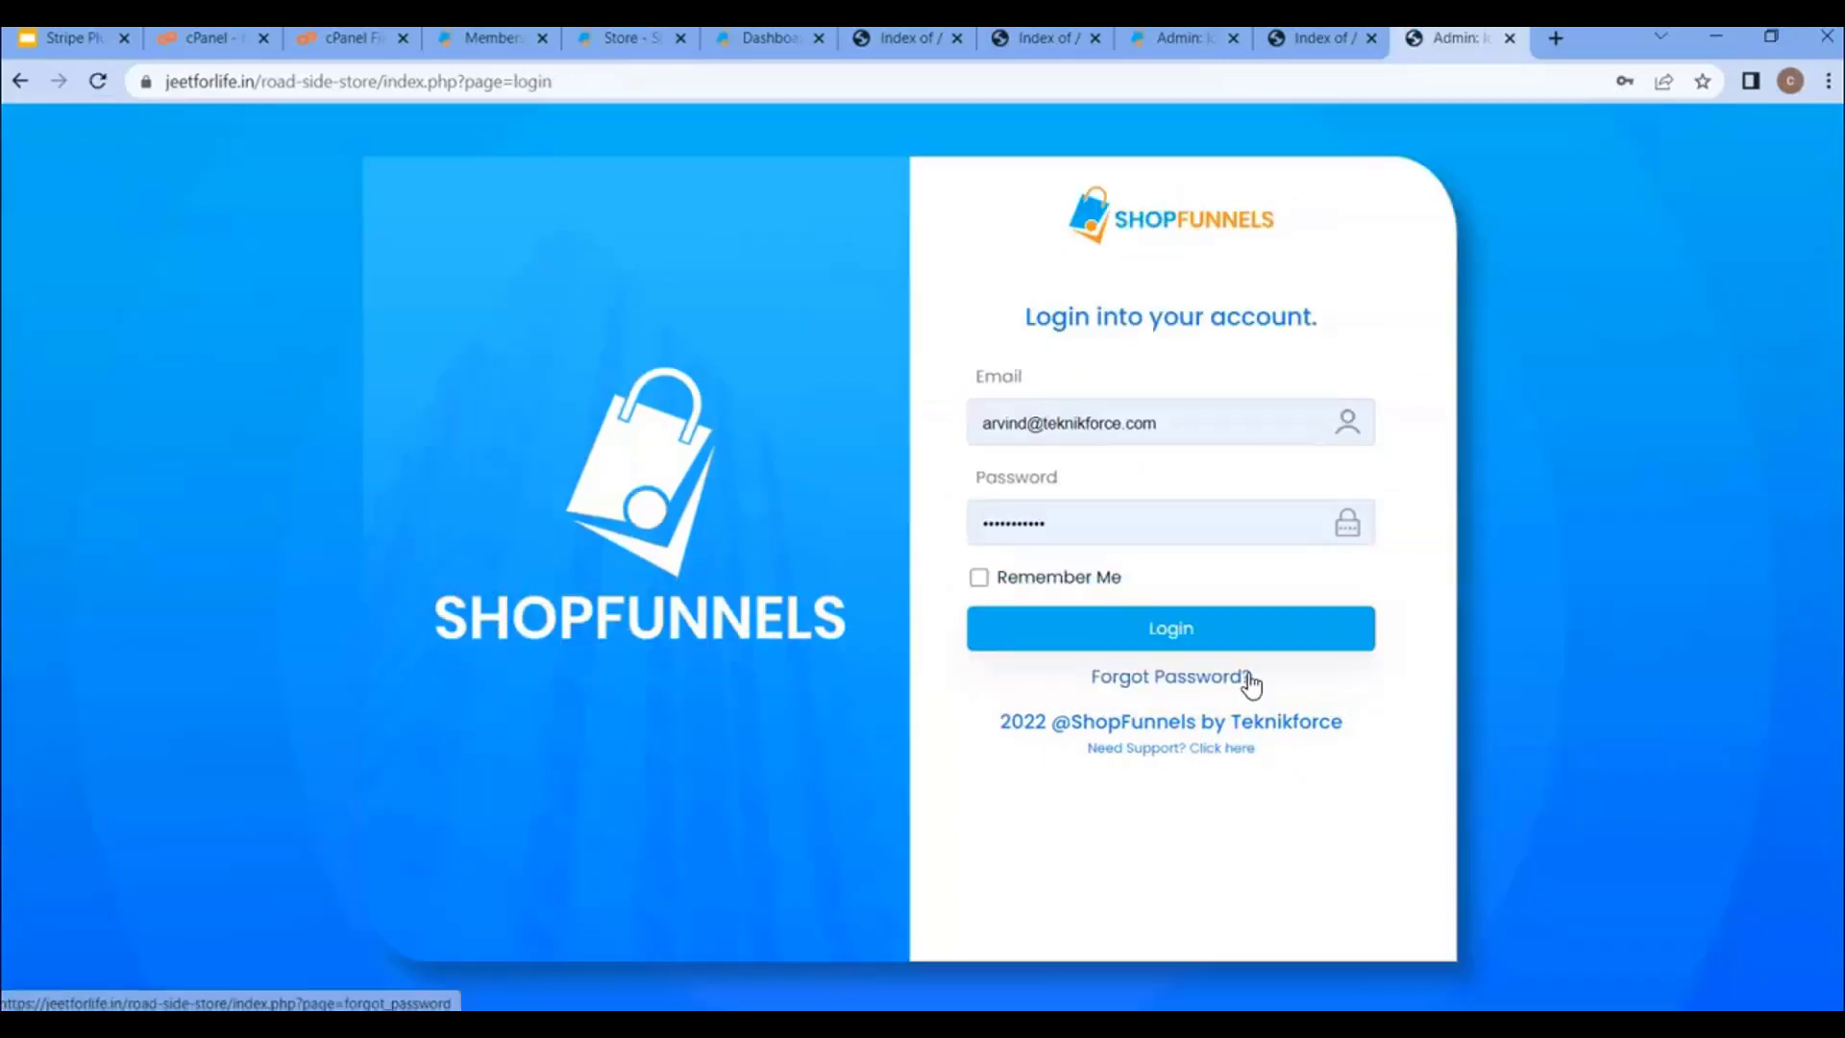
pyautogui.click(1198, 506)
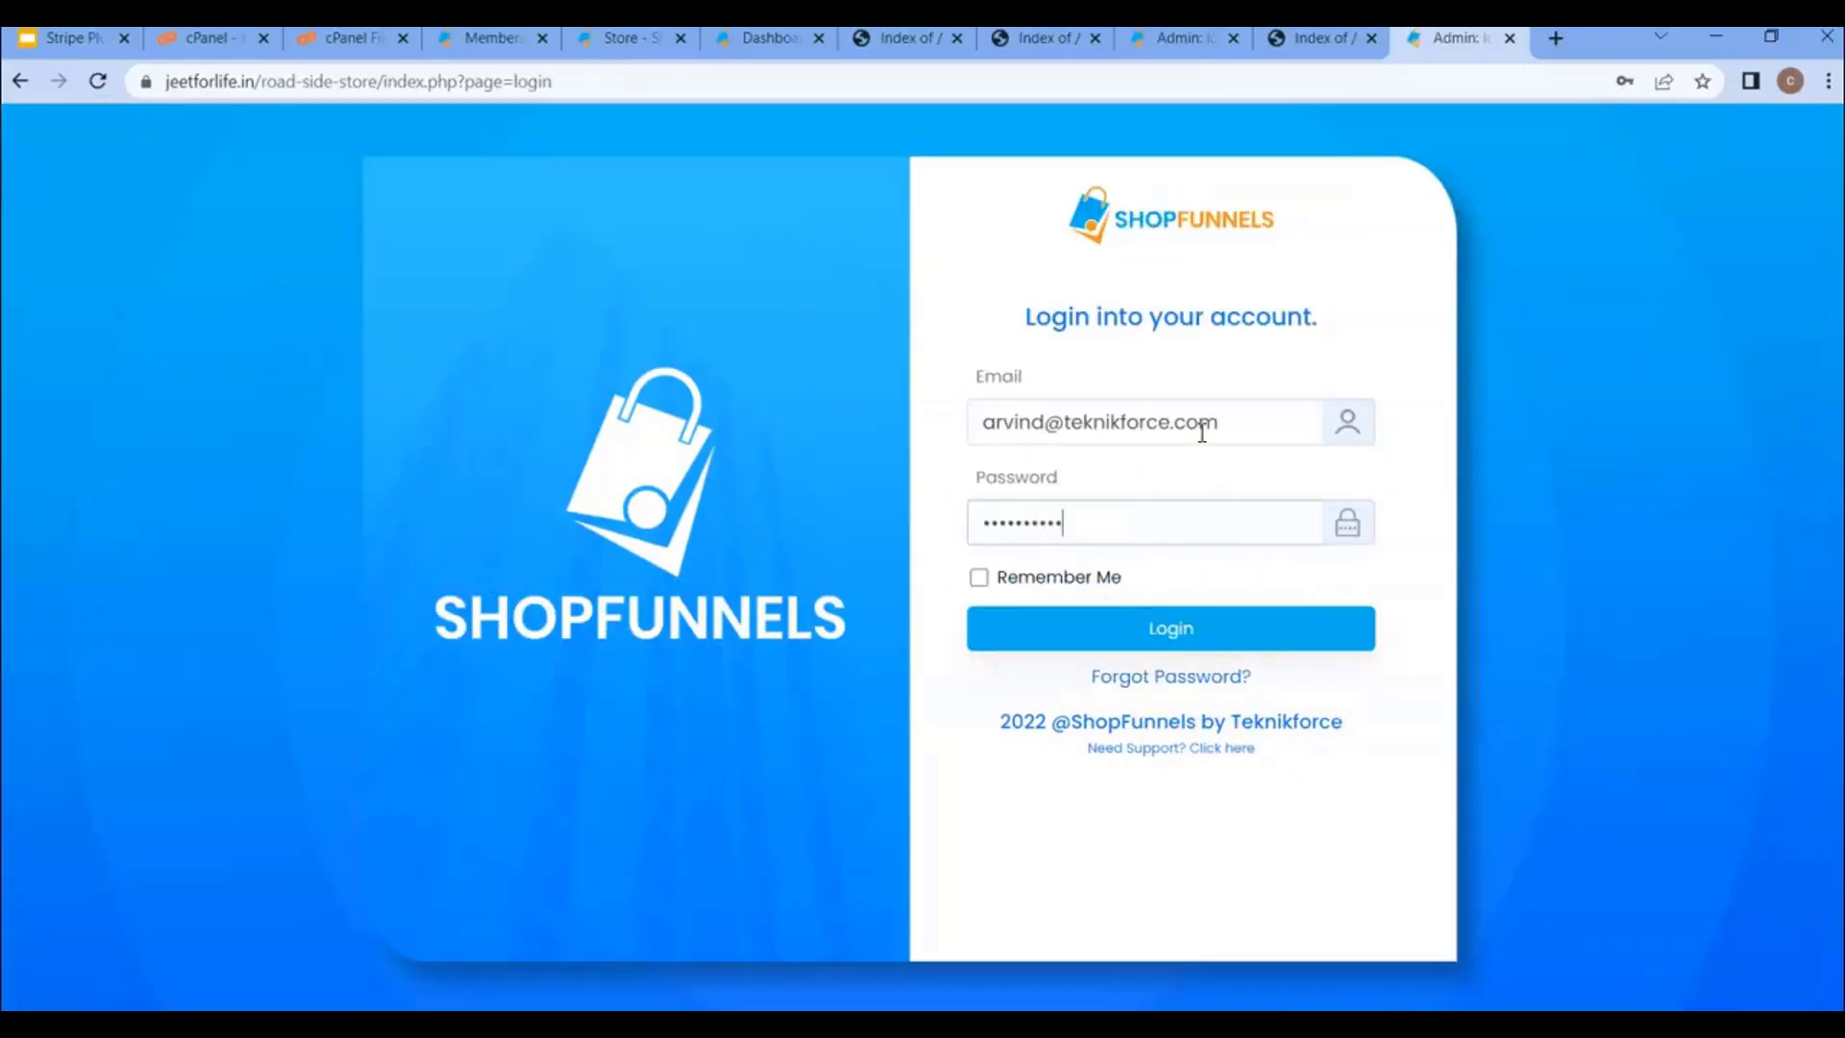
pyautogui.click(1212, 629)
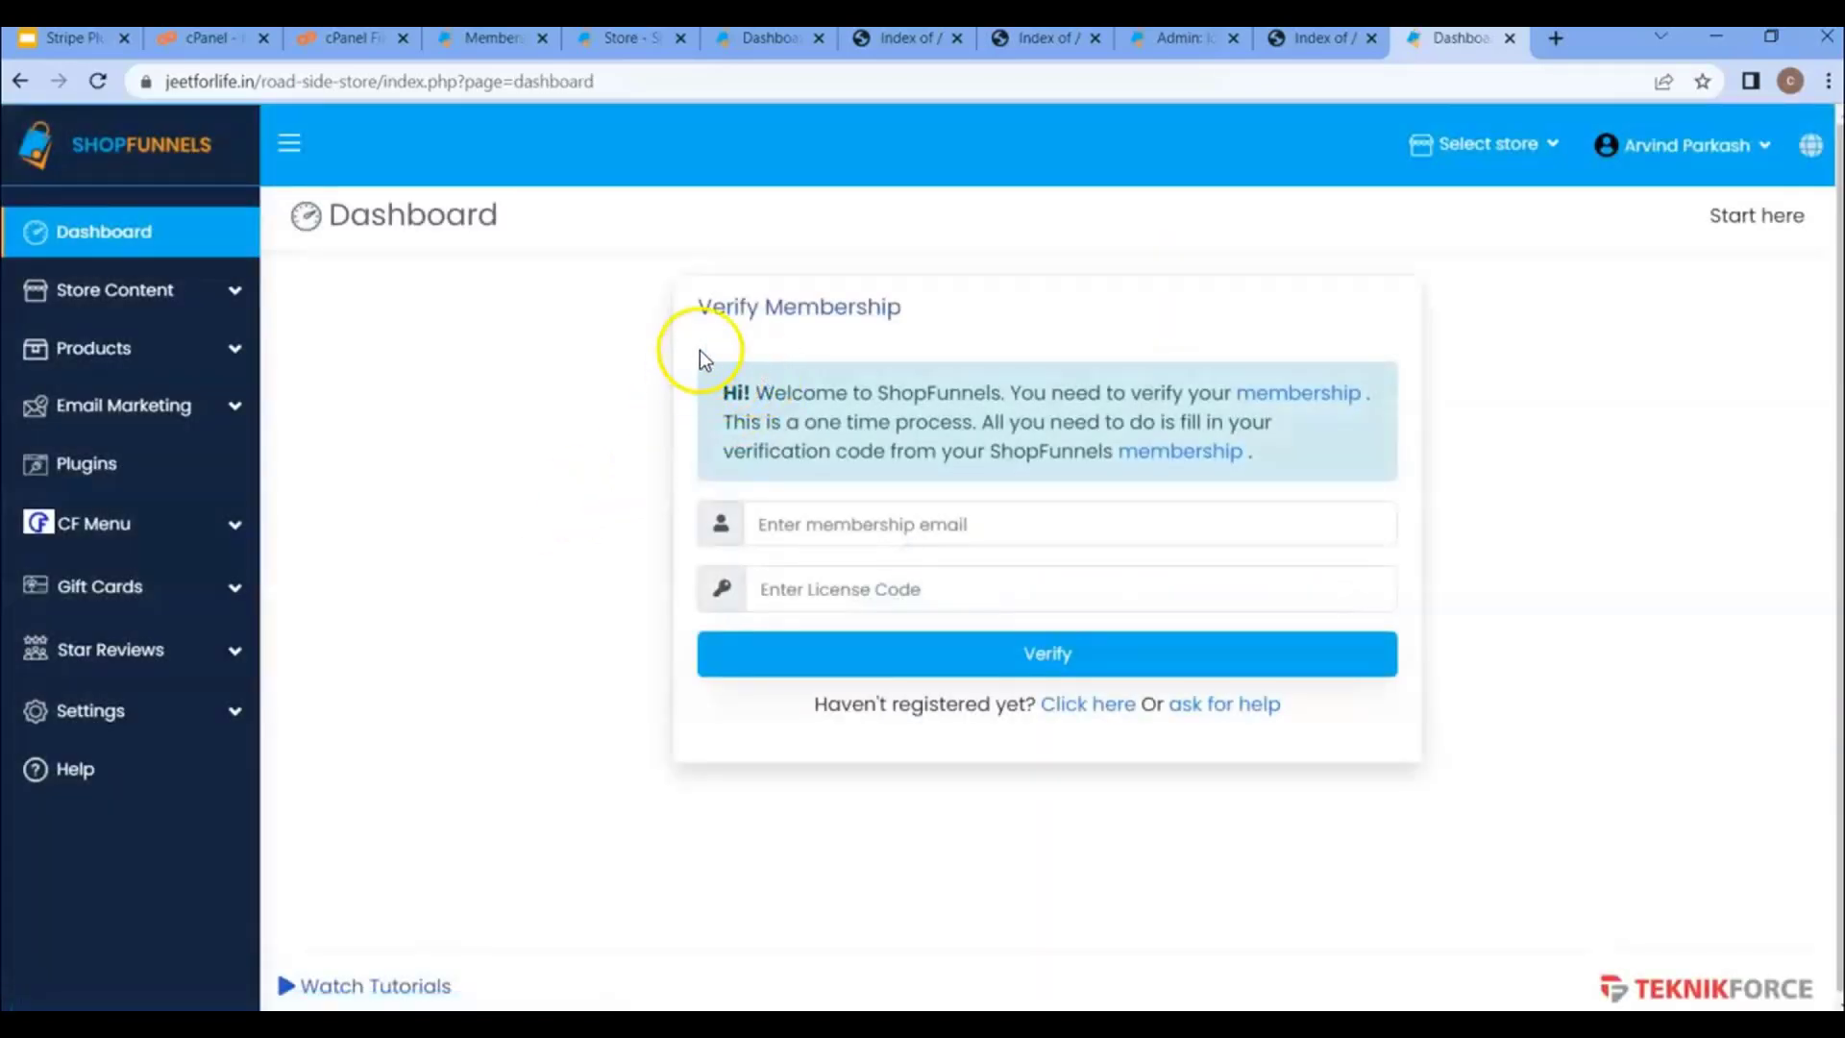
# - Copy the account e-mail from the membership site's Account Settings into the Verify Membership form
pyautogui.click(876, 519)
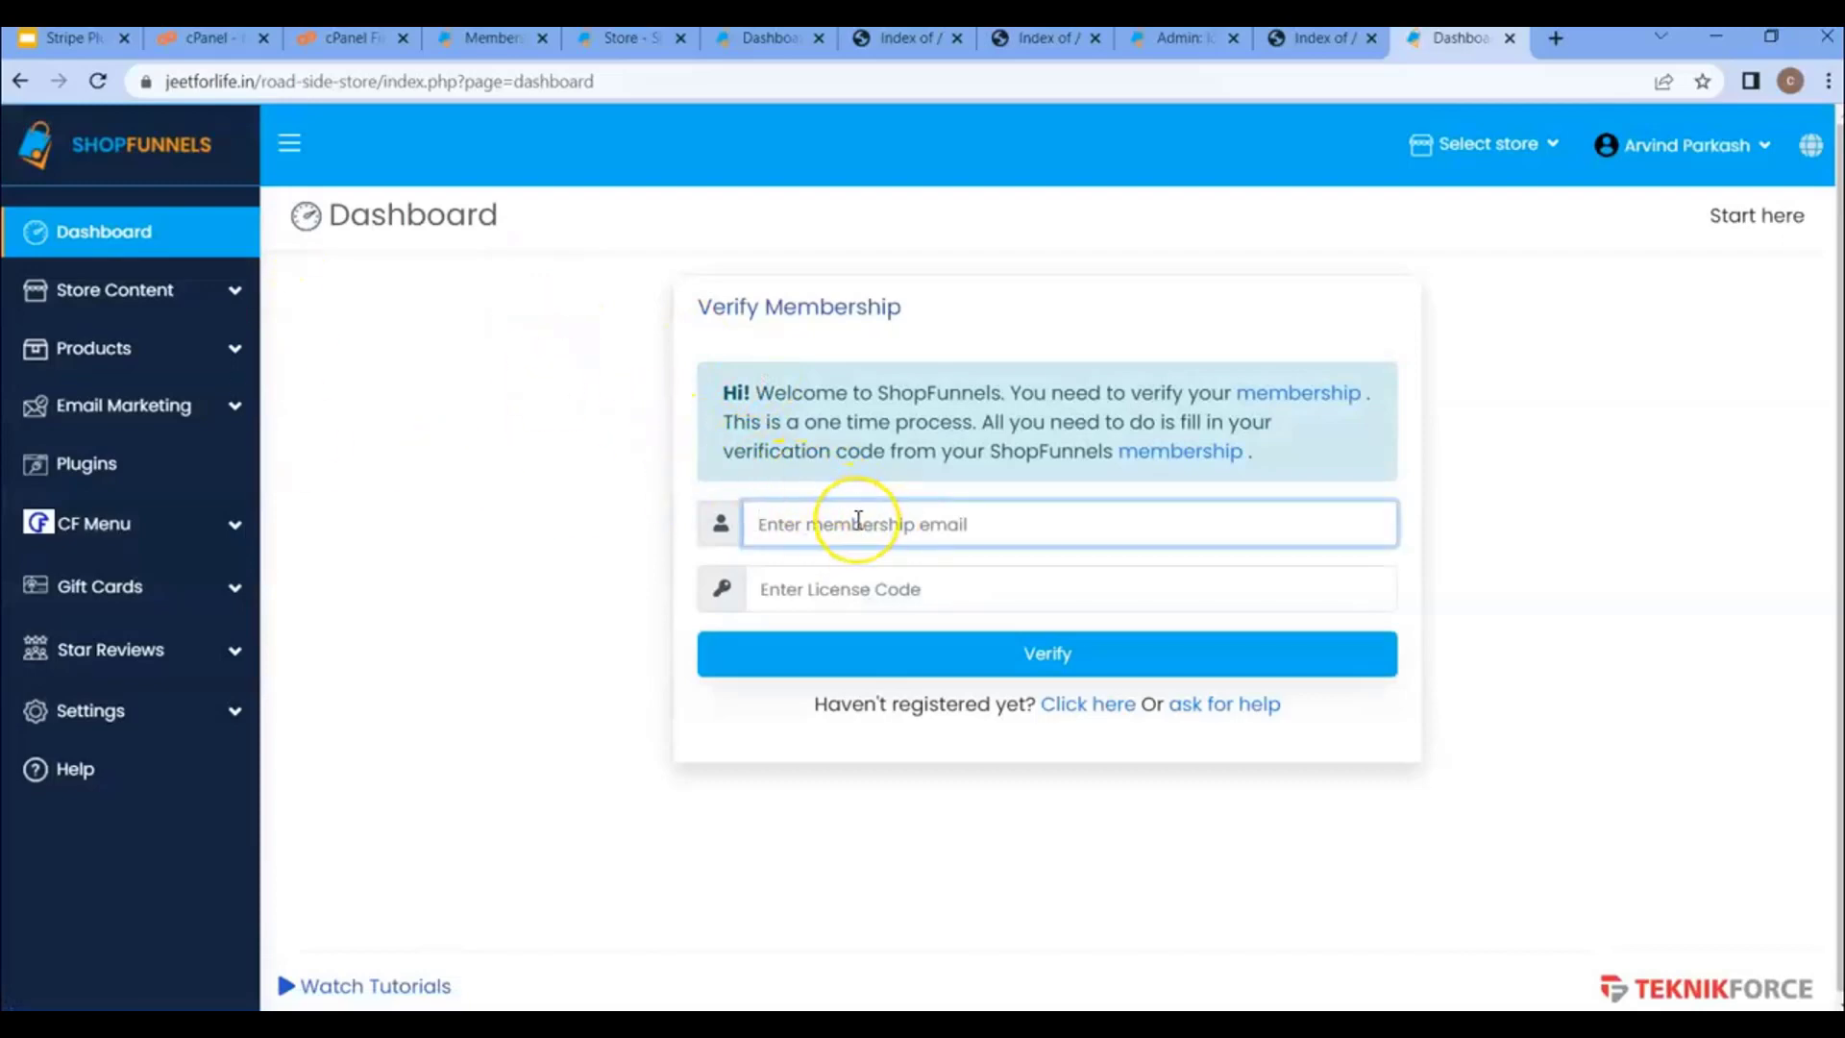
pyautogui.click(458, 44)
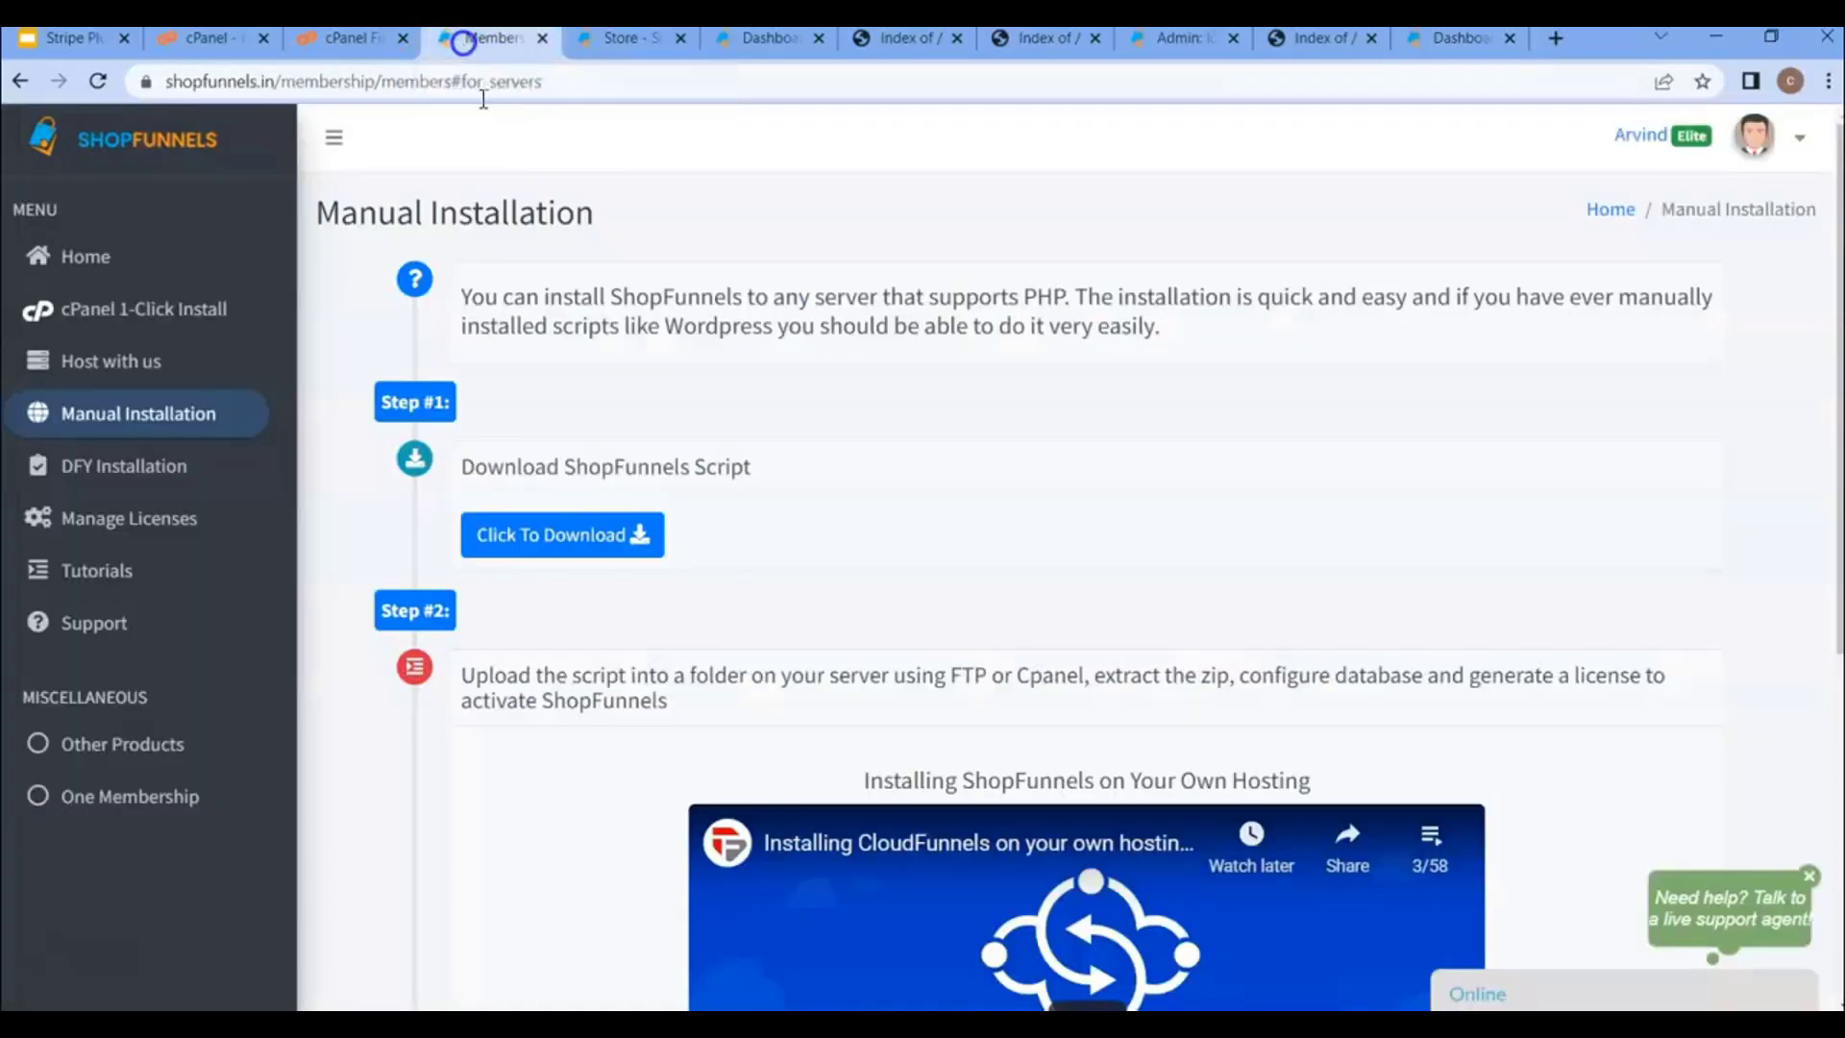
pyautogui.click(159, 527)
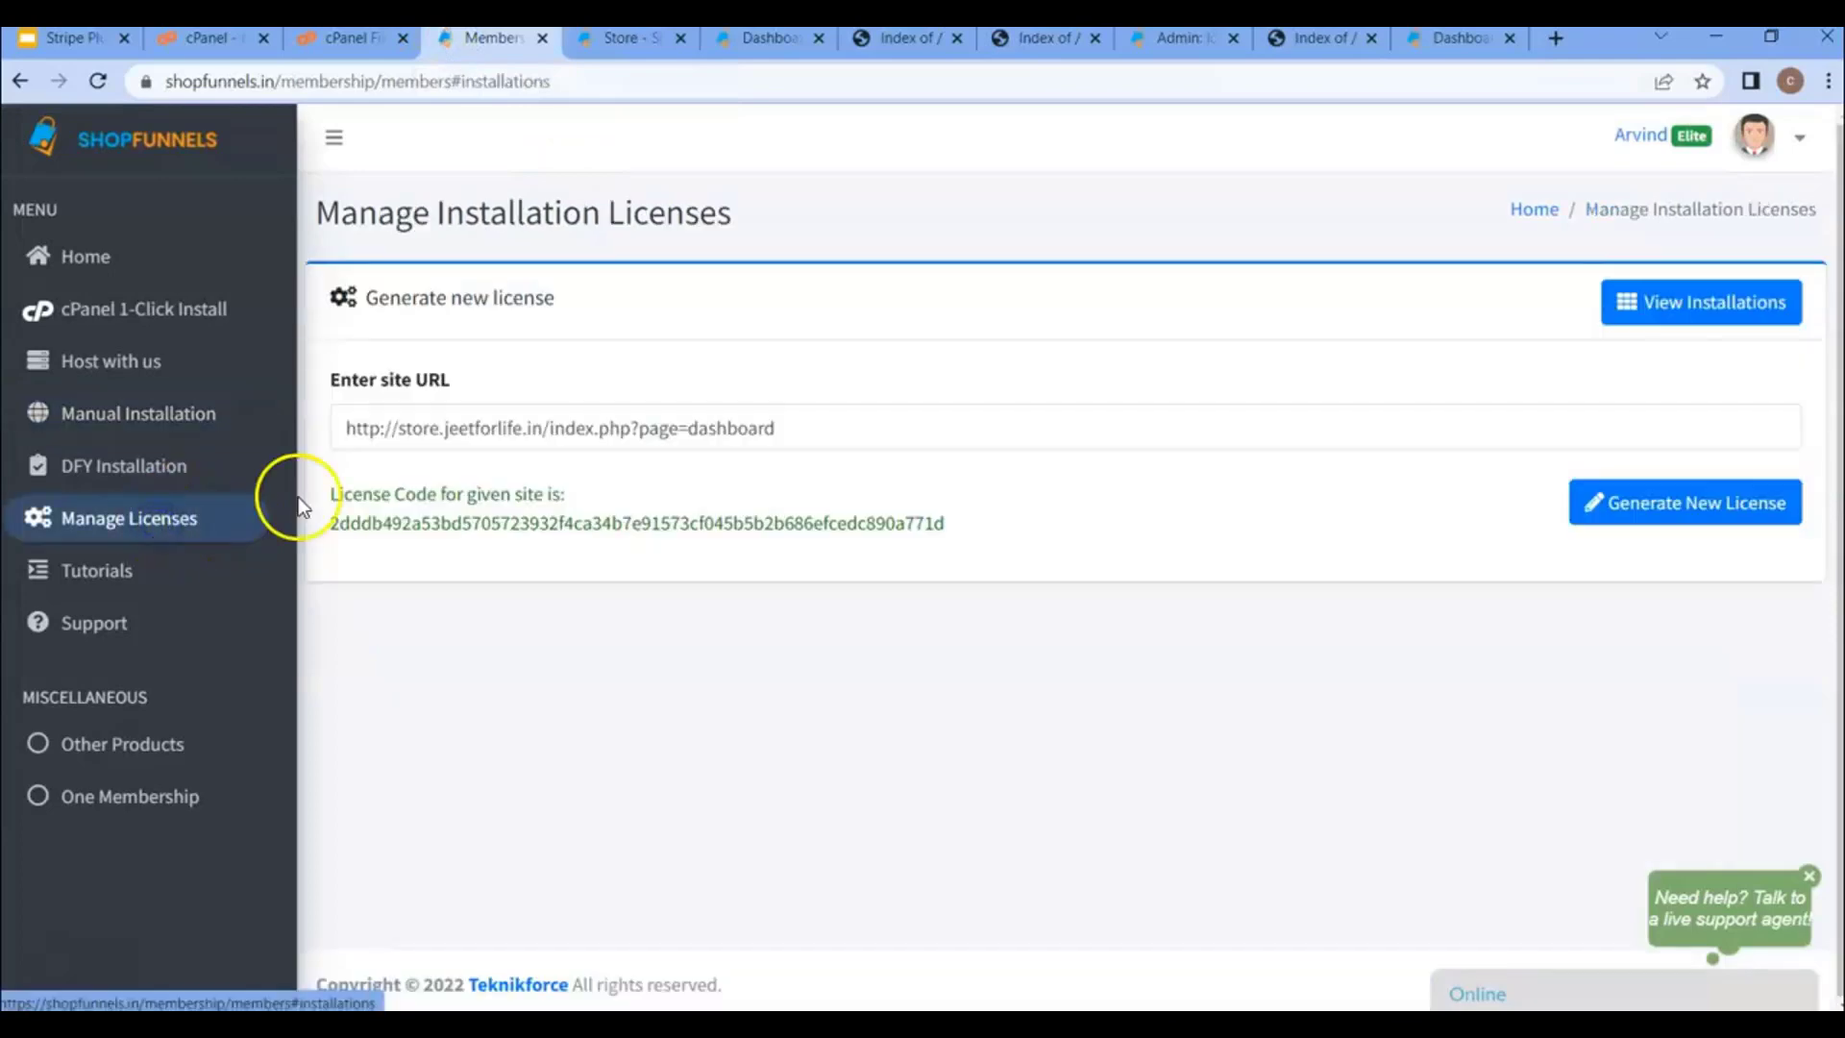
pyautogui.click(1795, 144)
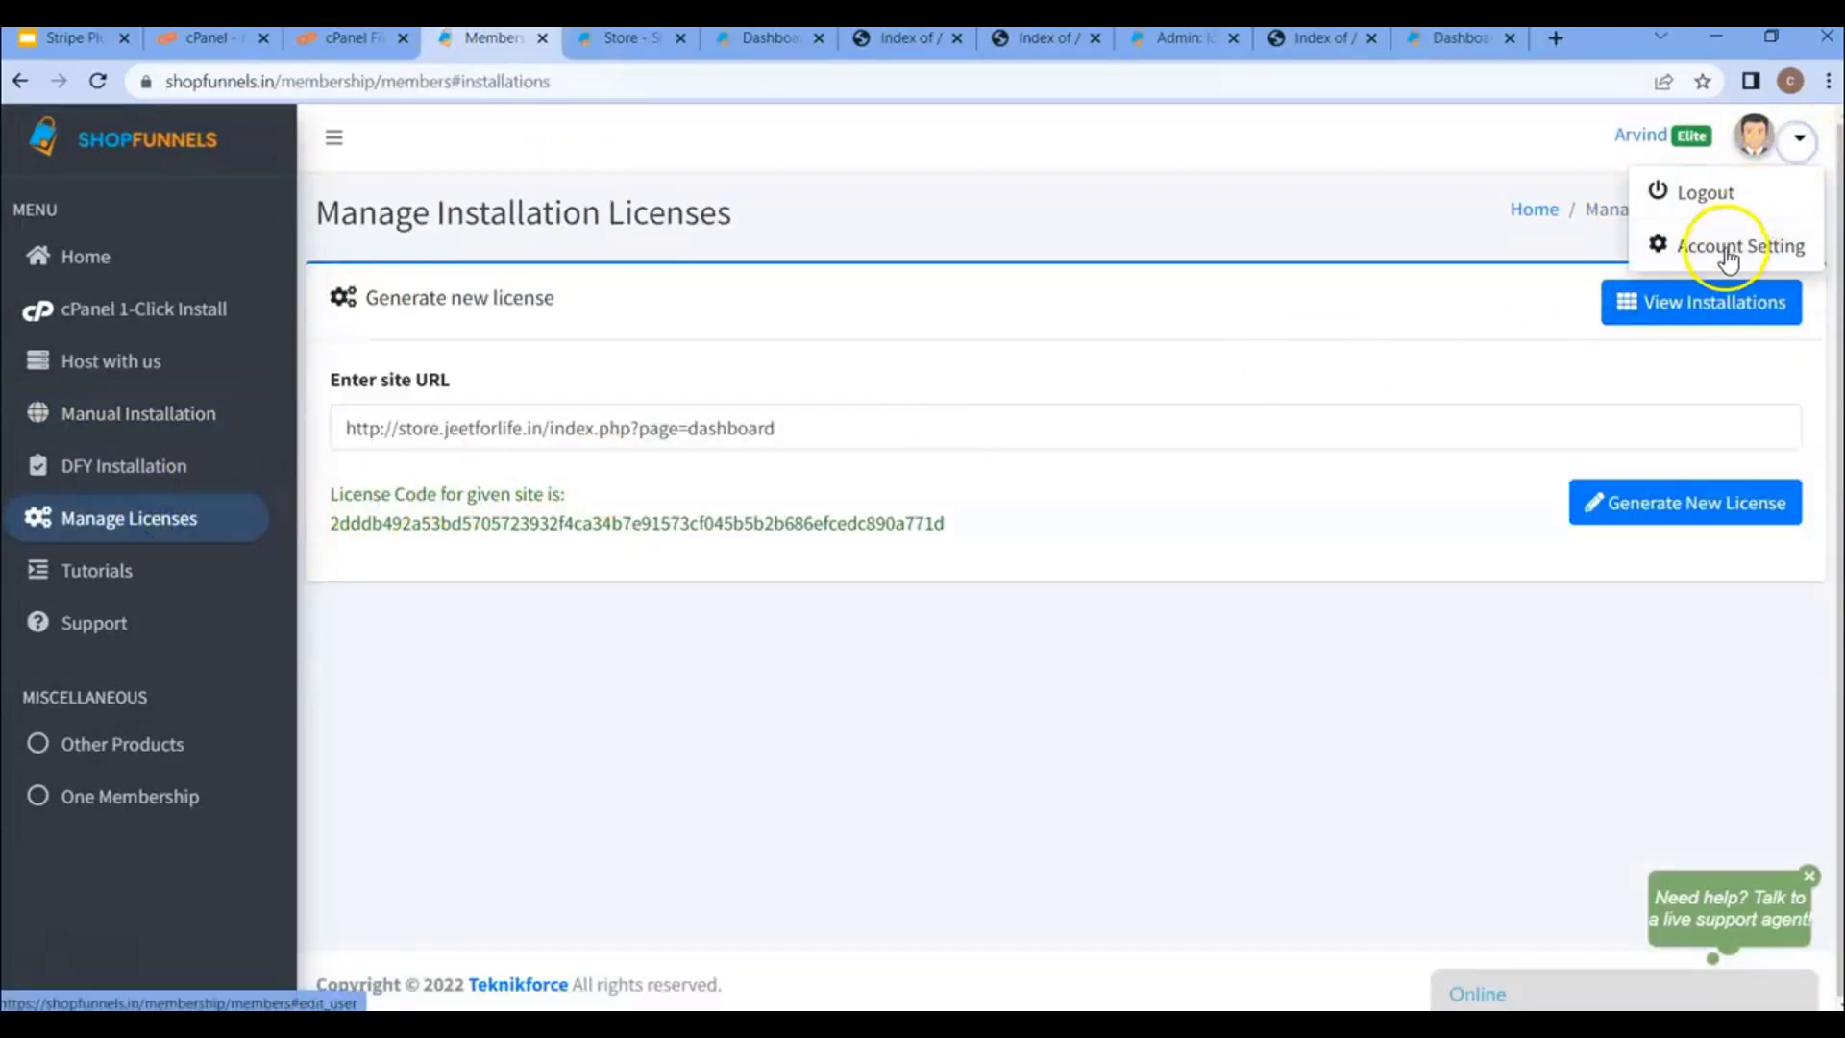
pyautogui.click(1725, 247)
pyautogui.click(1742, 241)
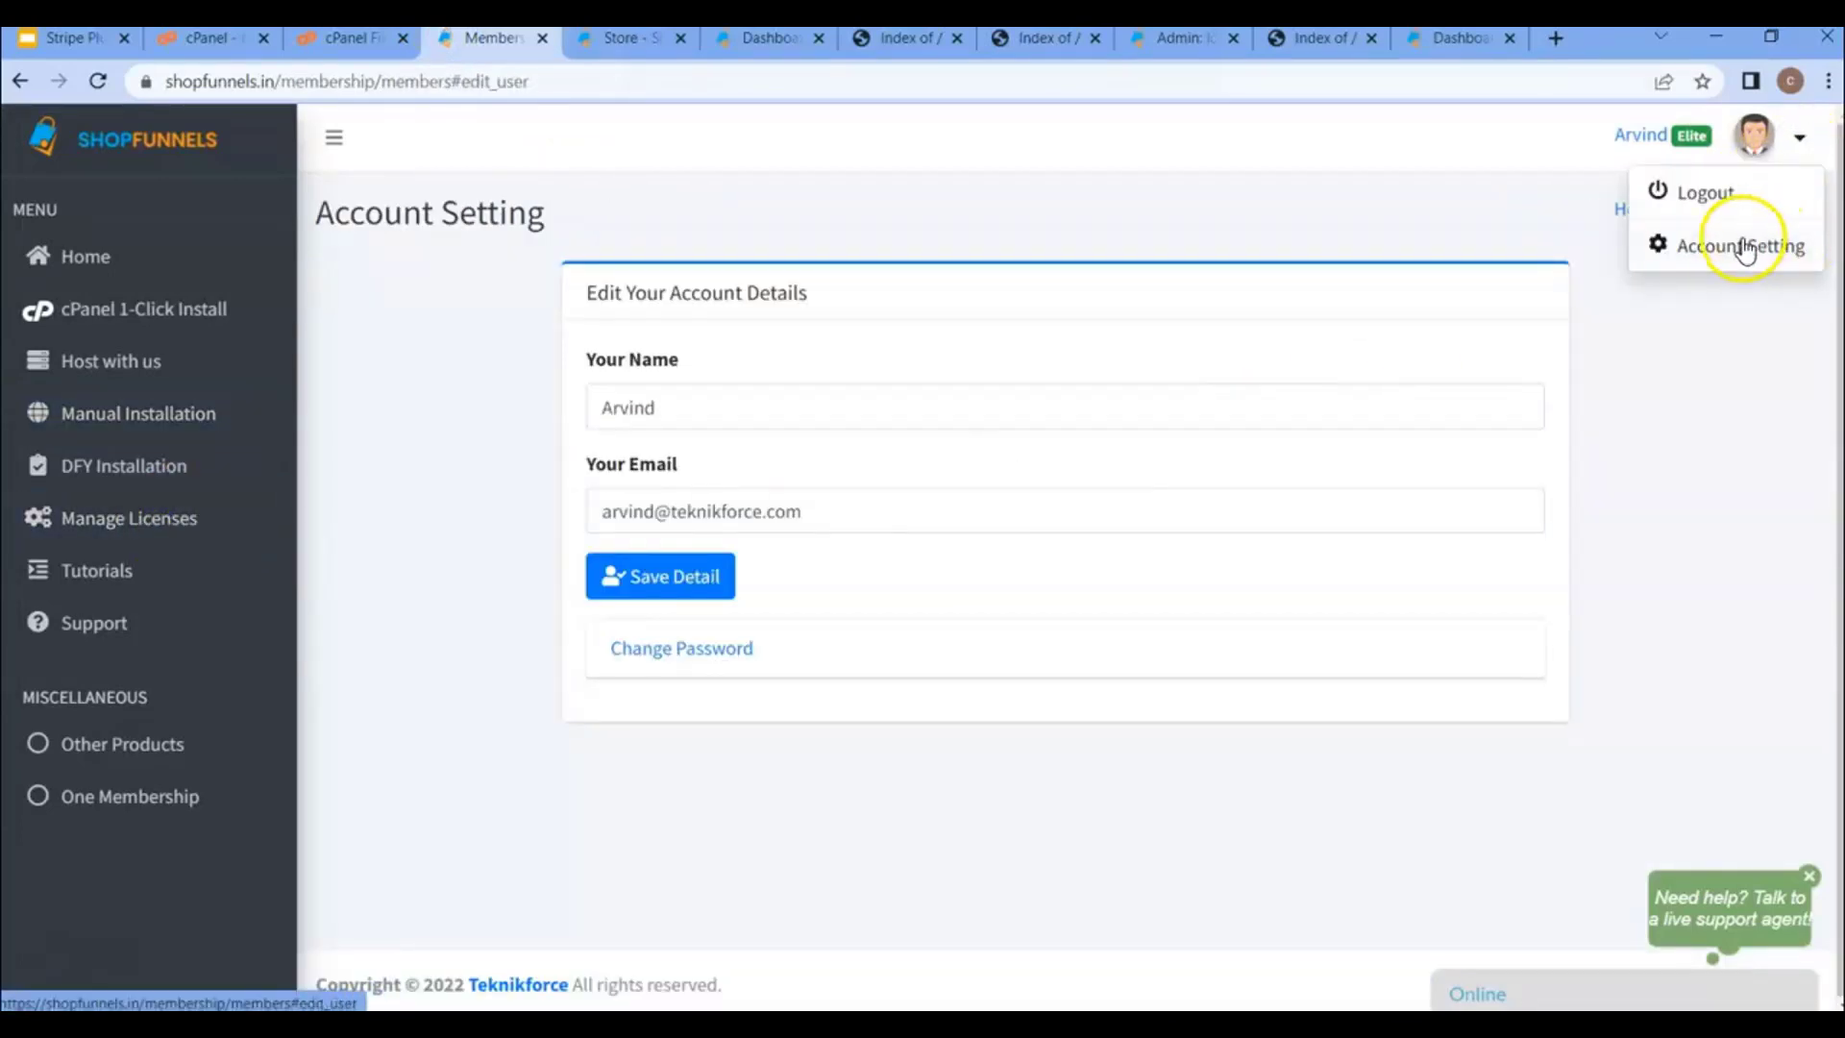
pyautogui.tripleClick(871, 516)
pyautogui.hotkey('ctrl', 'c')
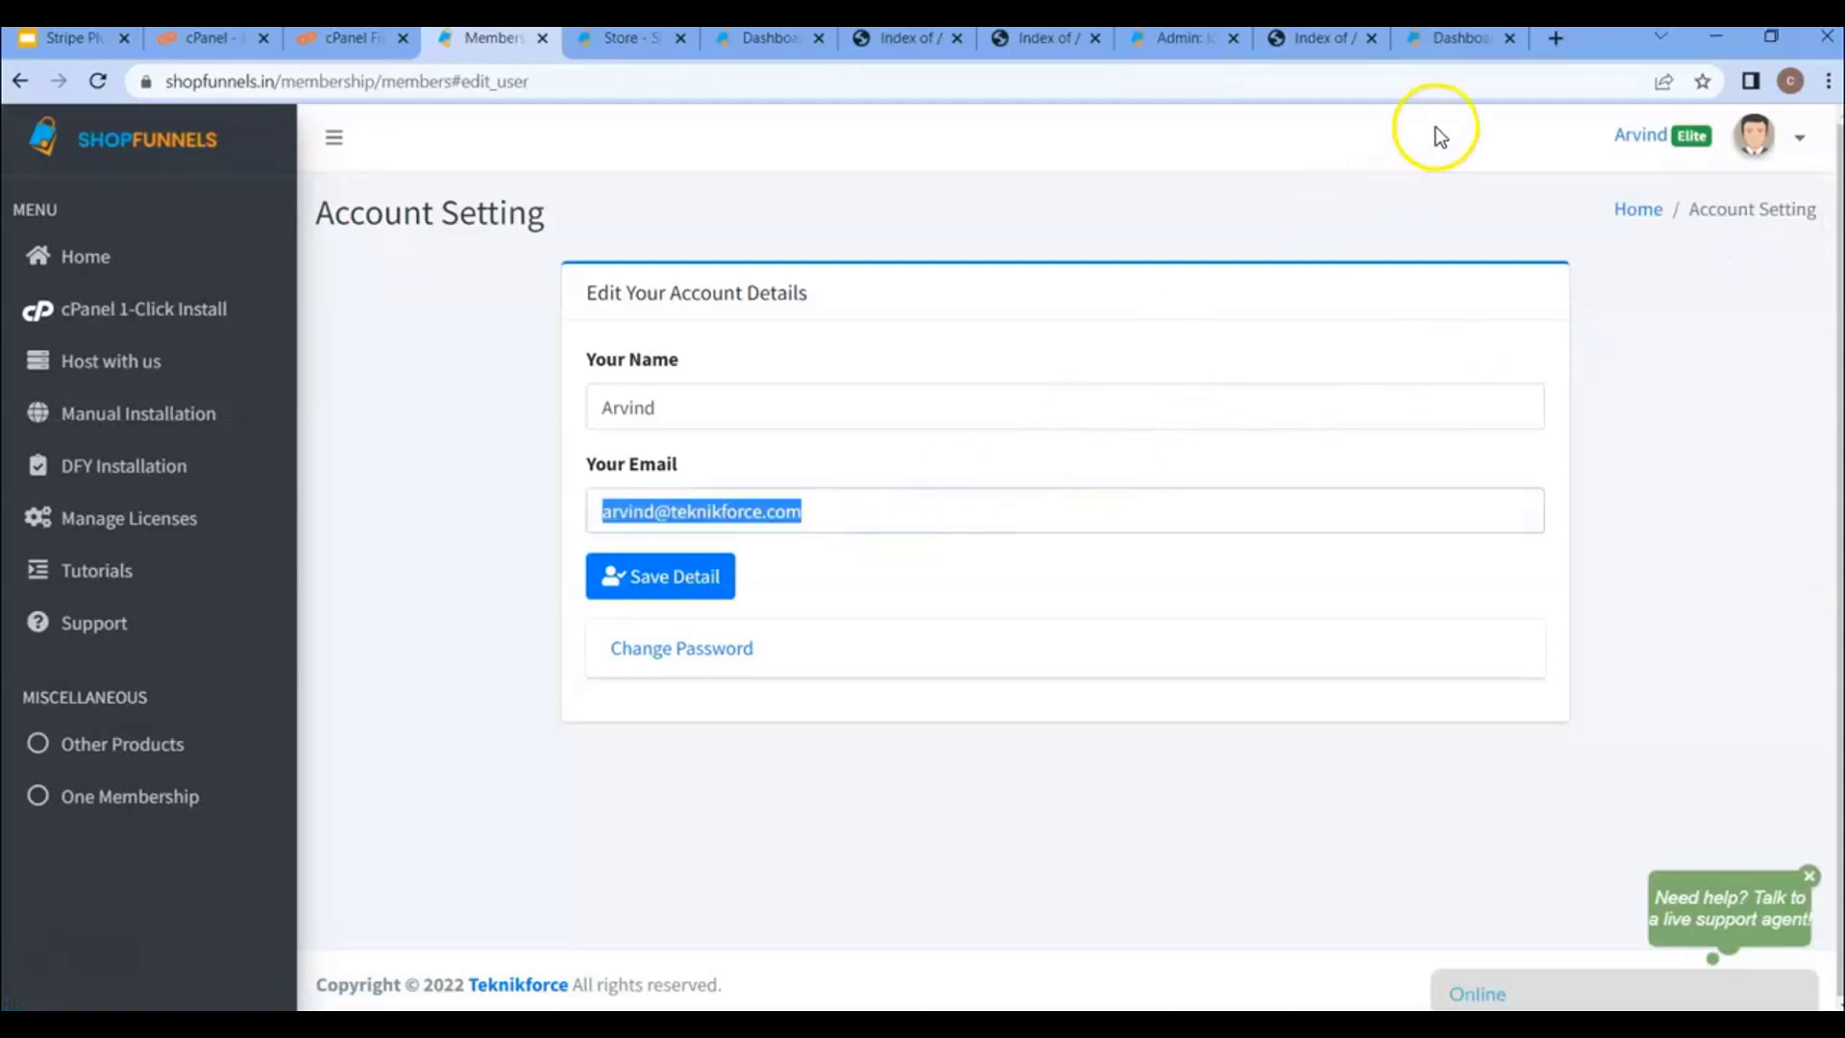
pyautogui.click(1455, 44)
pyautogui.click(1025, 520)
pyautogui.hotkey('ctrl', 'v')
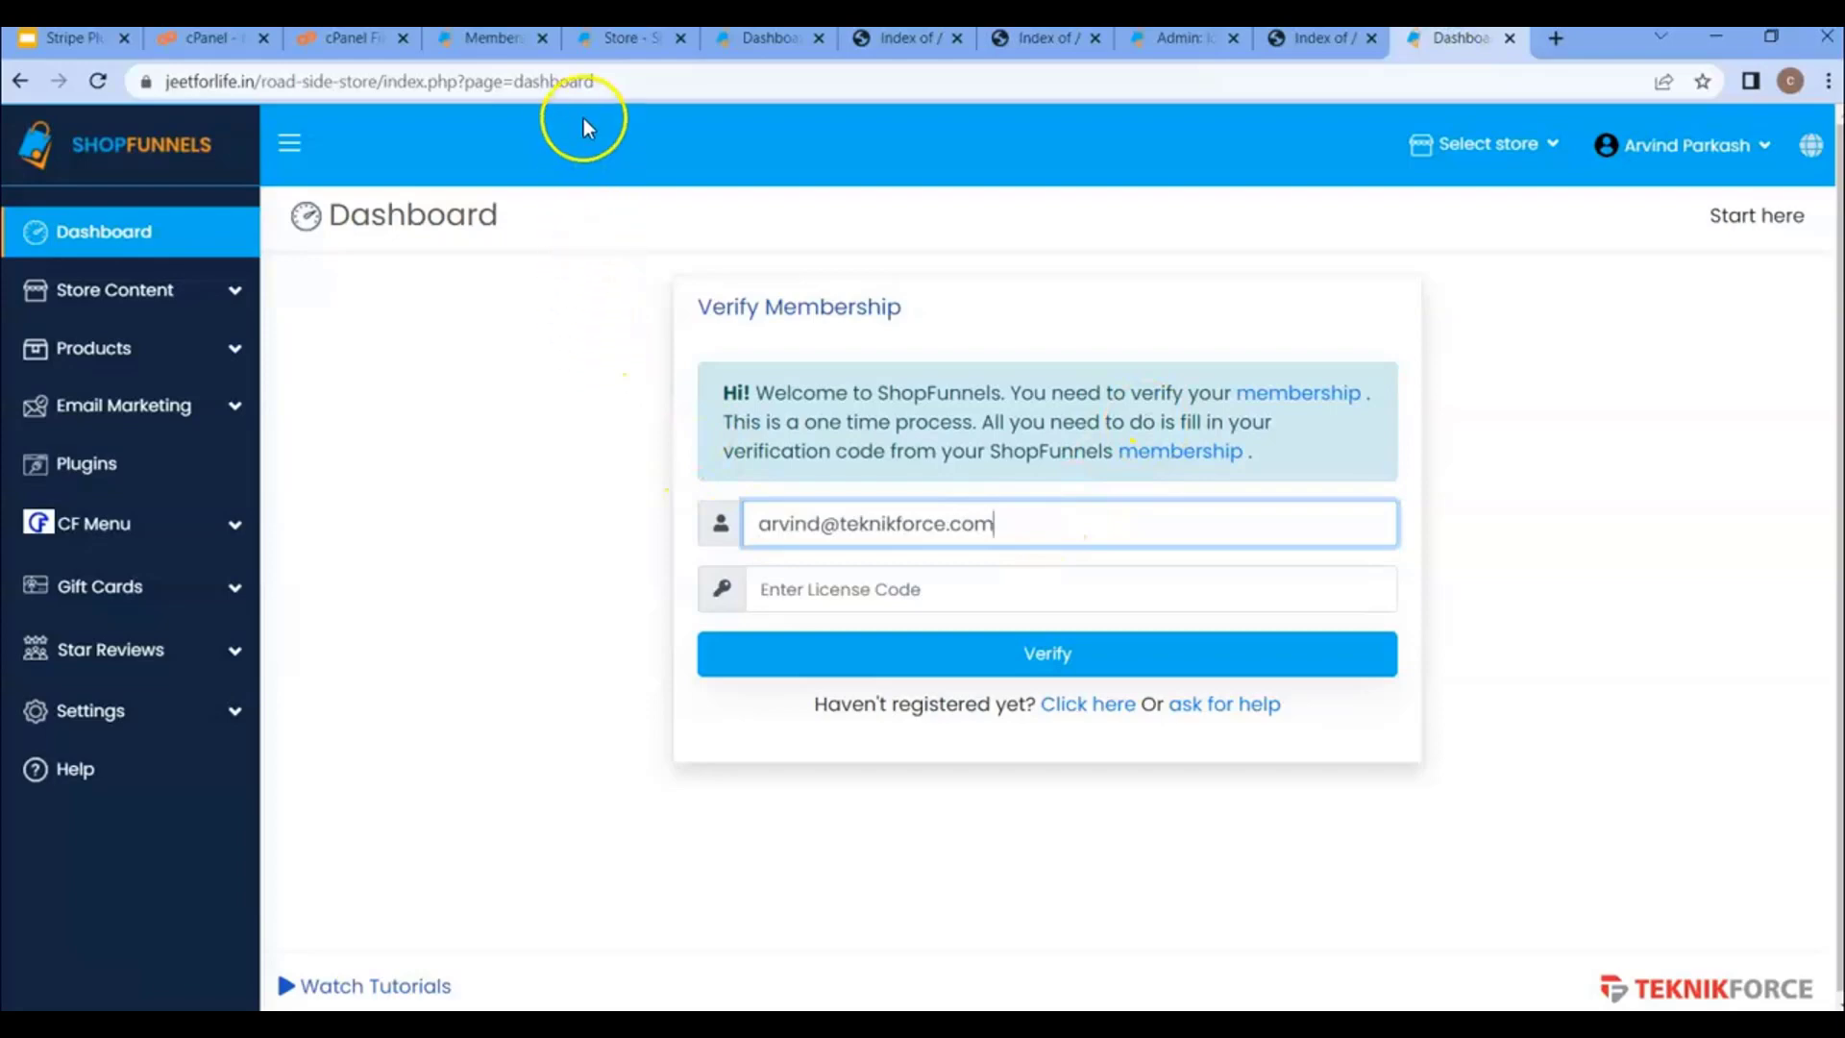
# - Generate a licence for the road-side-store dashboard URL, paste the code in, and verify
pyautogui.click(602, 85)
pyautogui.hotkey('ctrl', 'c')
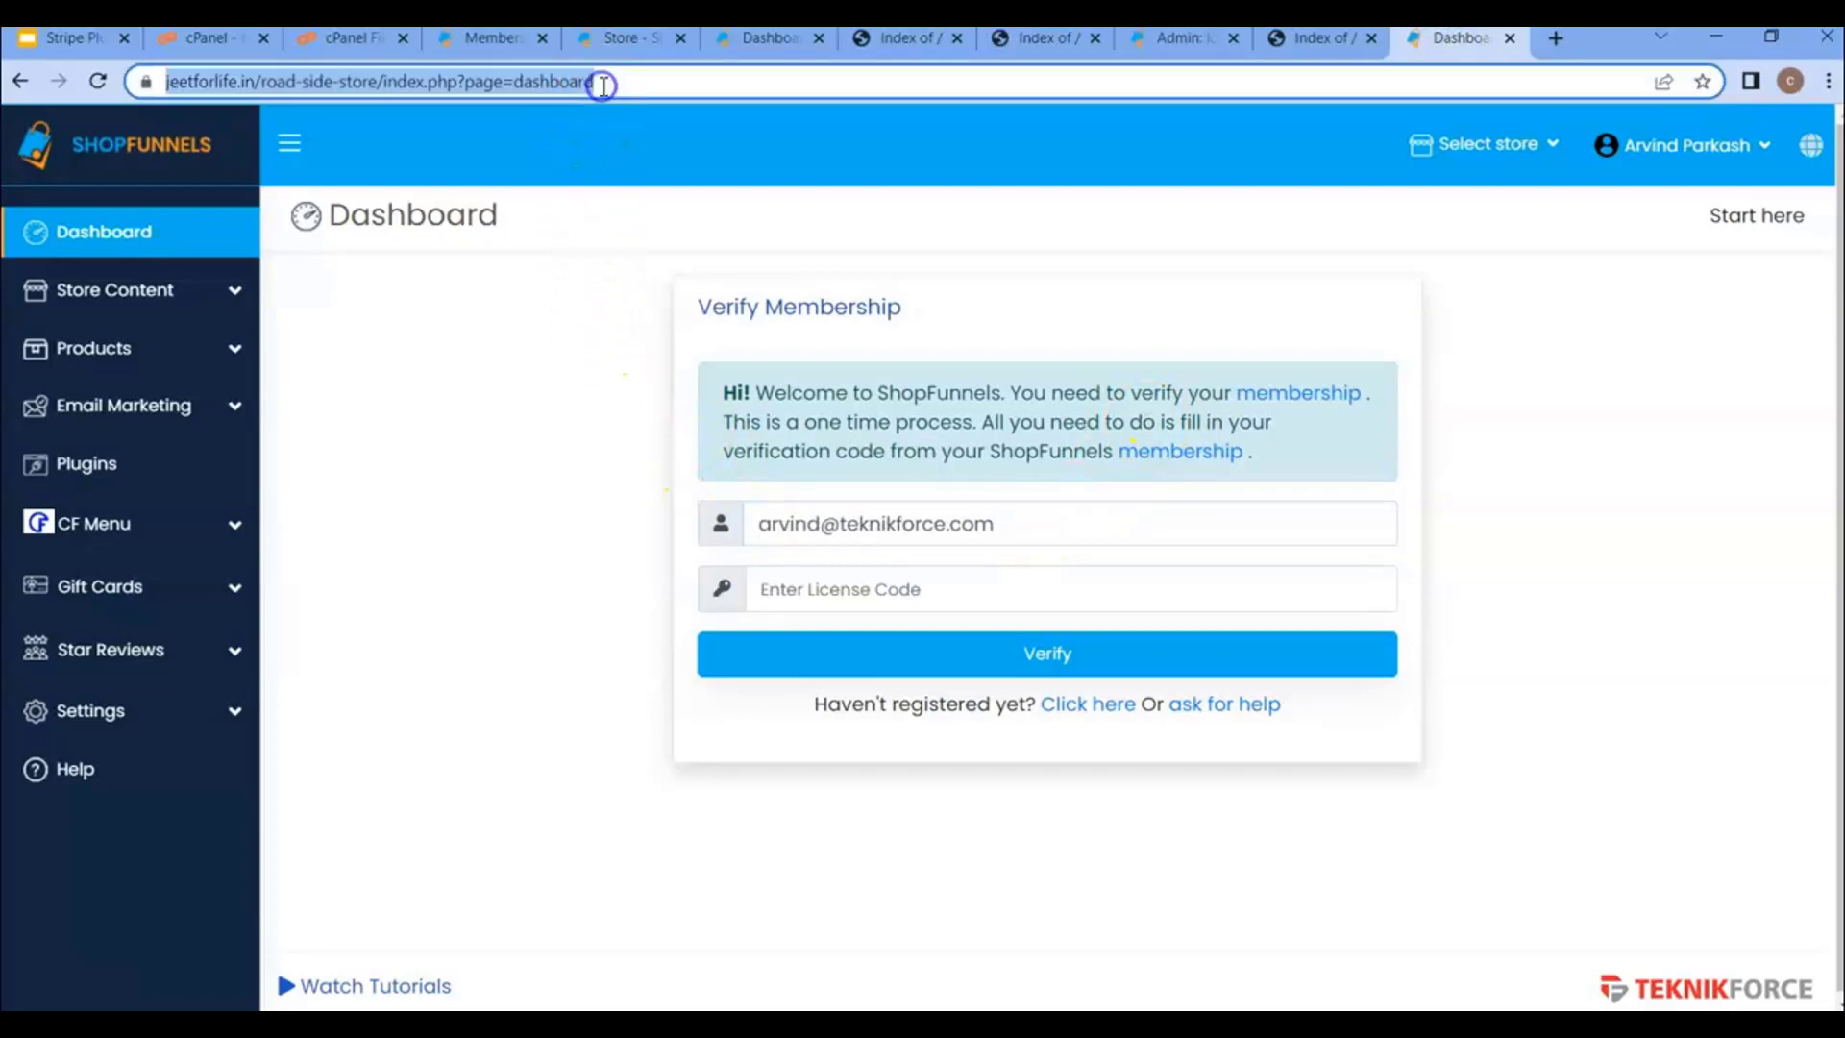
pyautogui.click(481, 37)
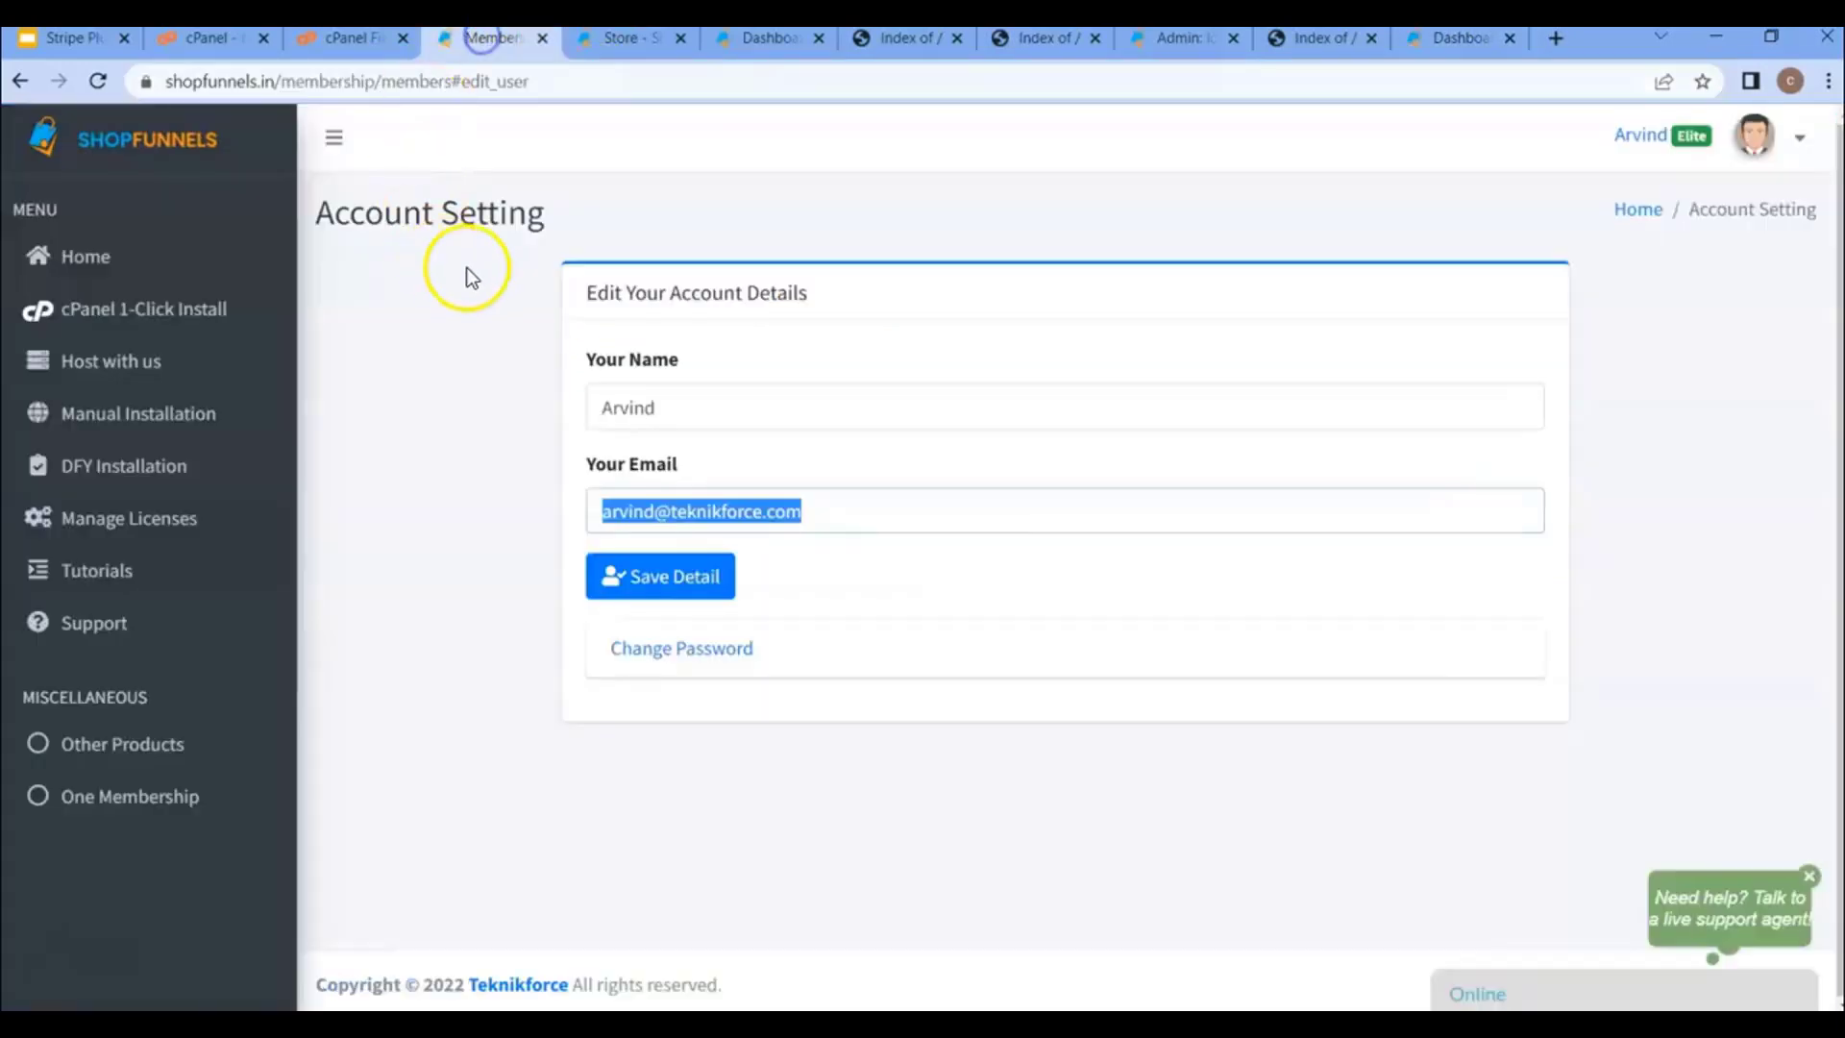
pyautogui.click(135, 518)
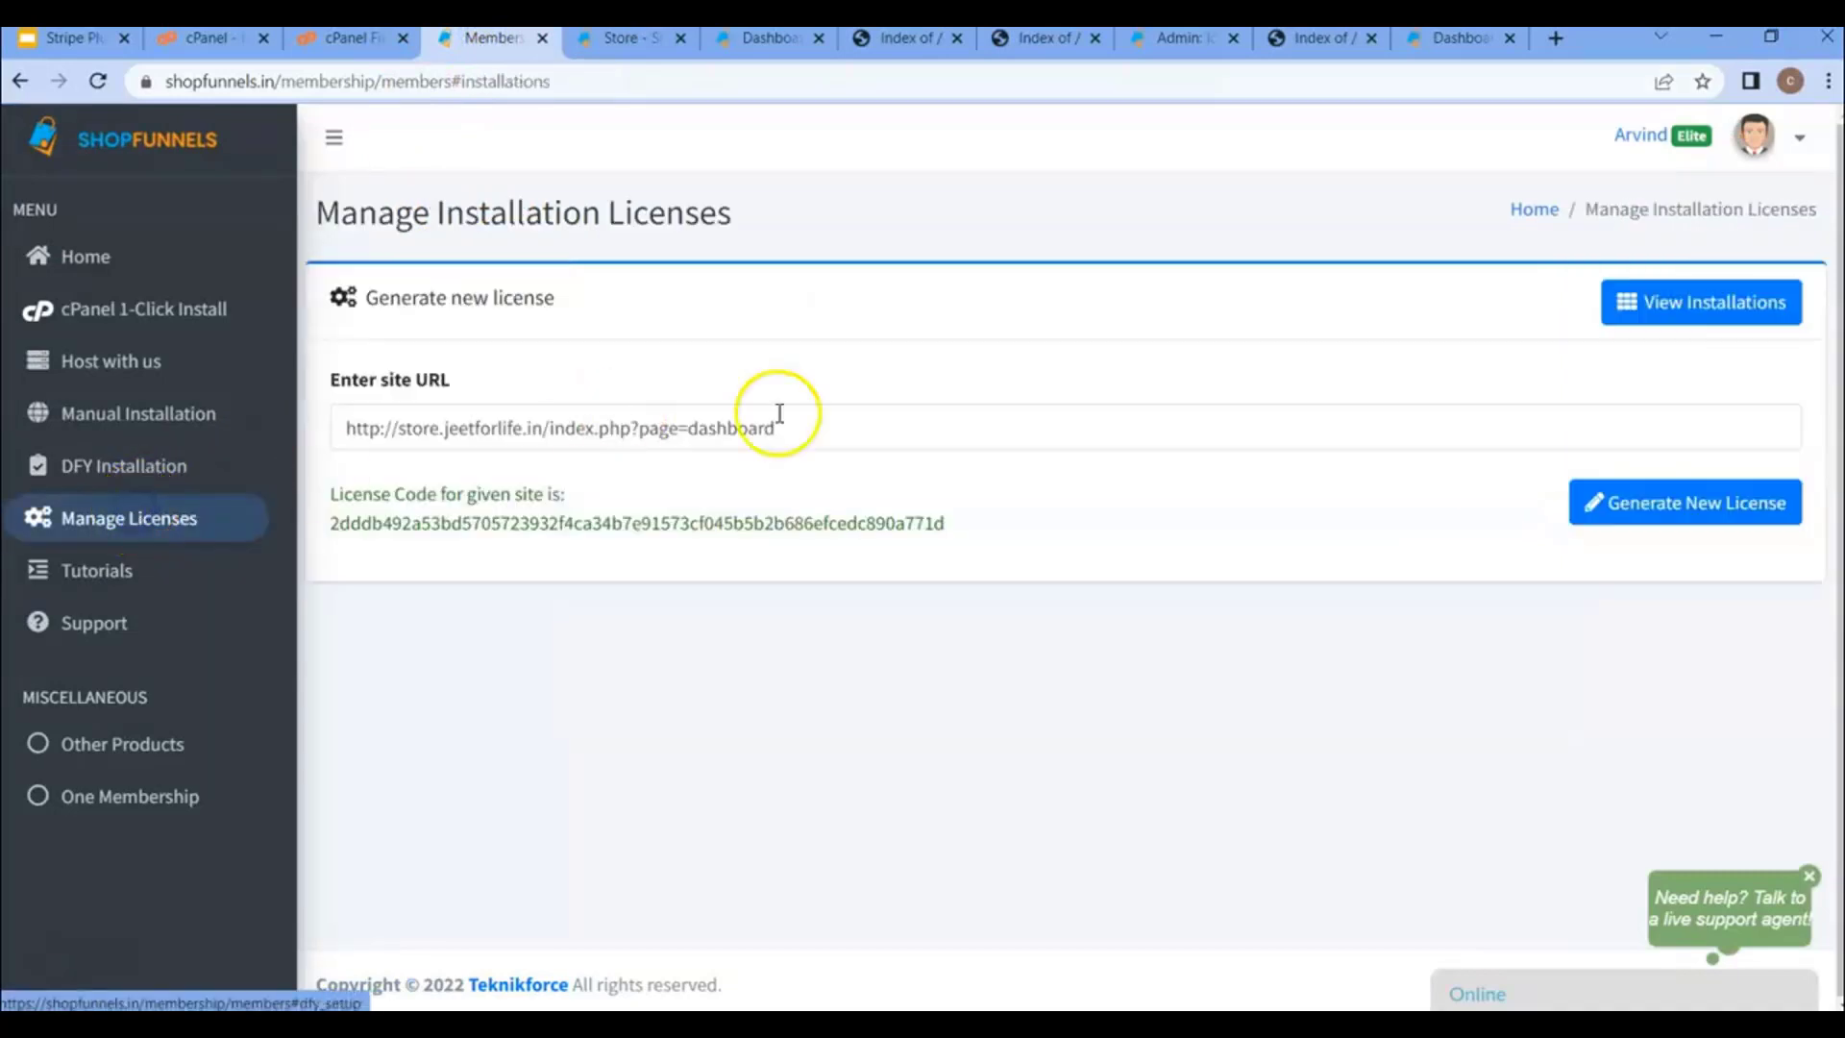
pyautogui.tripleClick(921, 428)
pyautogui.hotkey('ctrl', 'v')
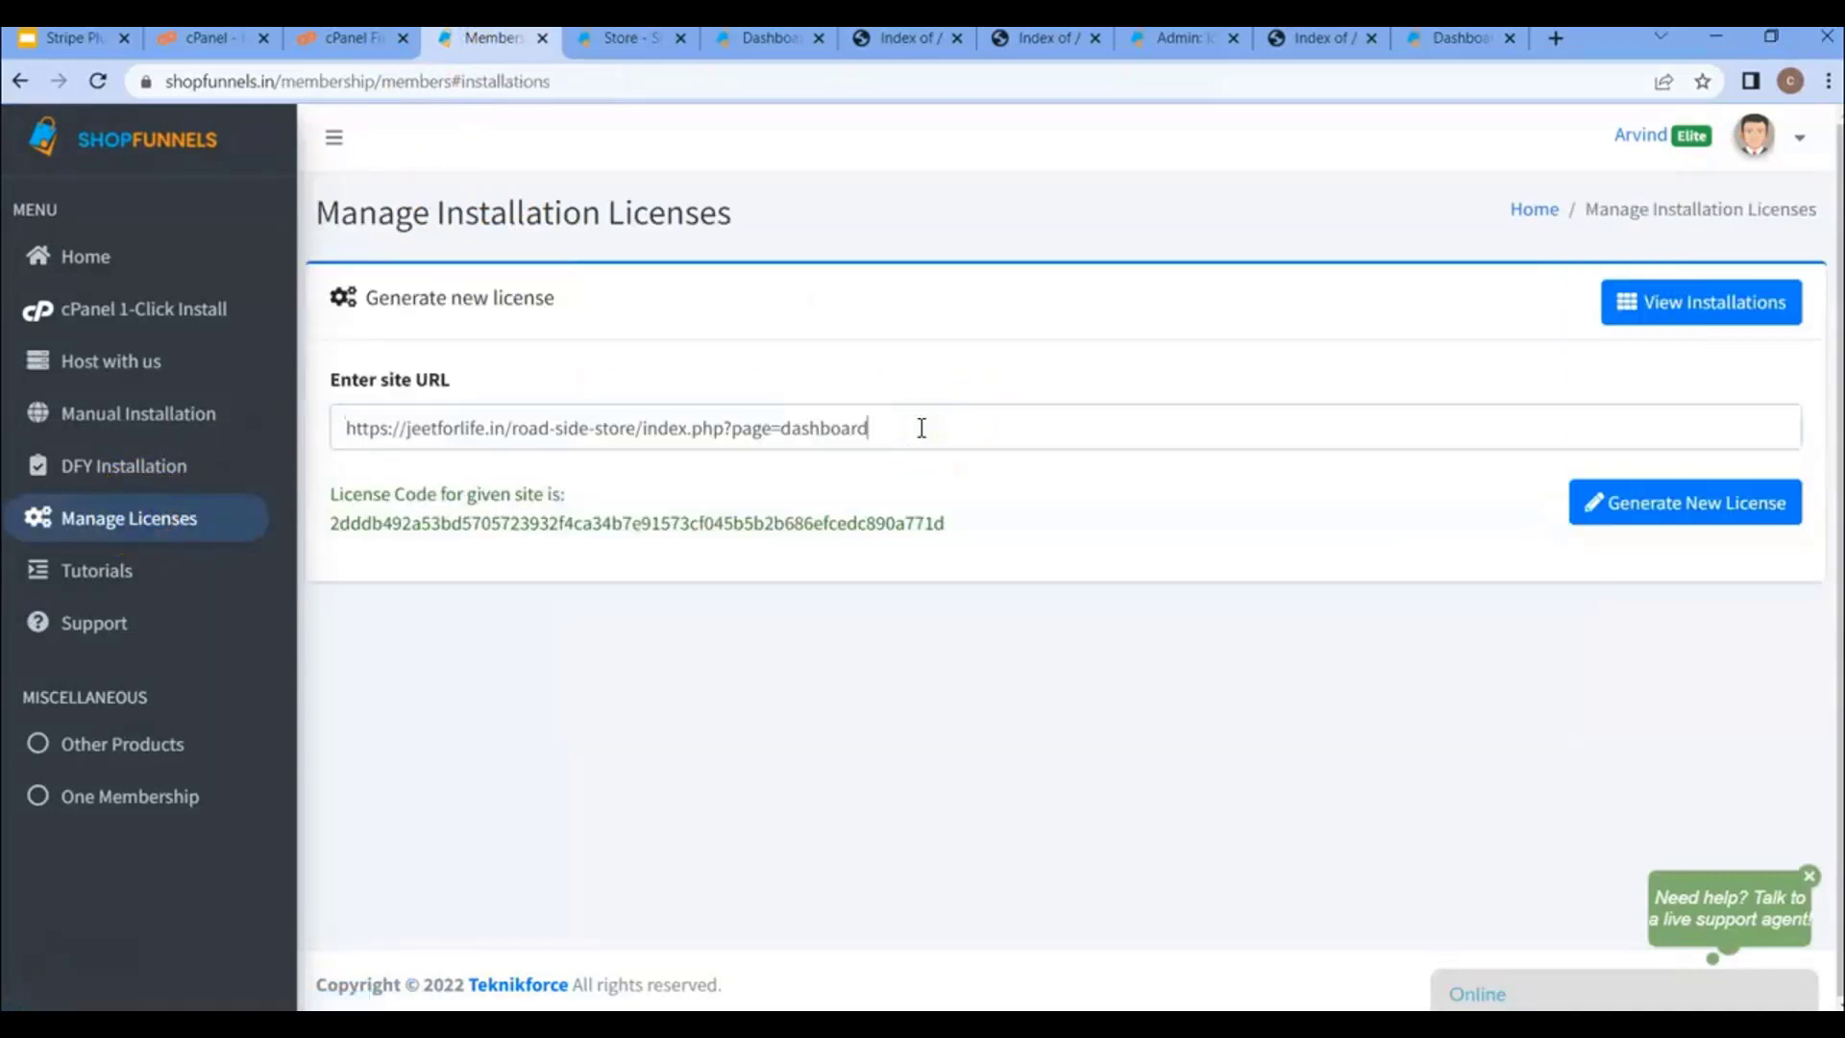
pyautogui.click(1649, 502)
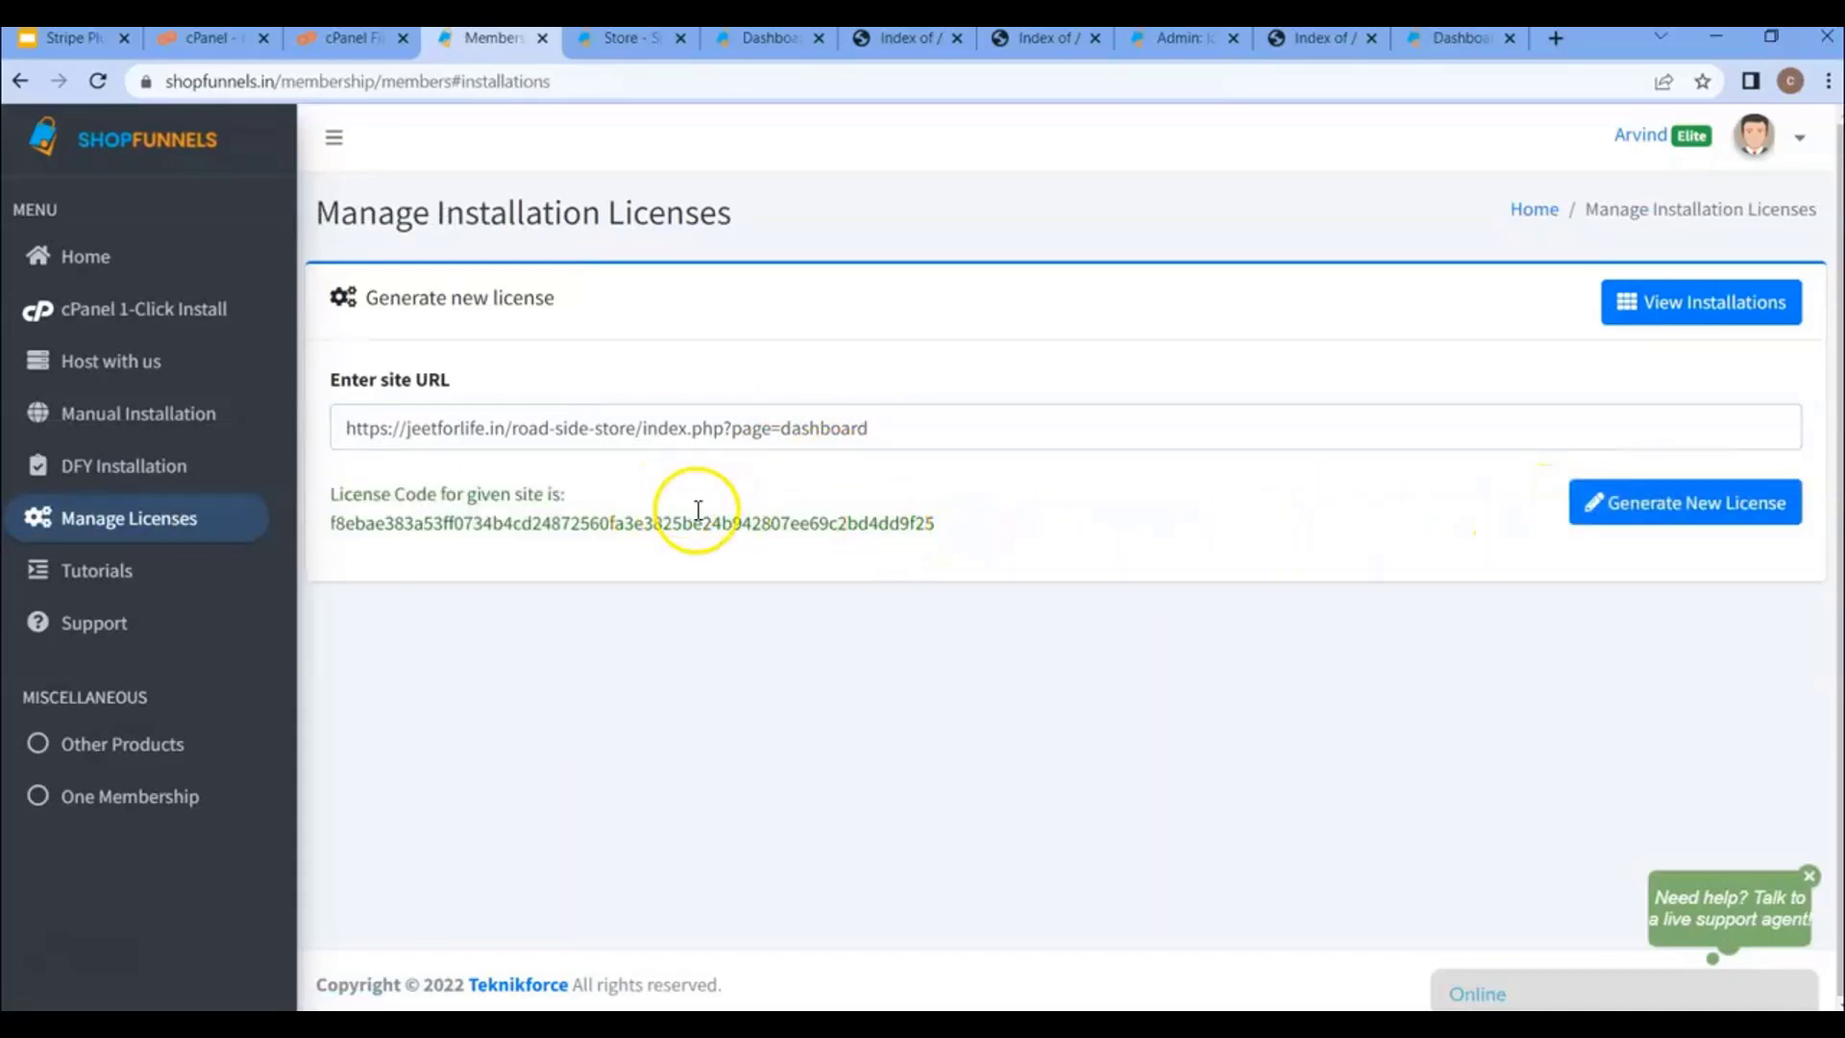
pyautogui.doubleClick(704, 519)
pyautogui.hotkey('ctrl', 'c')
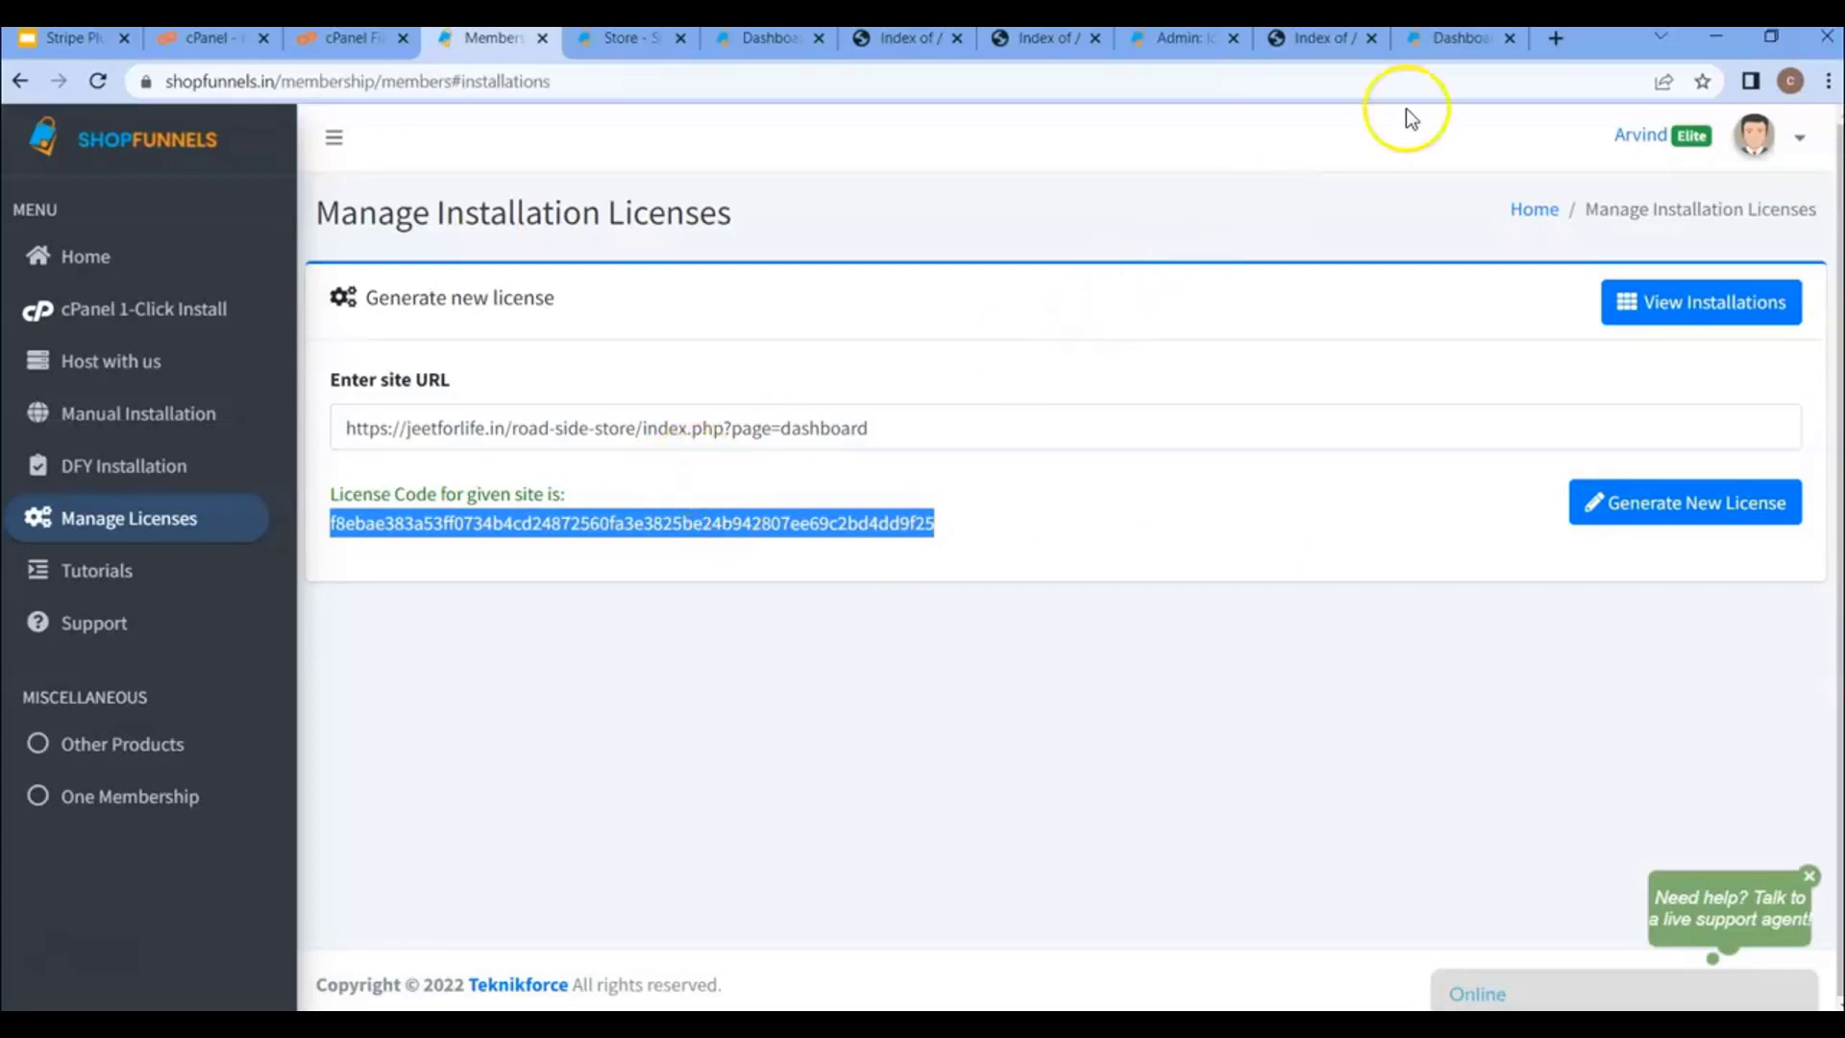
pyautogui.click(1449, 53)
pyautogui.click(897, 576)
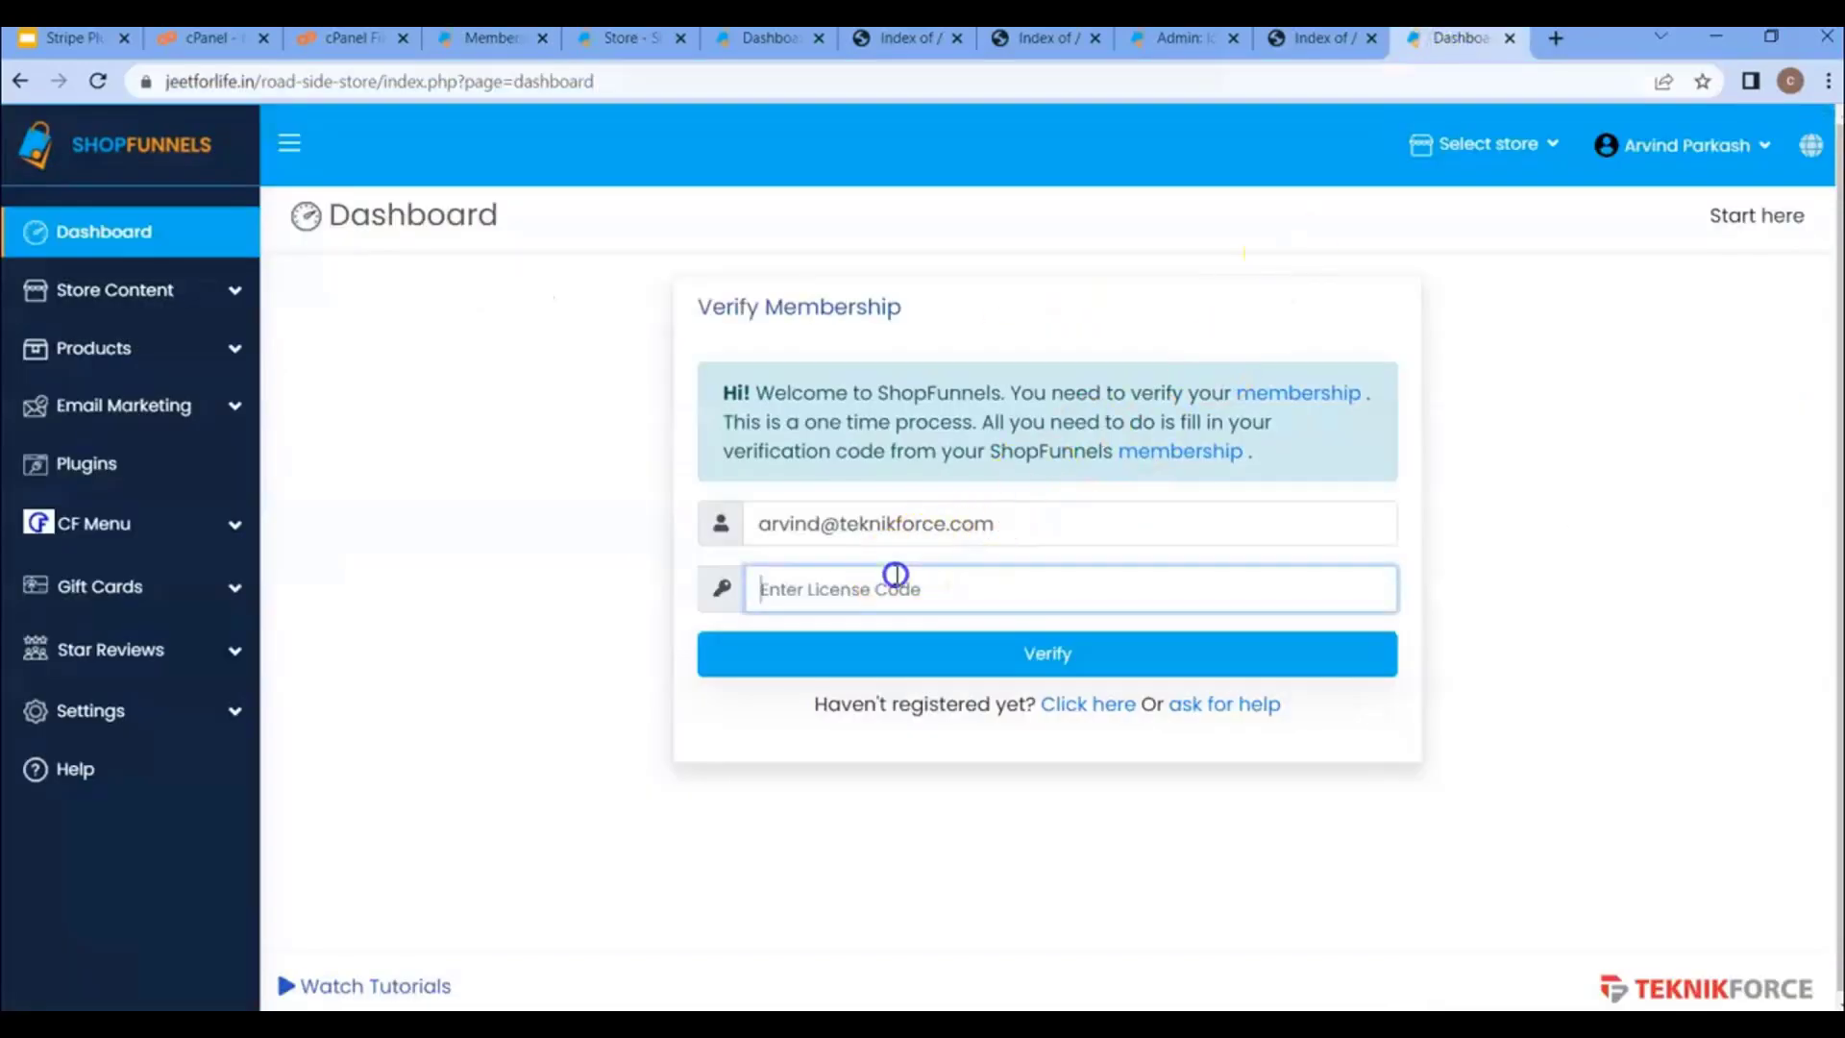
pyautogui.hotkey('ctrl', 'v')
pyautogui.click(1041, 652)
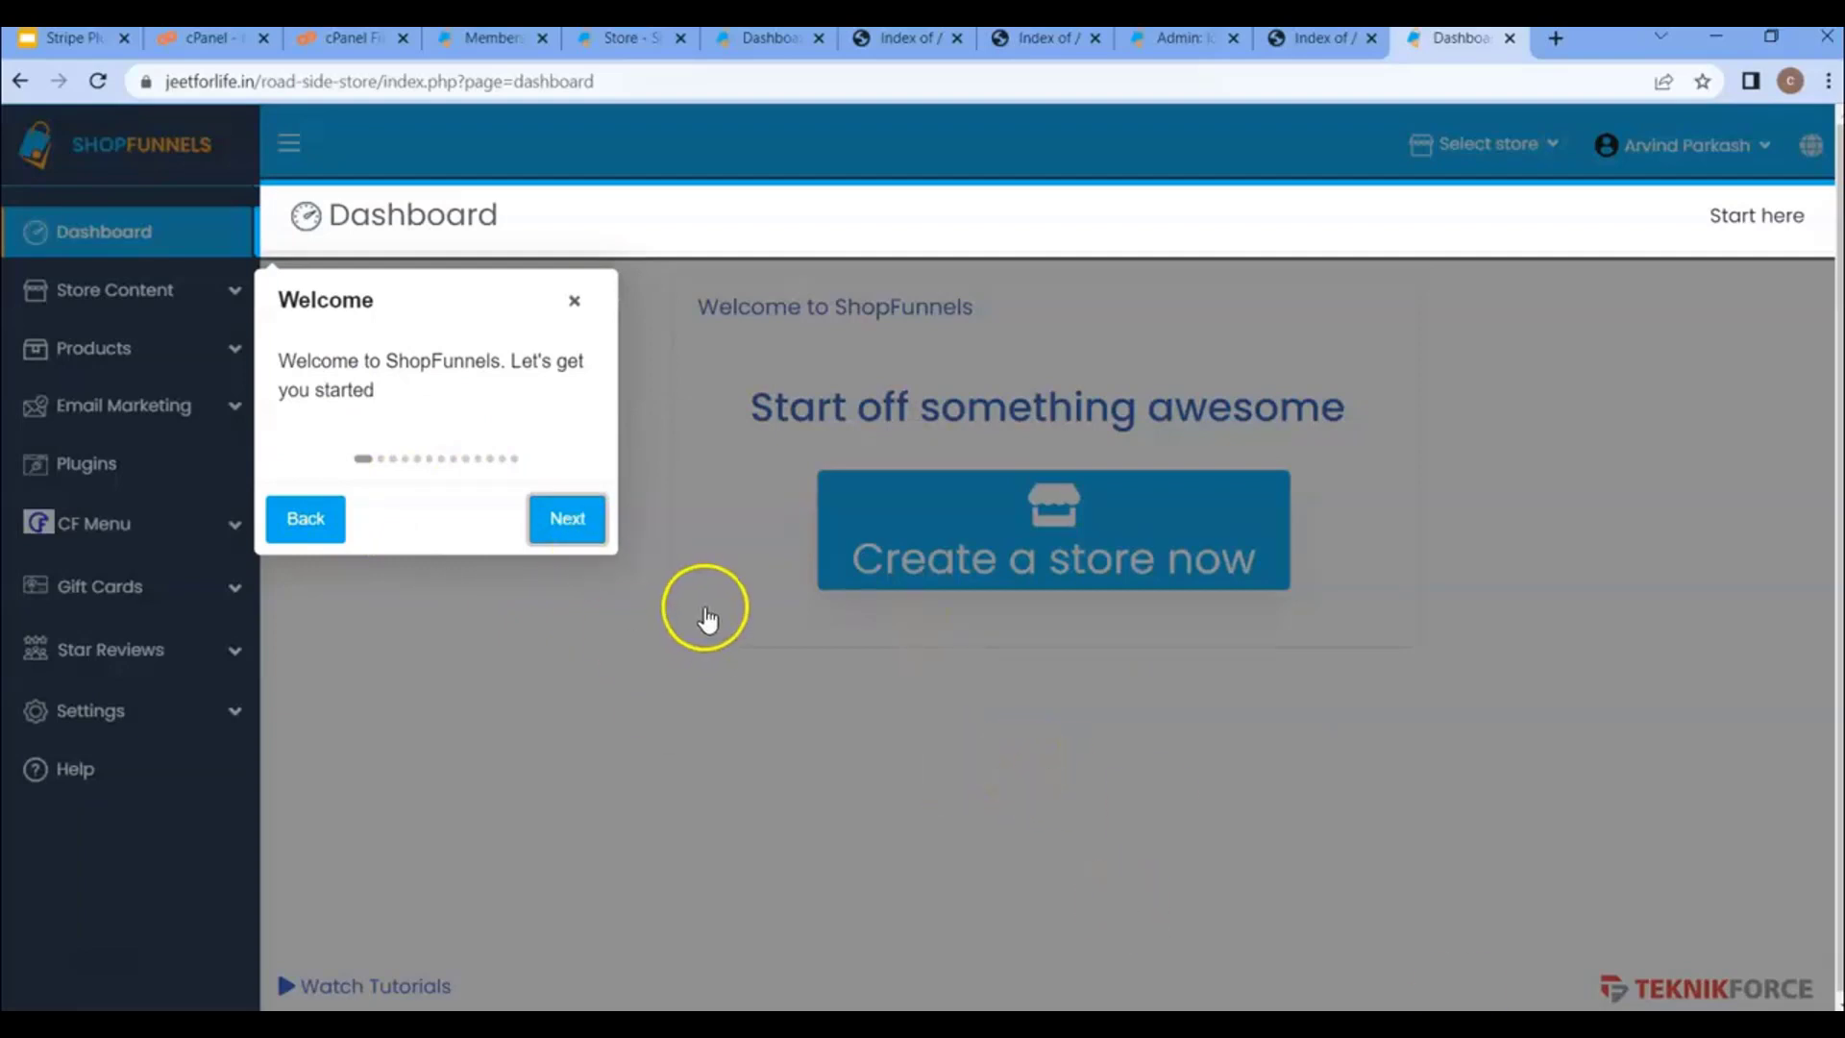
# - Dismiss the welcome tour and return to the cPanel home page
pyautogui.click(574, 300)
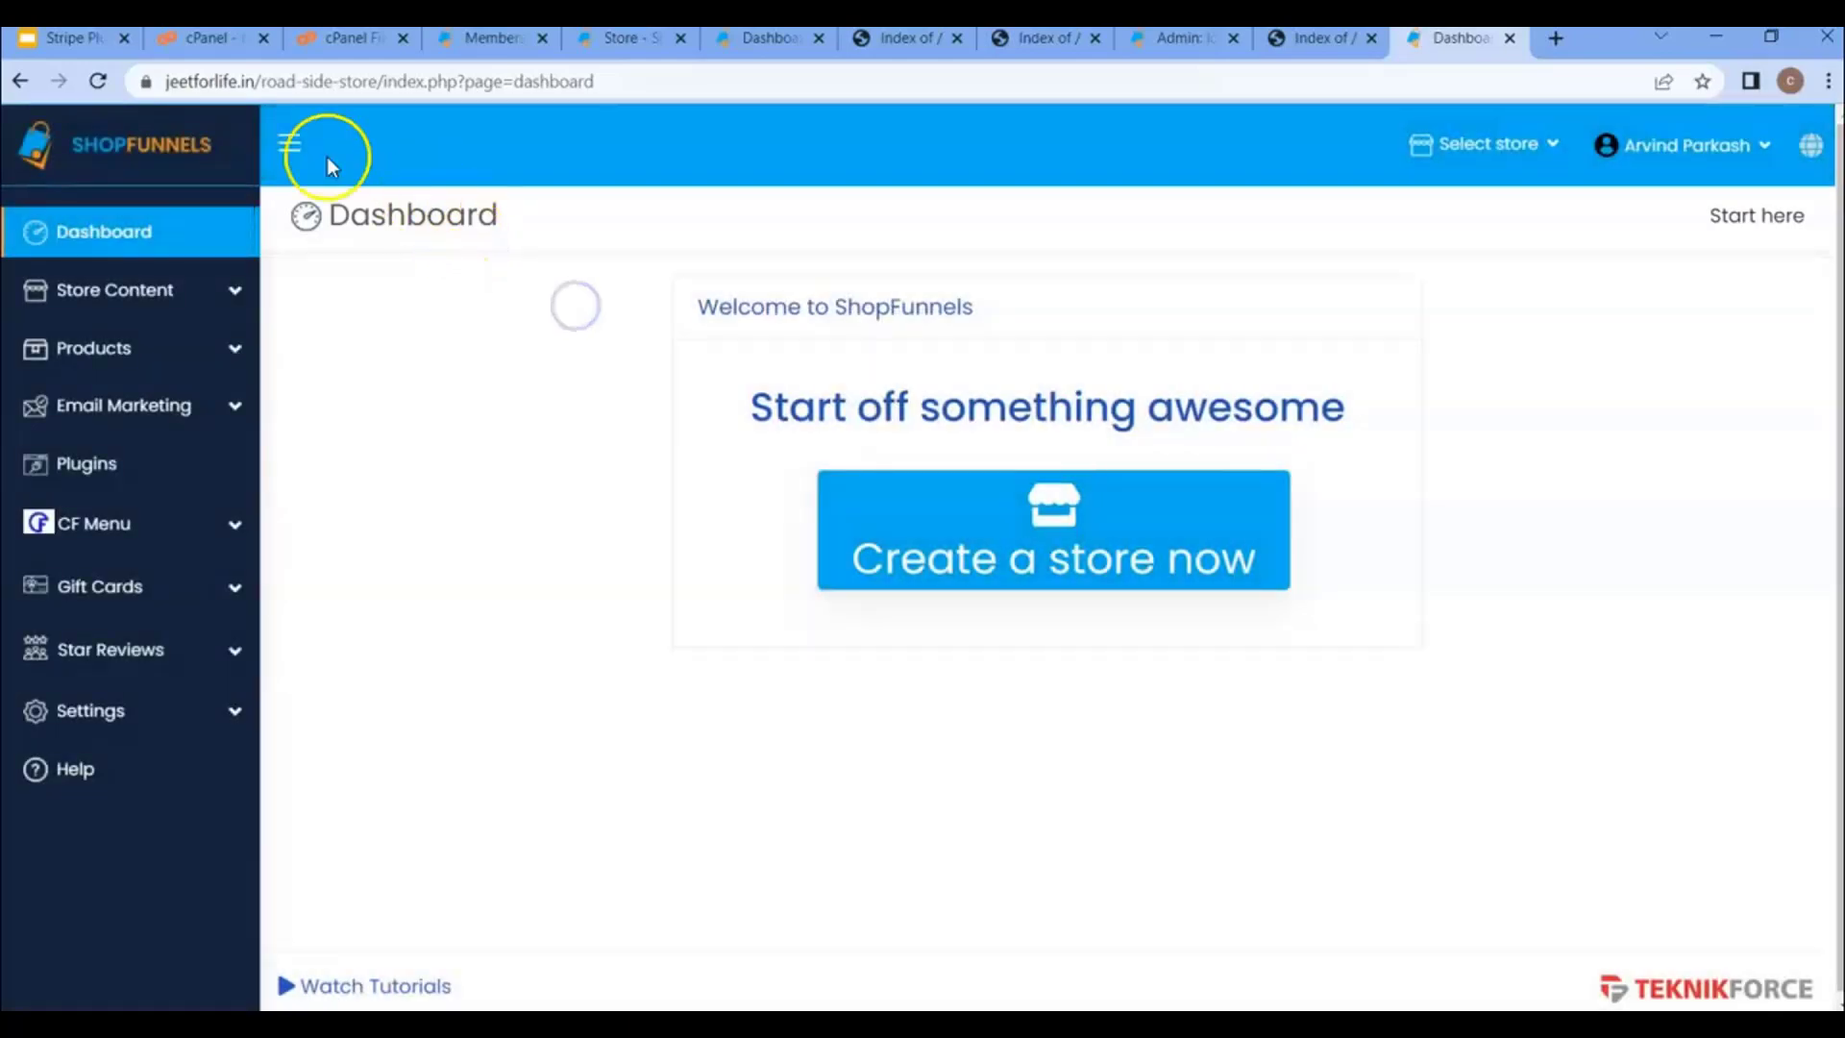
pyautogui.click(197, 37)
pyautogui.click(27, 198)
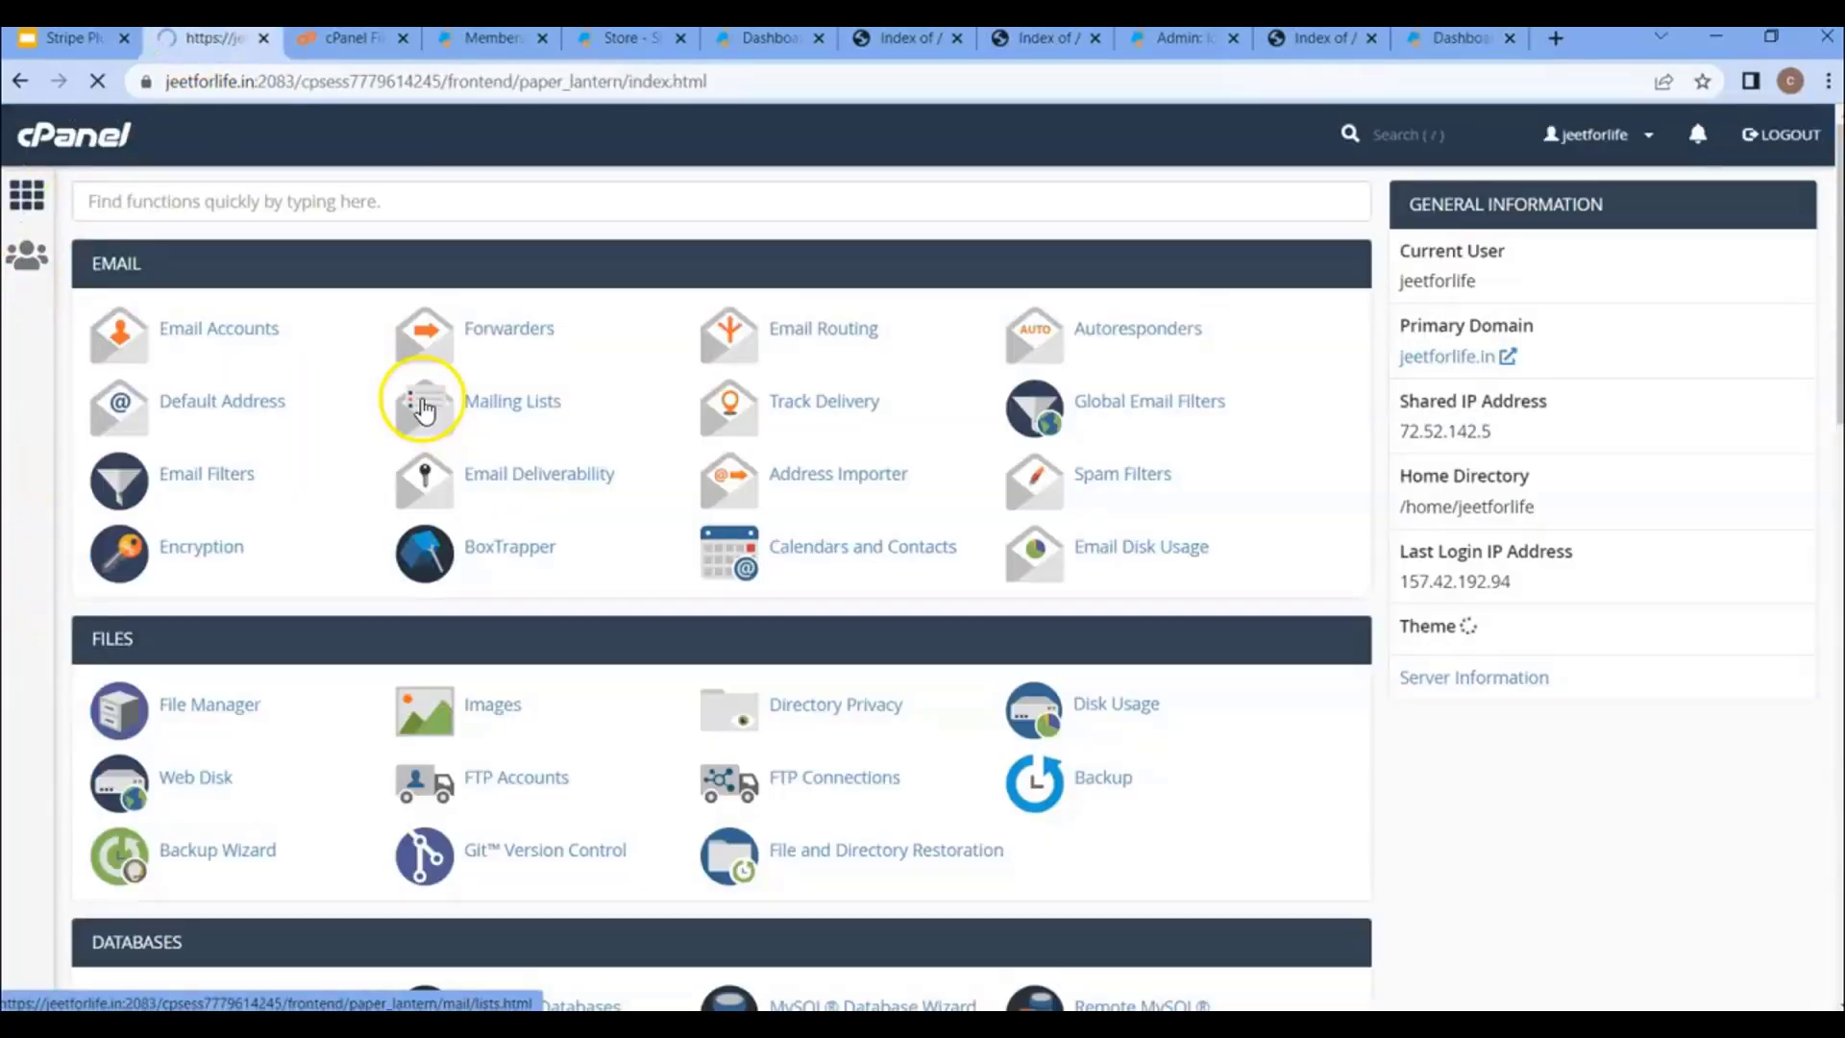
# - Open the File Manager in a separate tab and go back to cPanel home
pyautogui.scroll(-1, 423, 554)
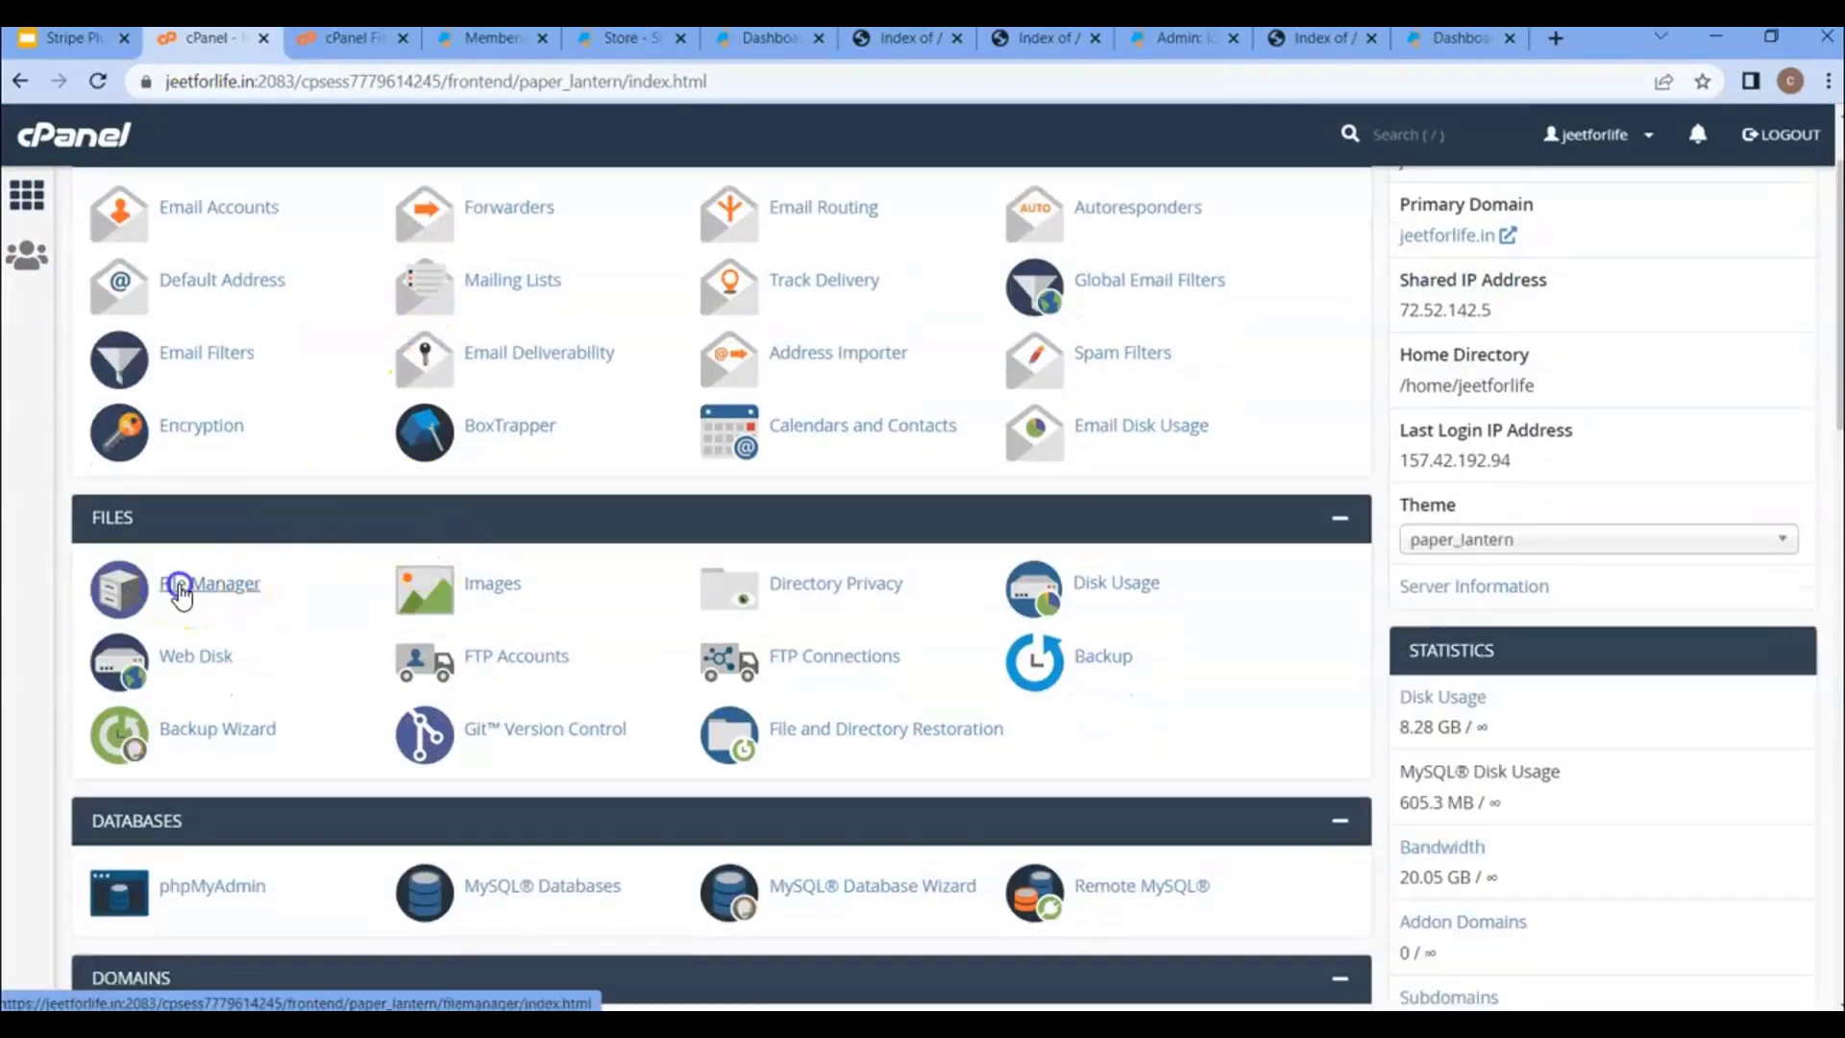
pyautogui.click(181, 586)
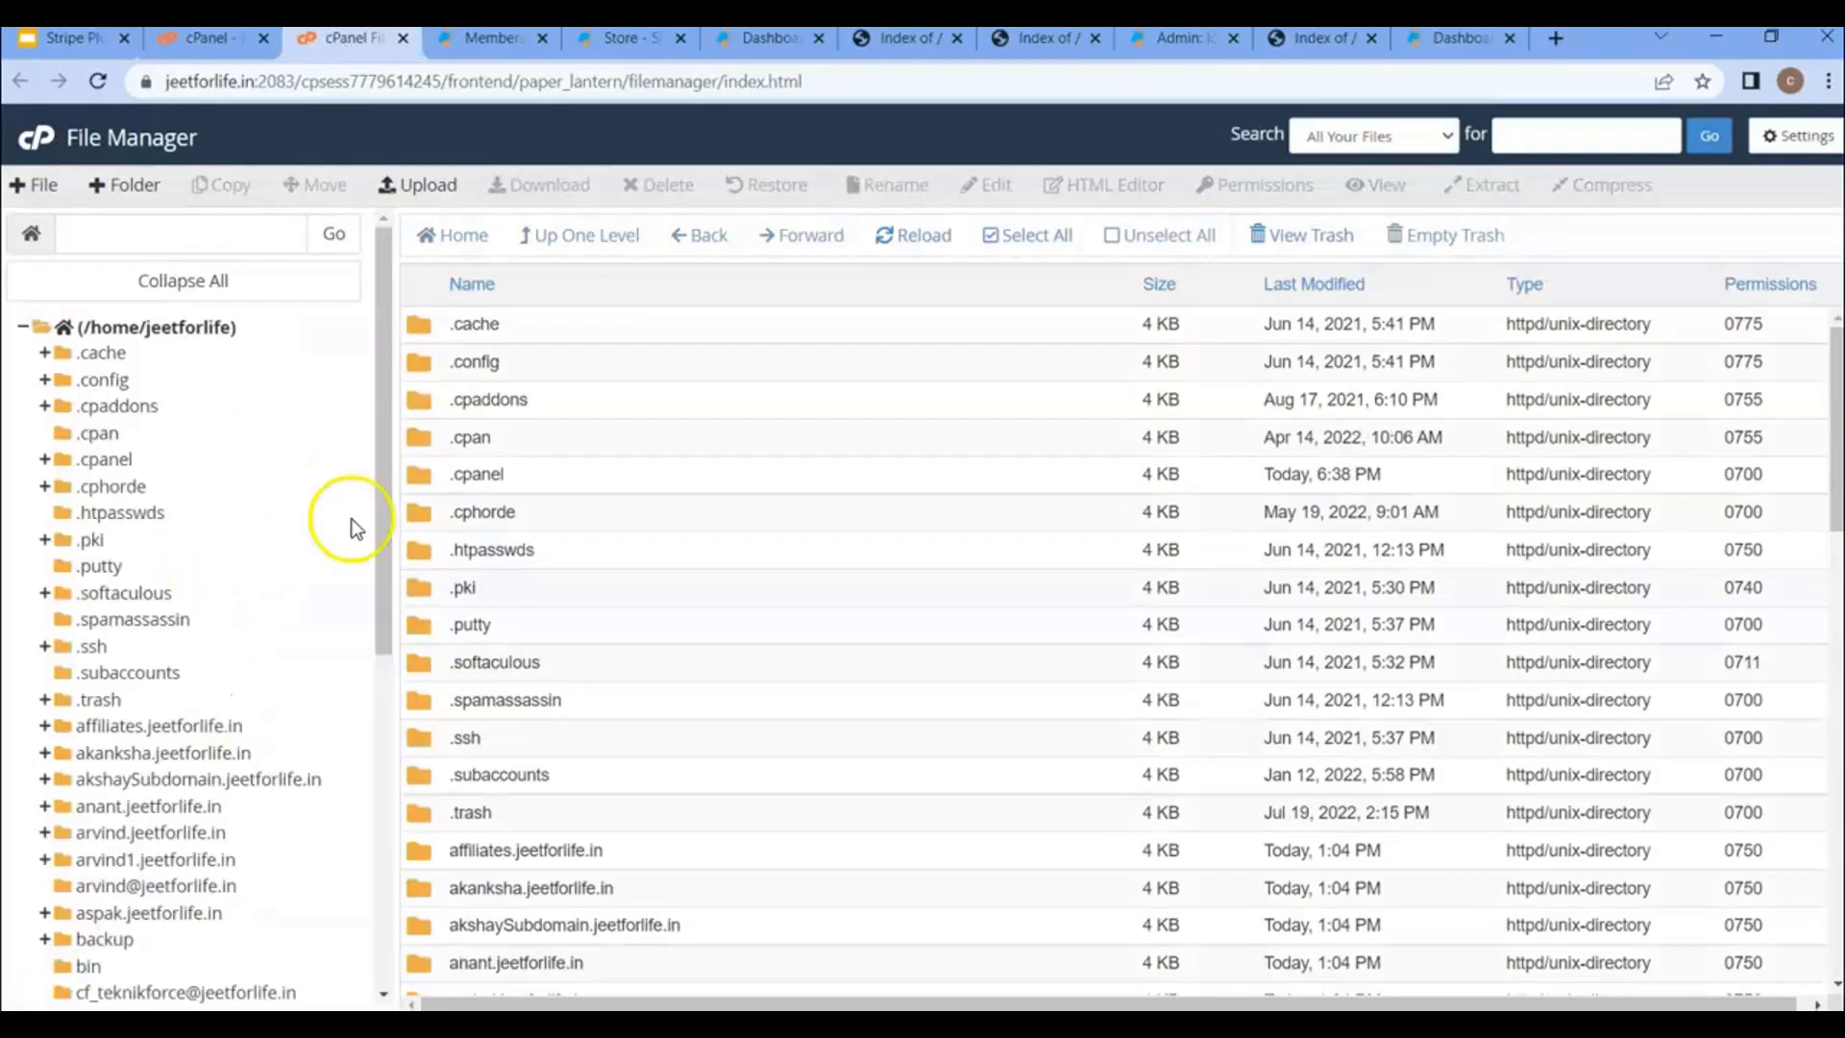
pyautogui.scroll(-3, 144, 555)
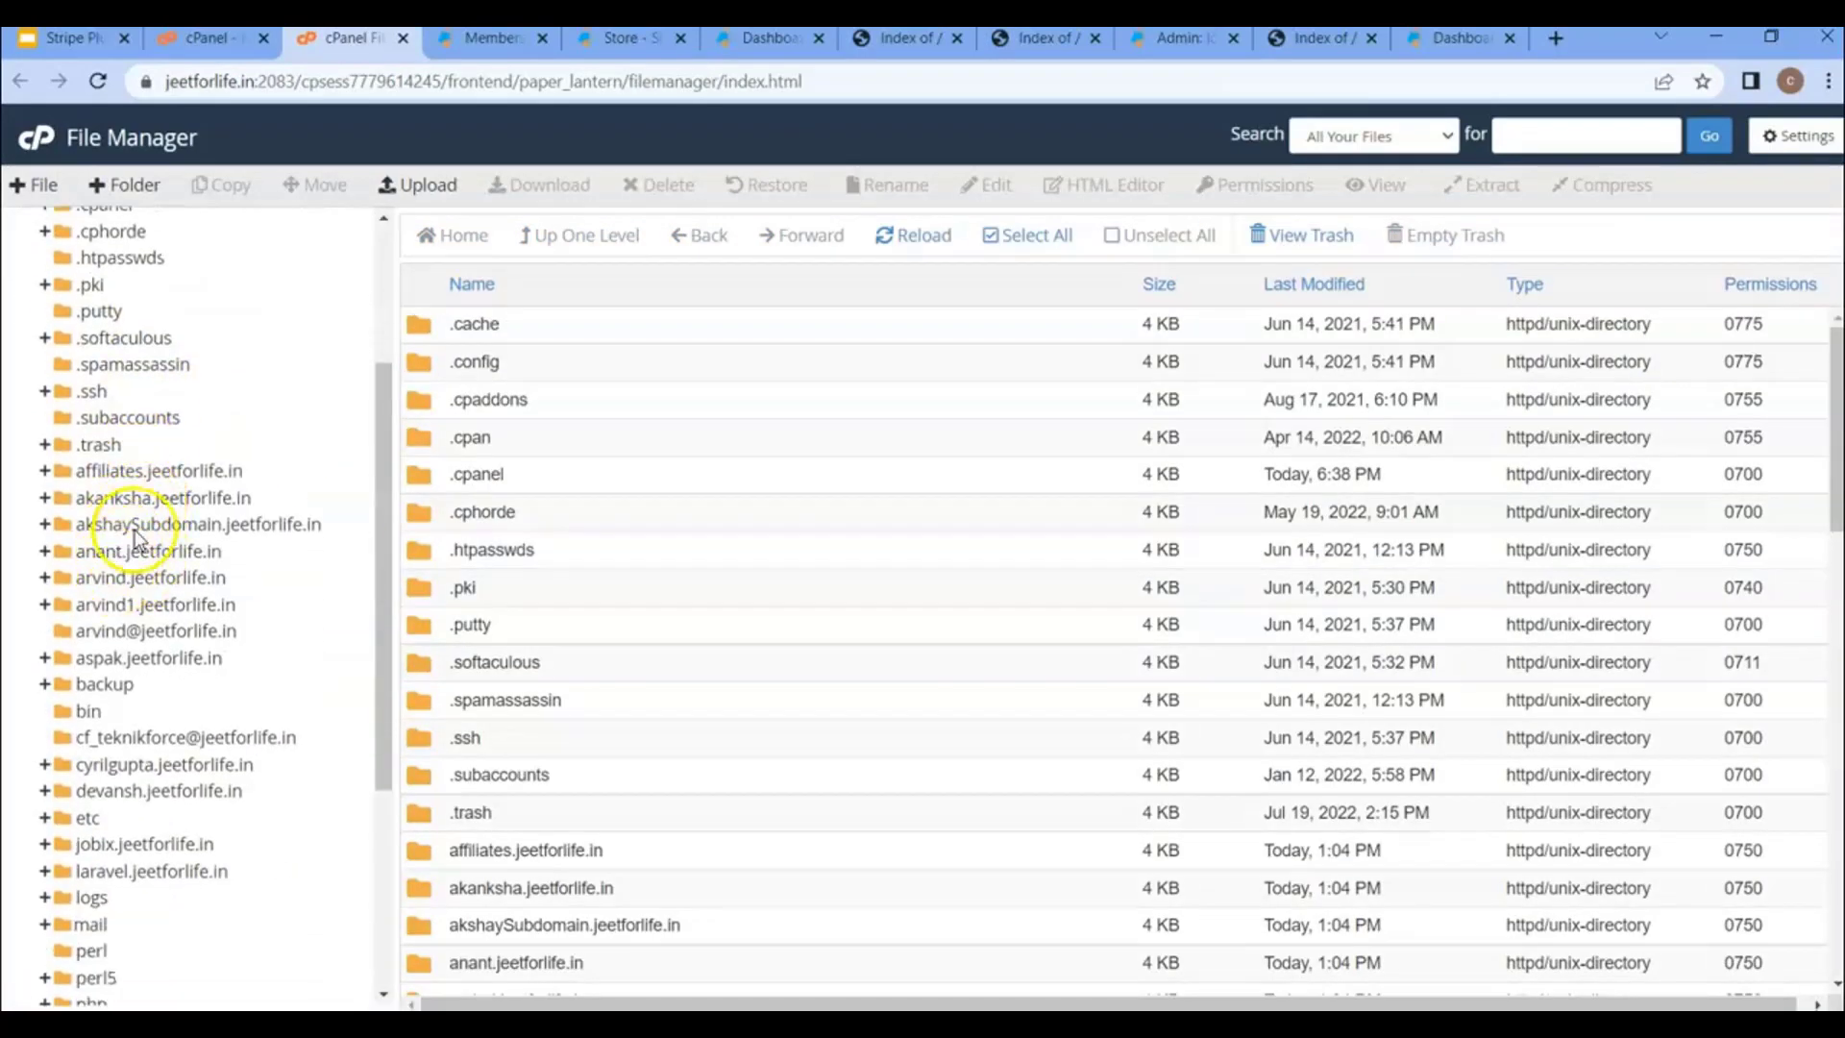
pyautogui.scroll(-3, 144, 509)
pyautogui.click(198, 39)
# - Create subdomain pizzas.jeetforlife.in with the suggested document root pizzas.jeetforlife.in
pyautogui.scroll(-1, 382, 401)
pyautogui.scroll(-3, 382, 396)
pyautogui.click(1057, 709)
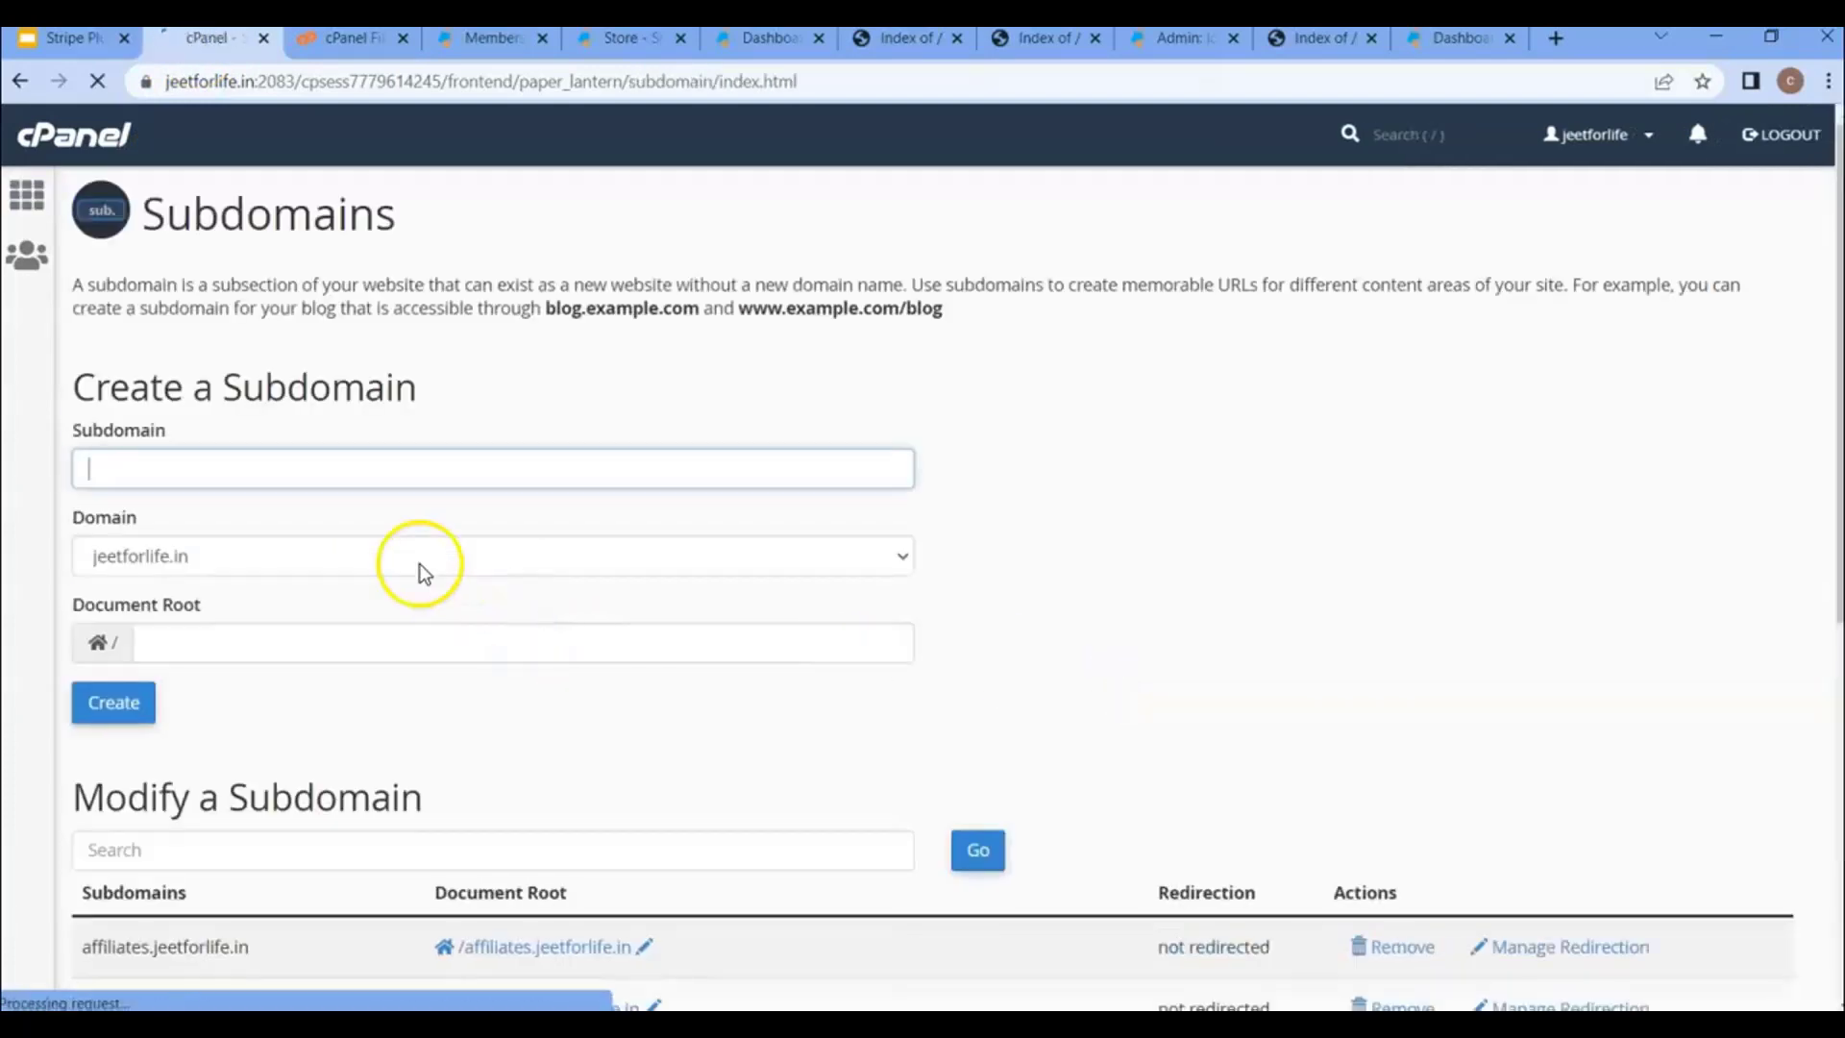
pyautogui.click(304, 475)
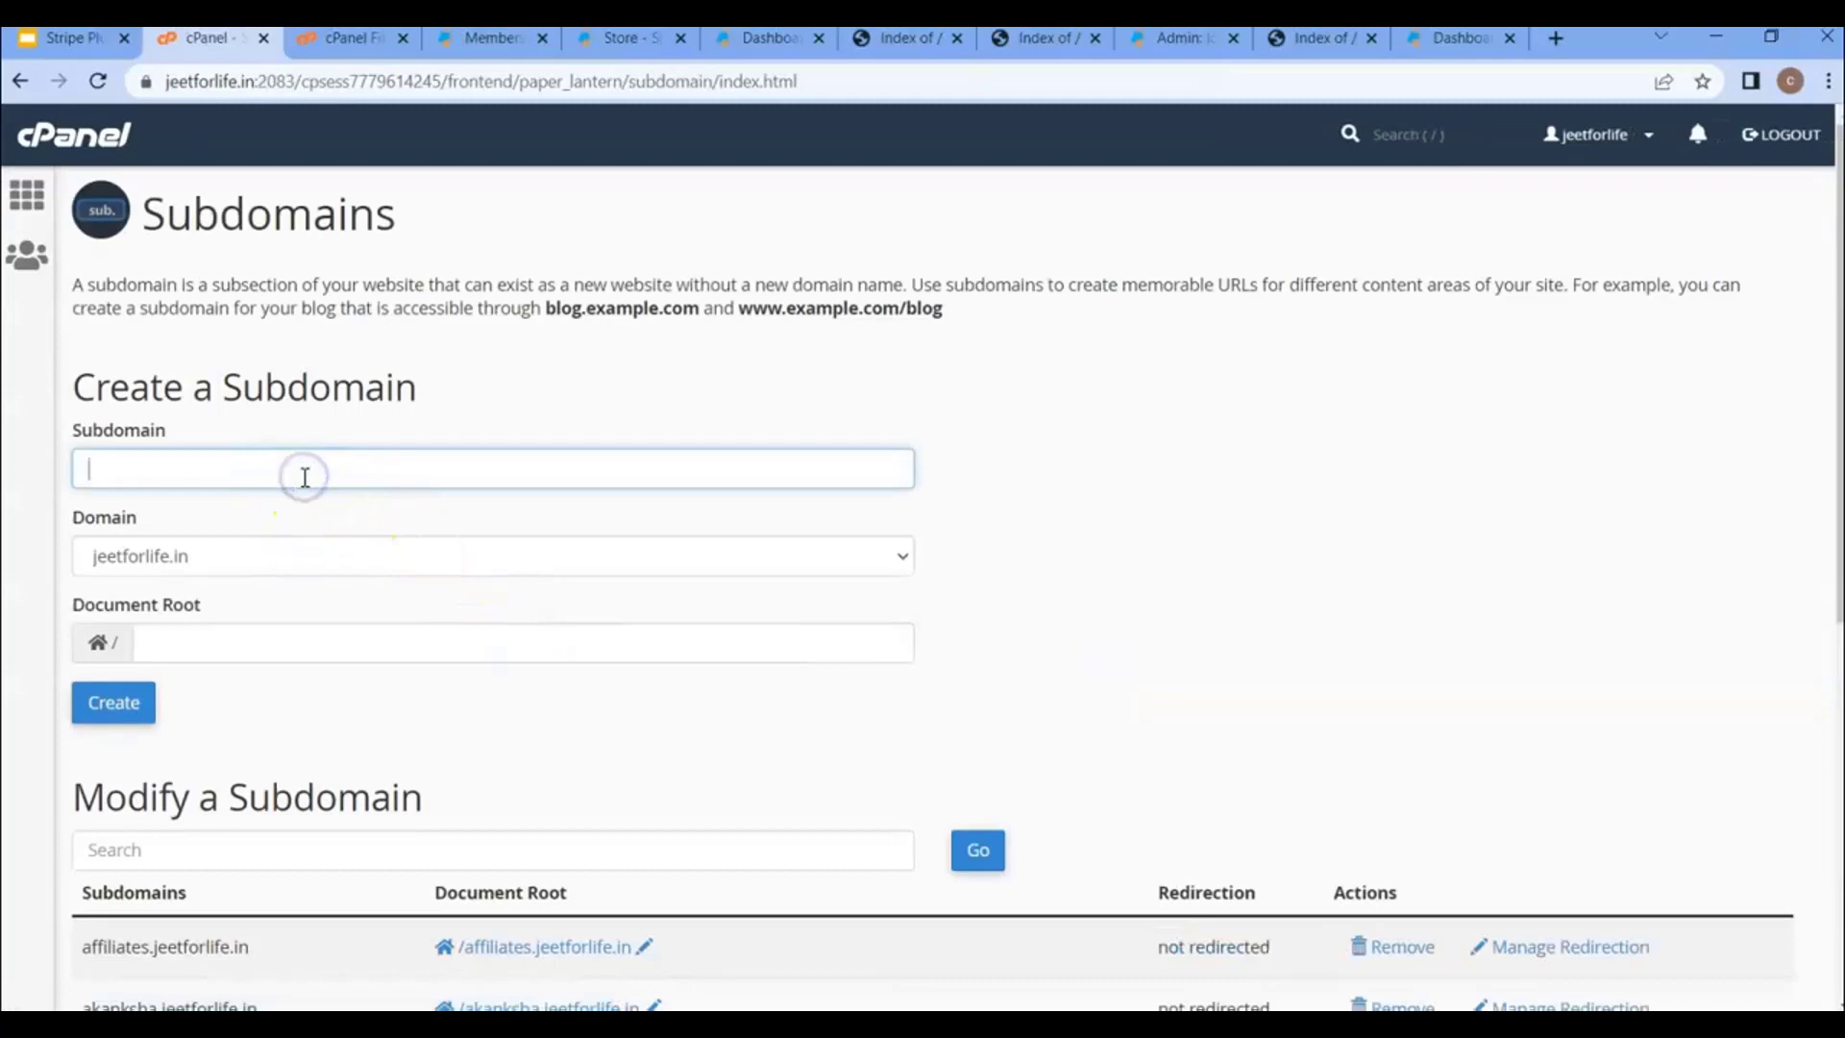
pyautogui.write('pizzas')
pyautogui.click(244, 636)
pyautogui.click(280, 692)
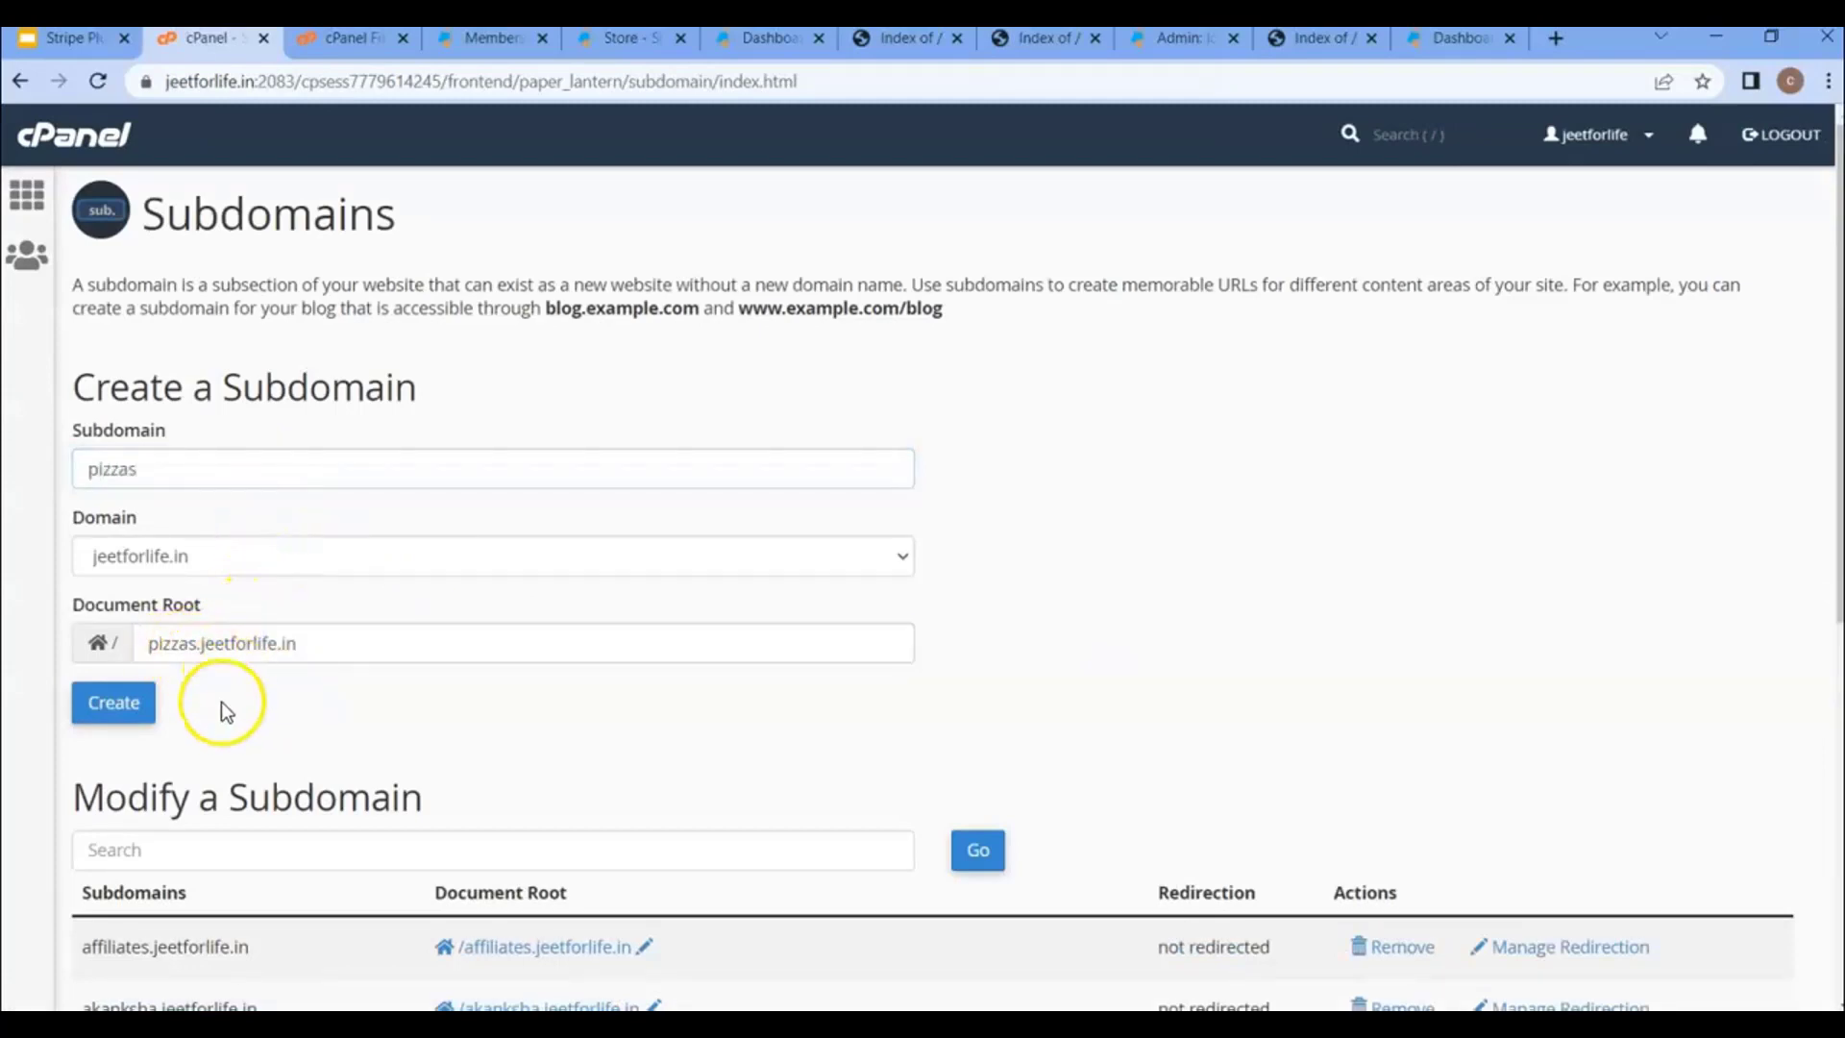
pyautogui.click(113, 702)
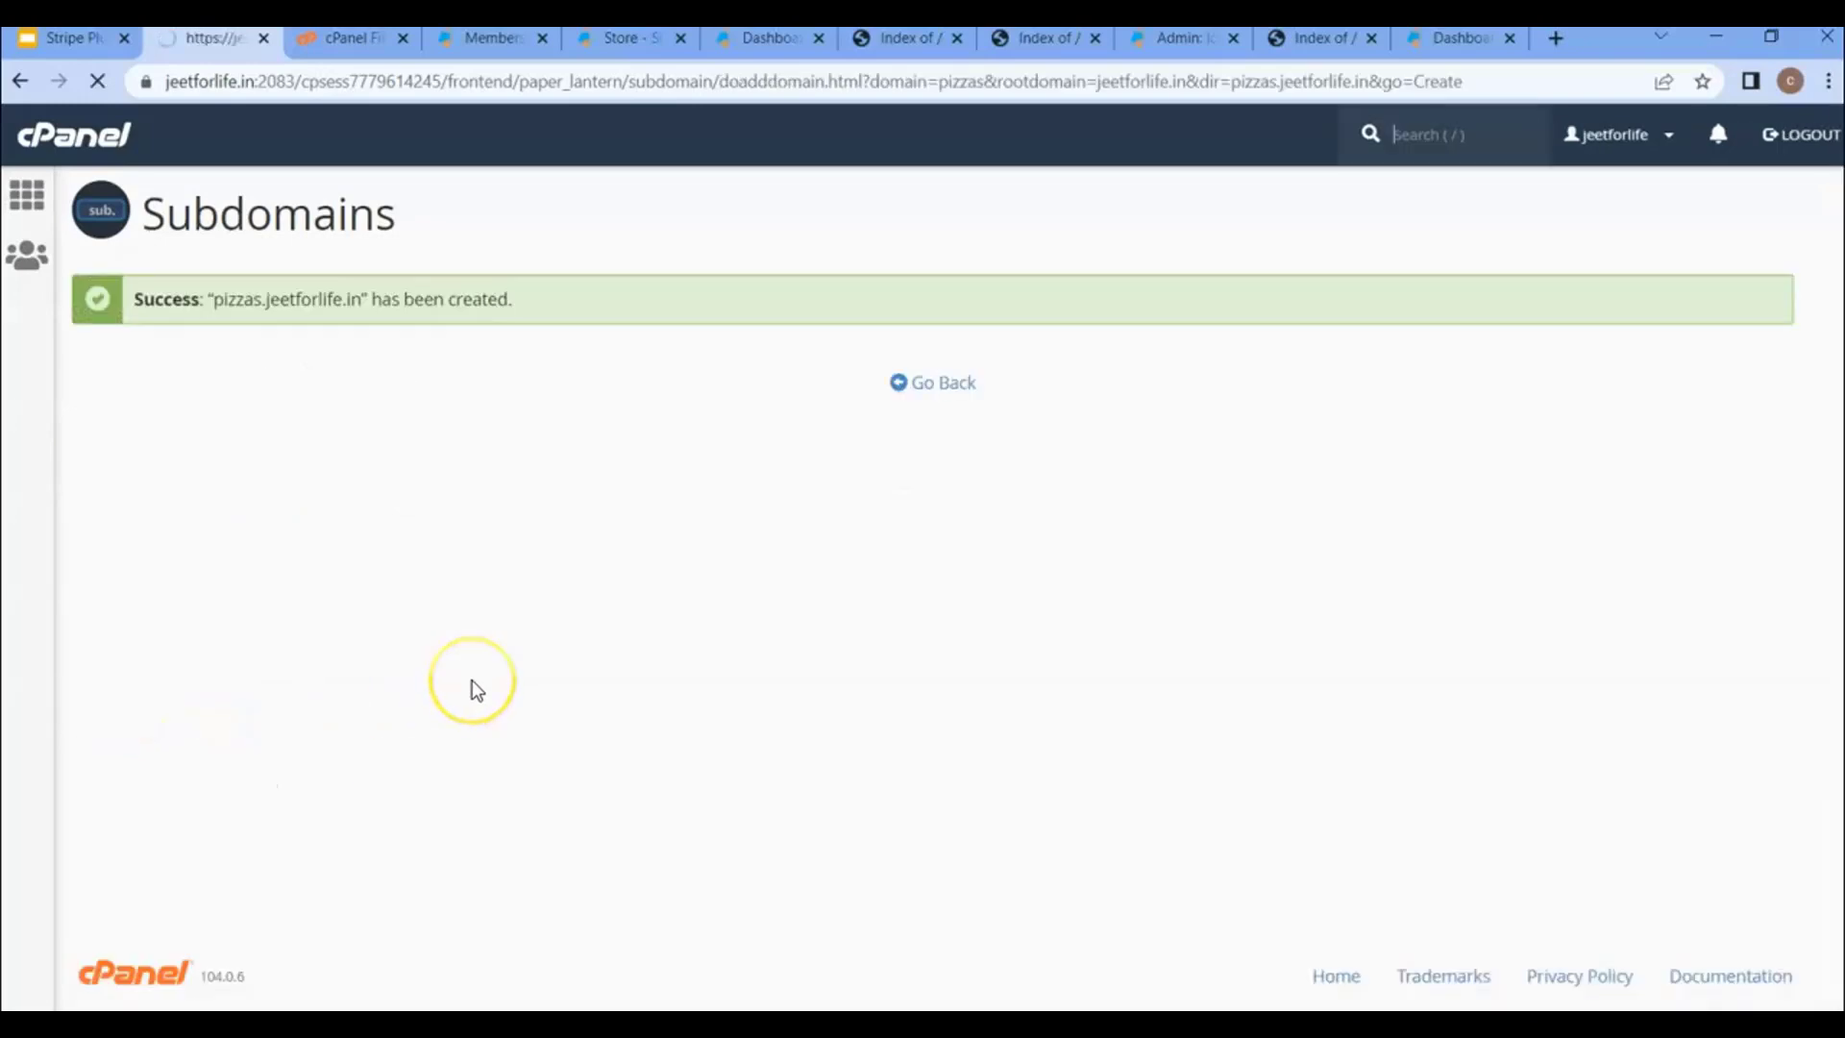
pyautogui.click(932, 384)
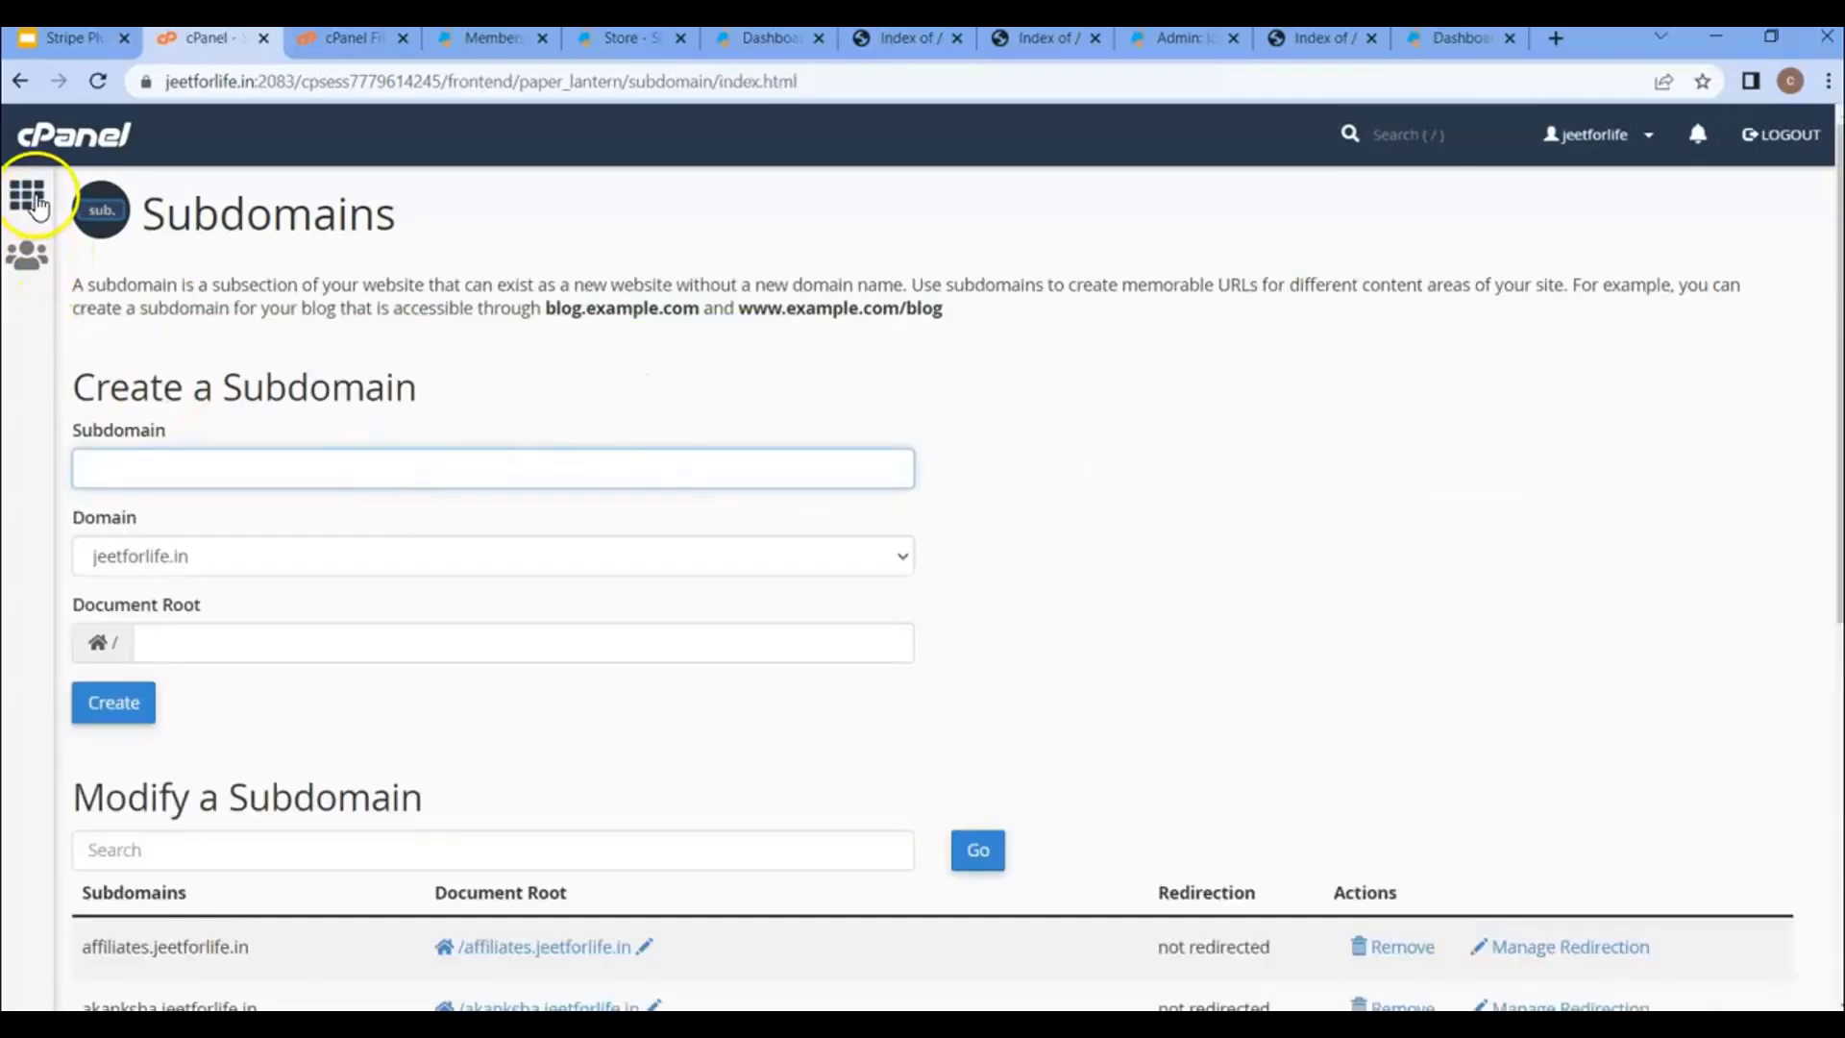
# - Filter the subdomain list to pizzas and open its document root
pyautogui.scroll(-5, 358, 332)
pyautogui.scroll(-1, 358, 333)
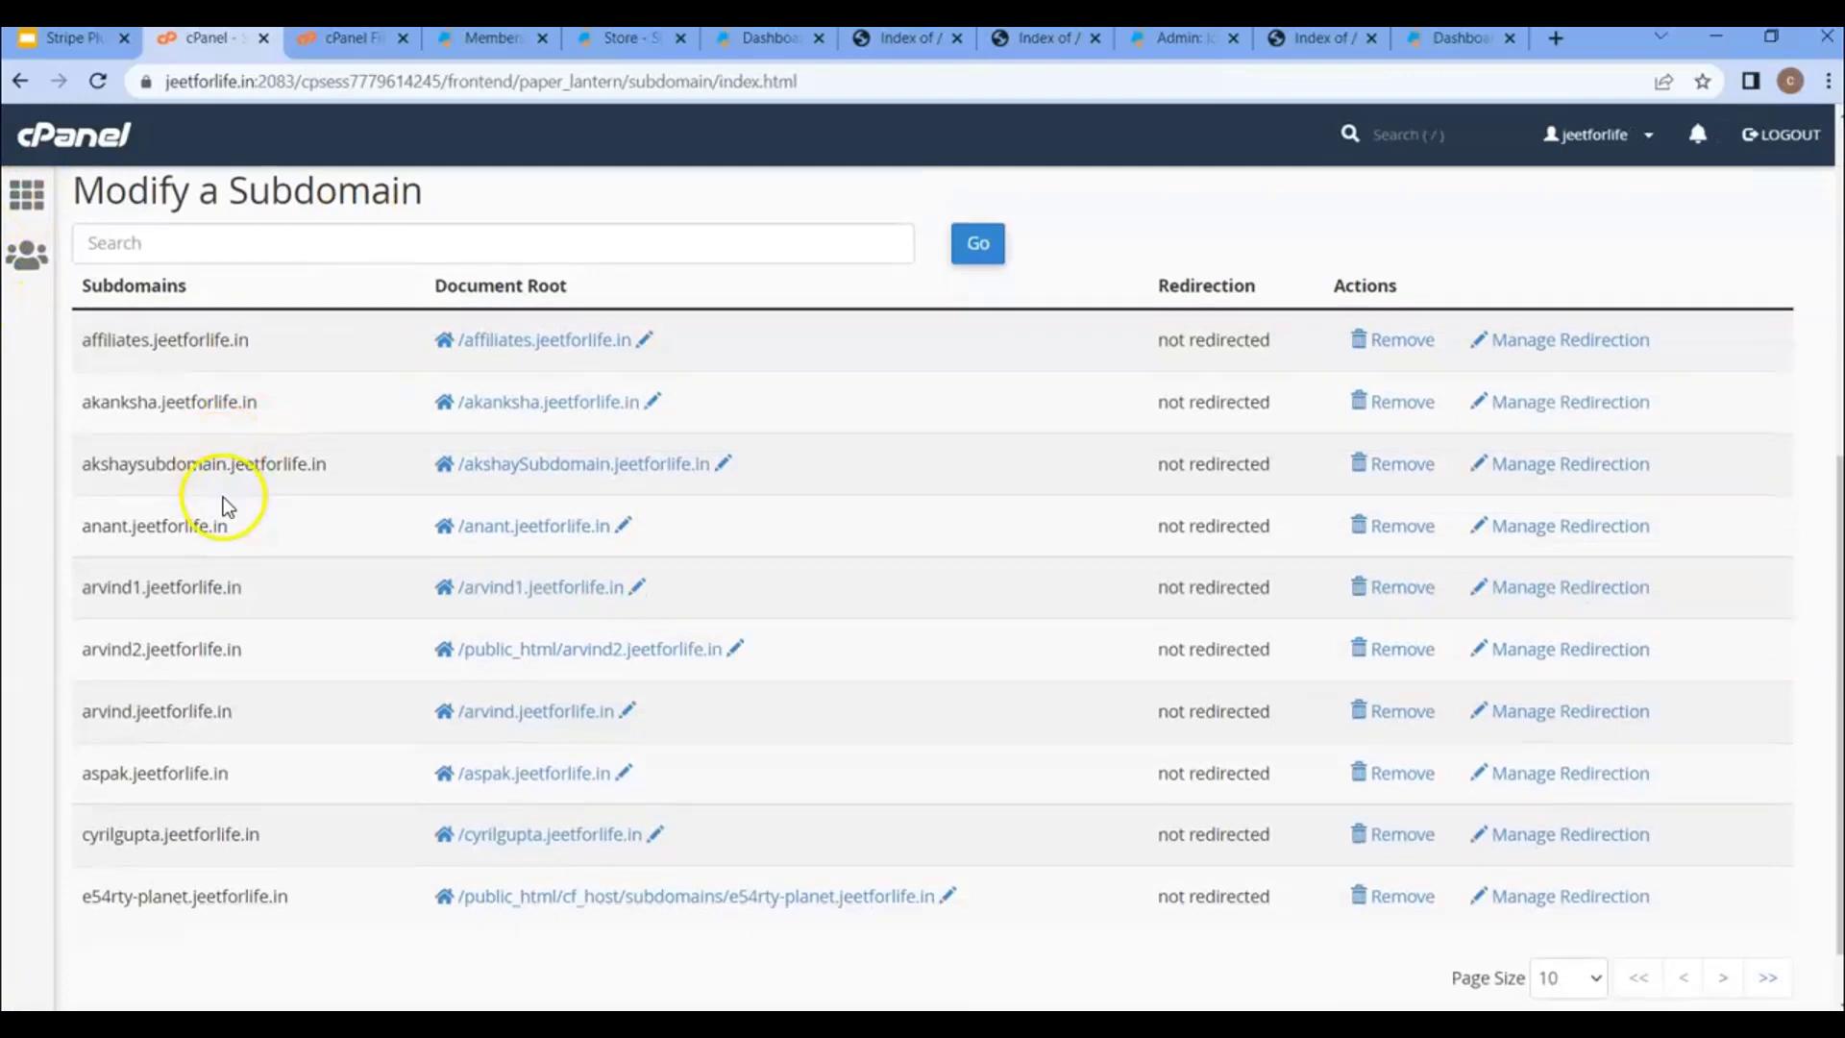
pyautogui.scroll(4, 256, 659)
pyautogui.click(253, 523)
pyautogui.write('piz')
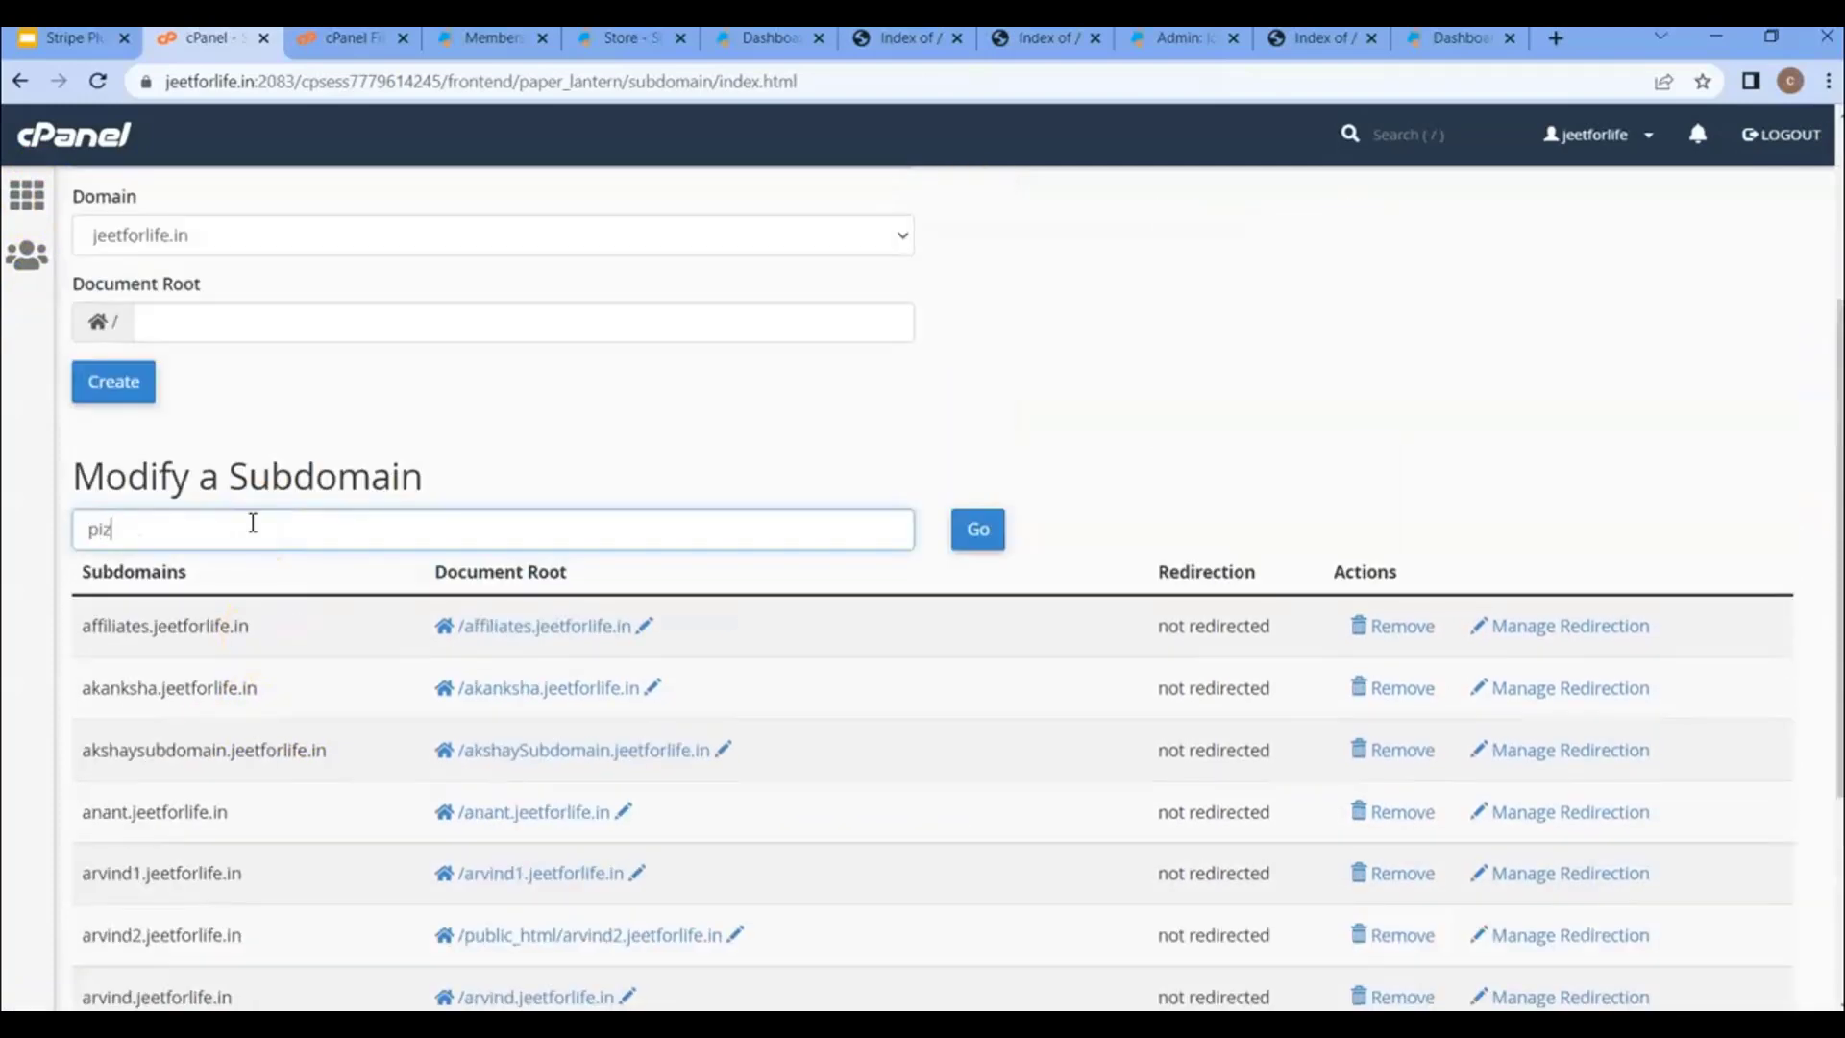
pyautogui.write('zas')
pyautogui.click(988, 538)
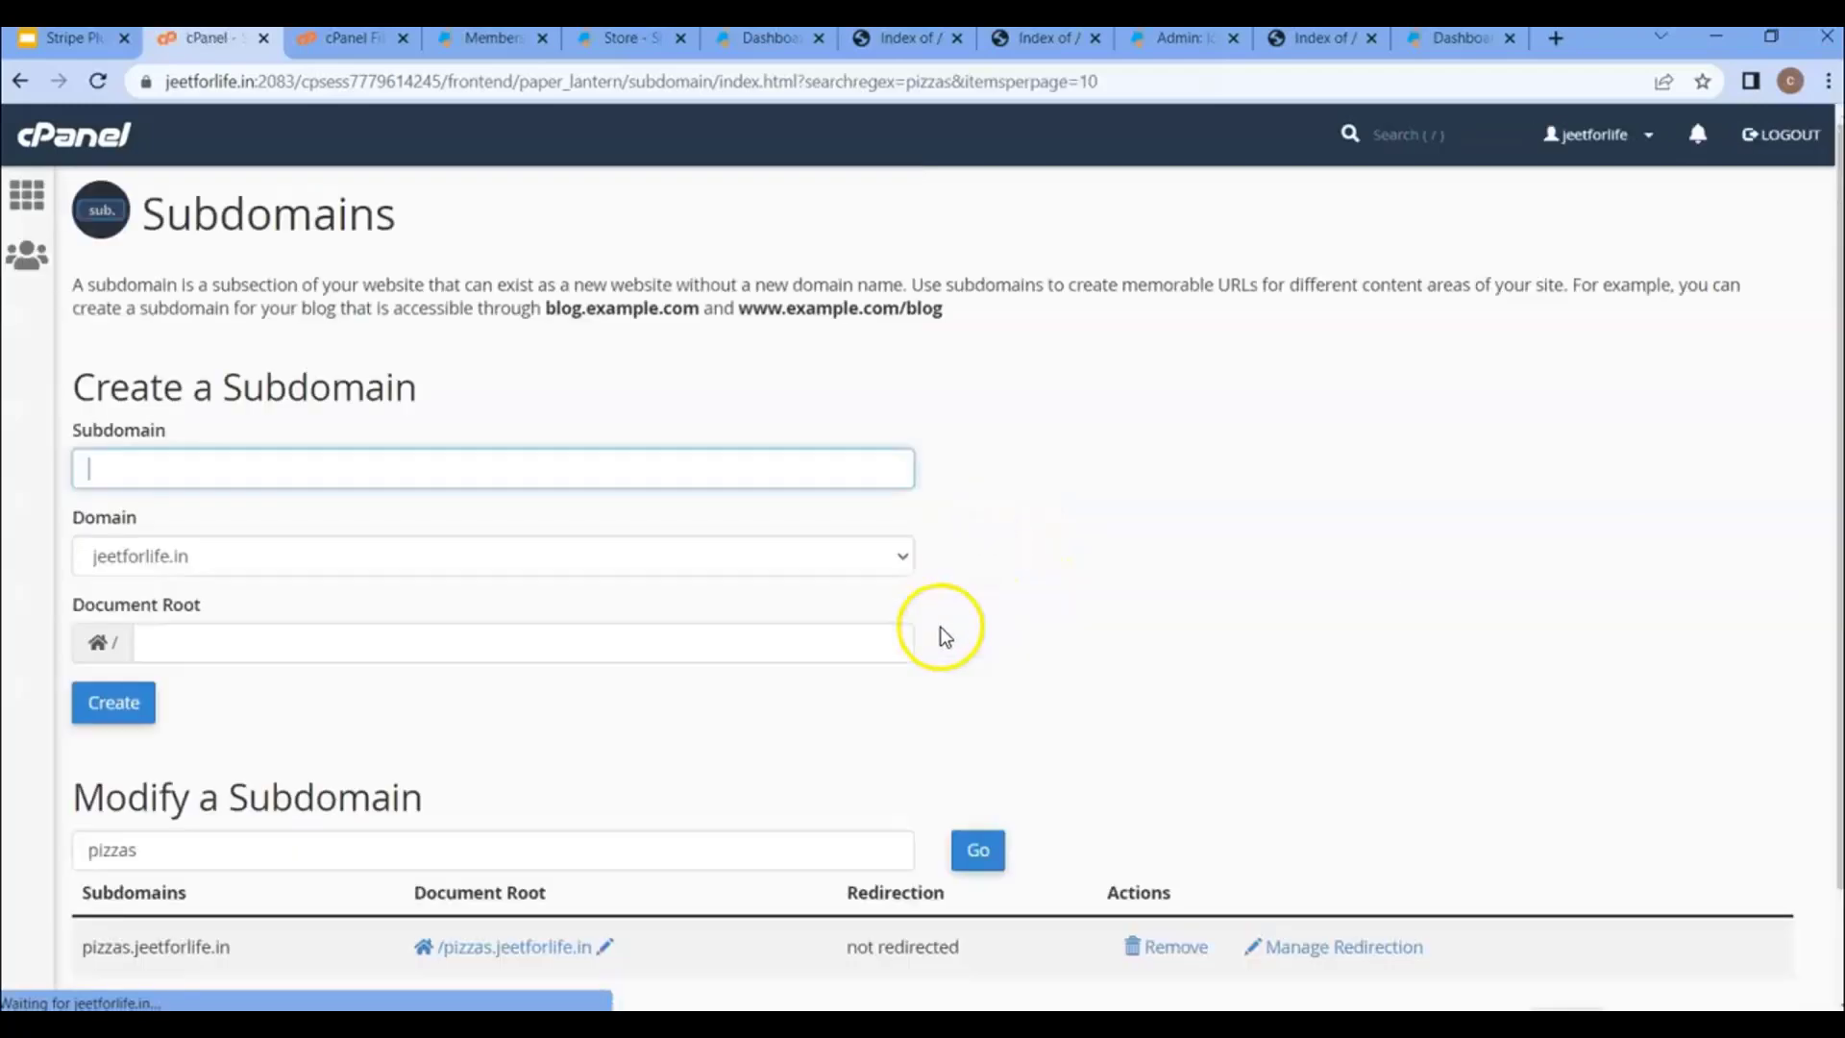
pyautogui.scroll(-1, 741, 691)
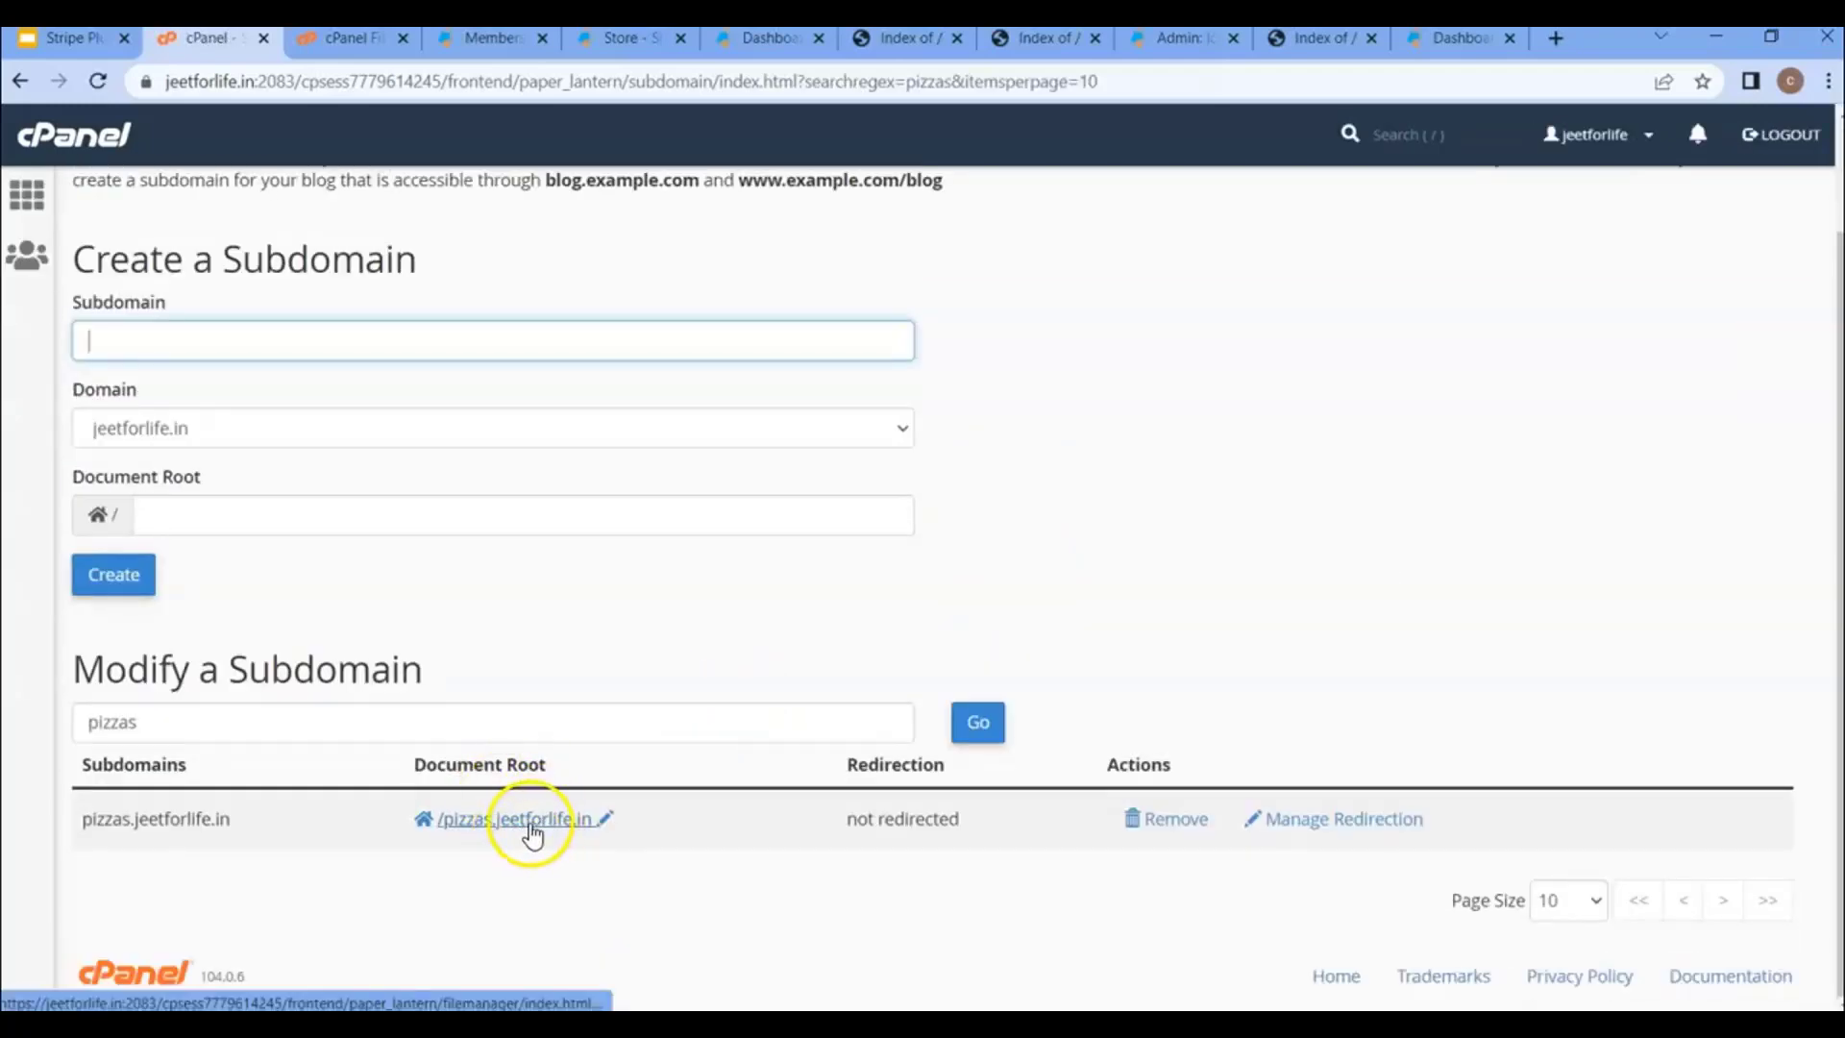
pyautogui.click(531, 821)
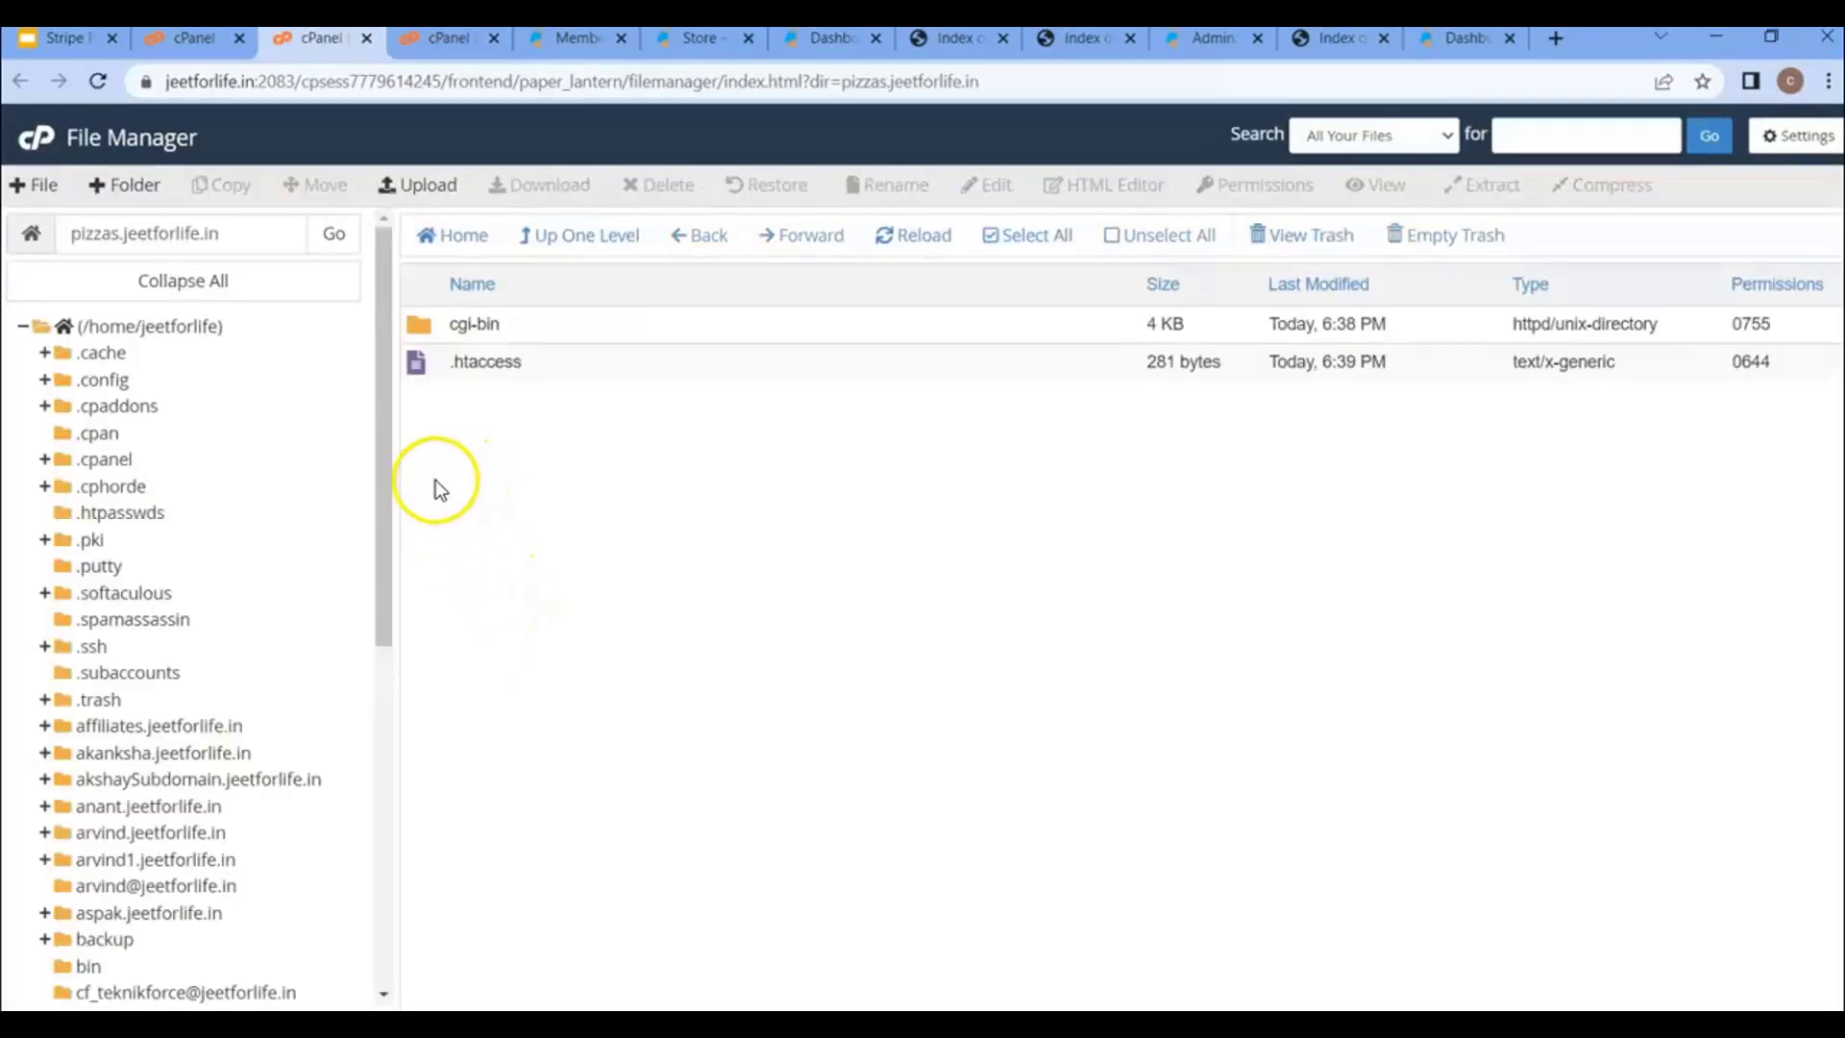
pyautogui.click(192, 37)
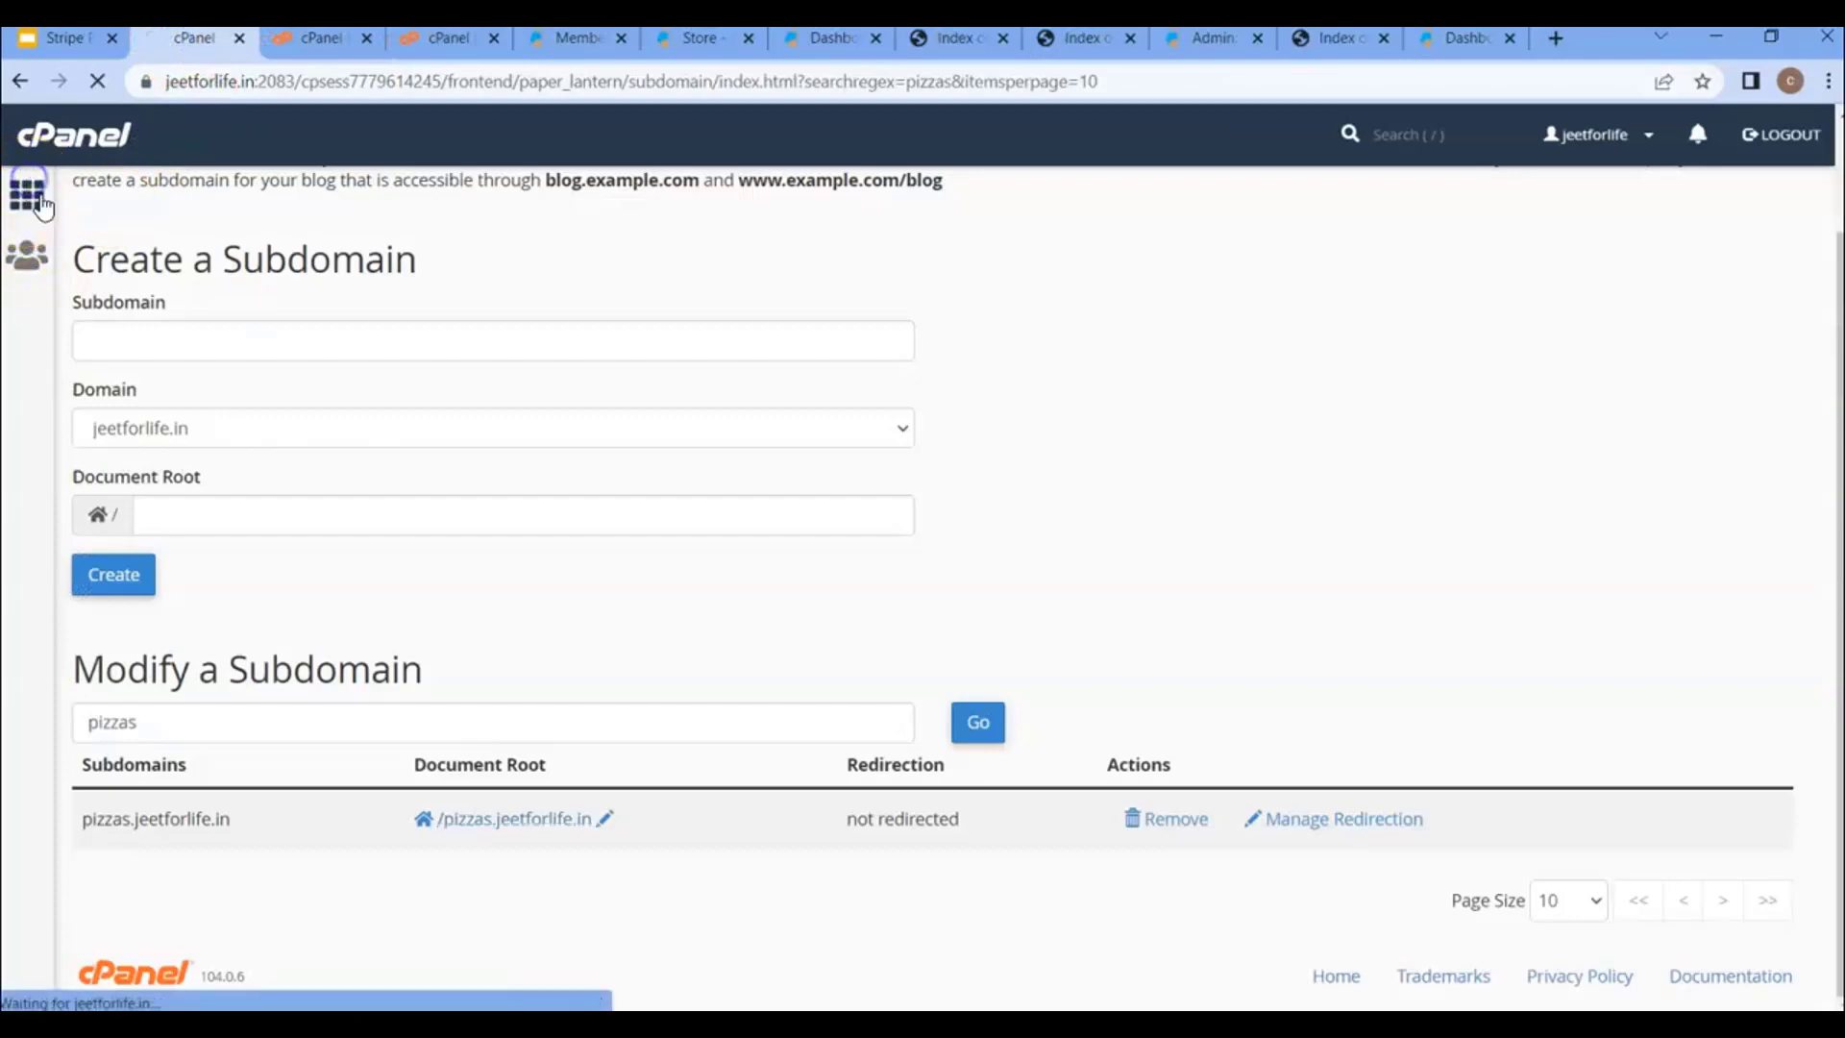
# - Open the pizzas.jeetforlife.in folder in File Manager from cPanel home
pyautogui.click(27, 197)
pyautogui.click(206, 705)
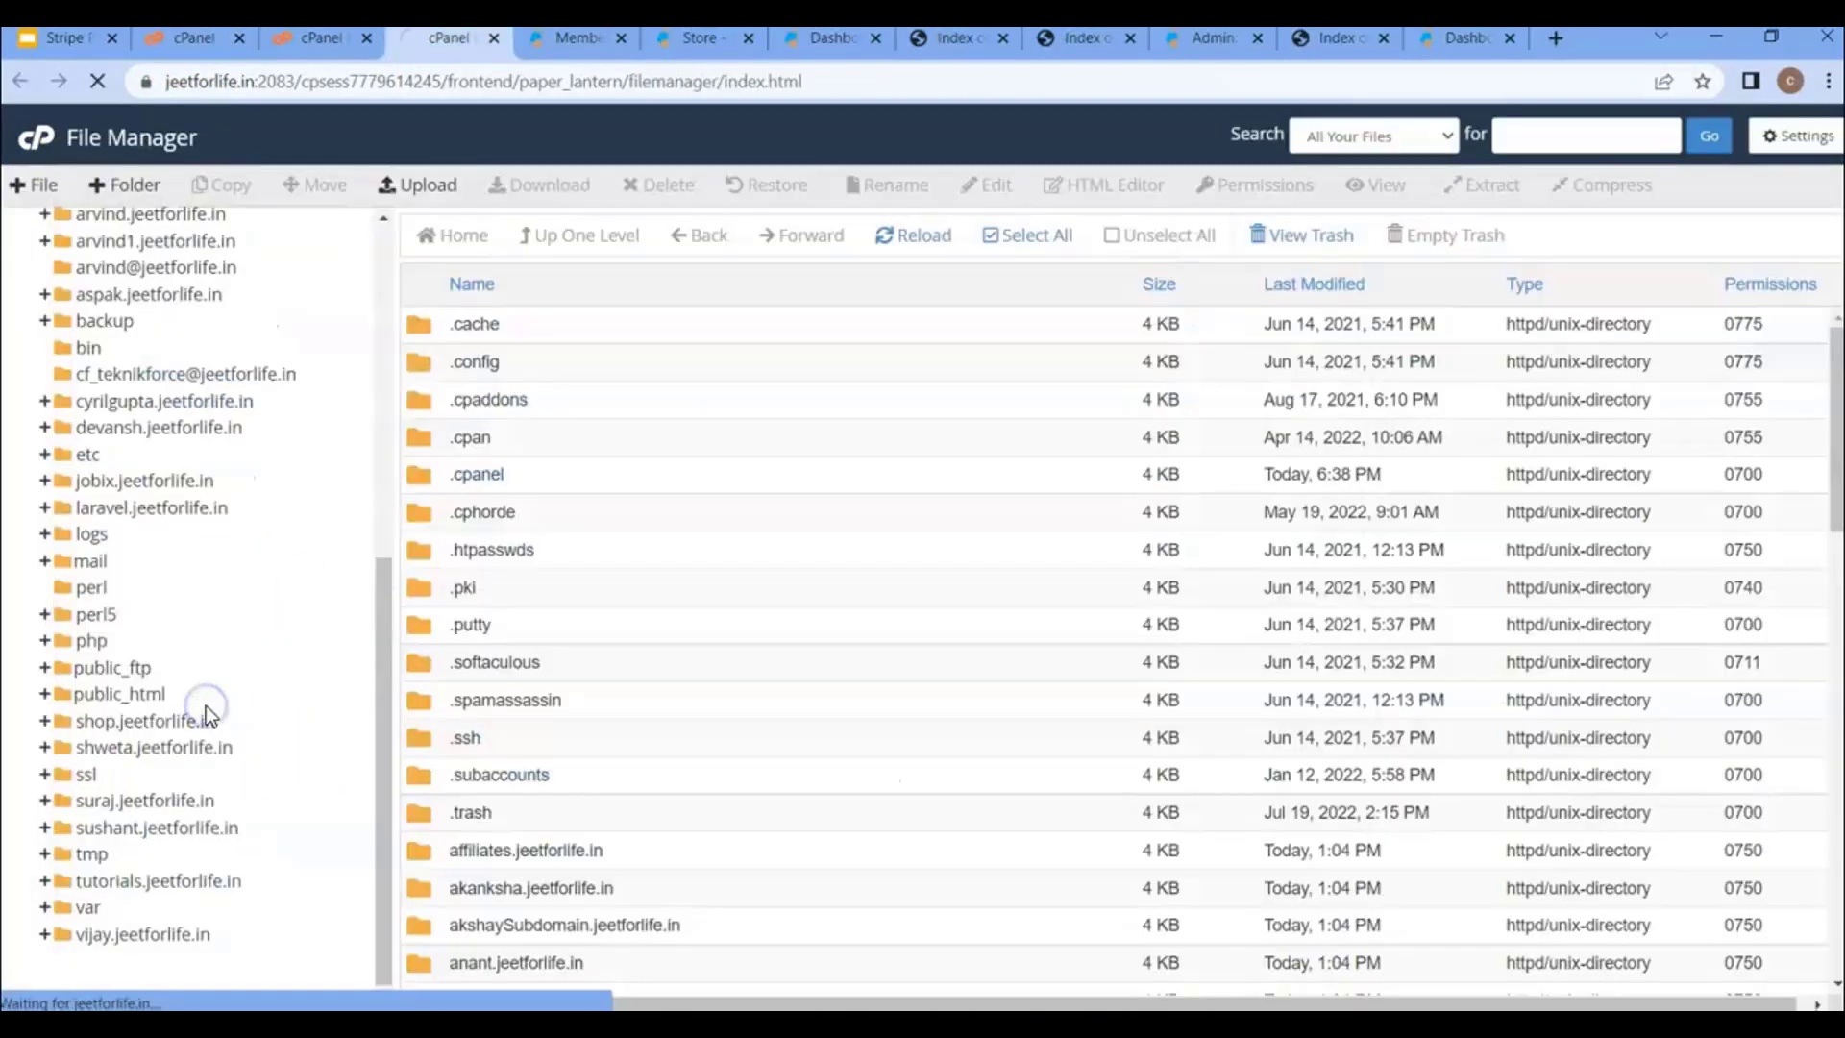
pyautogui.scroll(-3, 215, 673)
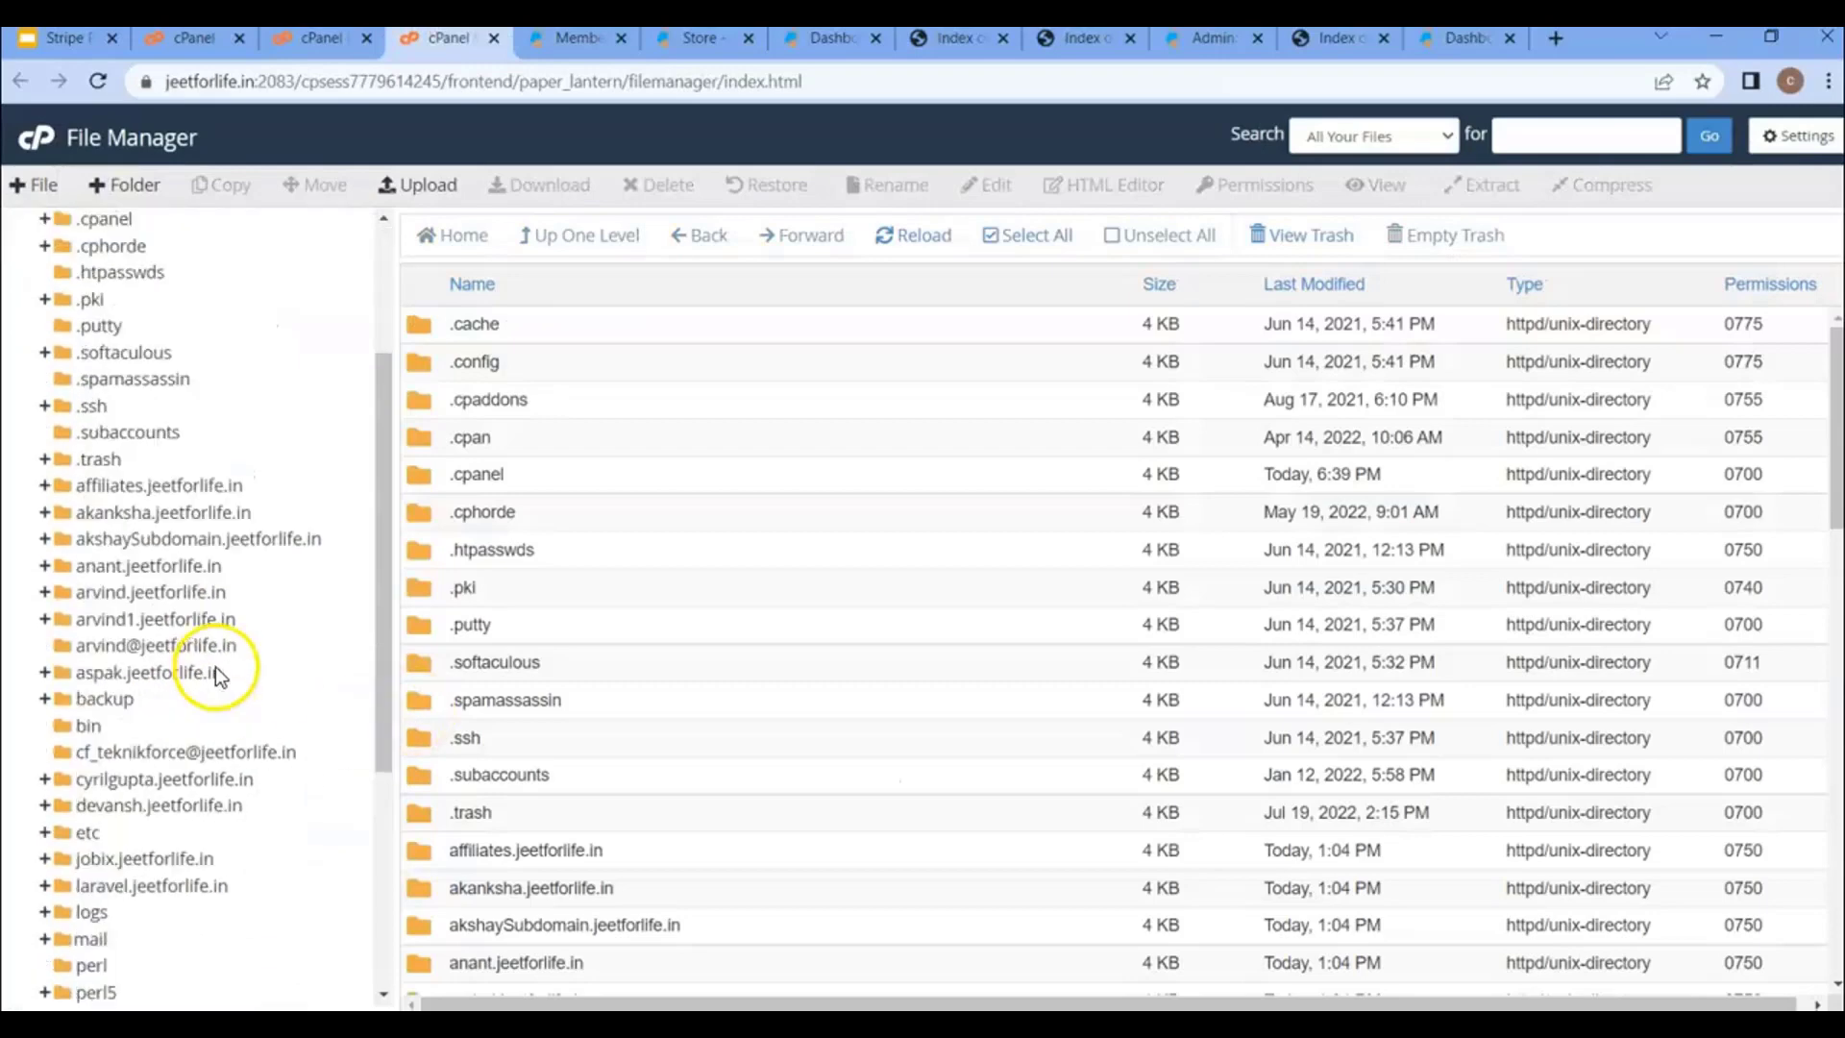
pyautogui.scroll(-5, 181, 617)
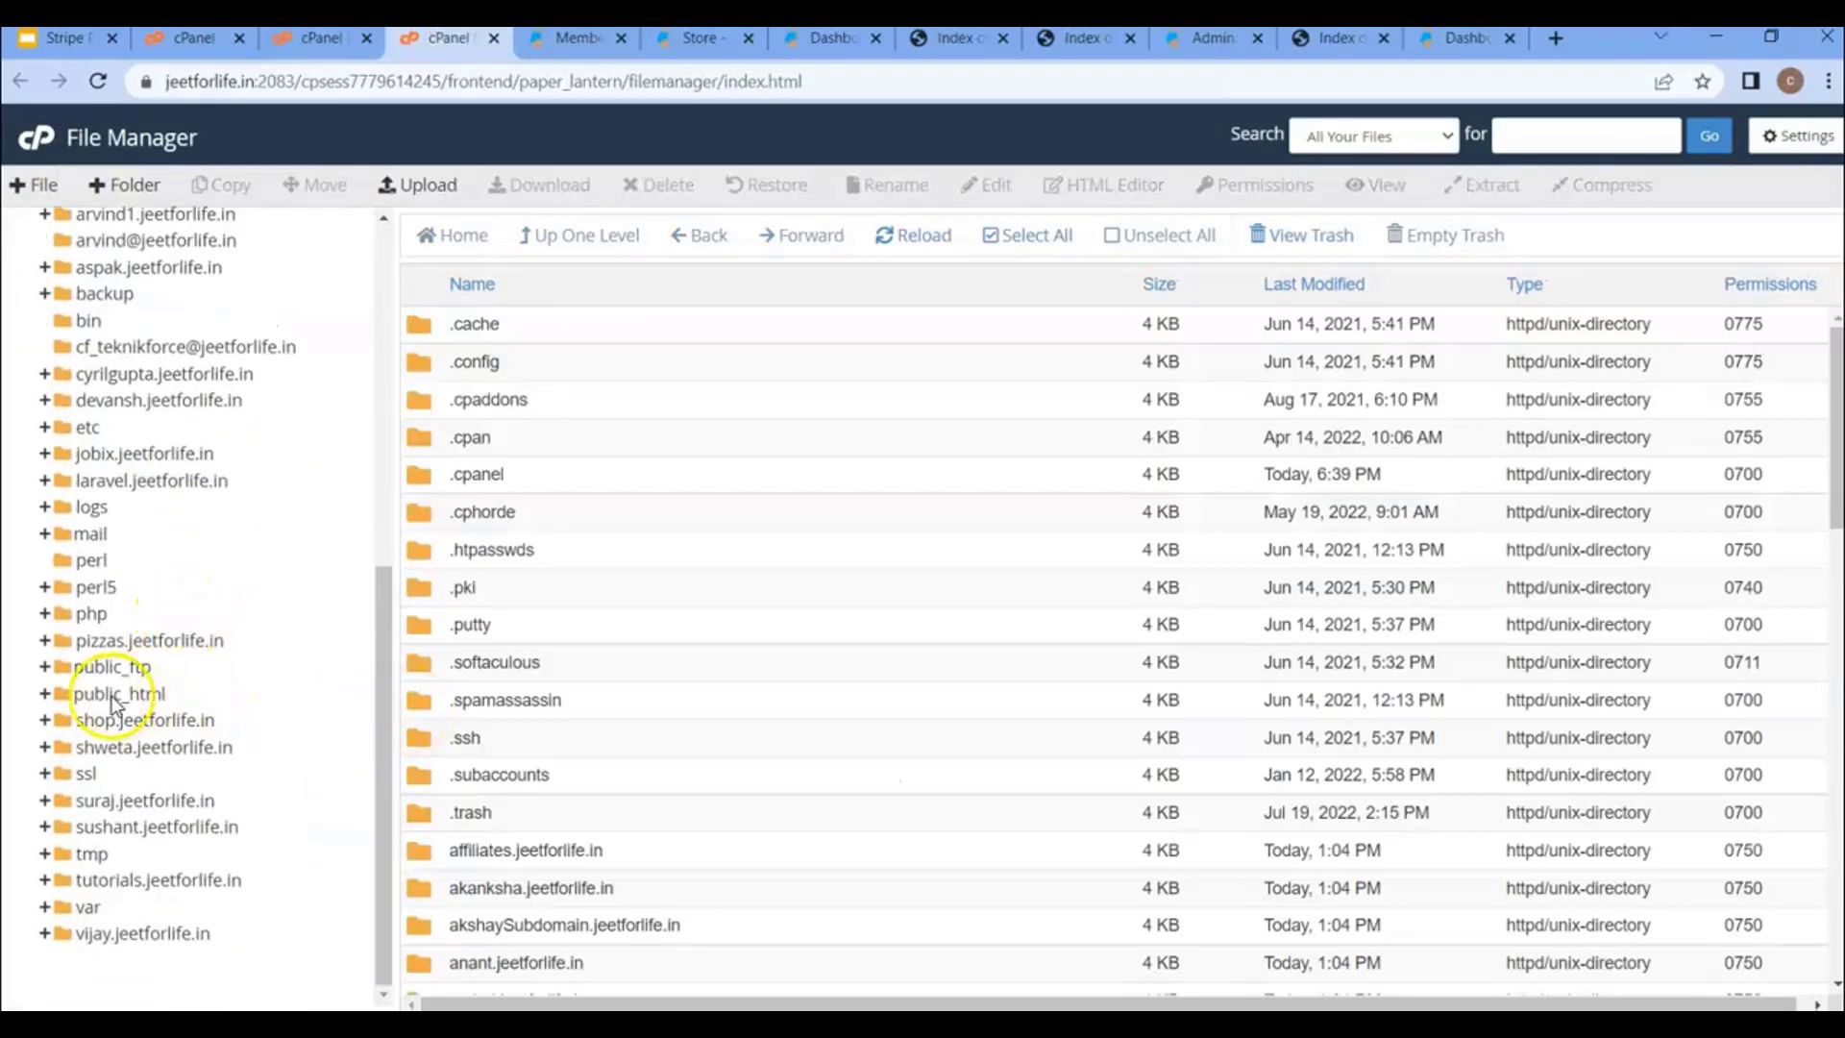
pyautogui.click(140, 641)
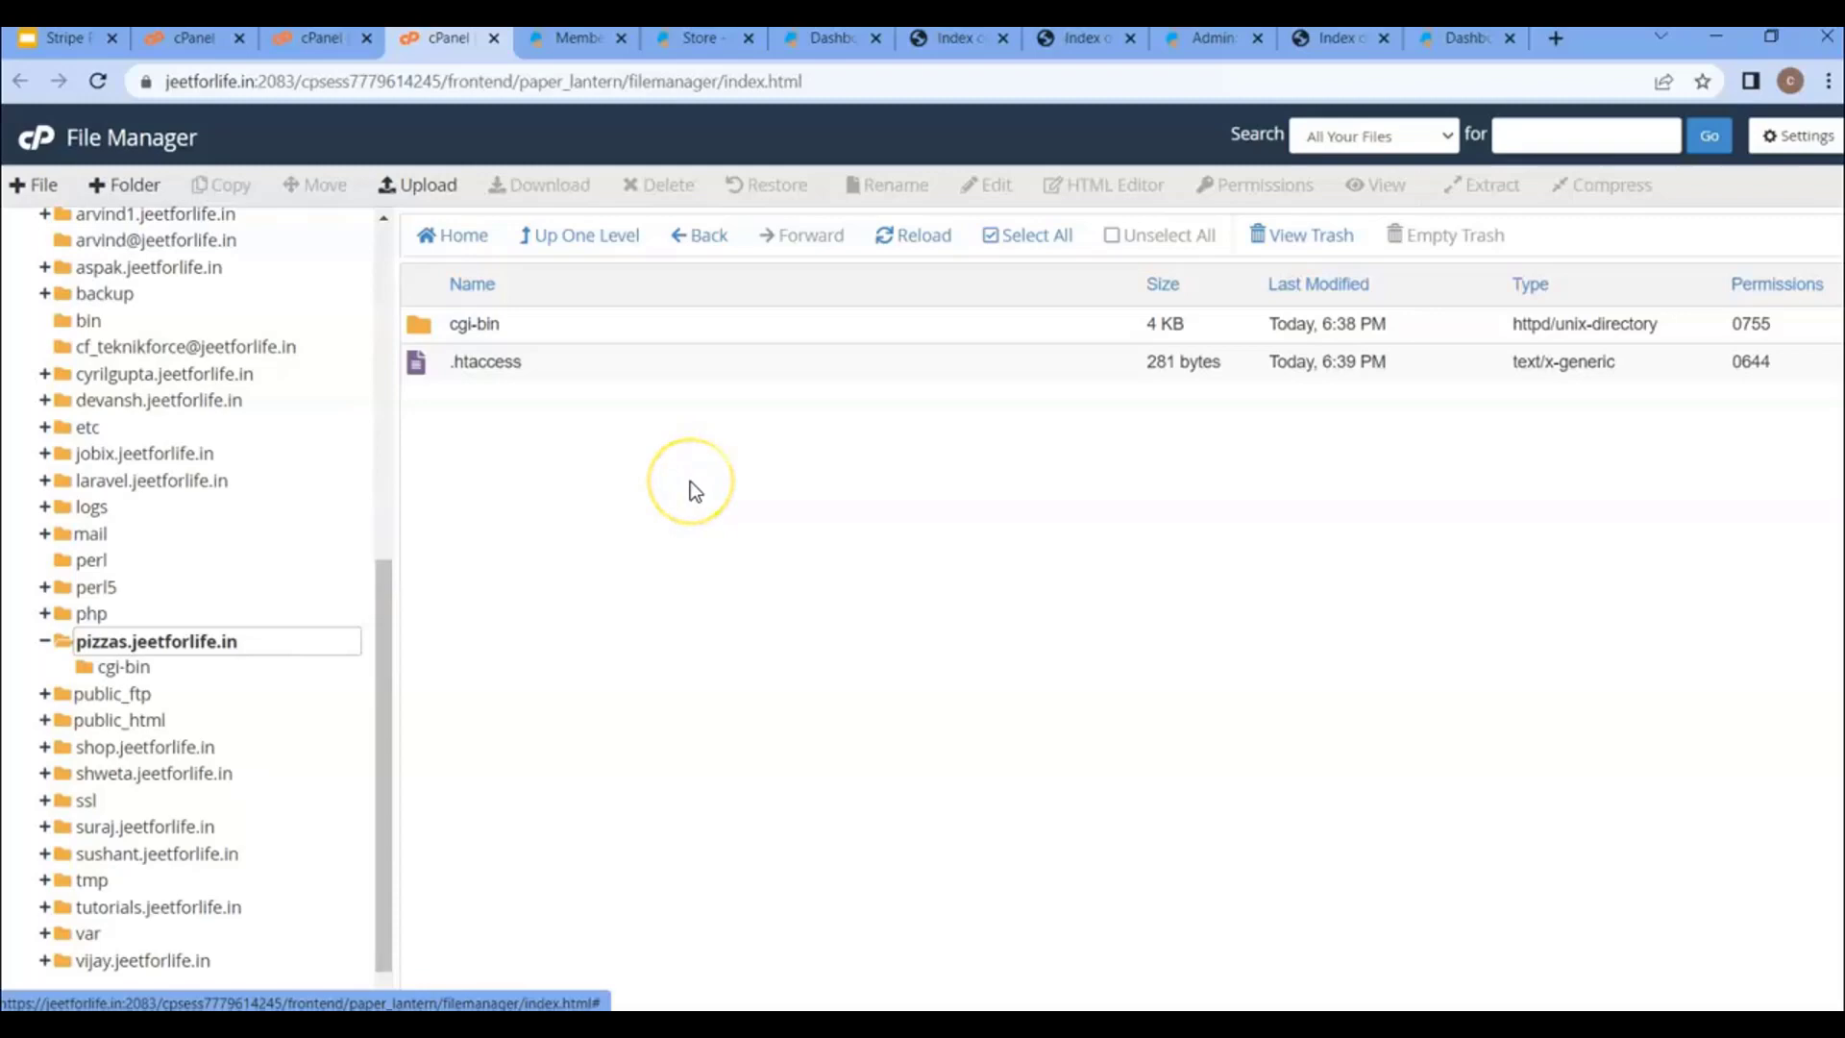
# - Upload Shop-Funnels.zip into the pizzas.jeetforlife.in folder
pyautogui.click(420, 188)
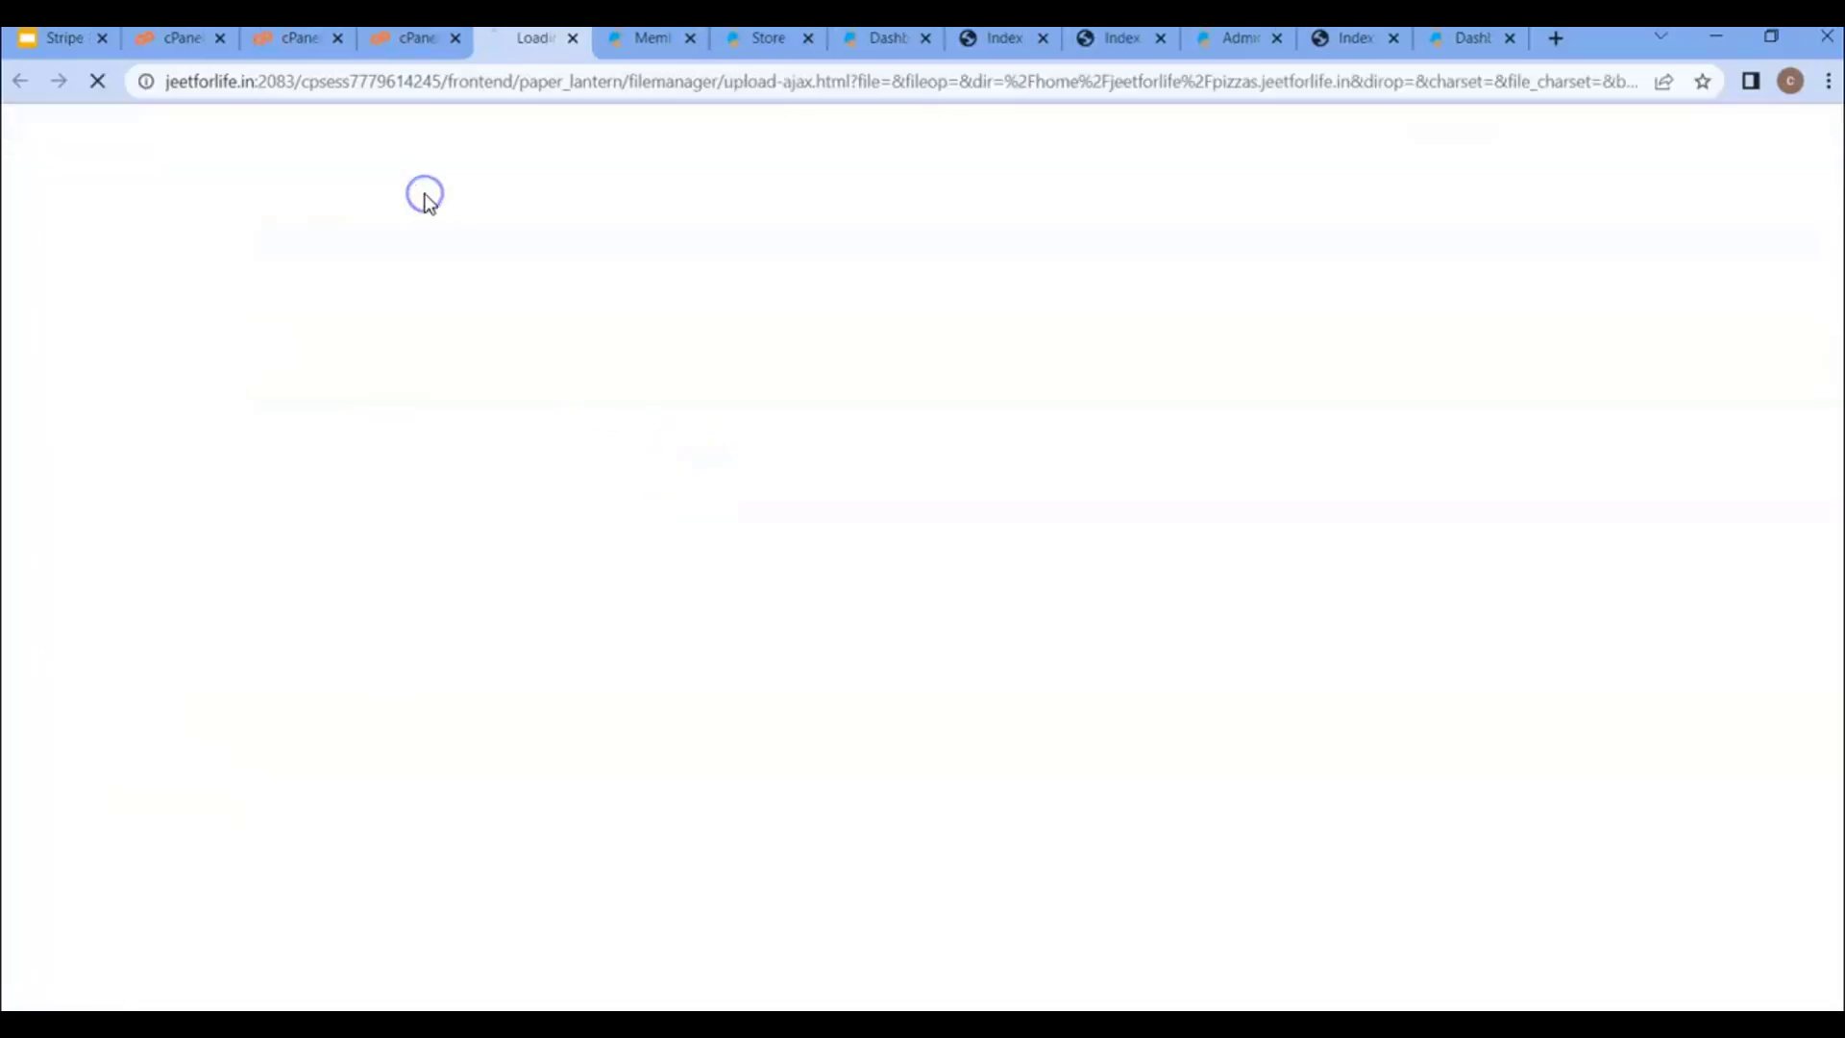
pyautogui.click(920, 523)
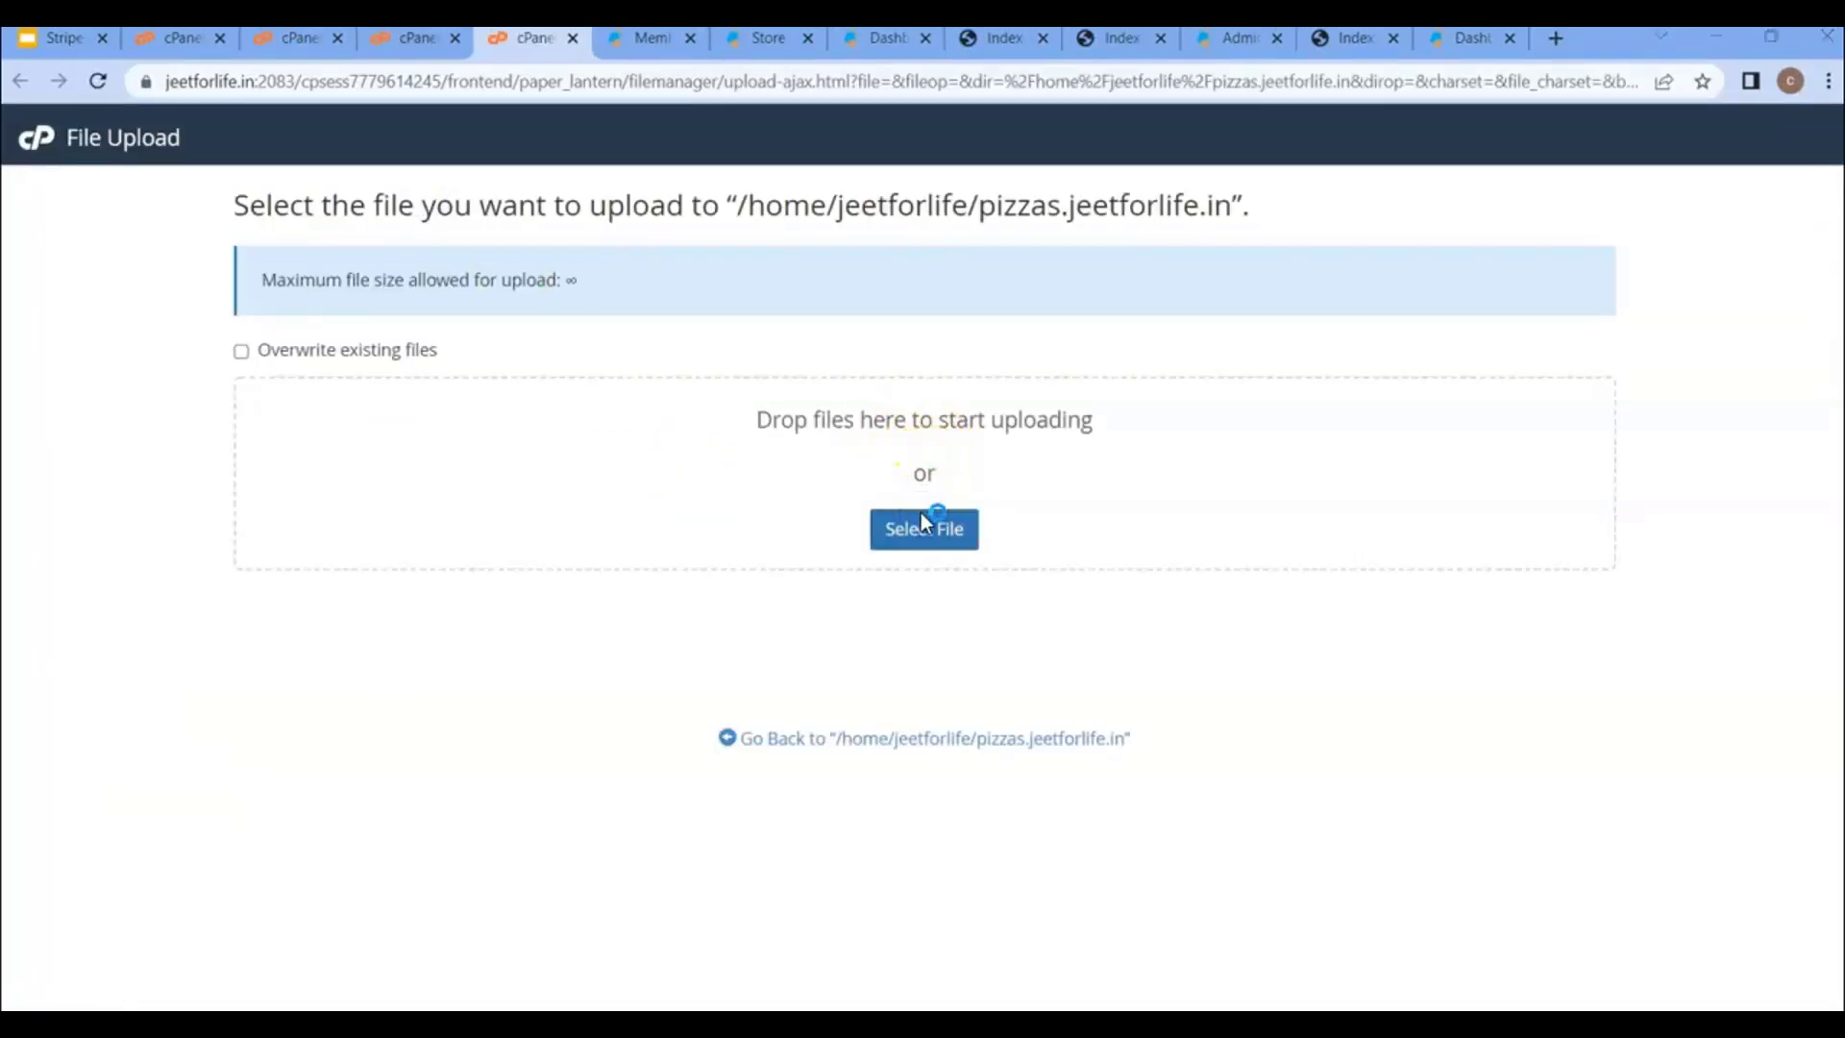
pyautogui.doubleClick(330, 196)
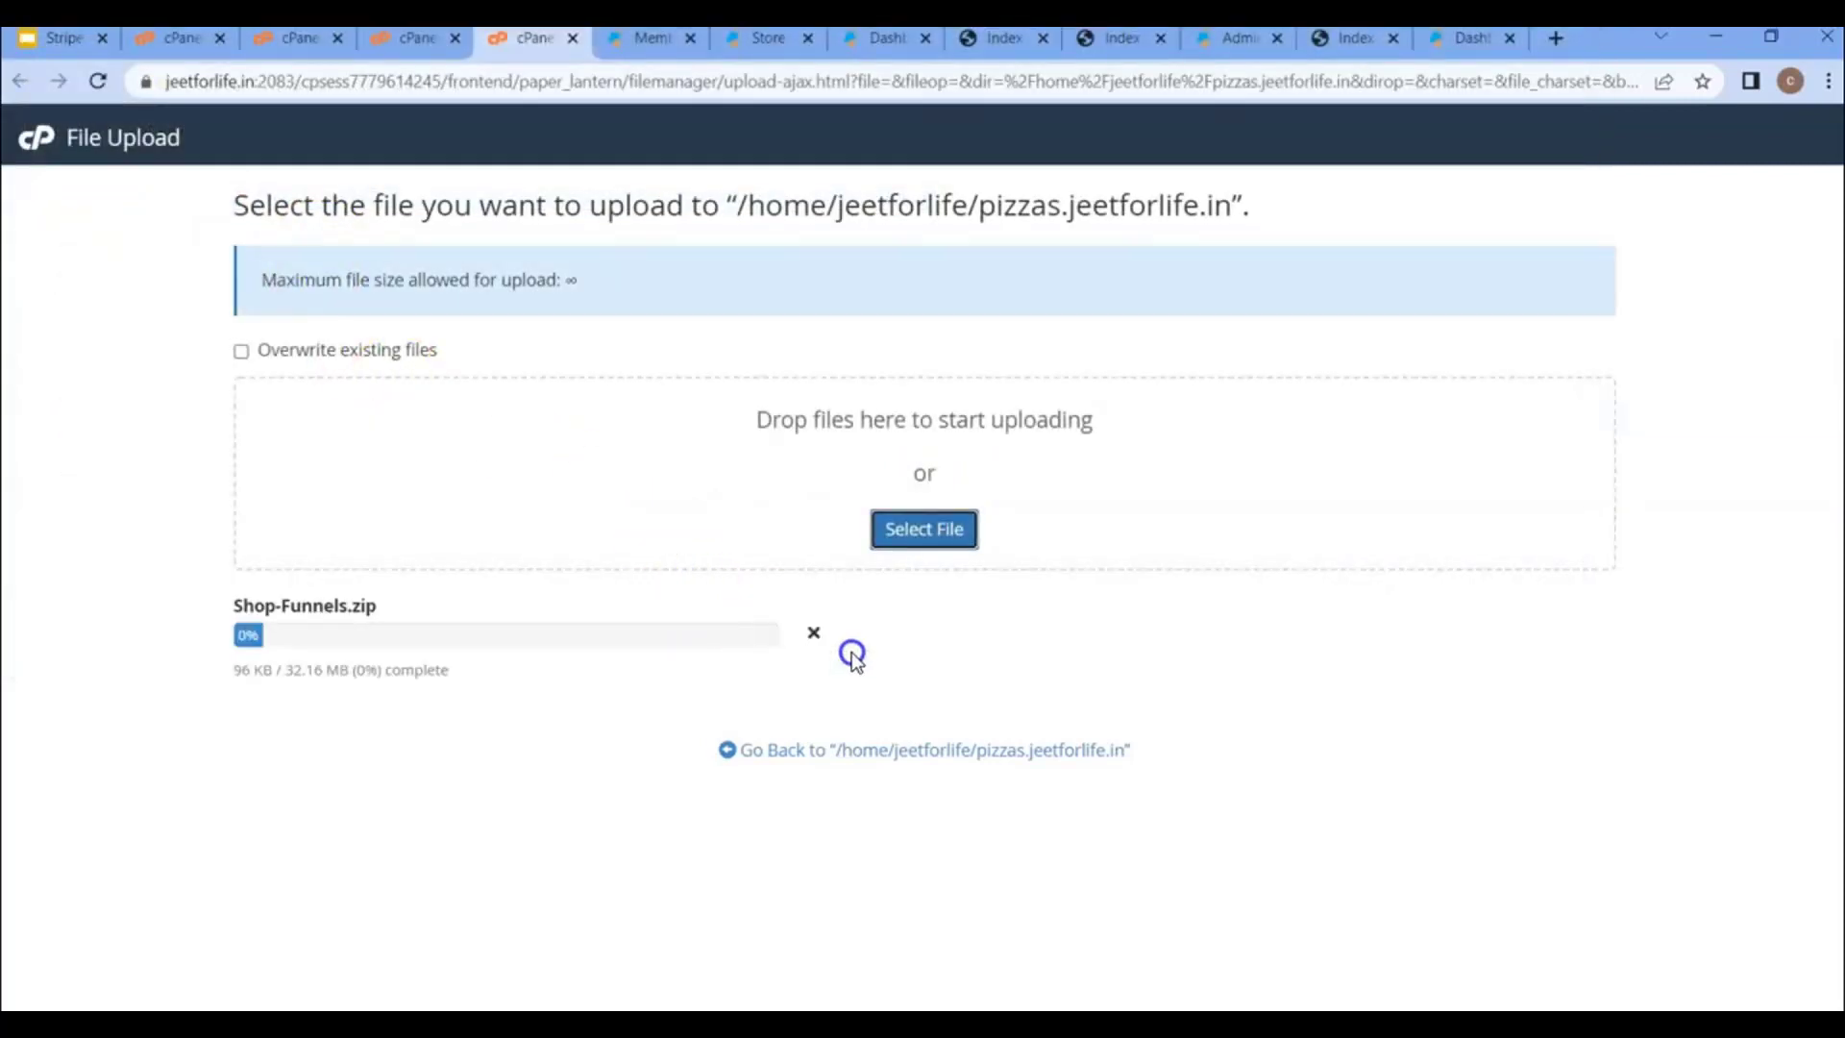
pyautogui.click(822, 752)
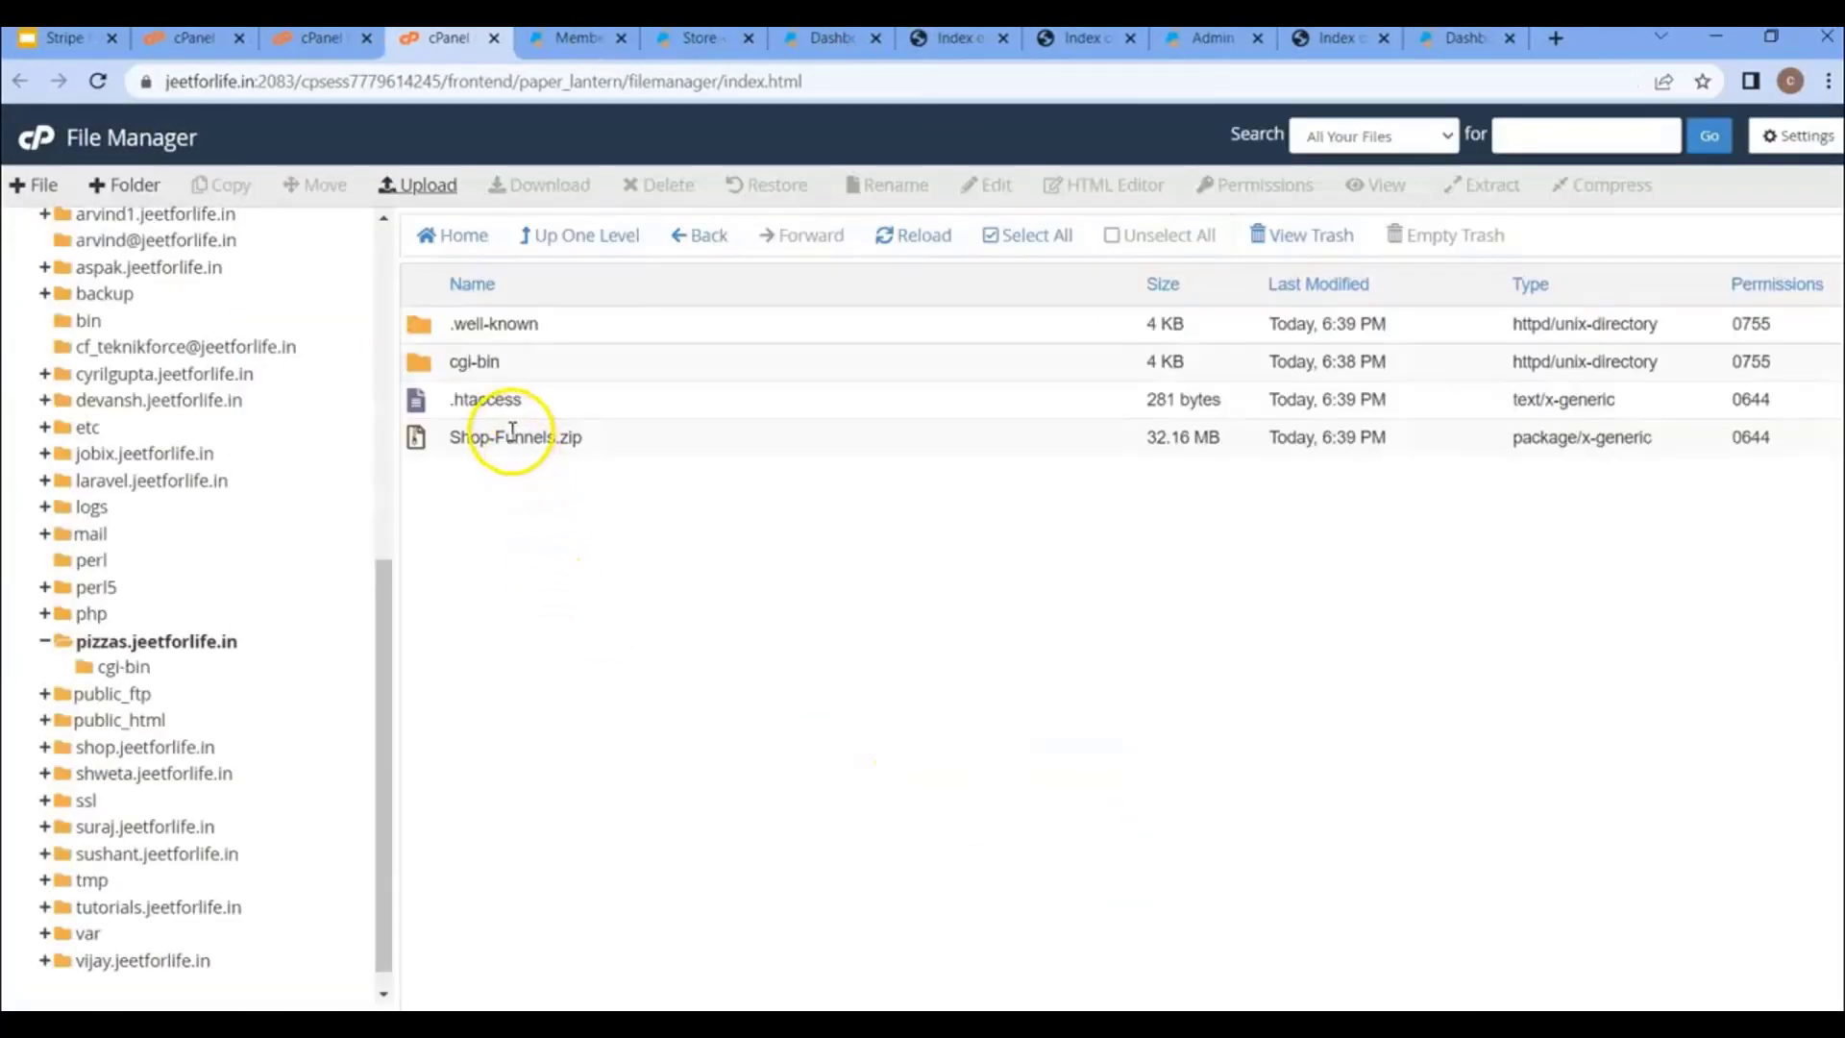
# - Extract Shop-Funnels.zip into the pizzas folder
pyautogui.click(510, 434)
pyautogui.rightClick(510, 434)
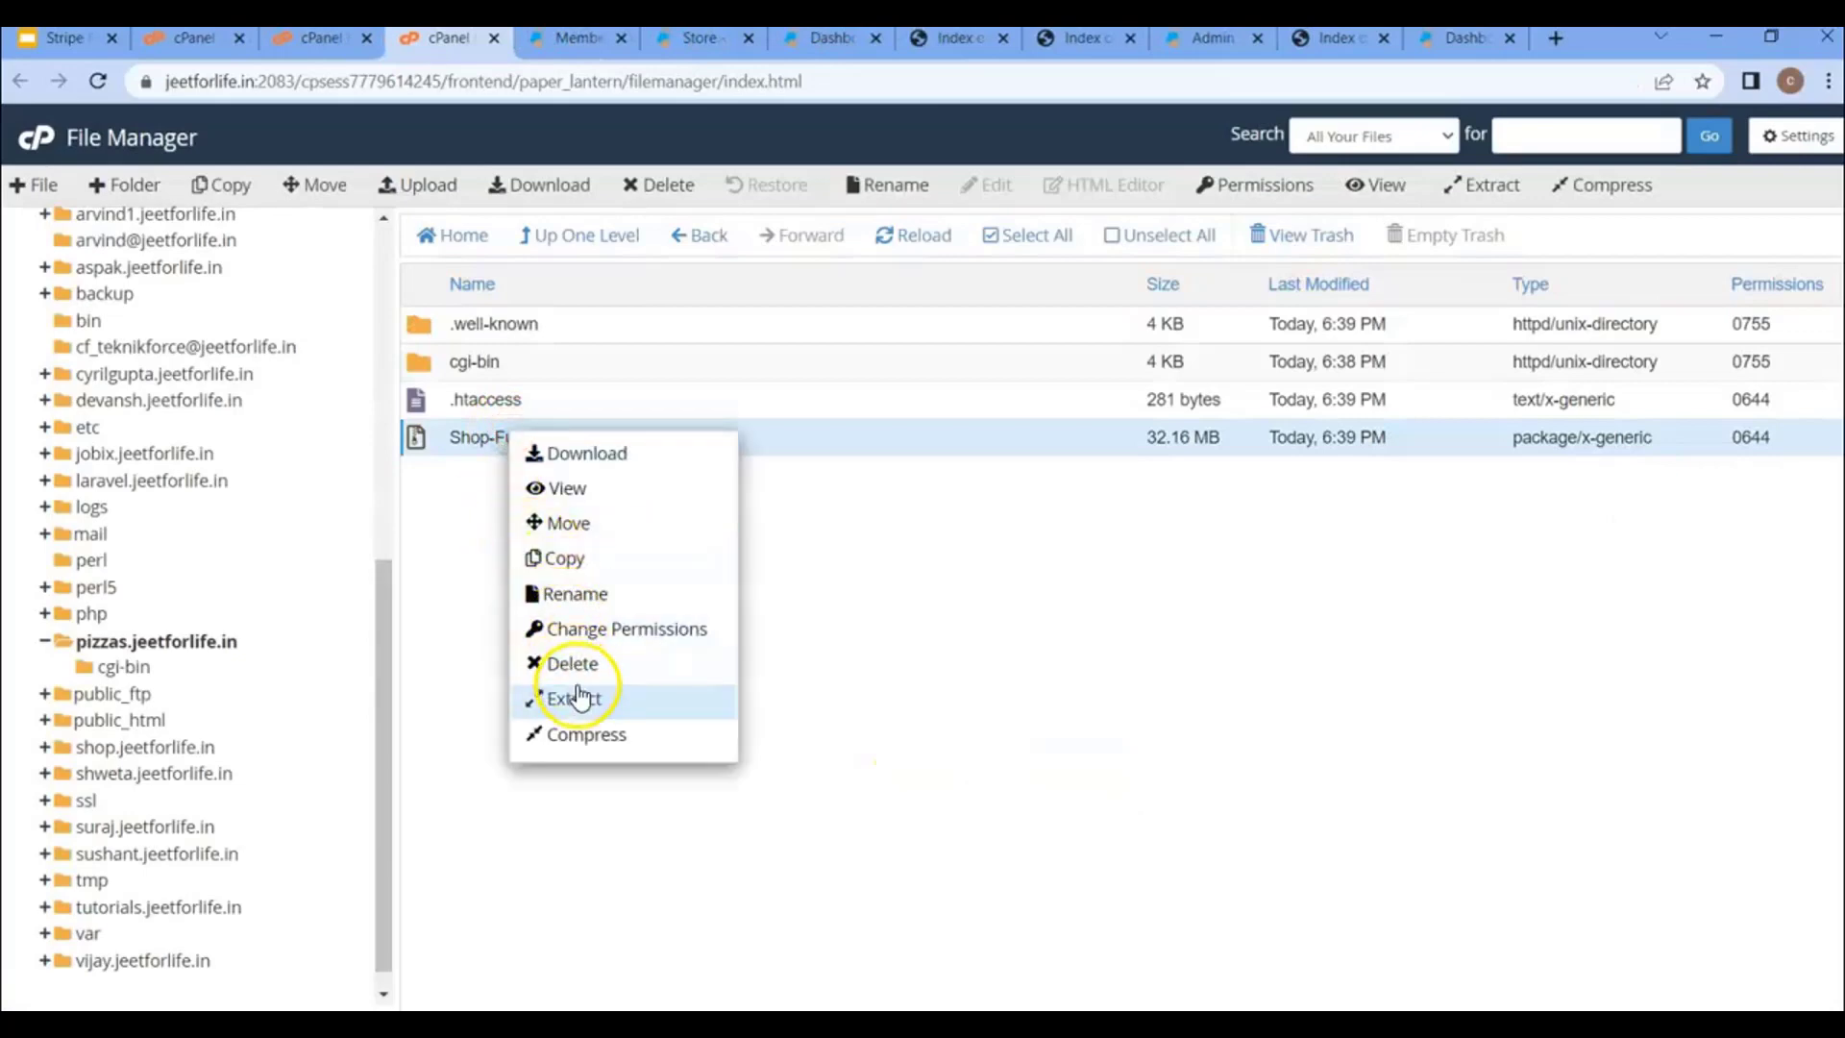
pyautogui.click(577, 695)
pyautogui.click(1109, 682)
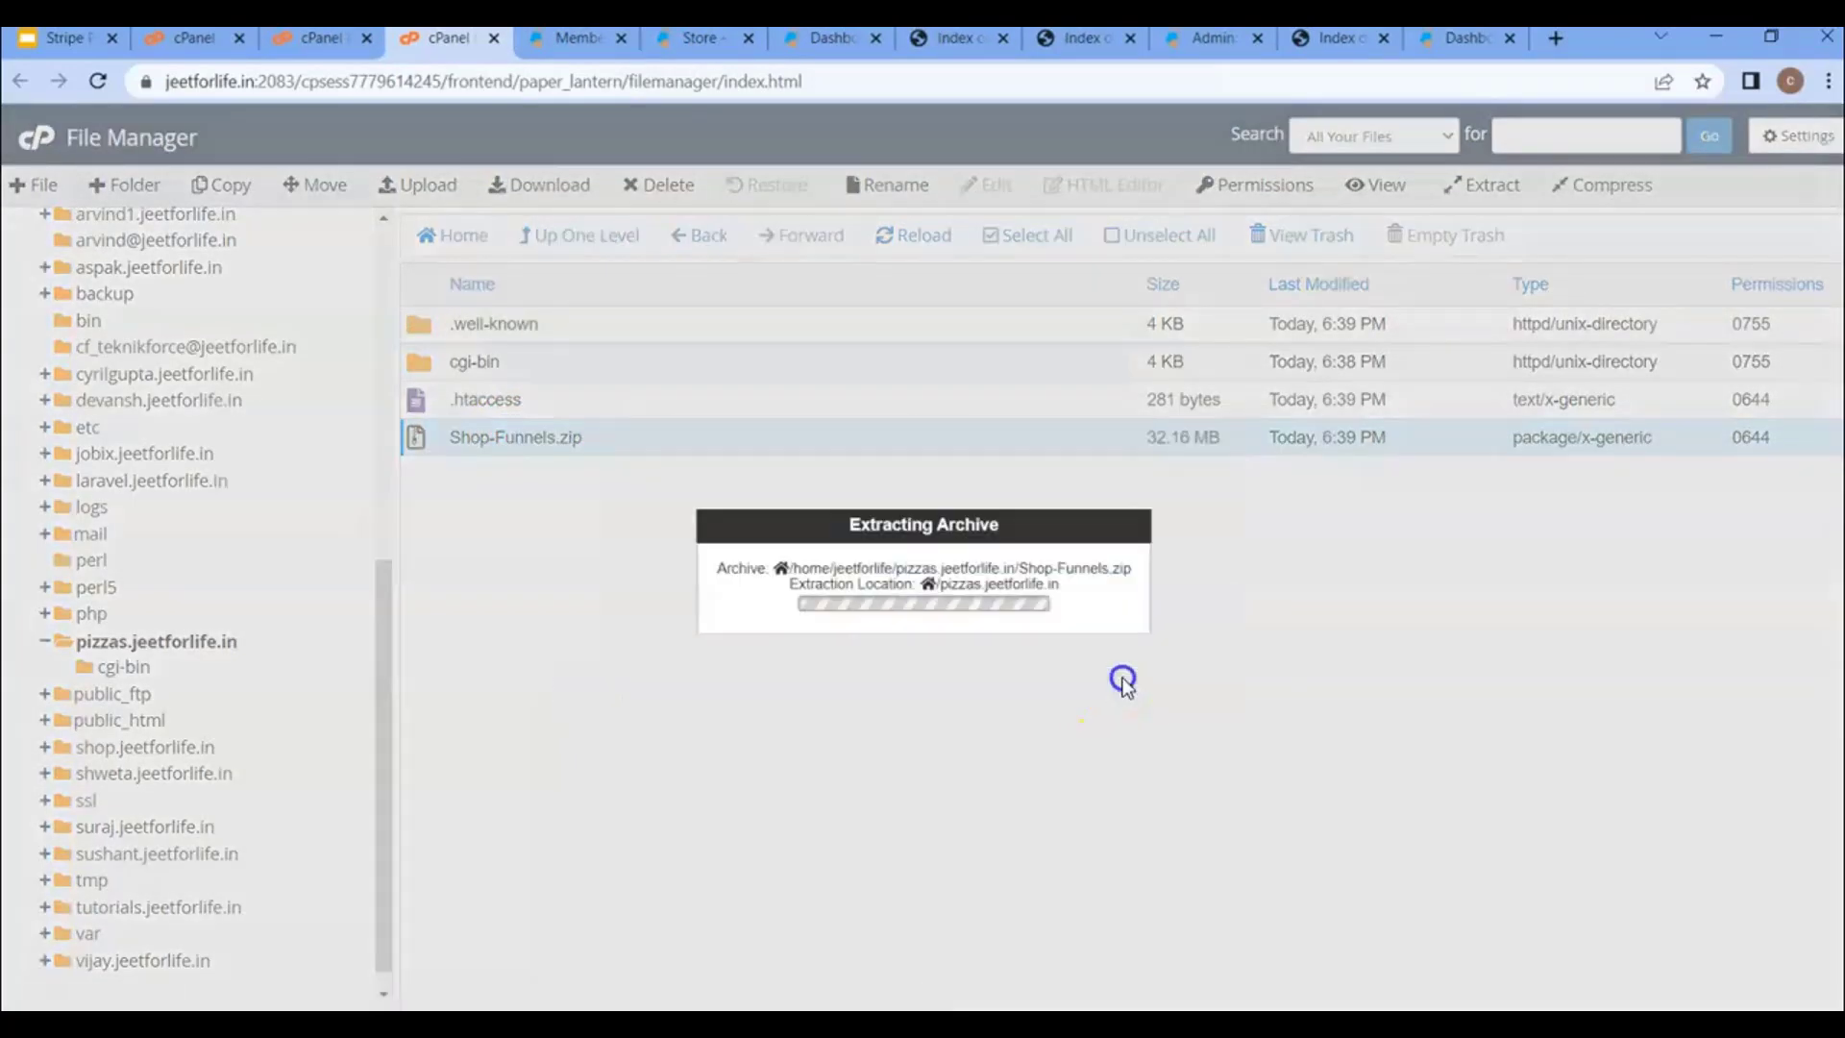
pyautogui.click(1308, 808)
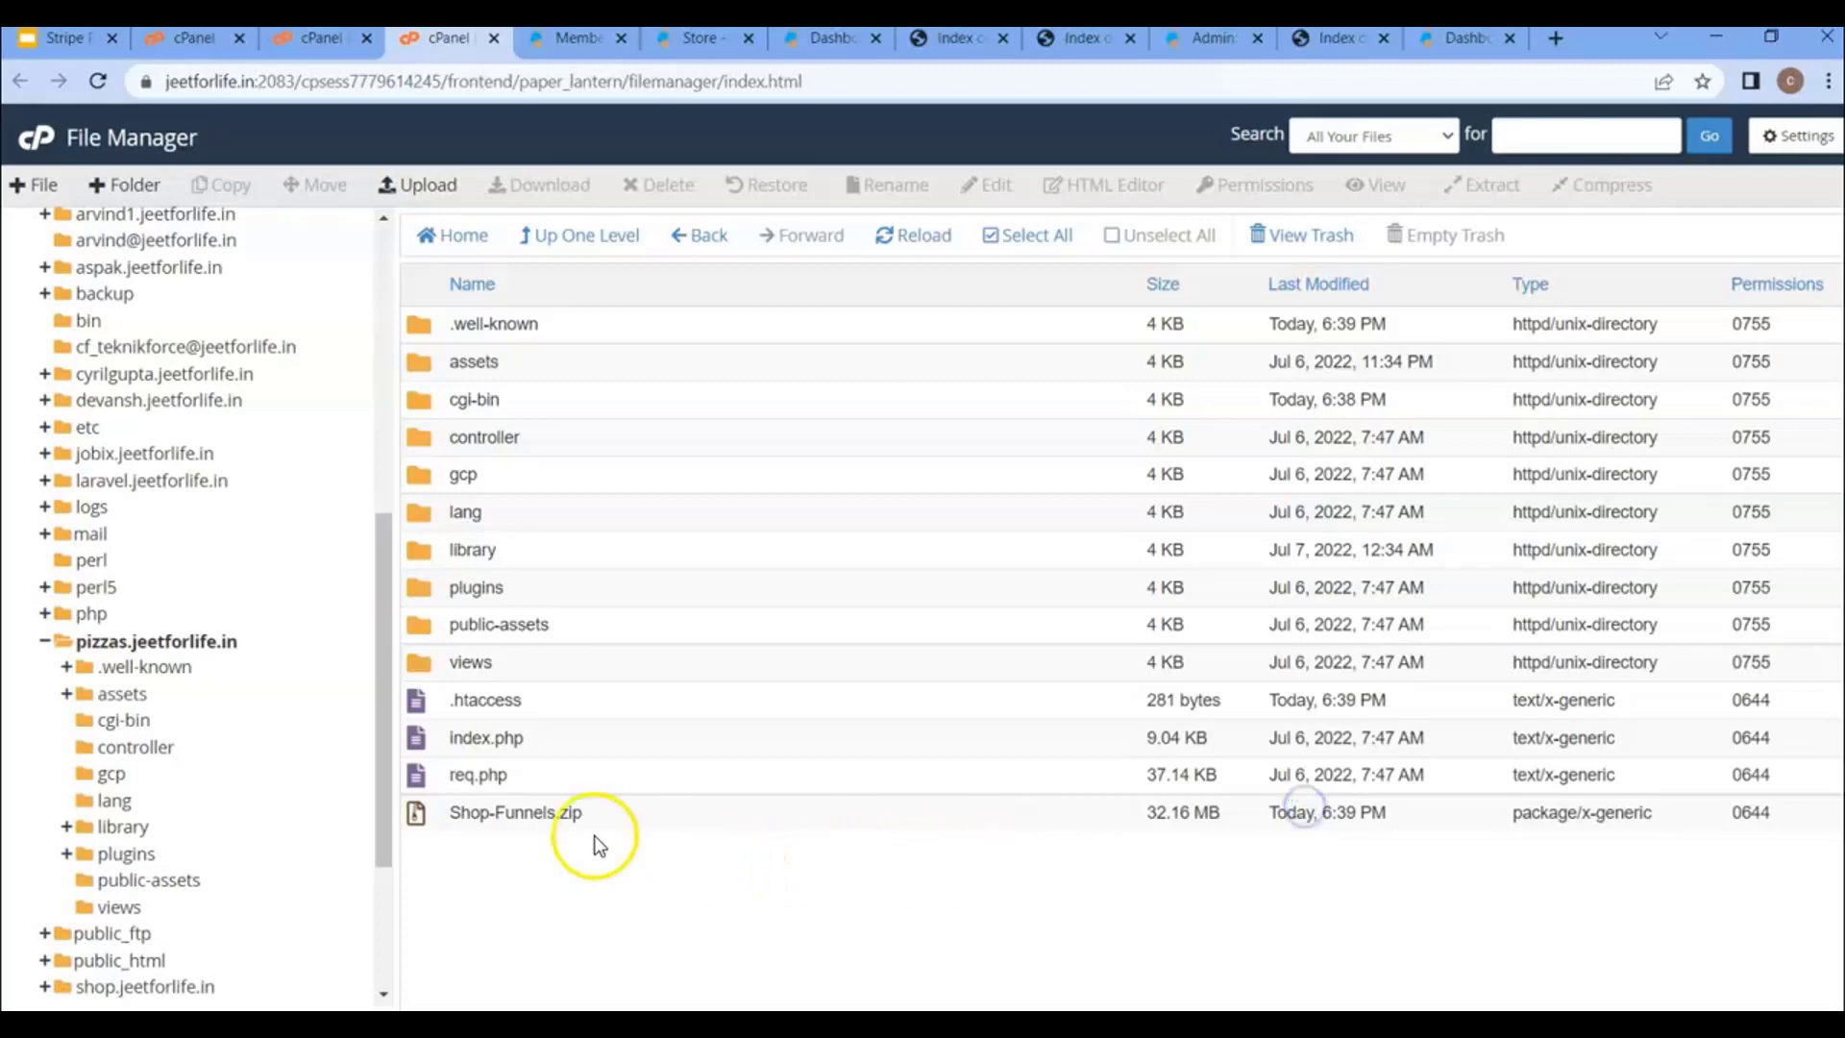
# - Permanently delete the Shop-Funnels.zip archive, skipping the trash
pyautogui.rightClick(535, 815)
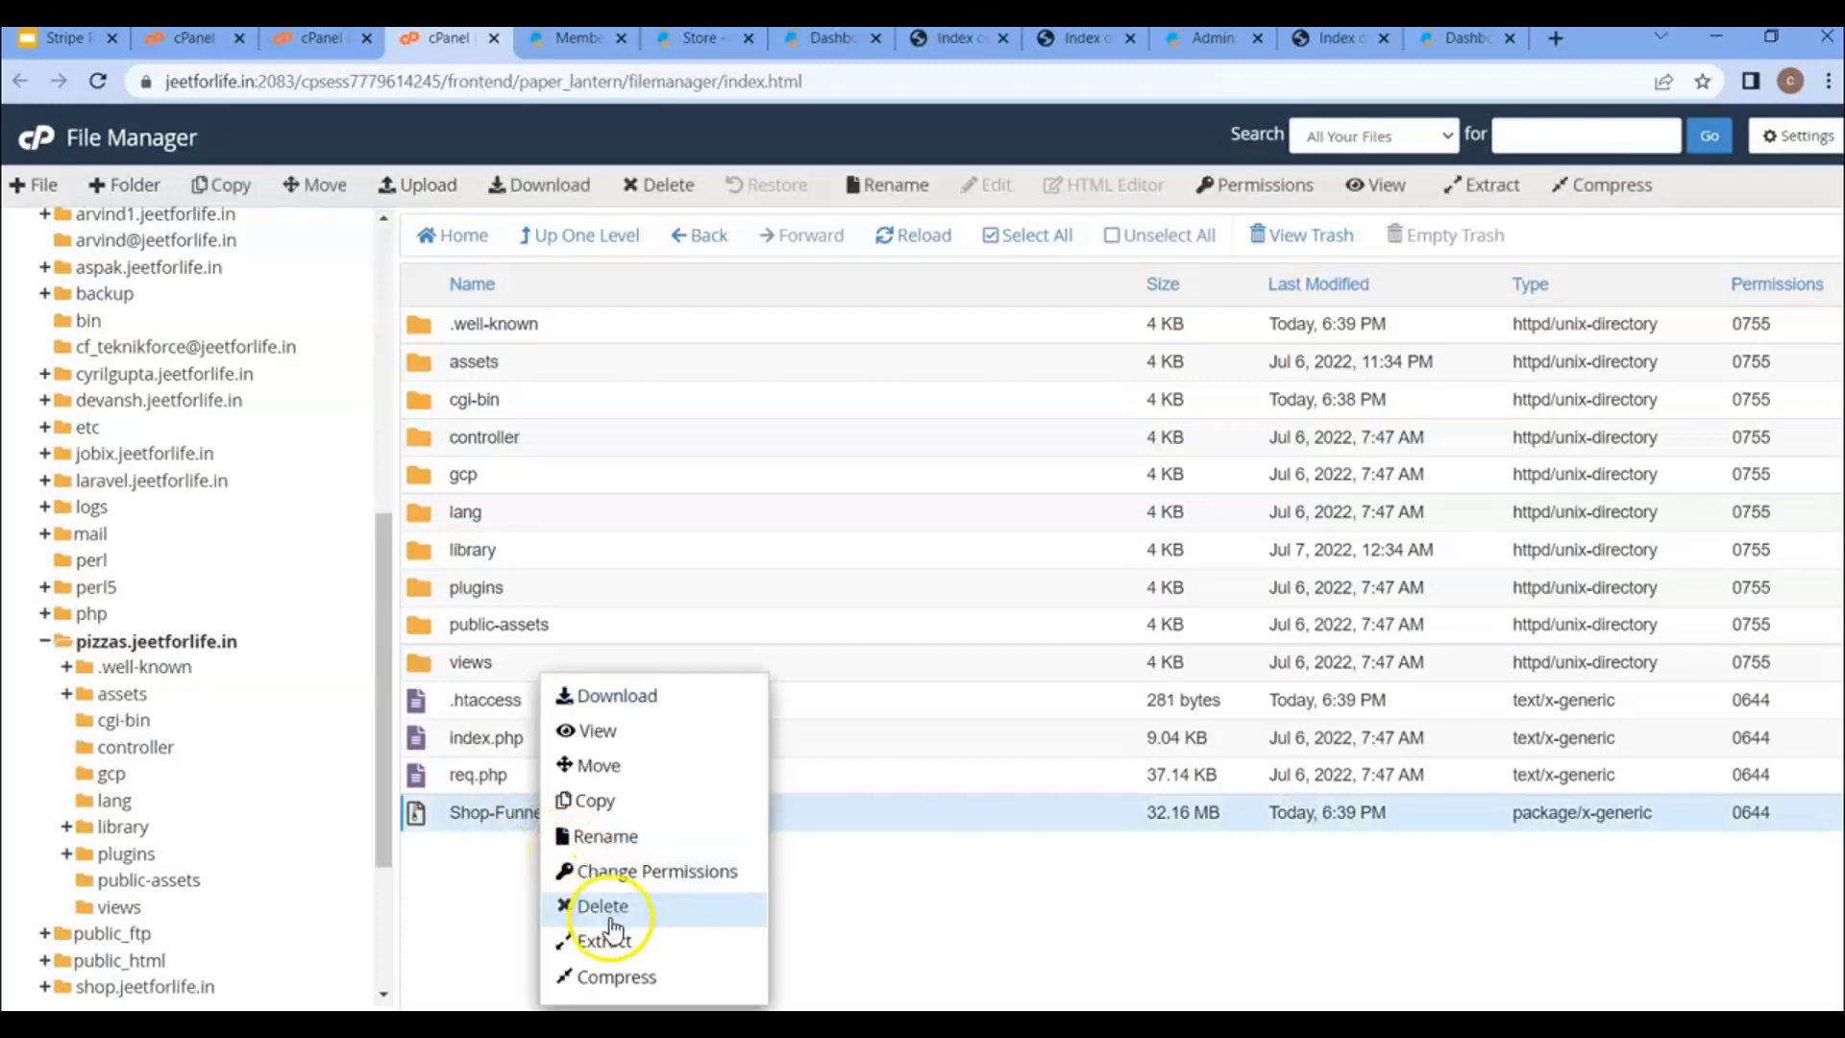
pyautogui.click(609, 913)
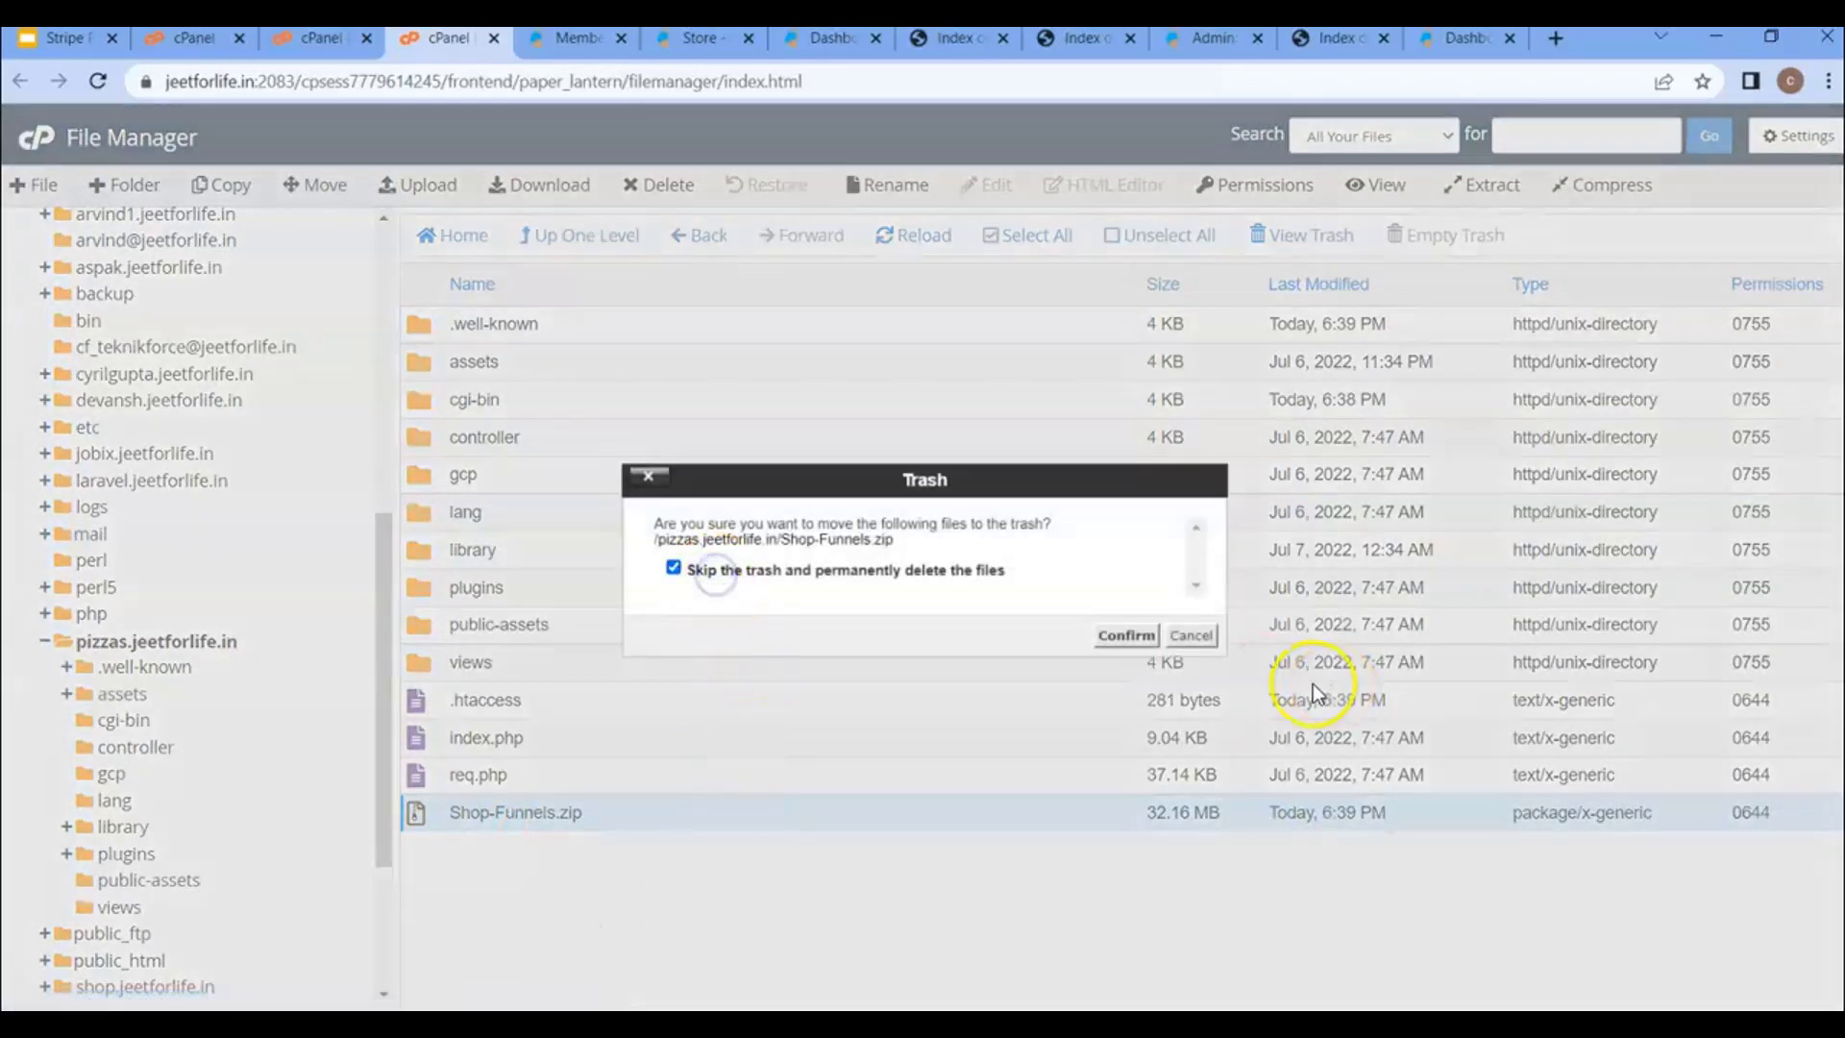
pyautogui.click(1124, 635)
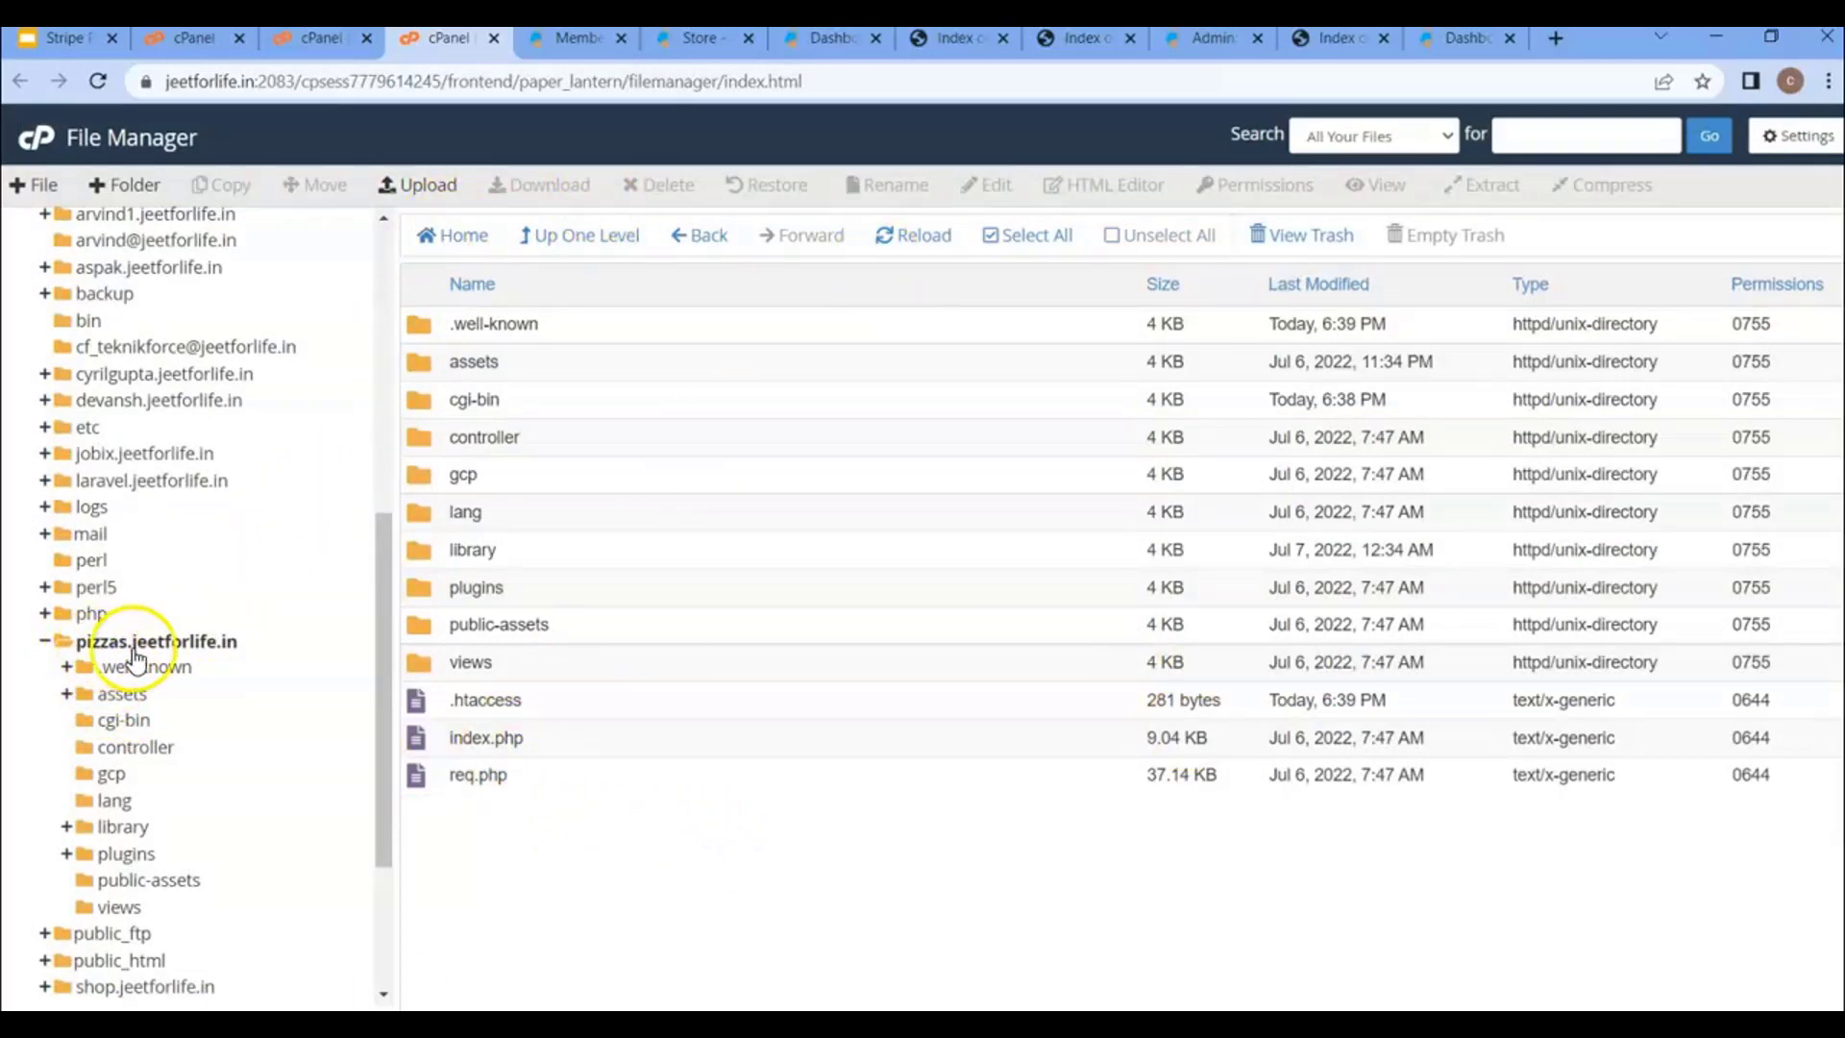
pyautogui.click(1331, 37)
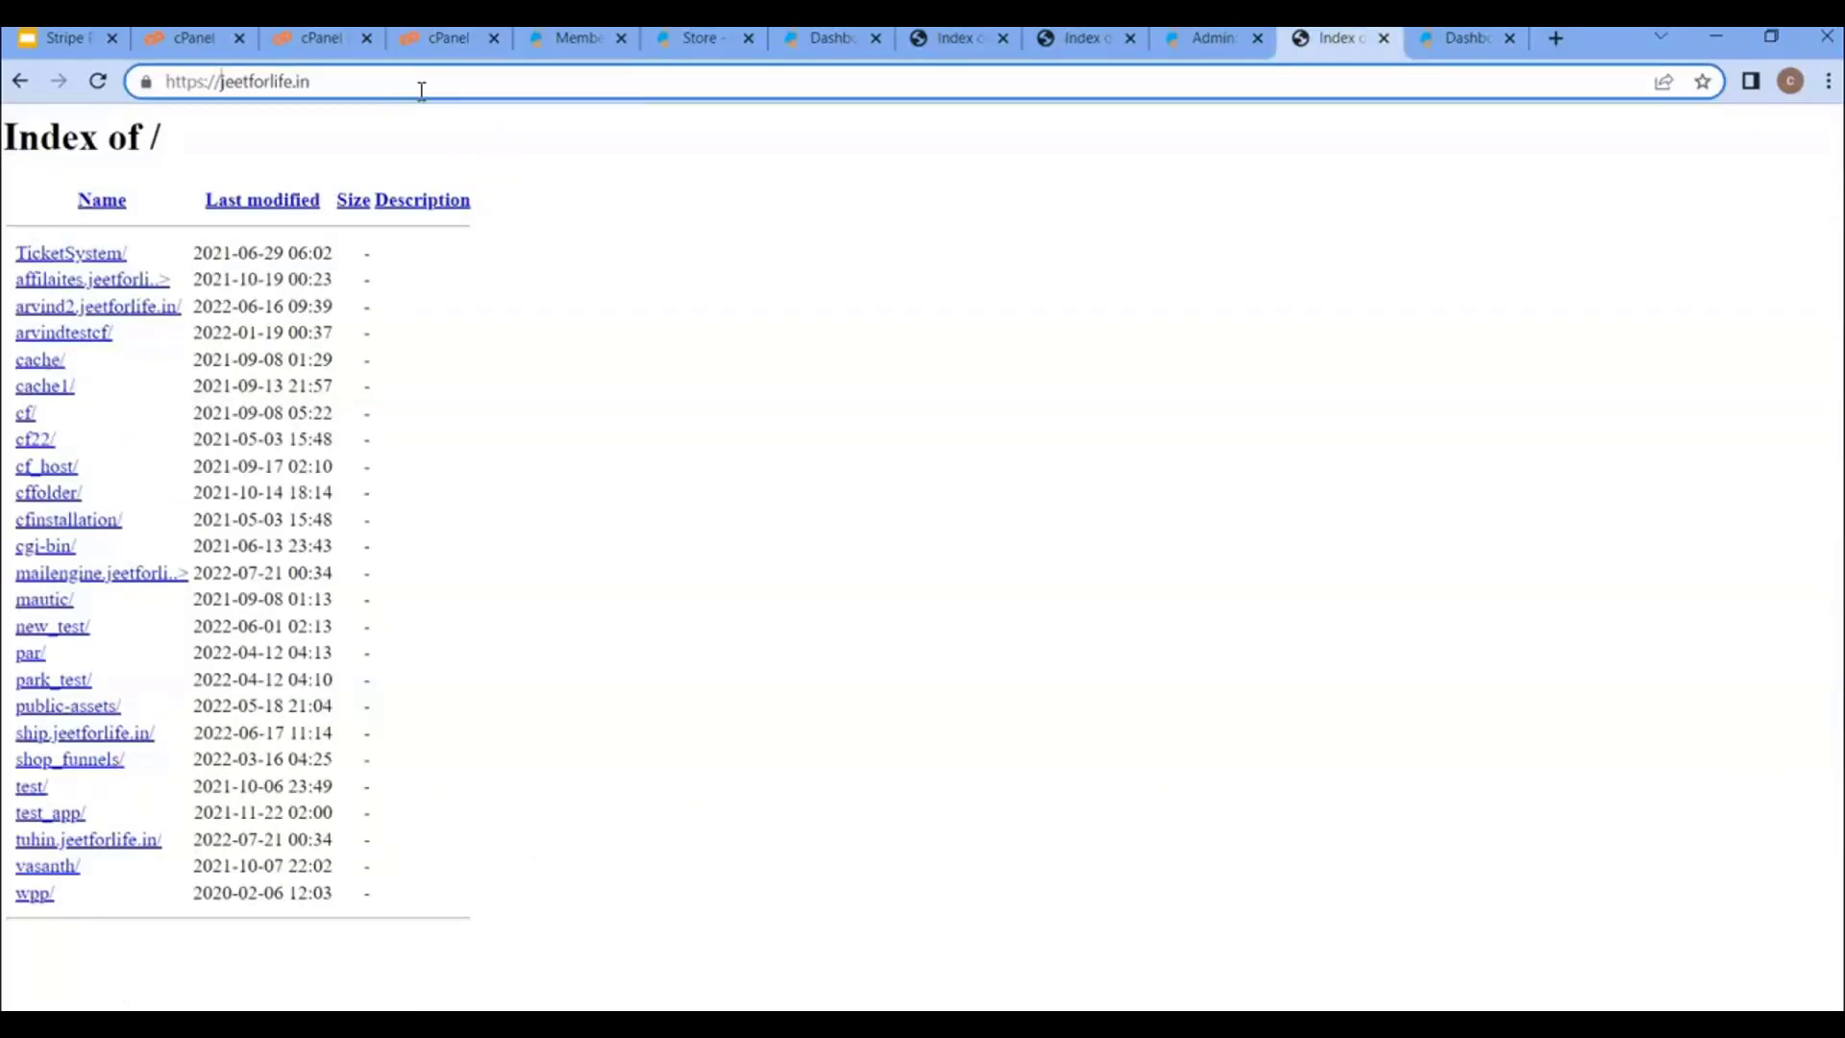
pyautogui.write('pizzas')
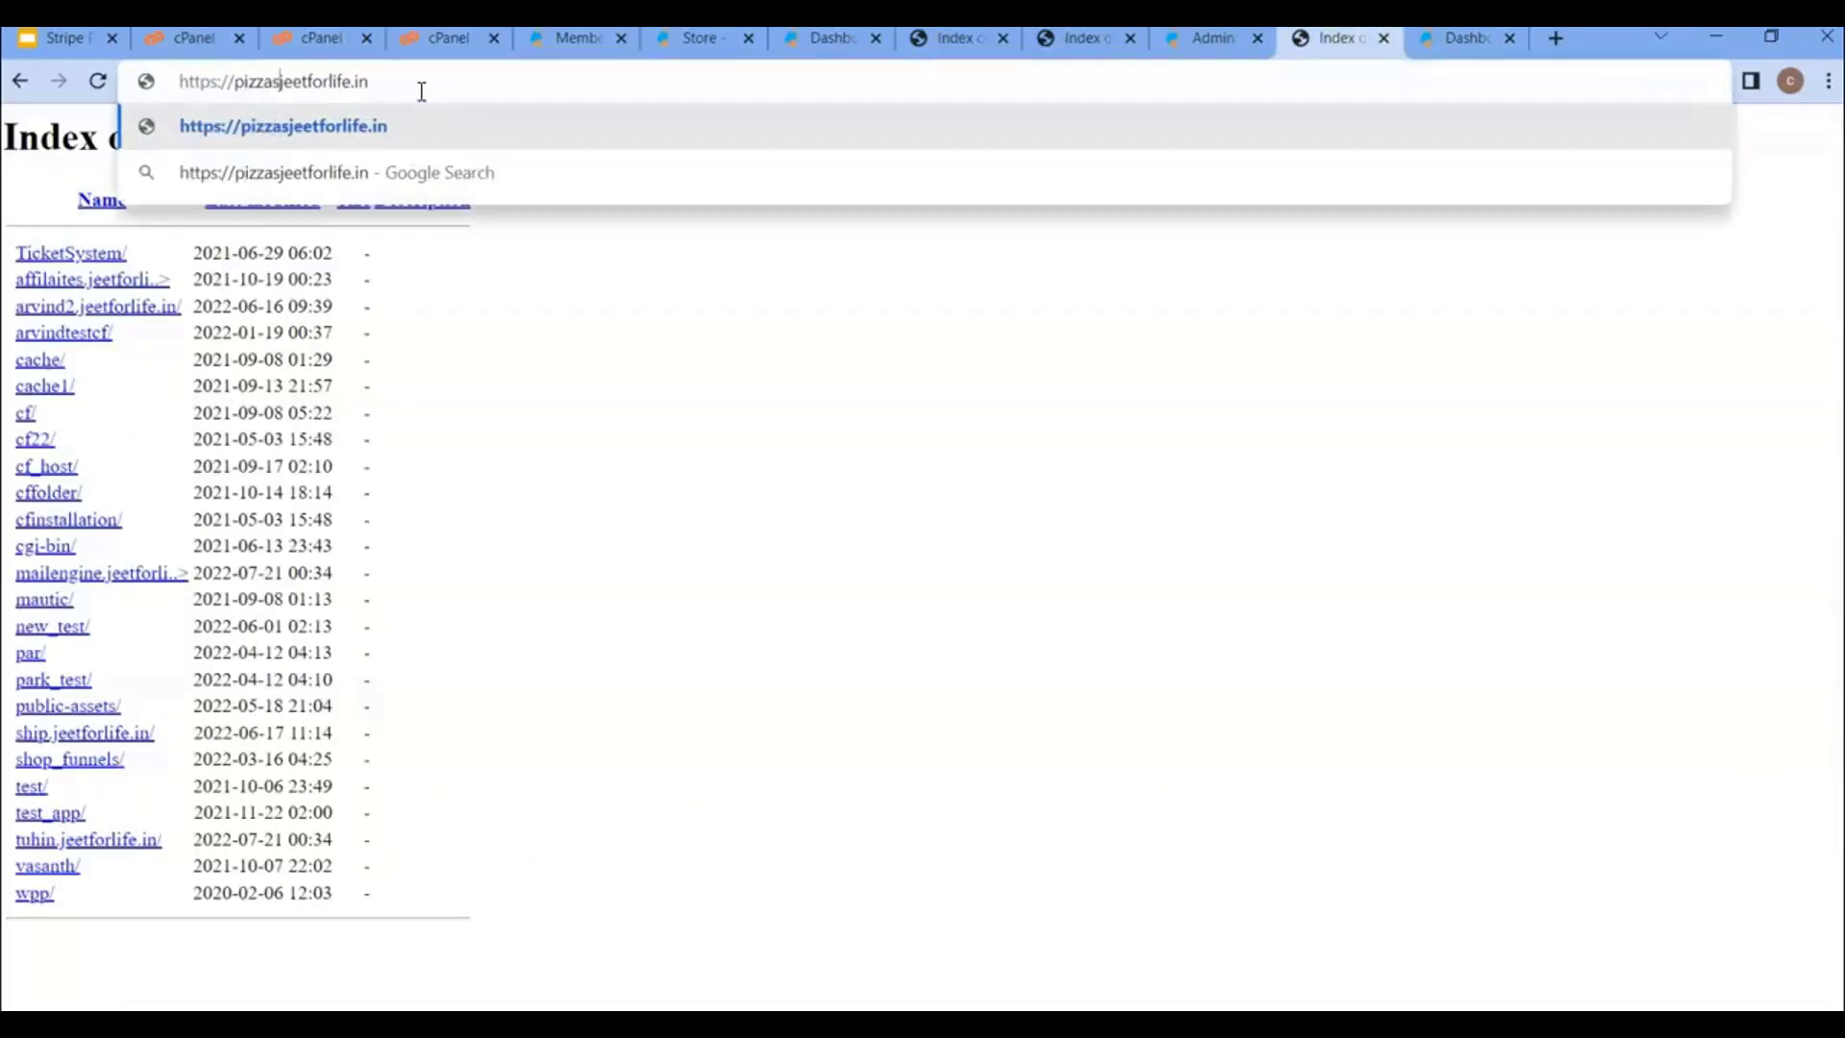
pyautogui.write('.')
pyautogui.press('Return')
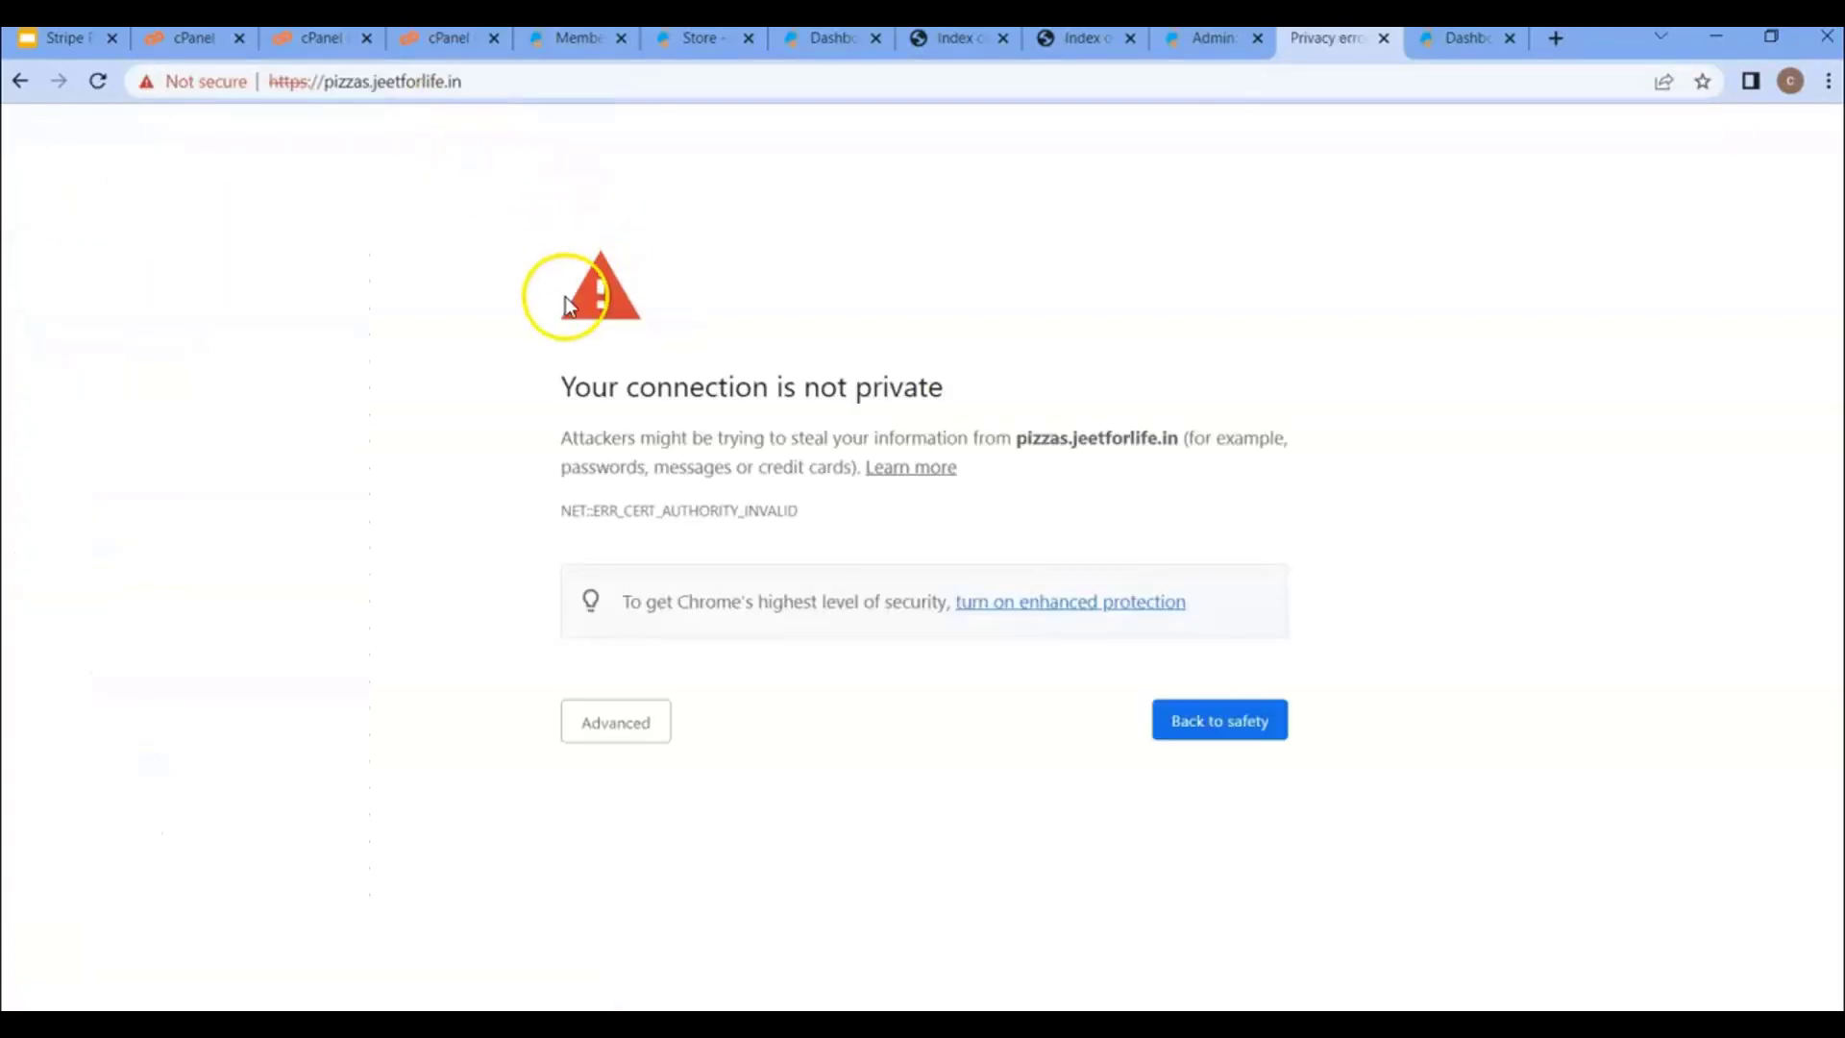
pyautogui.click(645, 727)
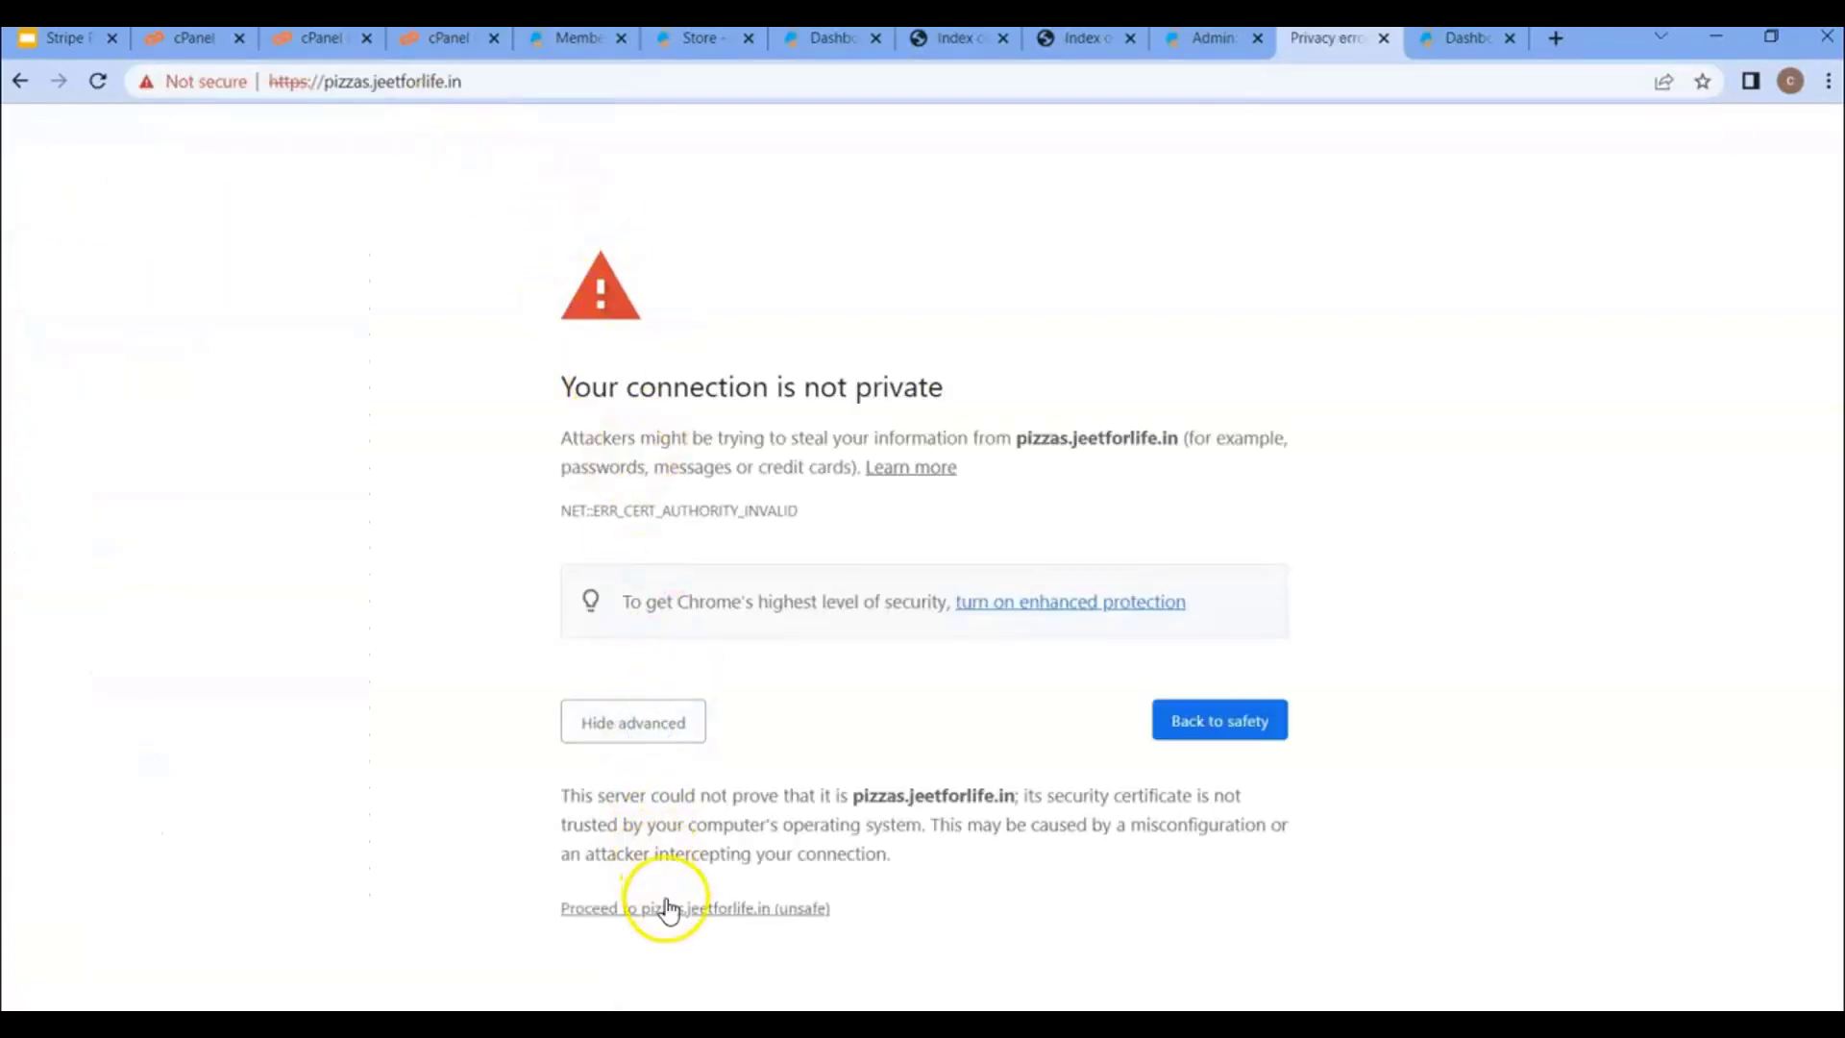
pyautogui.click(360, 95)
pyautogui.click(359, 94)
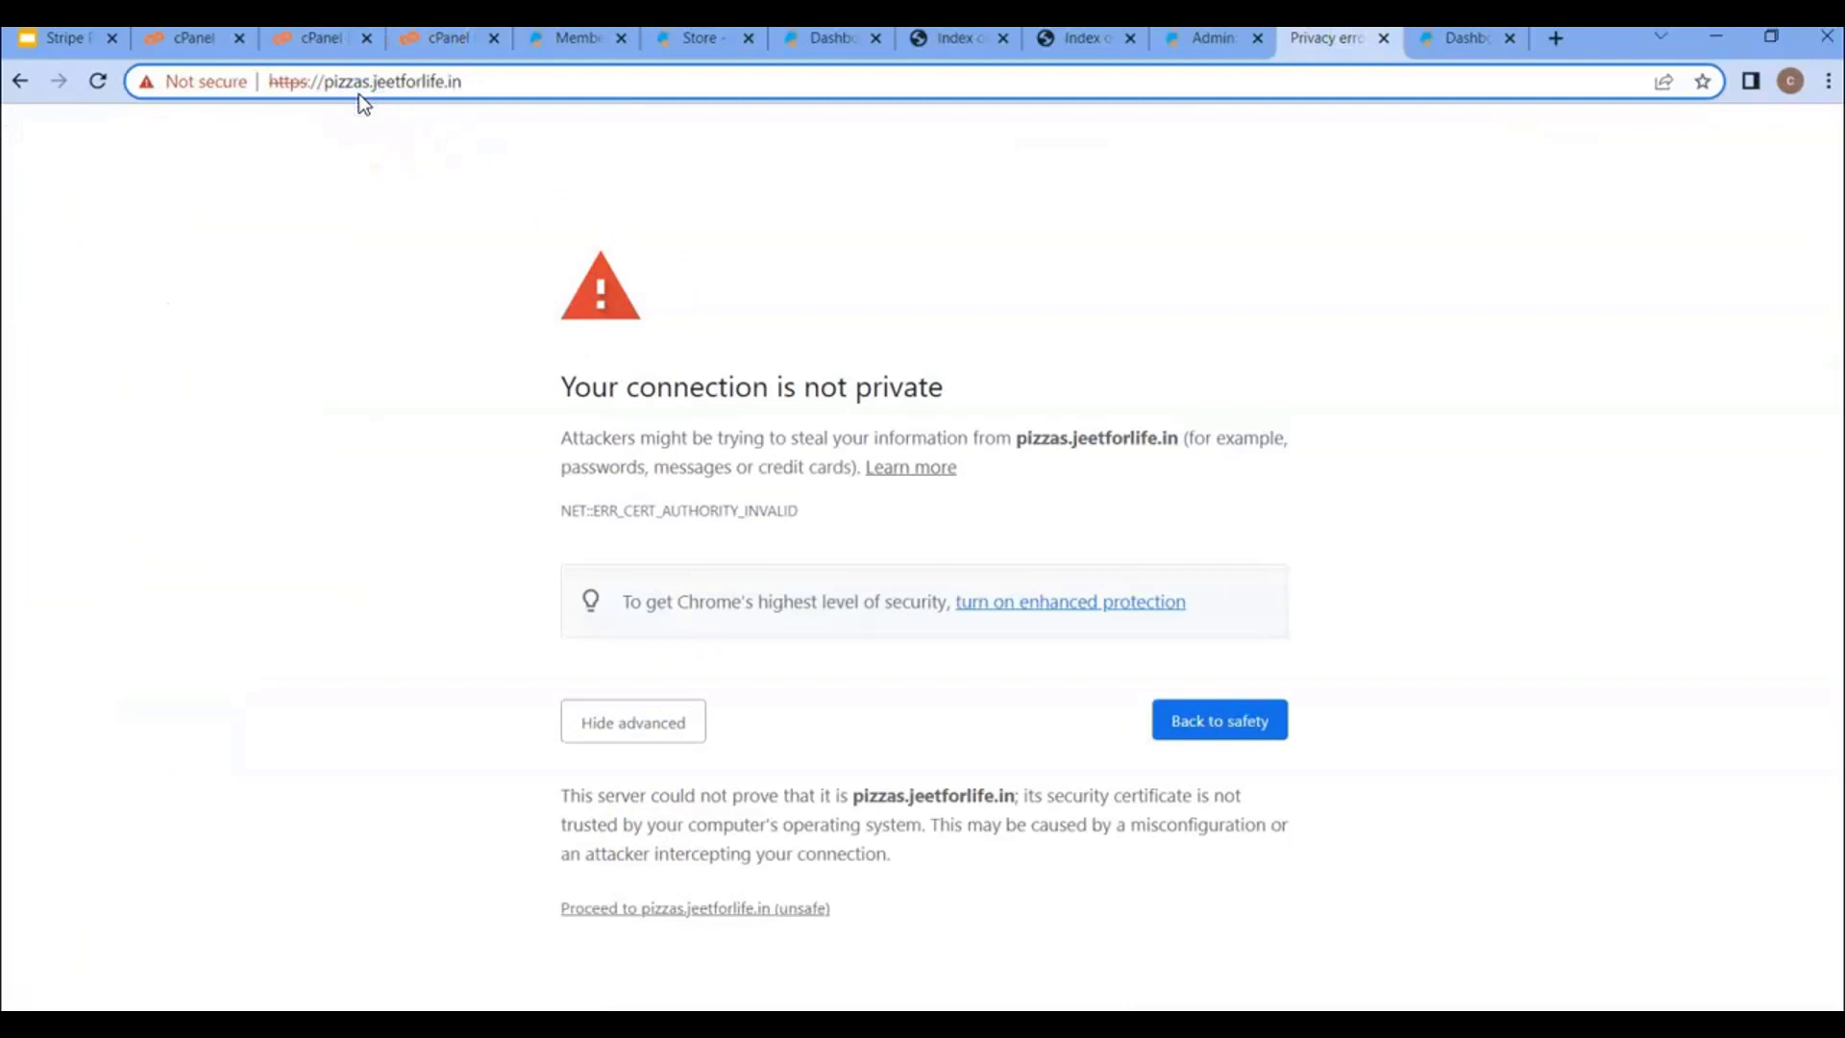
pyautogui.press('BackSpace')
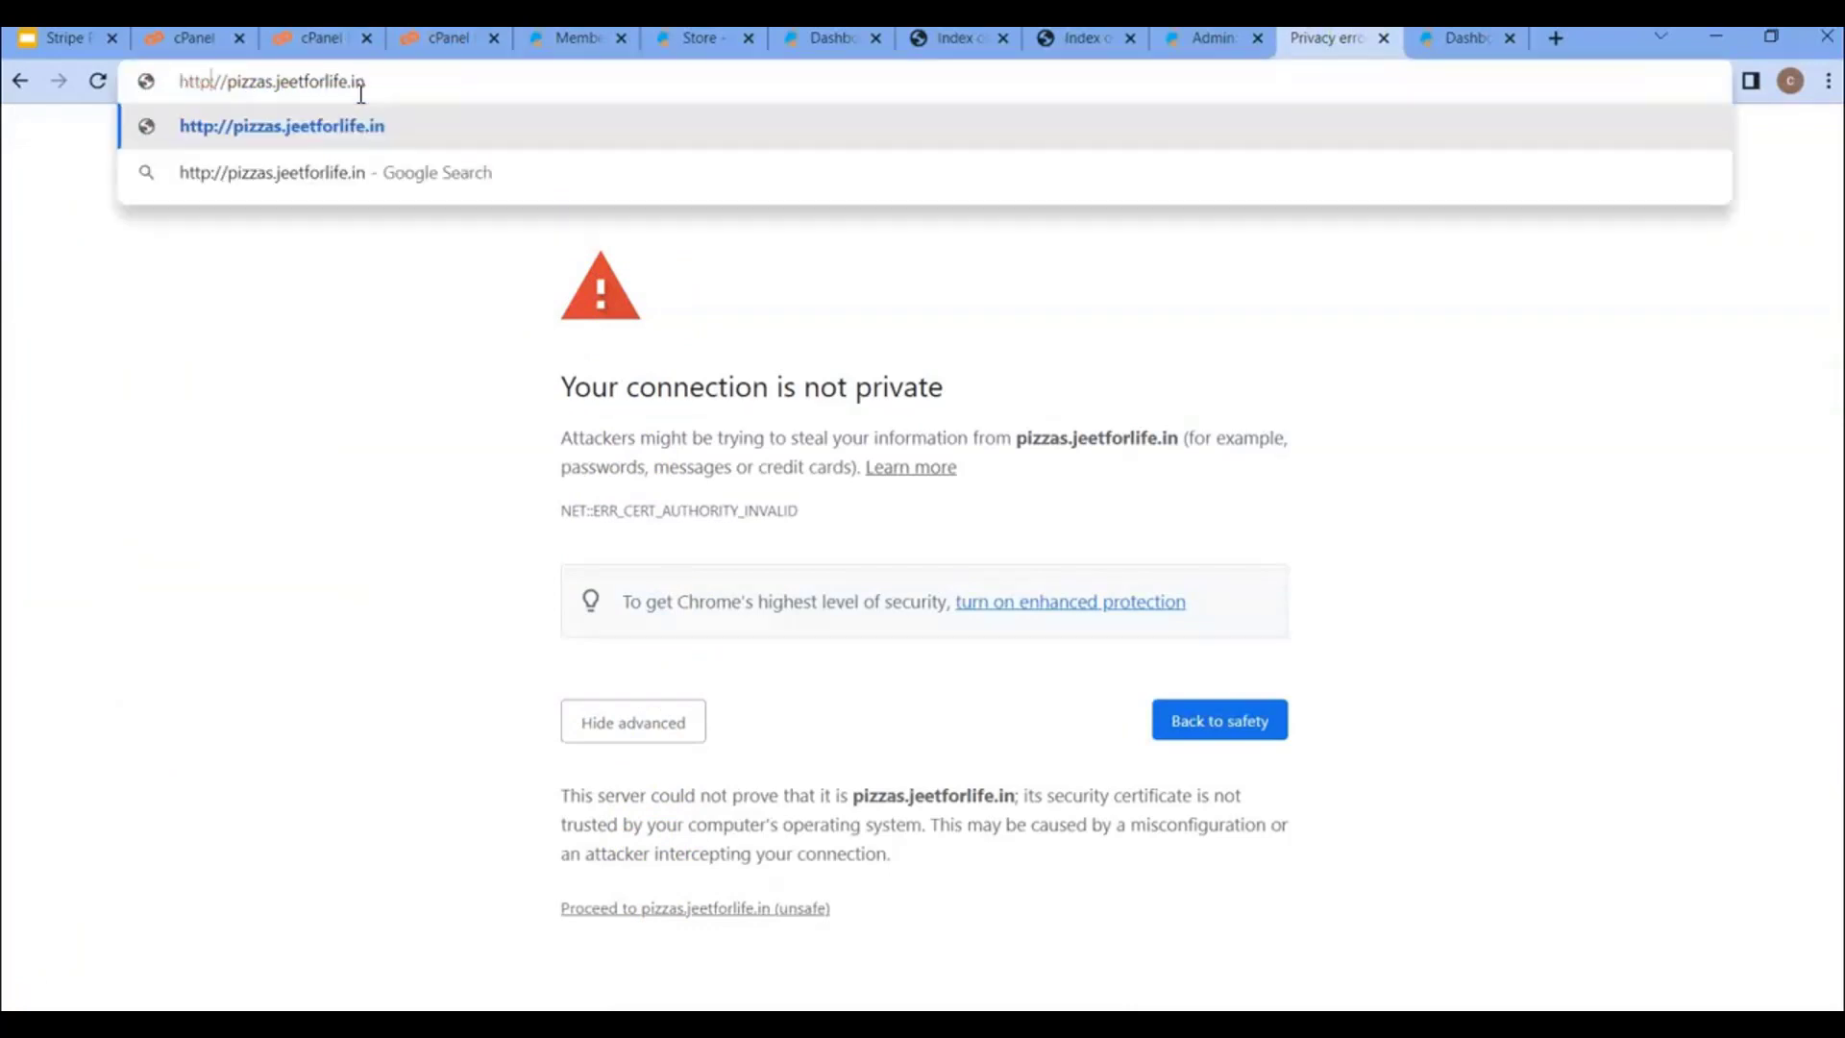
pyautogui.press('Return')
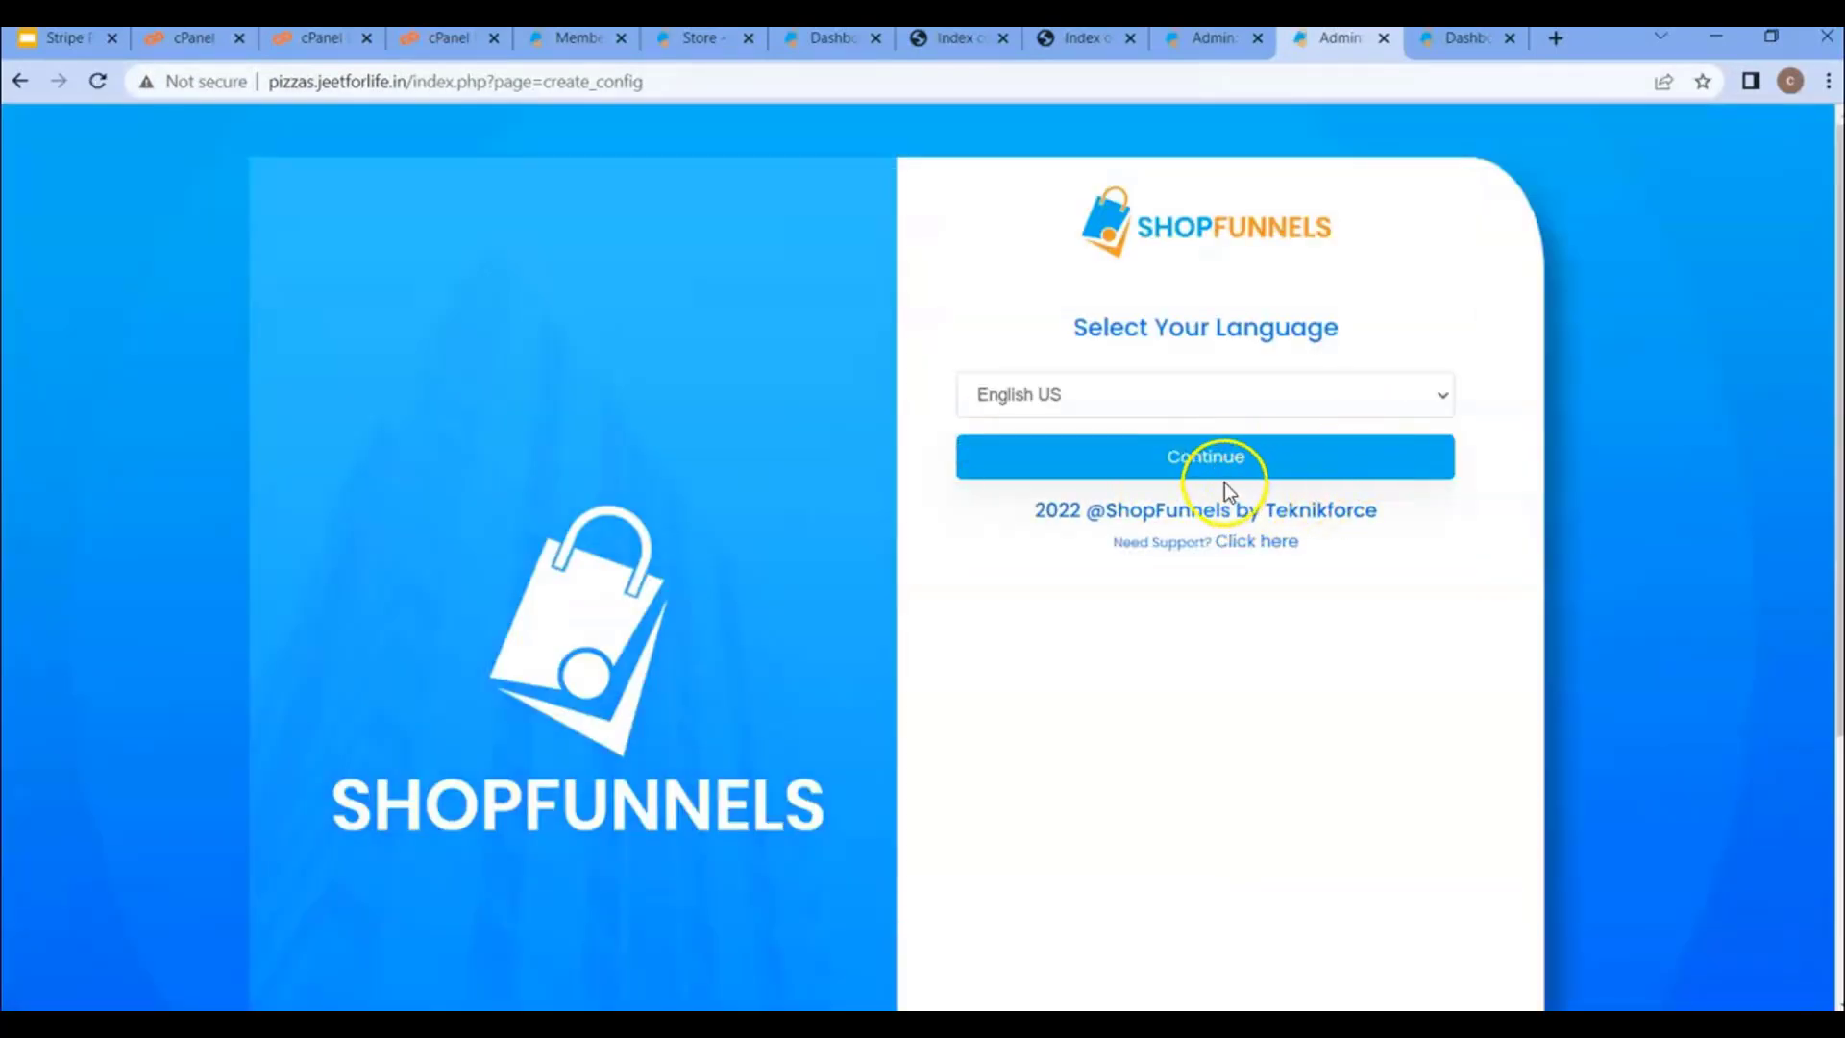
pyautogui.click(1229, 459)
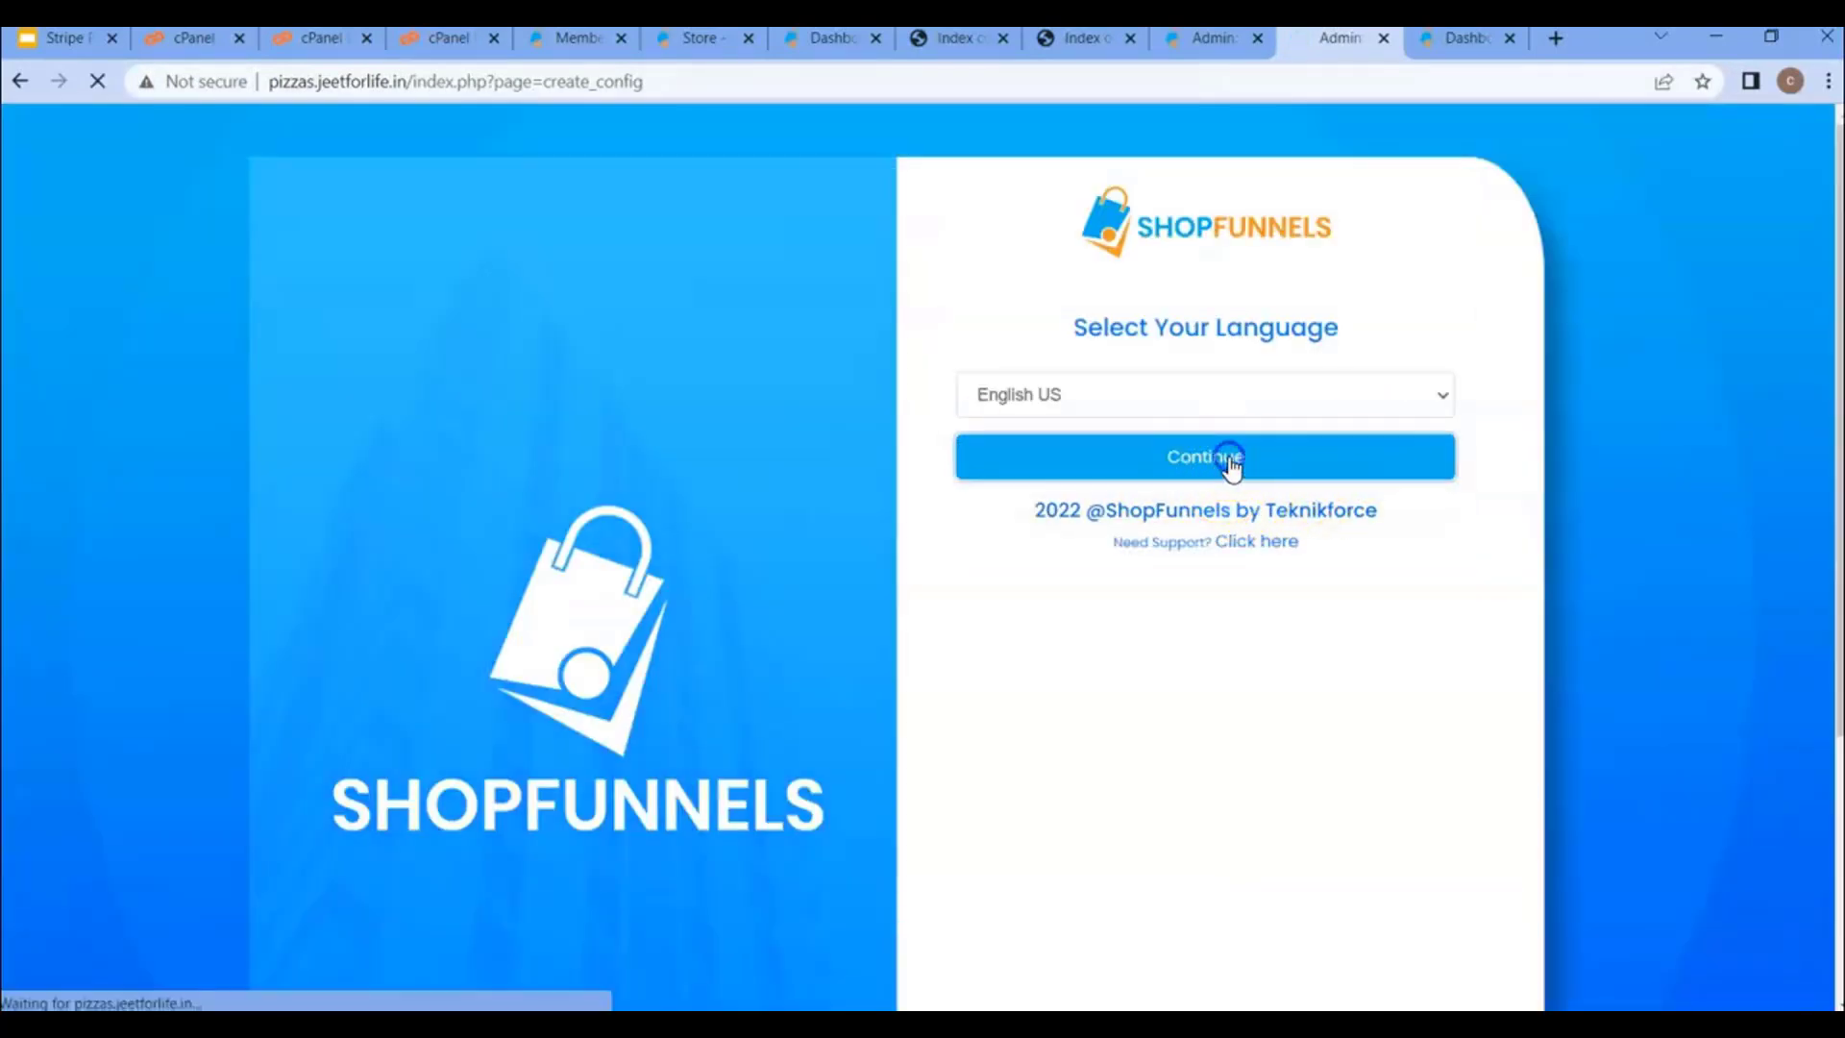
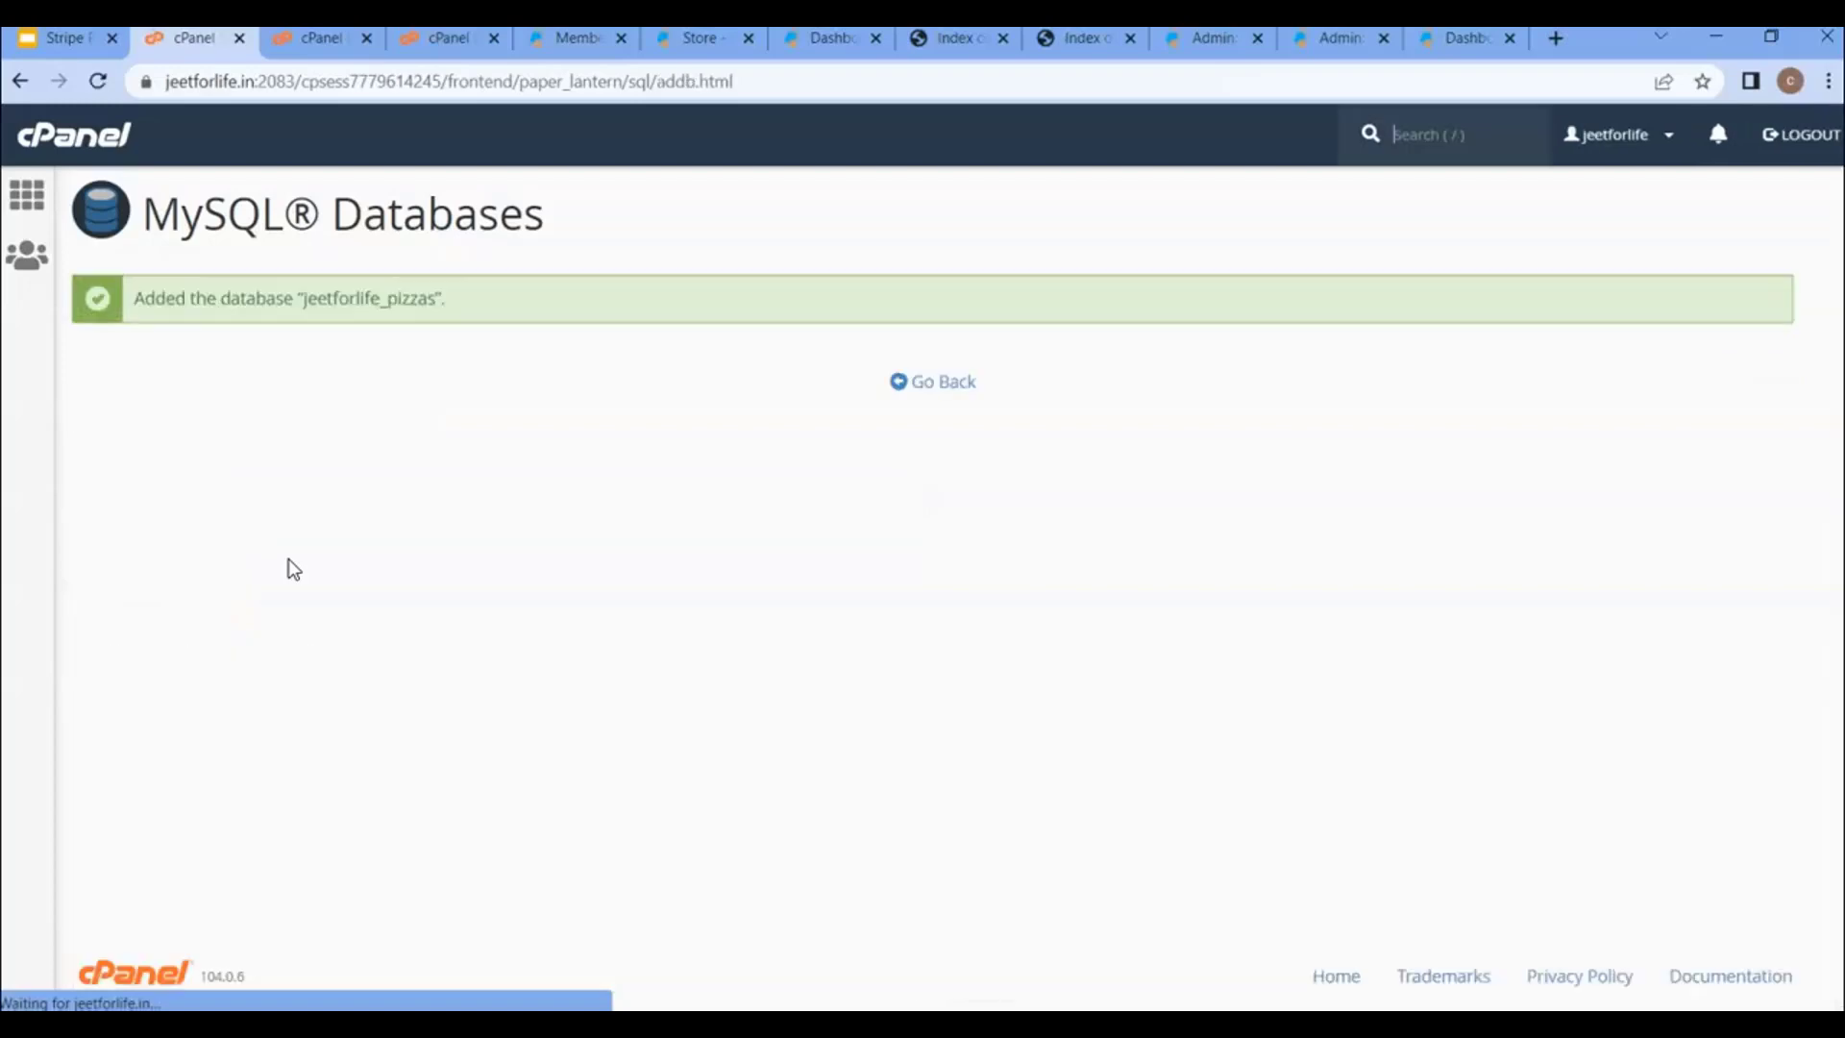
# - Return to the MySQL Databases overview after creating the jeetforlife_pizzas database
pyautogui.click(915, 384)
# - Create the MySQL user jeetforlife_pizzas with a strong password entered twice
pyautogui.scroll(-15, 527, 641)
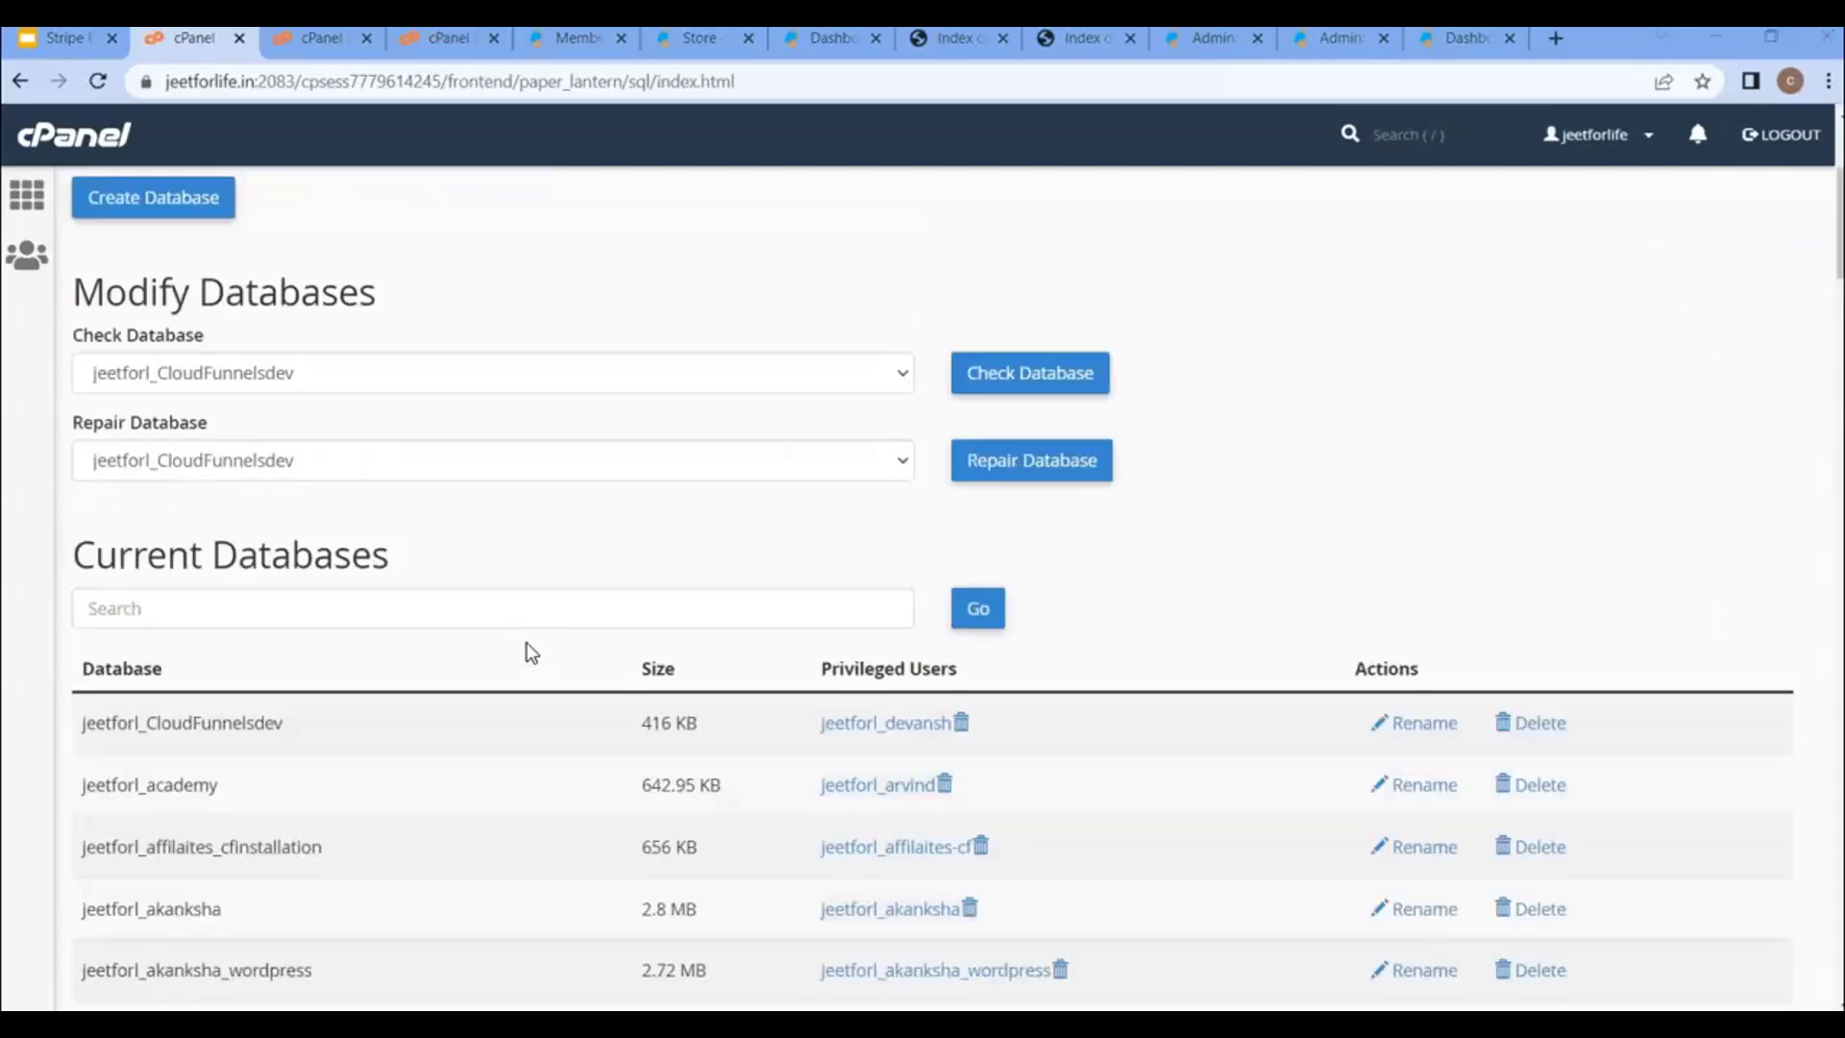
pyautogui.scroll(3, 487, 613)
pyautogui.click(411, 642)
pyautogui.write('pizzas')
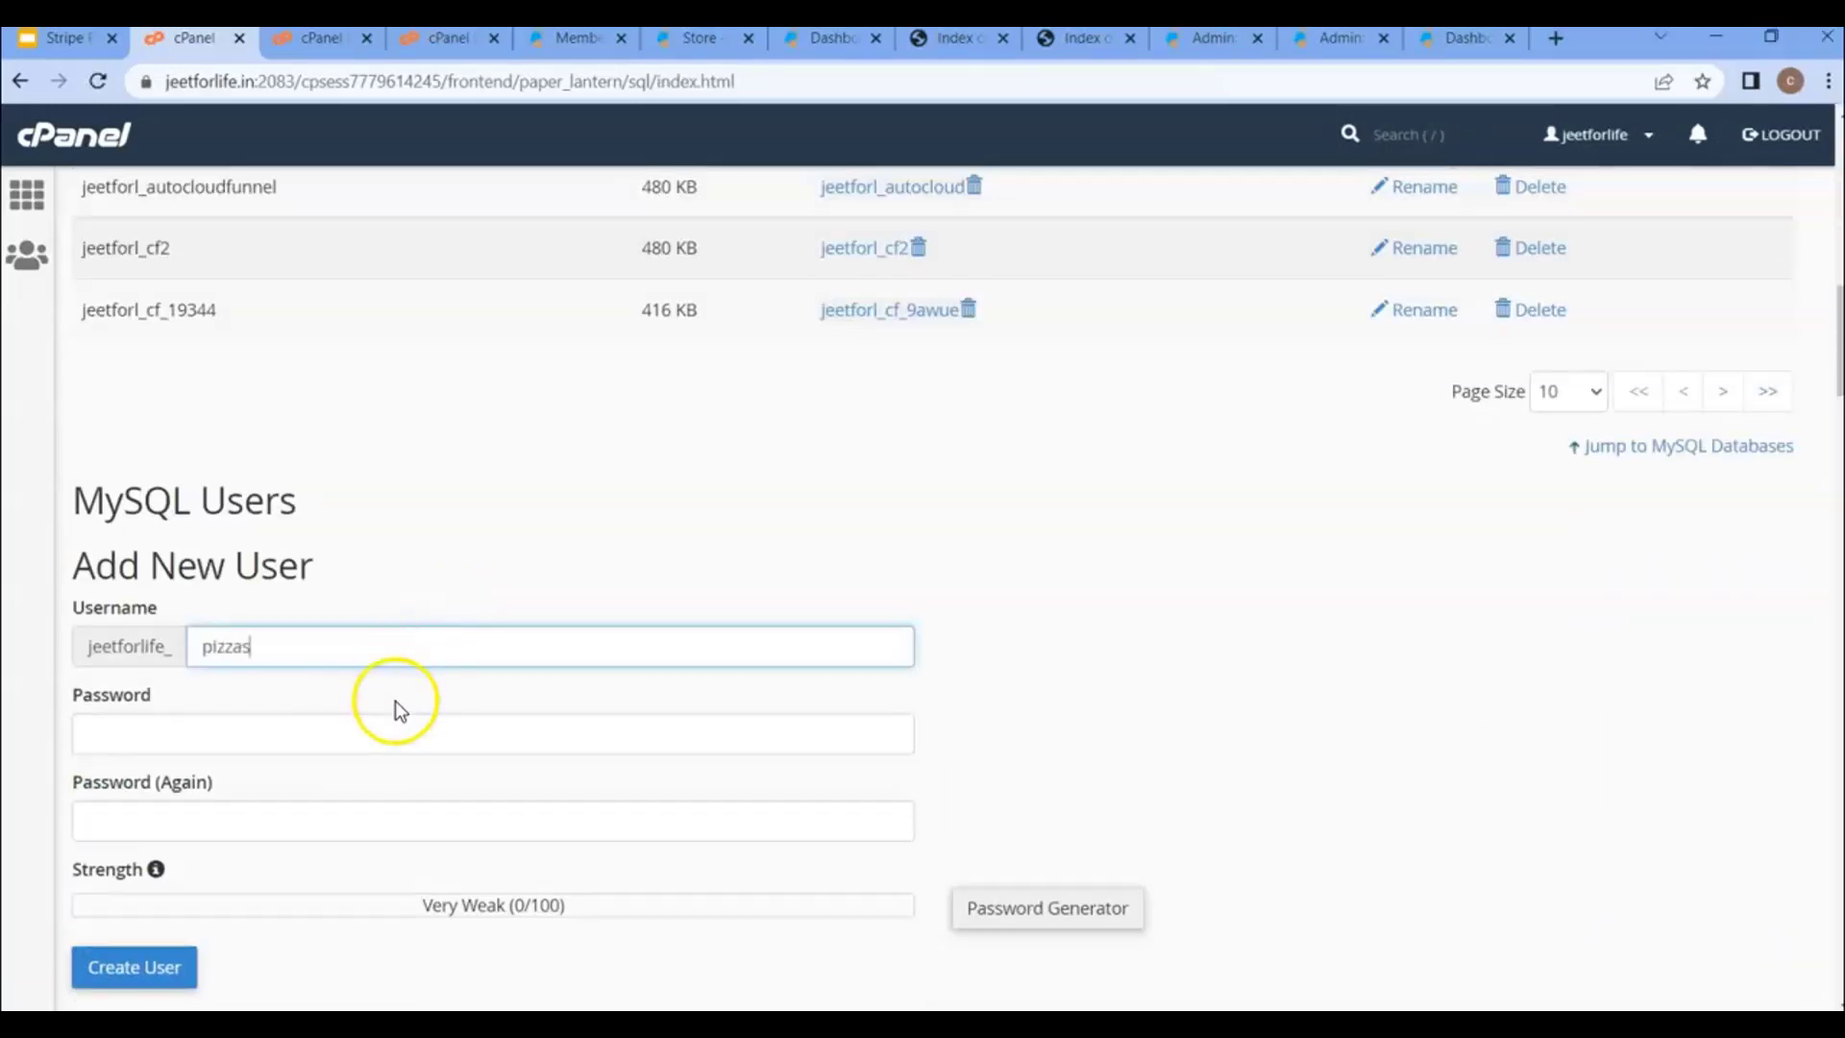
pyautogui.click(390, 736)
pyautogui.write('•••••')
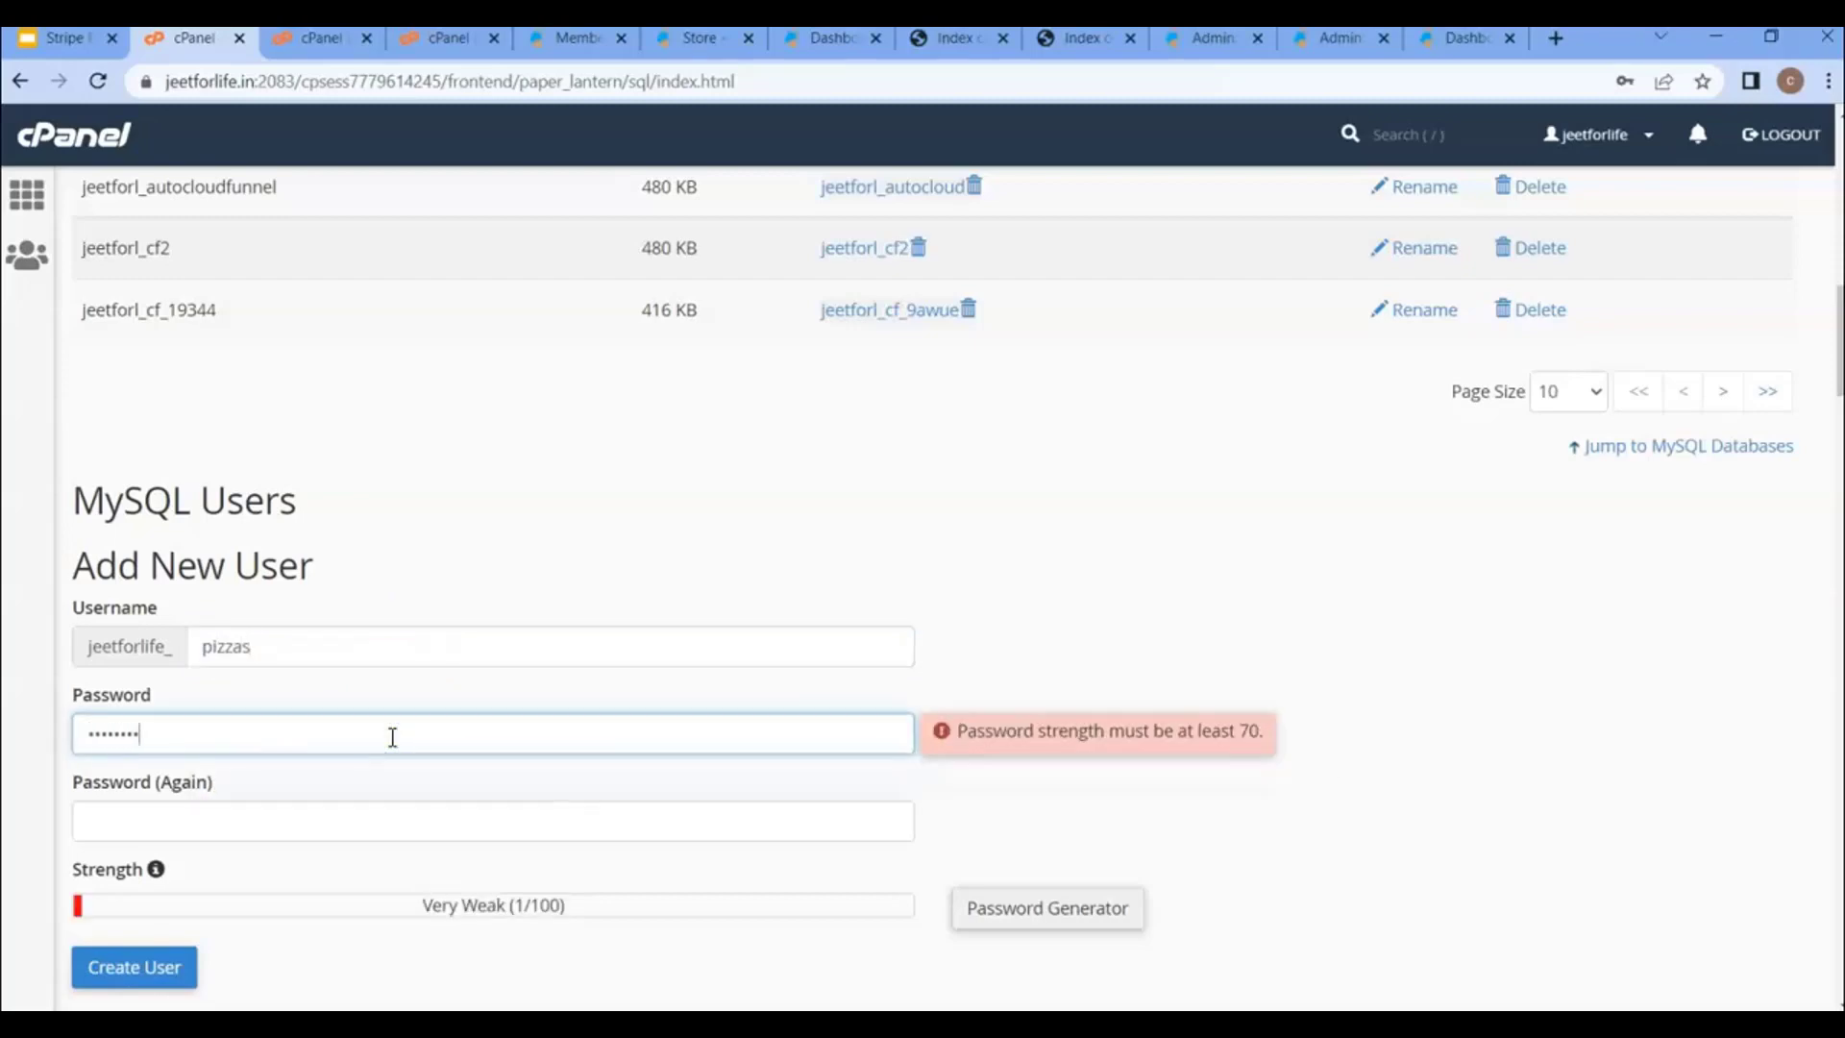
pyautogui.press('Tab')
pyautogui.hotkey('ctrl', 'v')
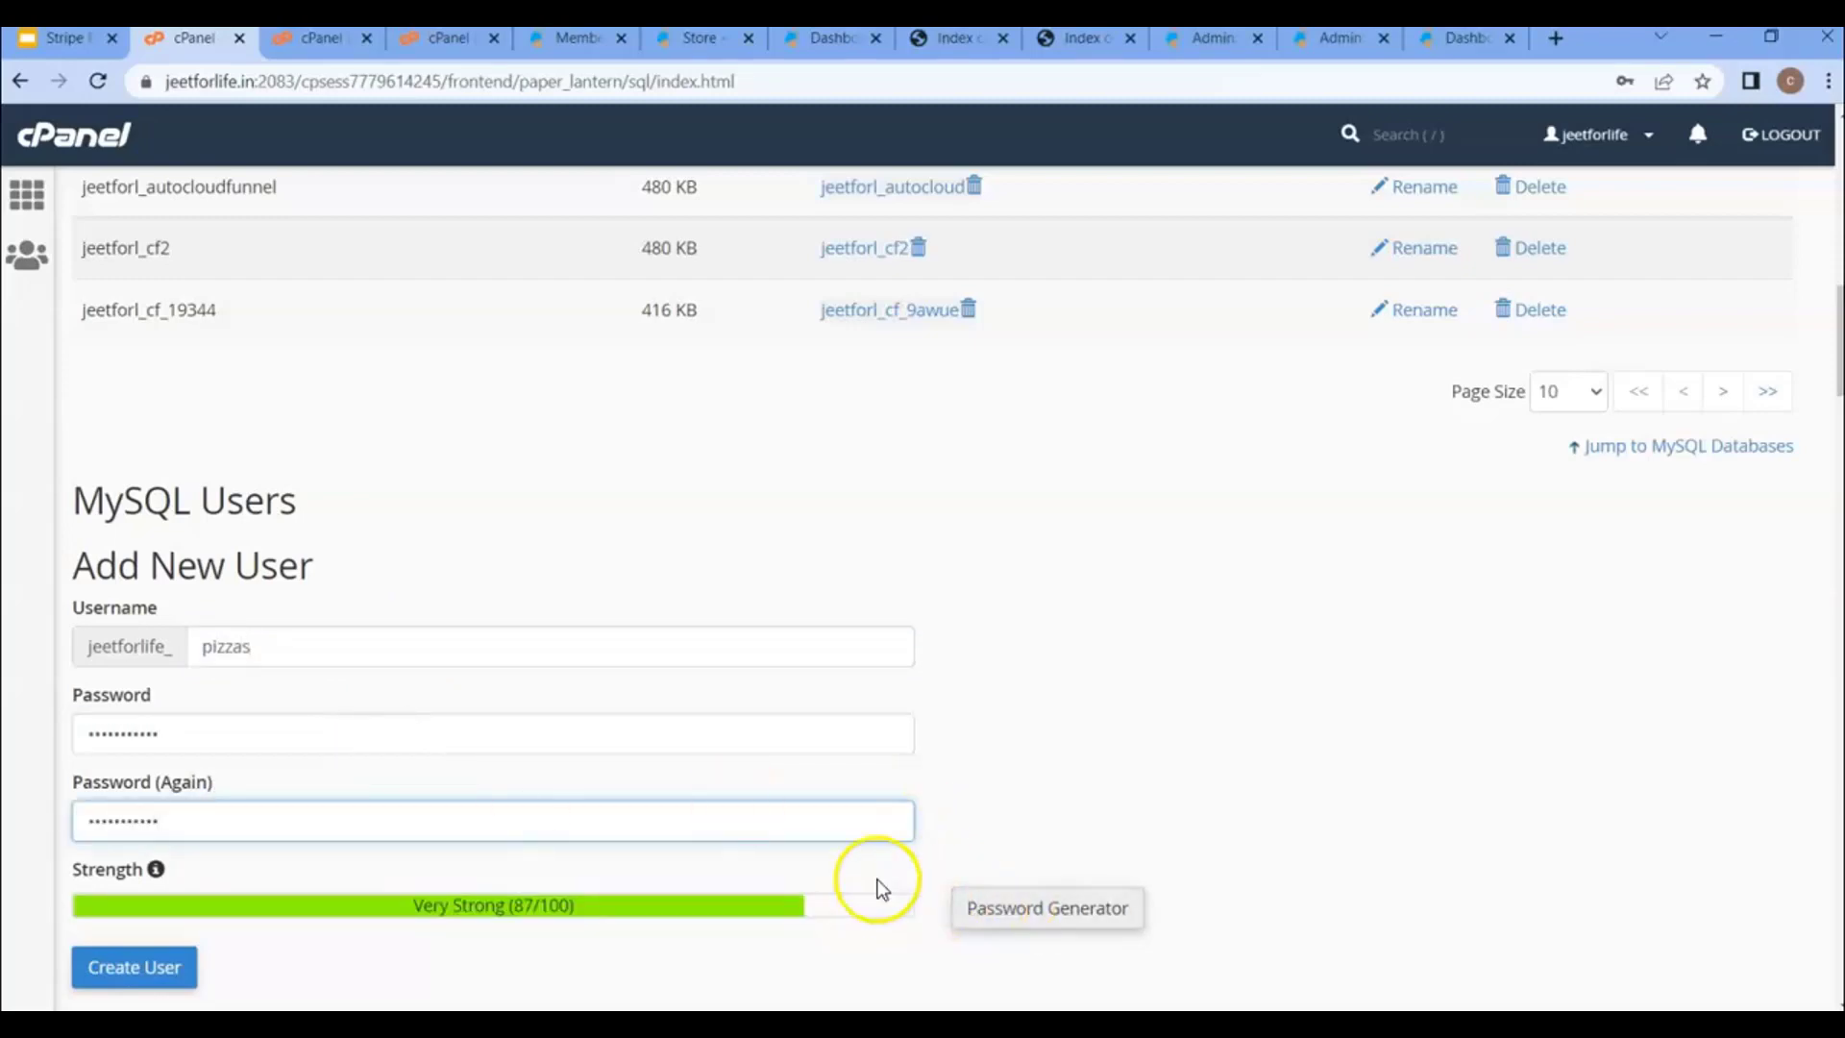
pyautogui.scroll(-1, 878, 870)
pyautogui.click(140, 846)
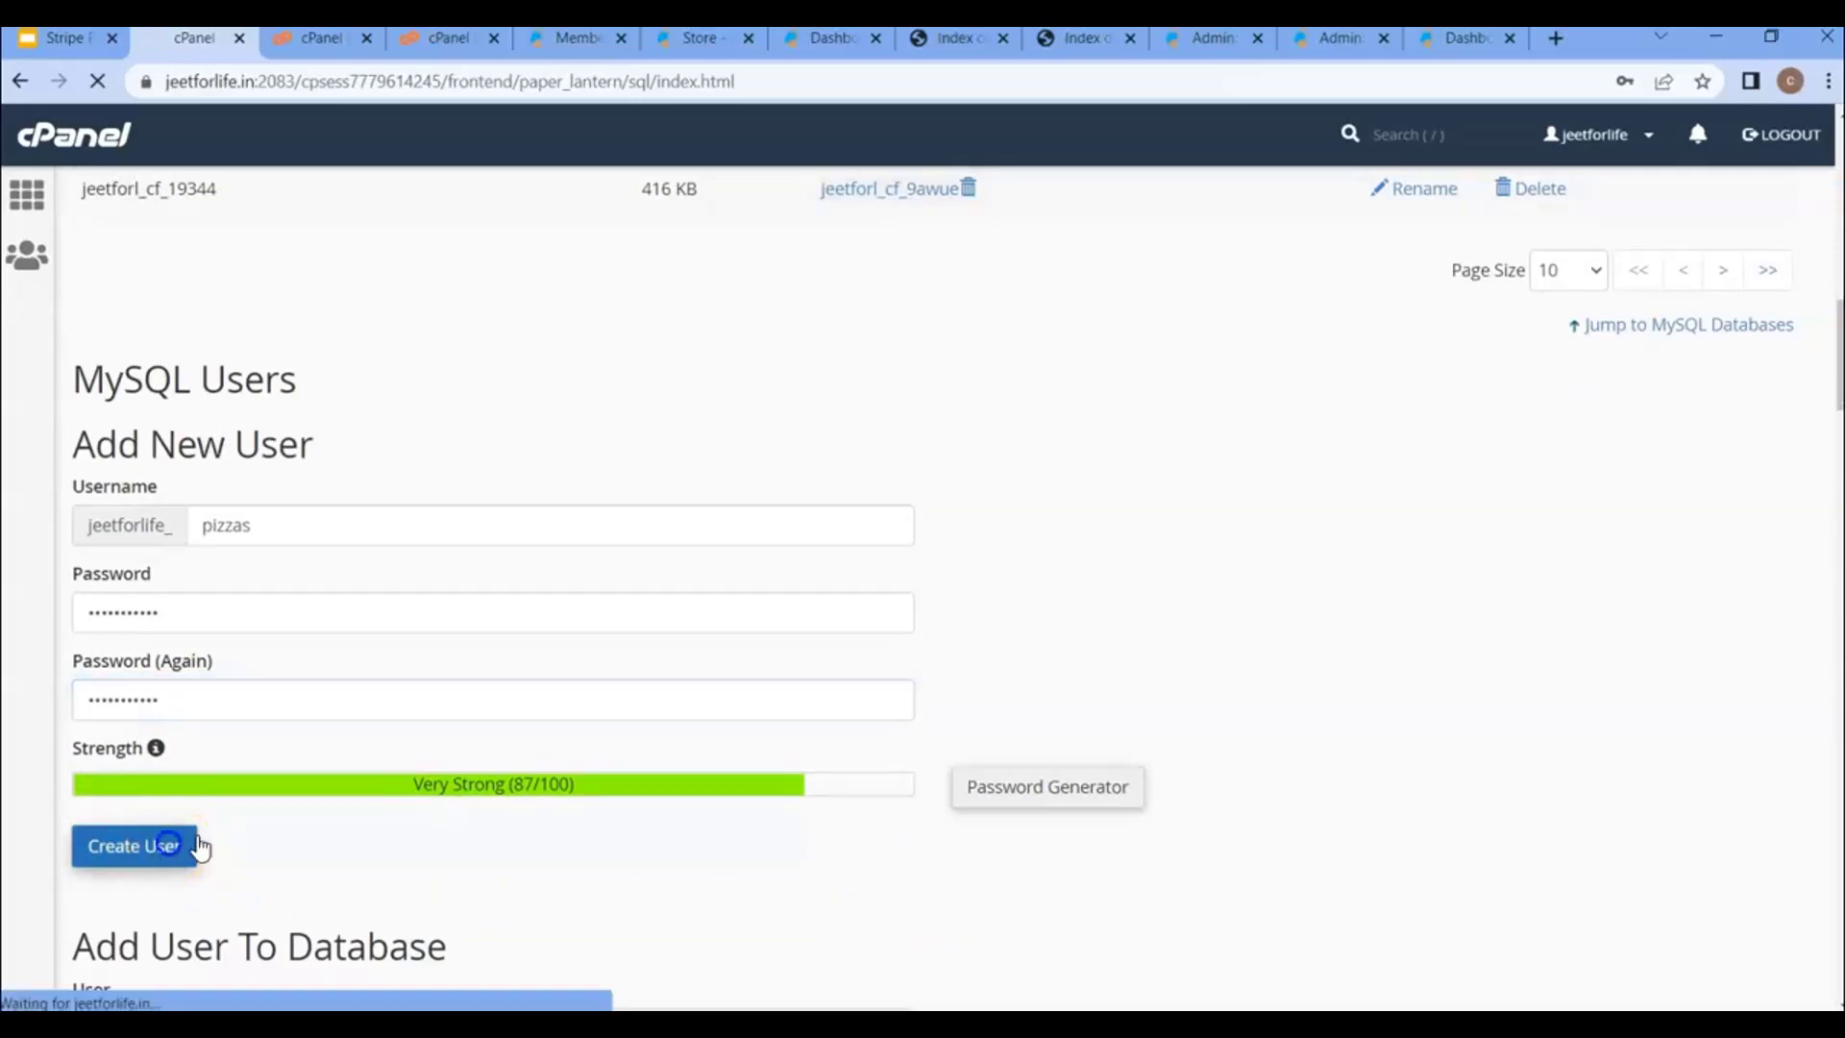
# - Add user jeetforlife_pizzas to the jeetforlife_pizzas database
pyautogui.click(930, 379)
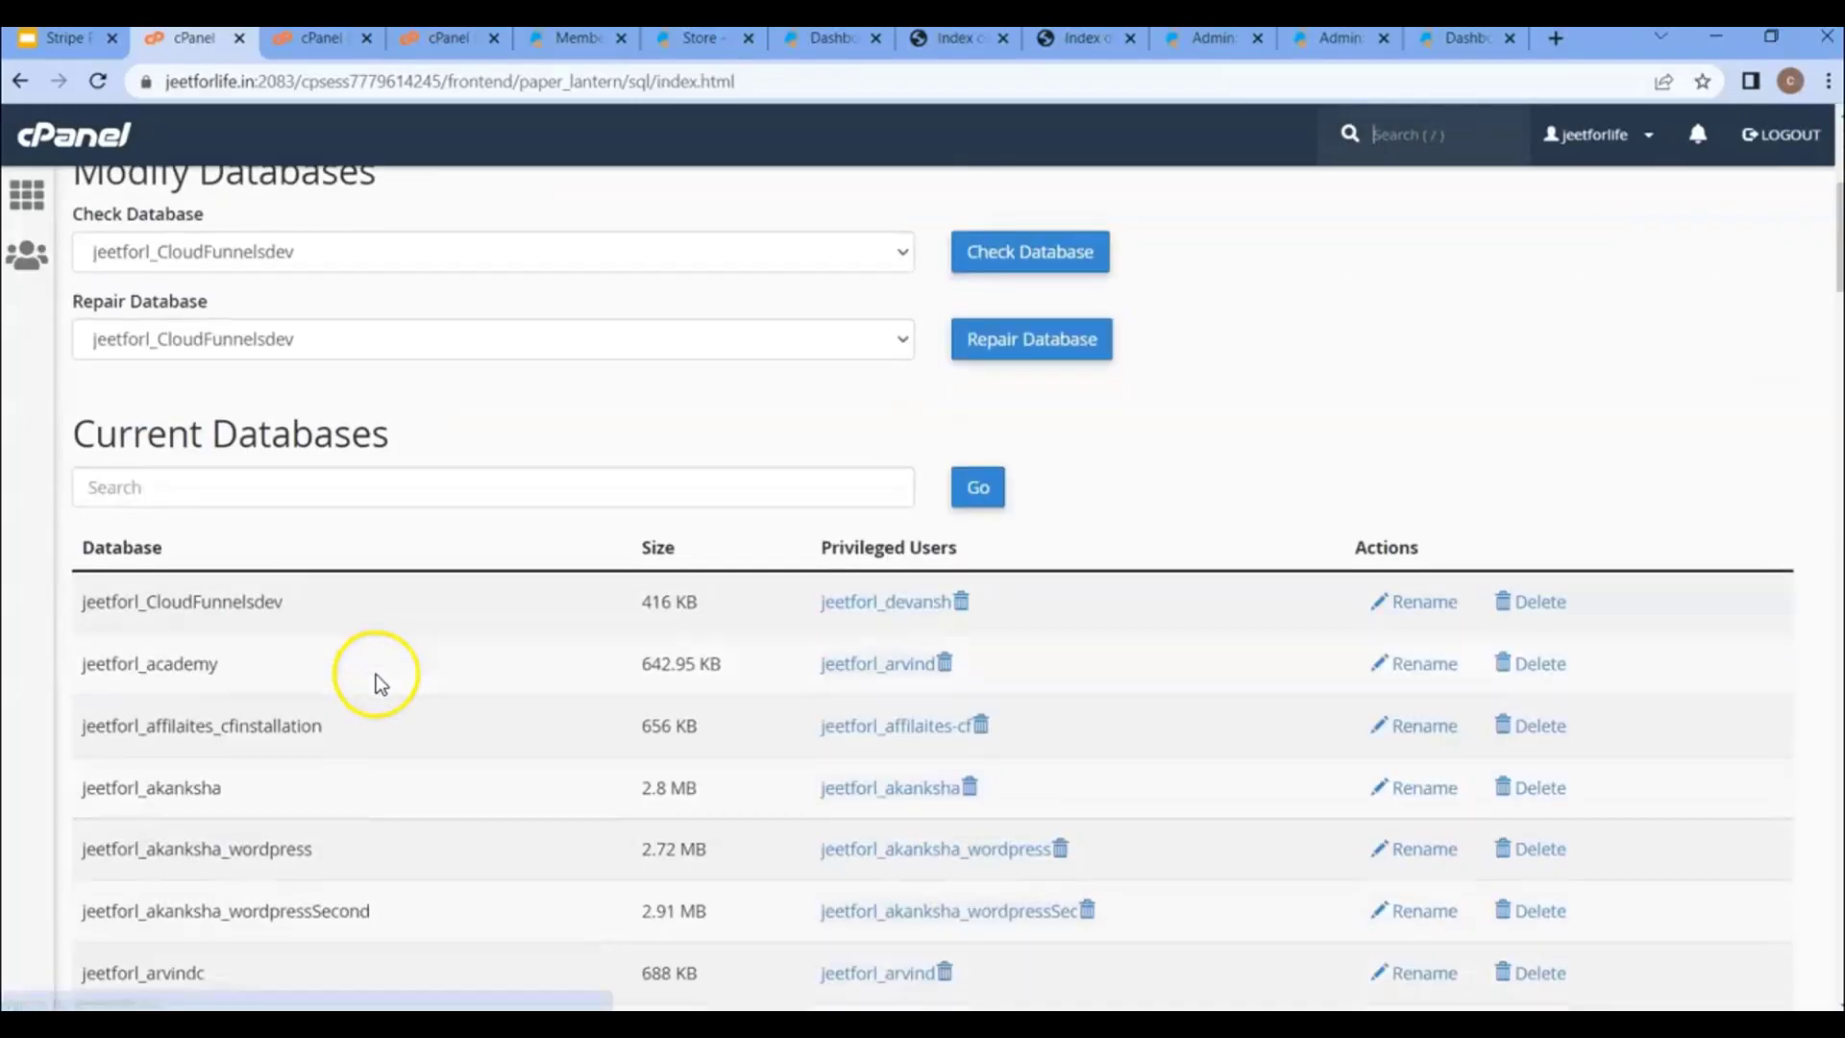
pyautogui.scroll(-10, 379, 684)
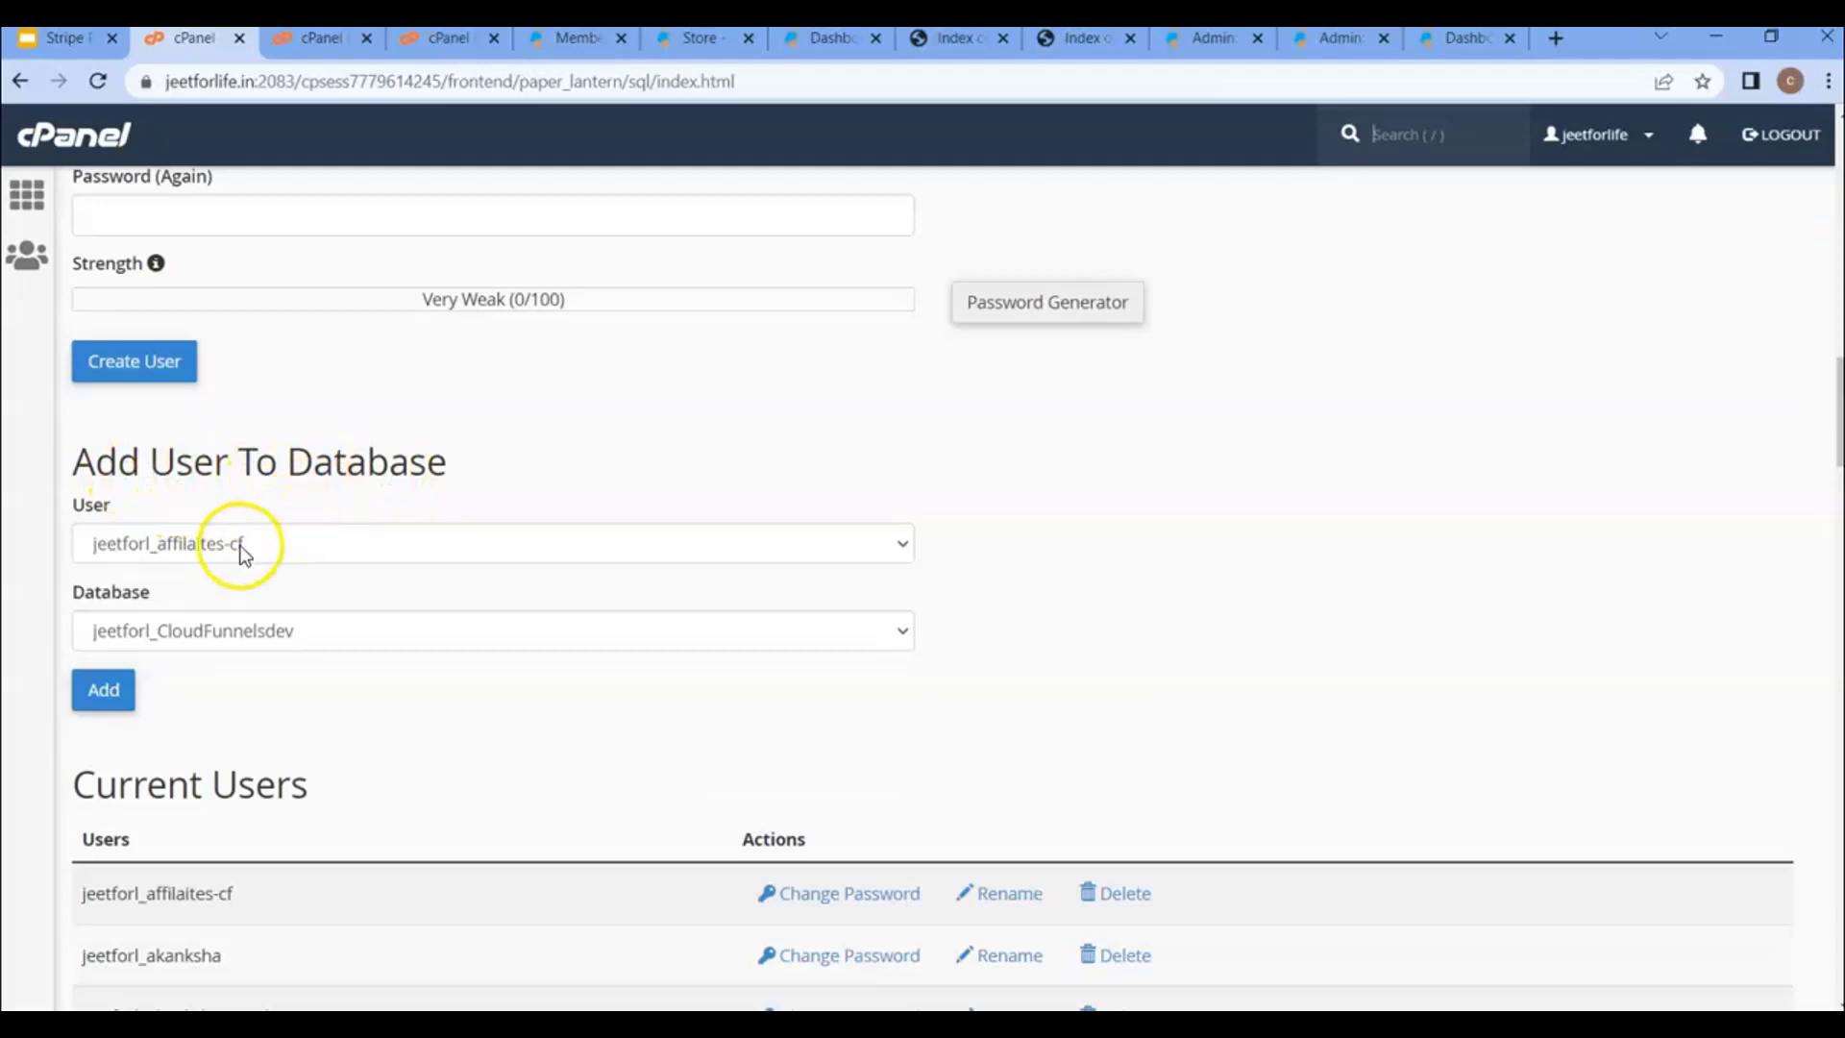
pyautogui.click(239, 545)
pyautogui.scroll(-10, 252, 437)
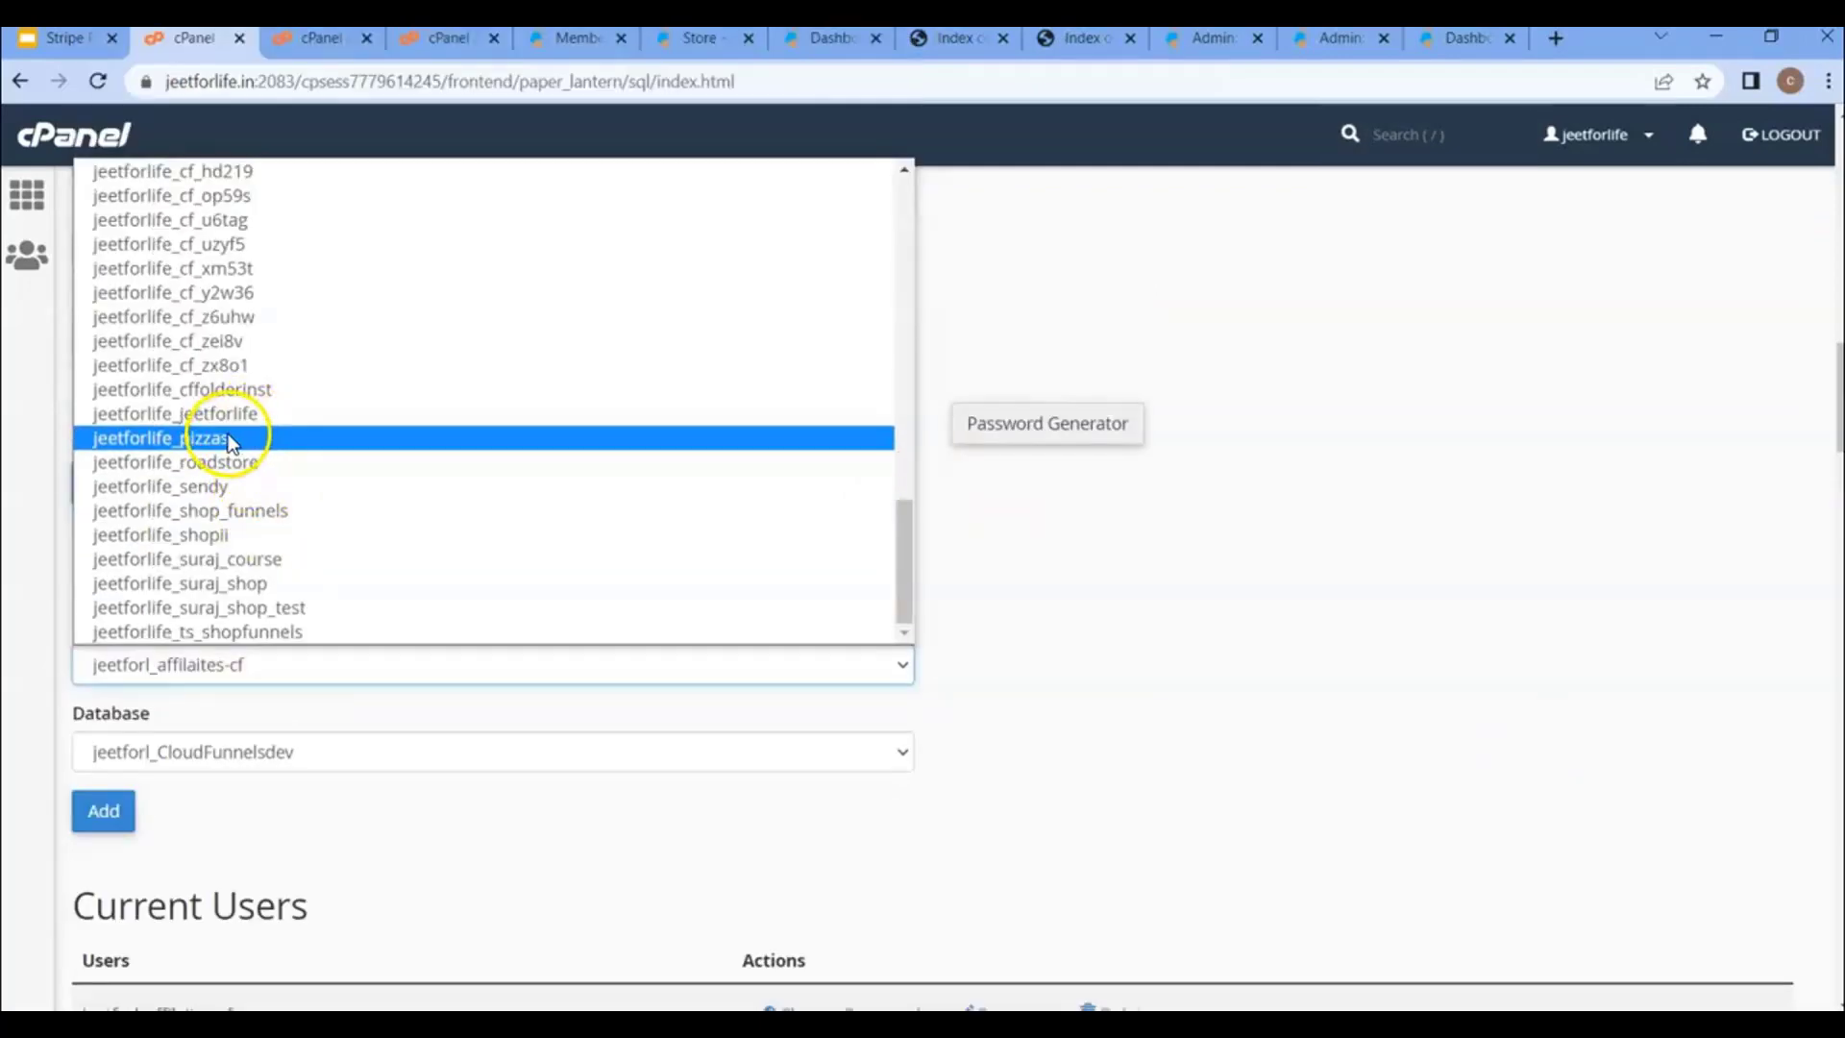
pyautogui.click(231, 441)
pyautogui.click(275, 749)
pyautogui.scroll(-10, 214, 358)
pyautogui.click(214, 358)
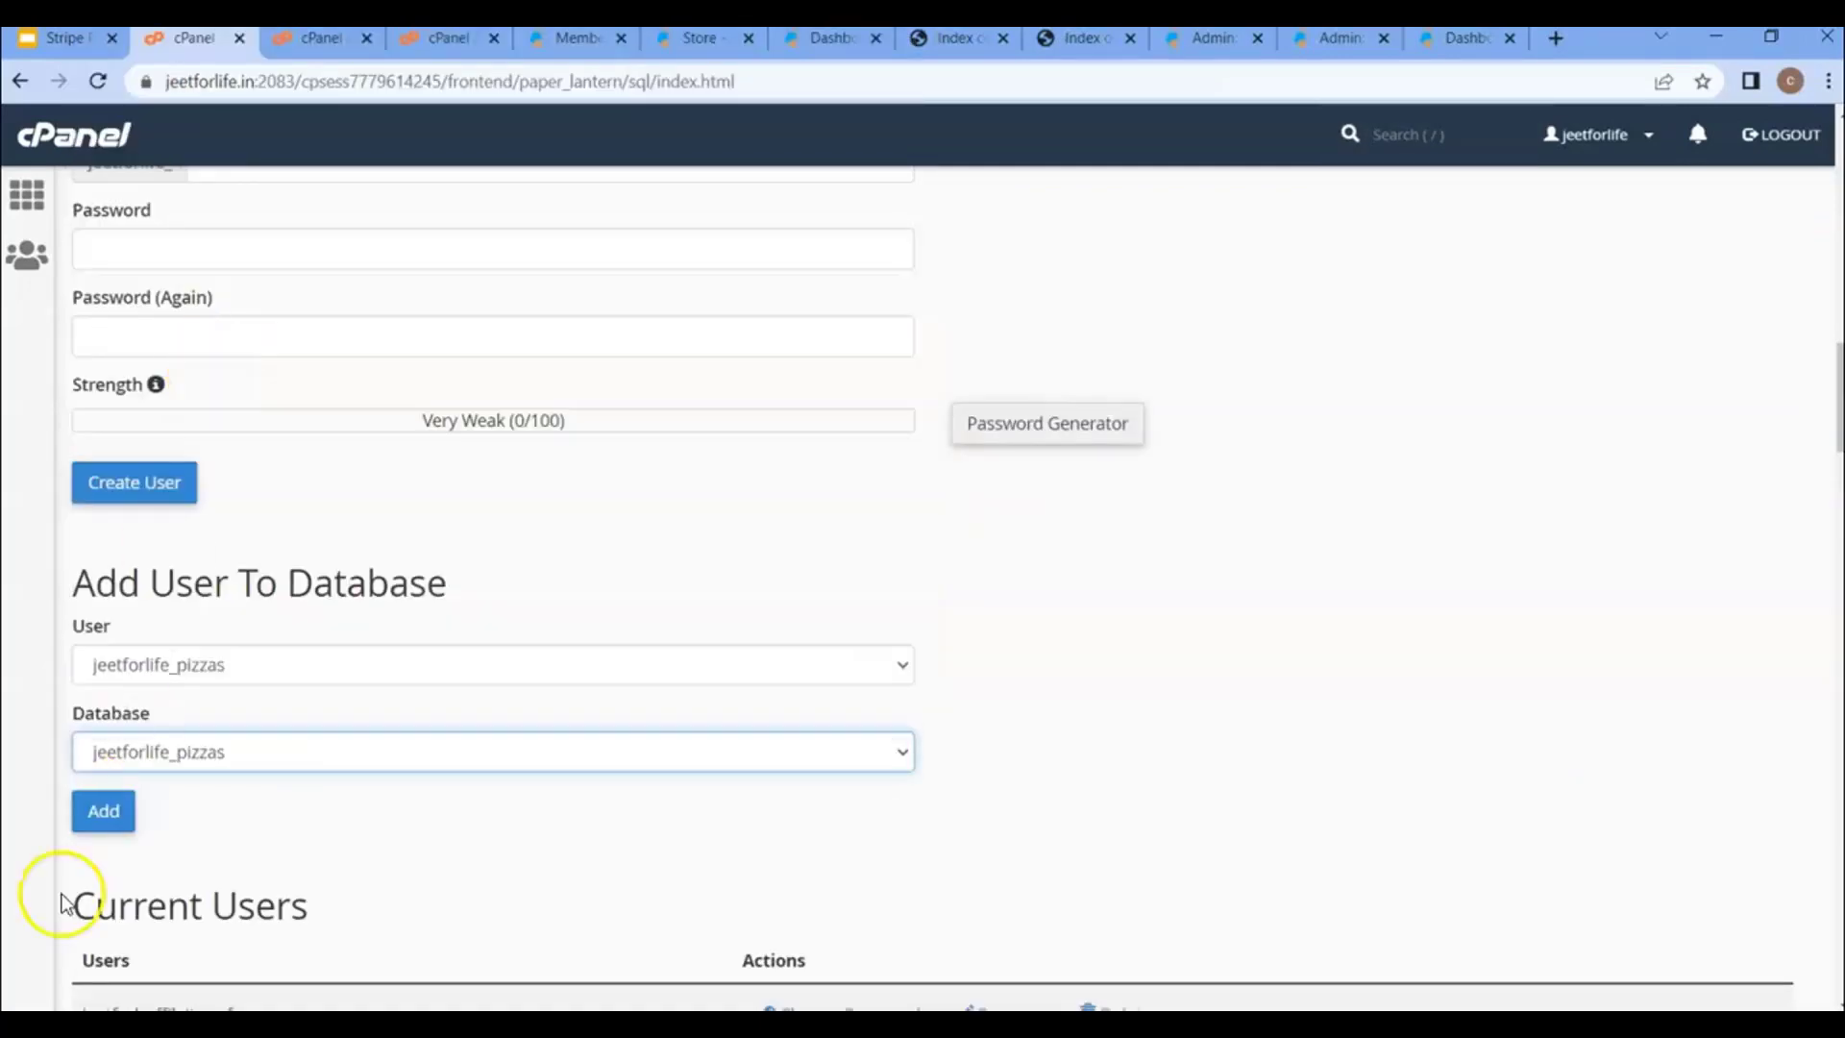
pyautogui.click(105, 815)
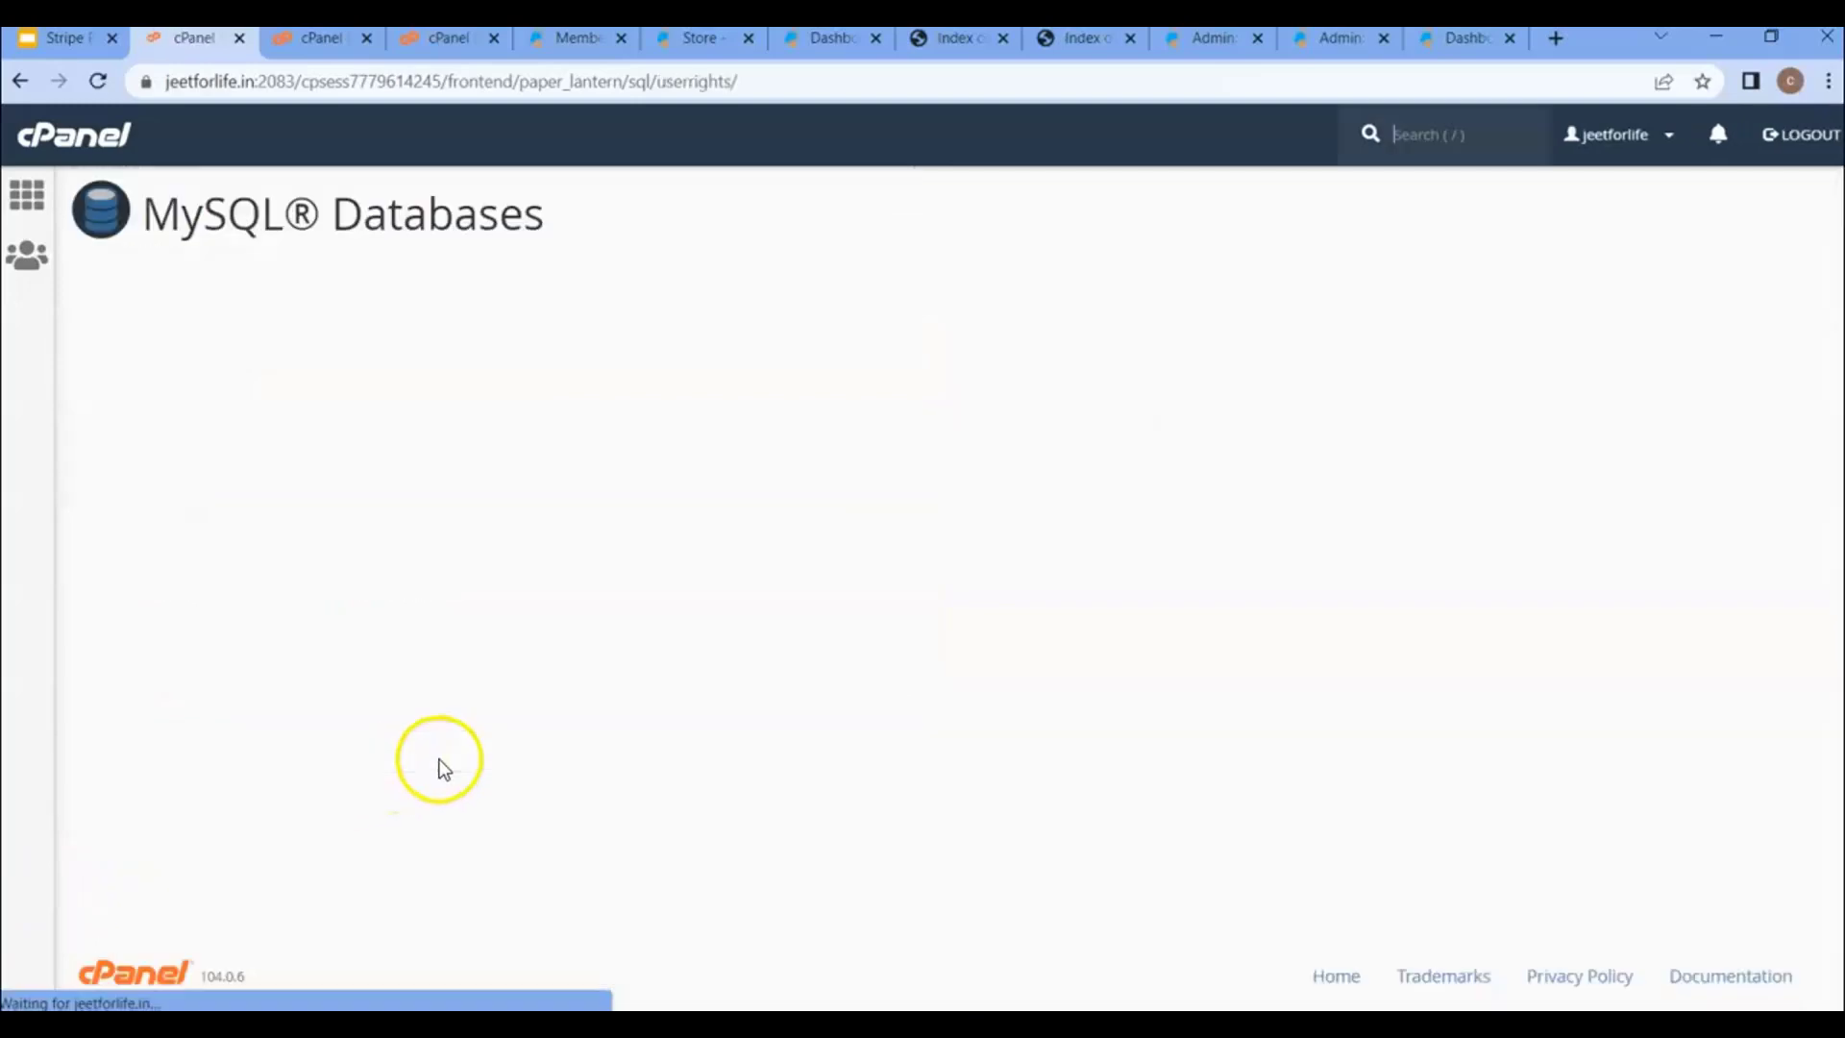
# - Grant jeetforlife_pizzas ALL PRIVILEGES on the database and save the changes
pyautogui.click(141, 431)
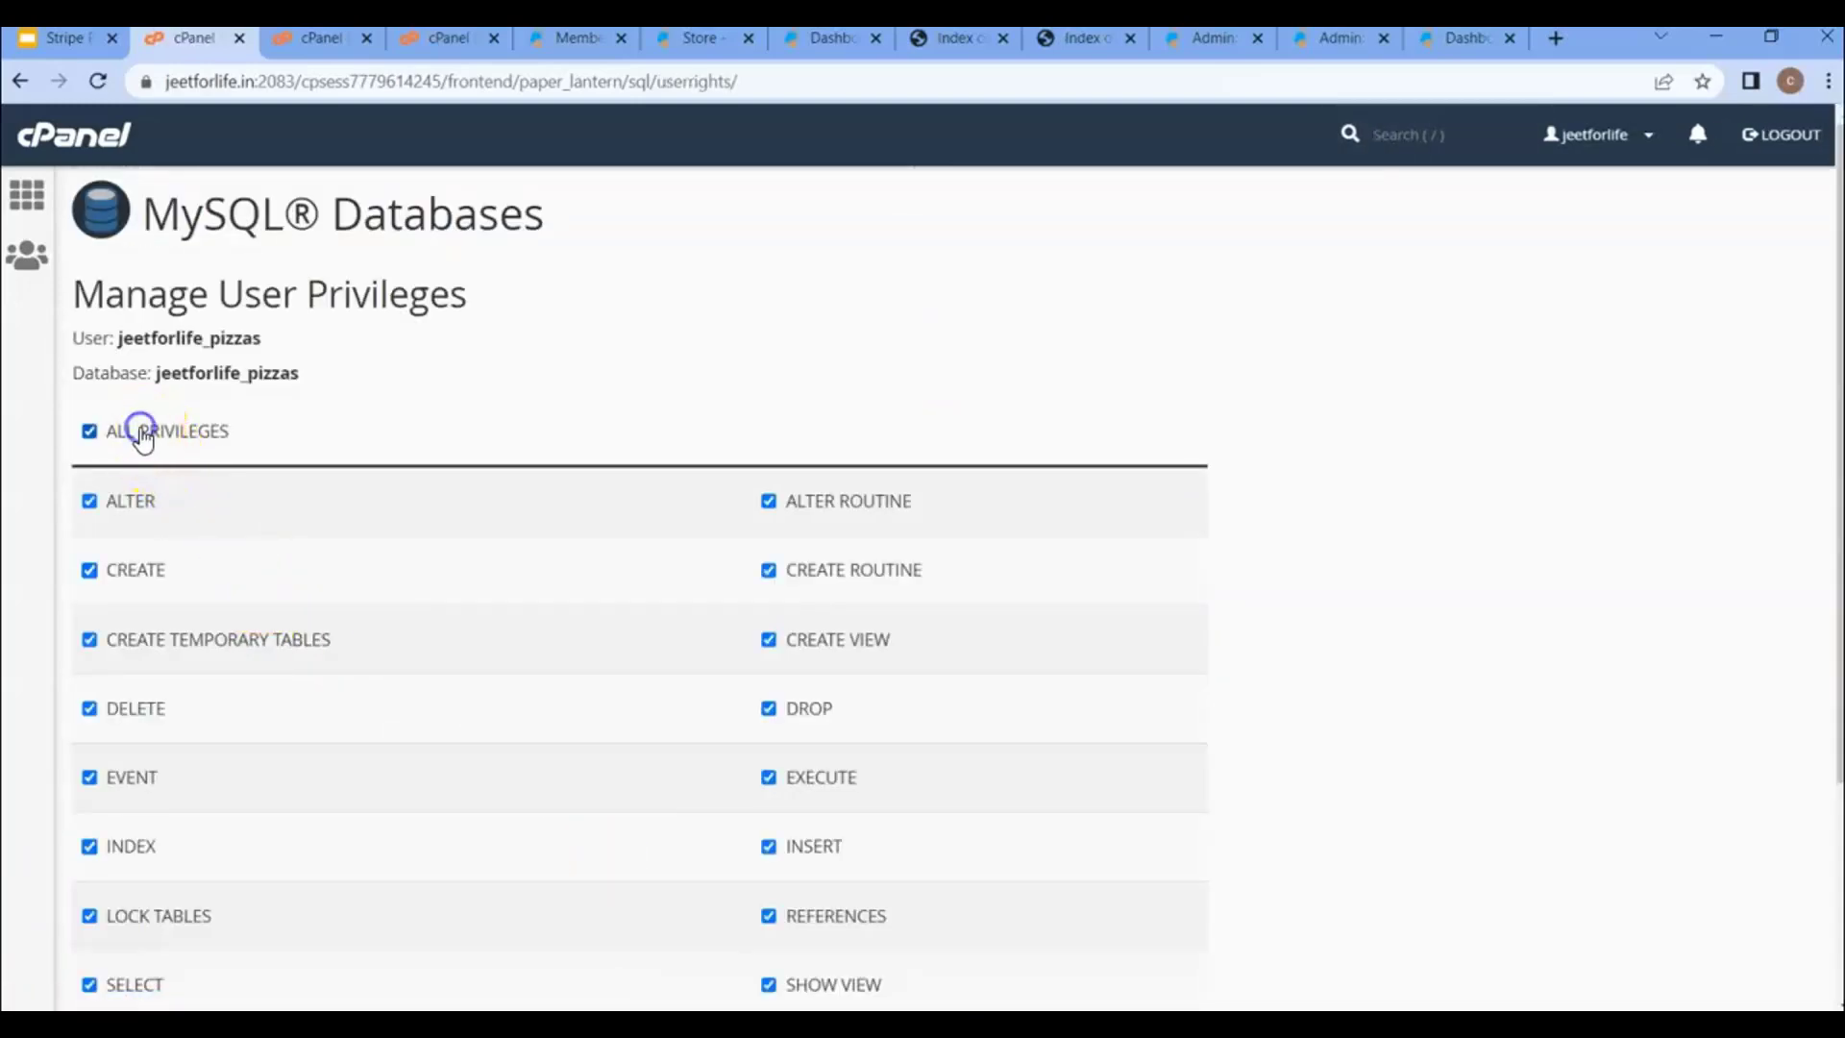
pyautogui.scroll(-3, 182, 577)
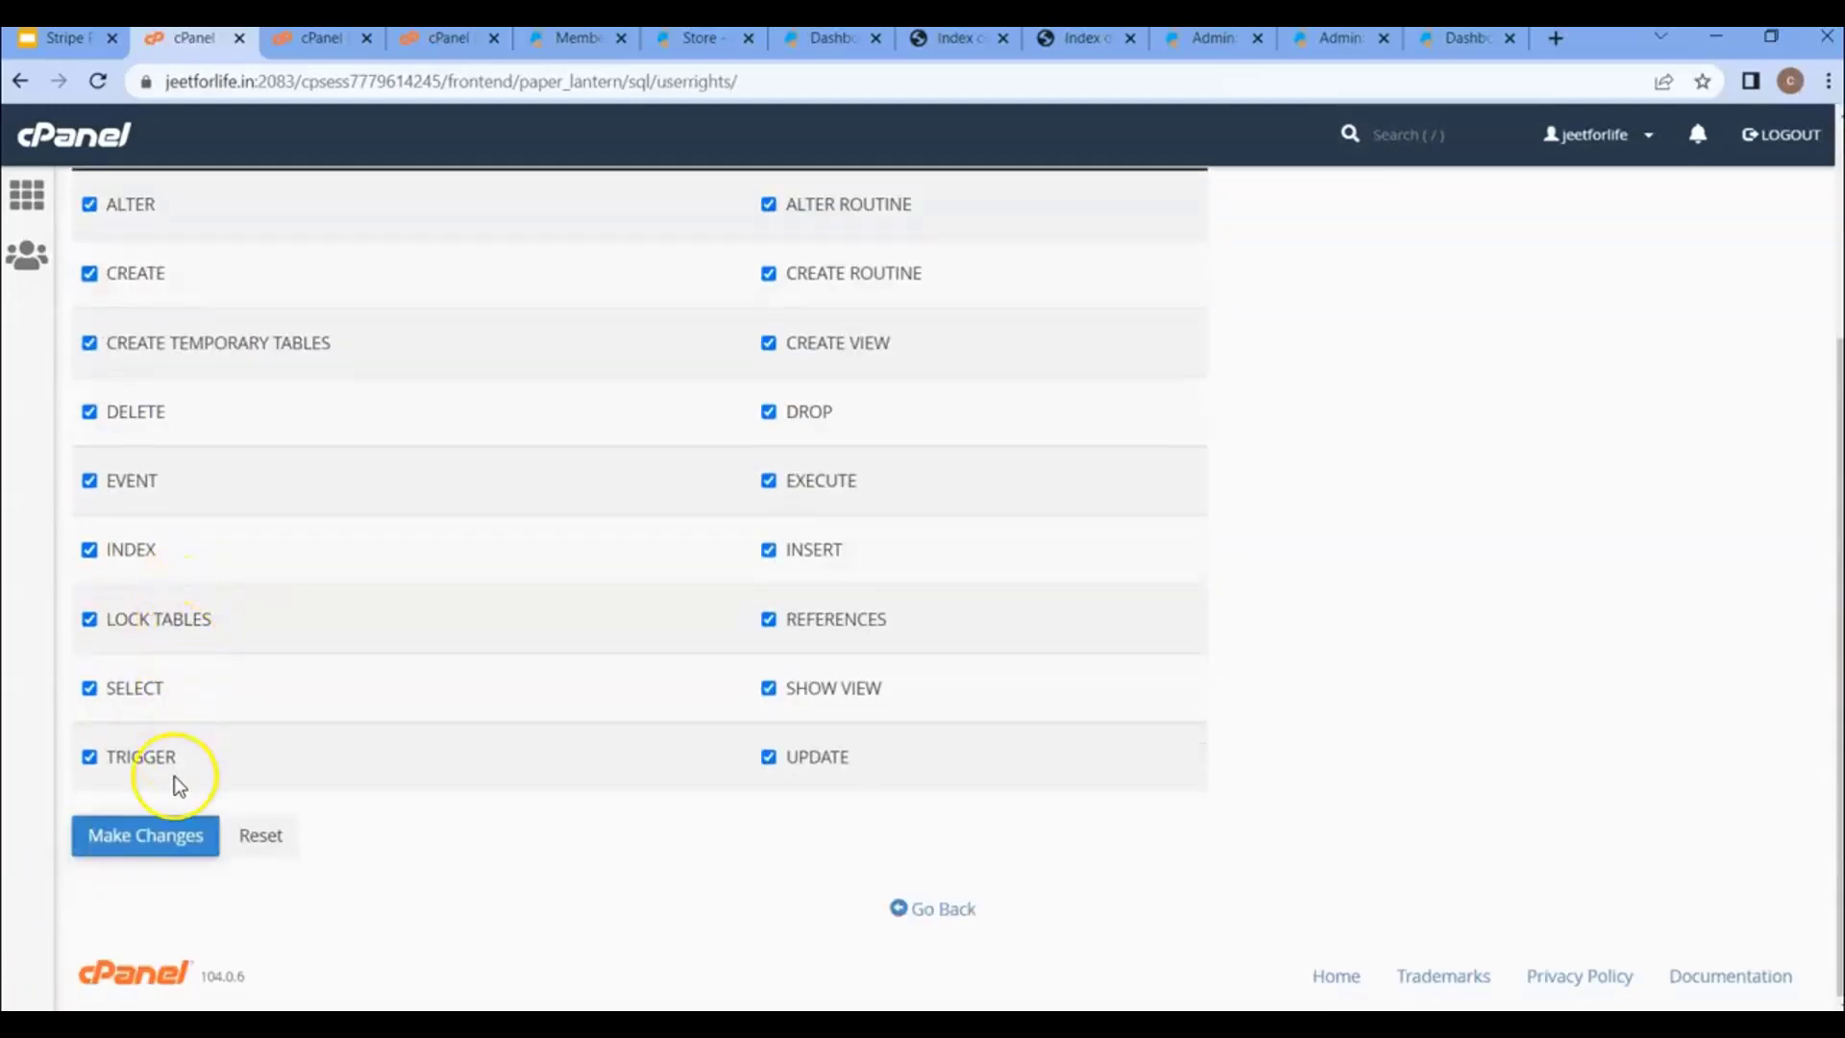
pyautogui.click(154, 843)
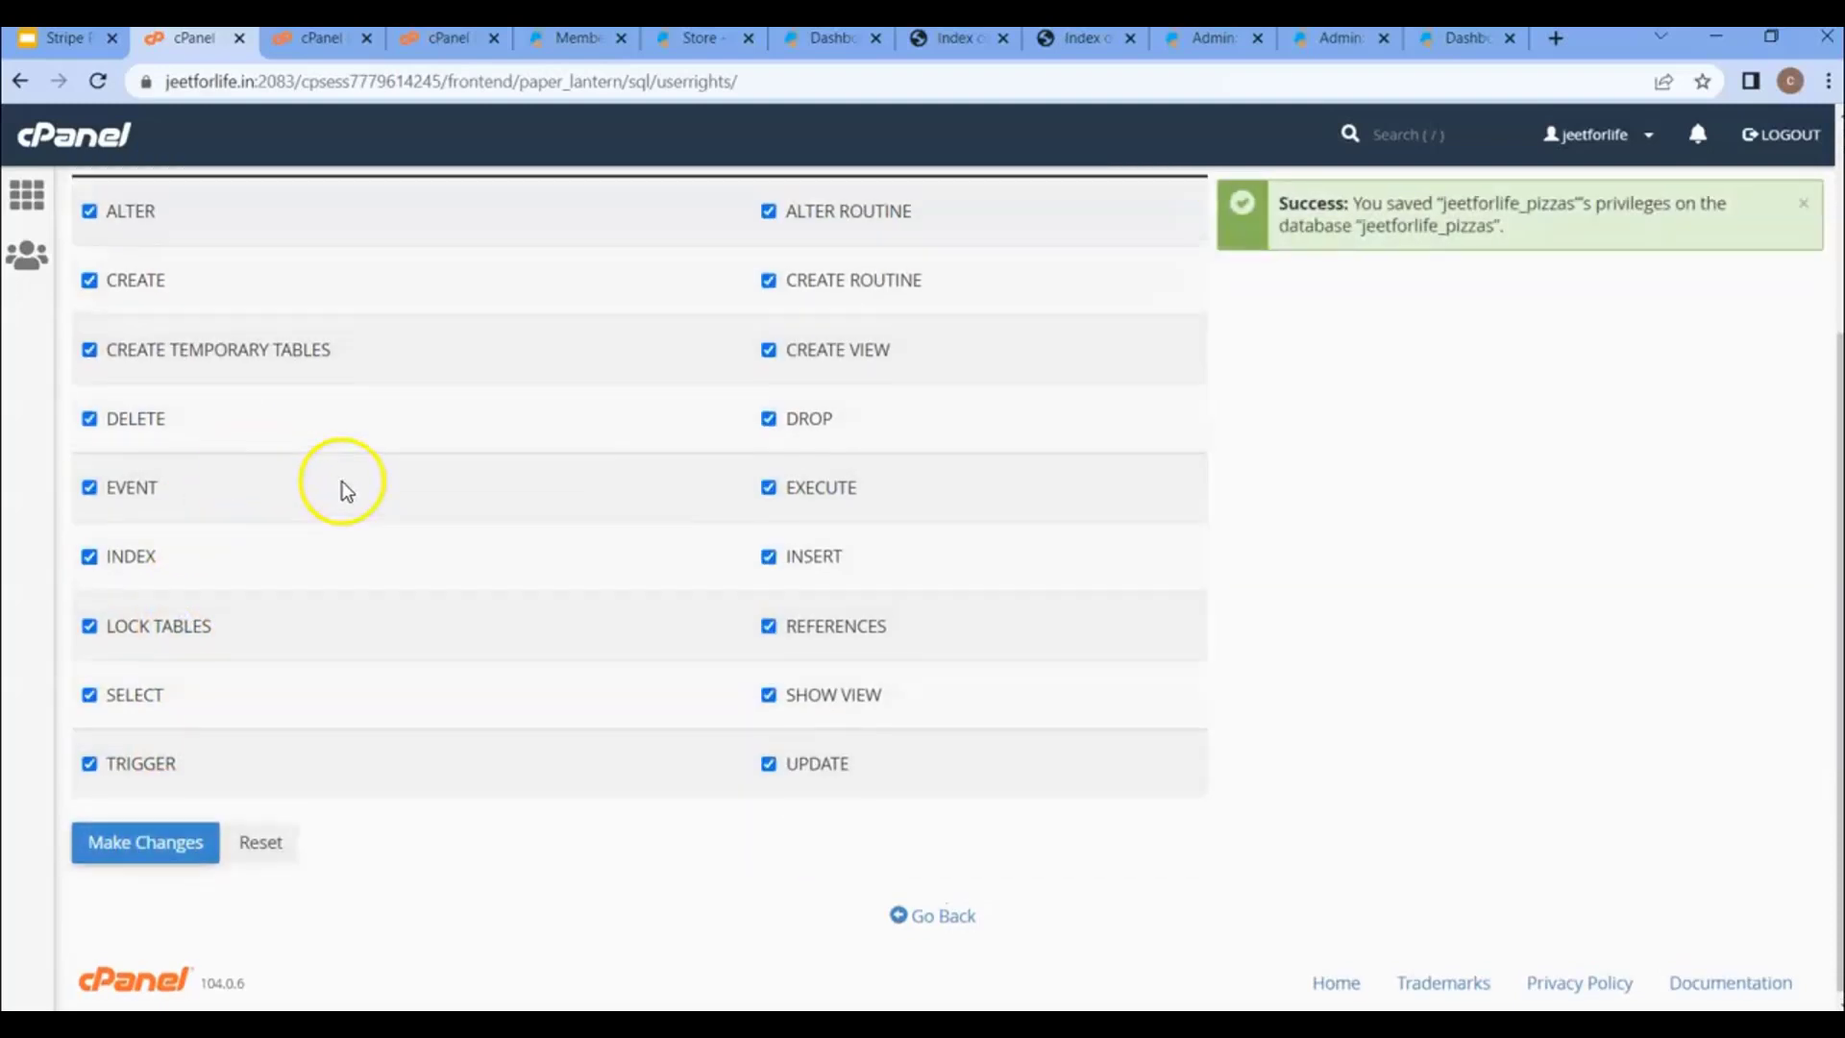
pyautogui.scroll(3, 343, 487)
pyautogui.scroll(1, 317, 461)
pyautogui.doubleClick(214, 342)
pyautogui.hotkey('ctrl', 'c')
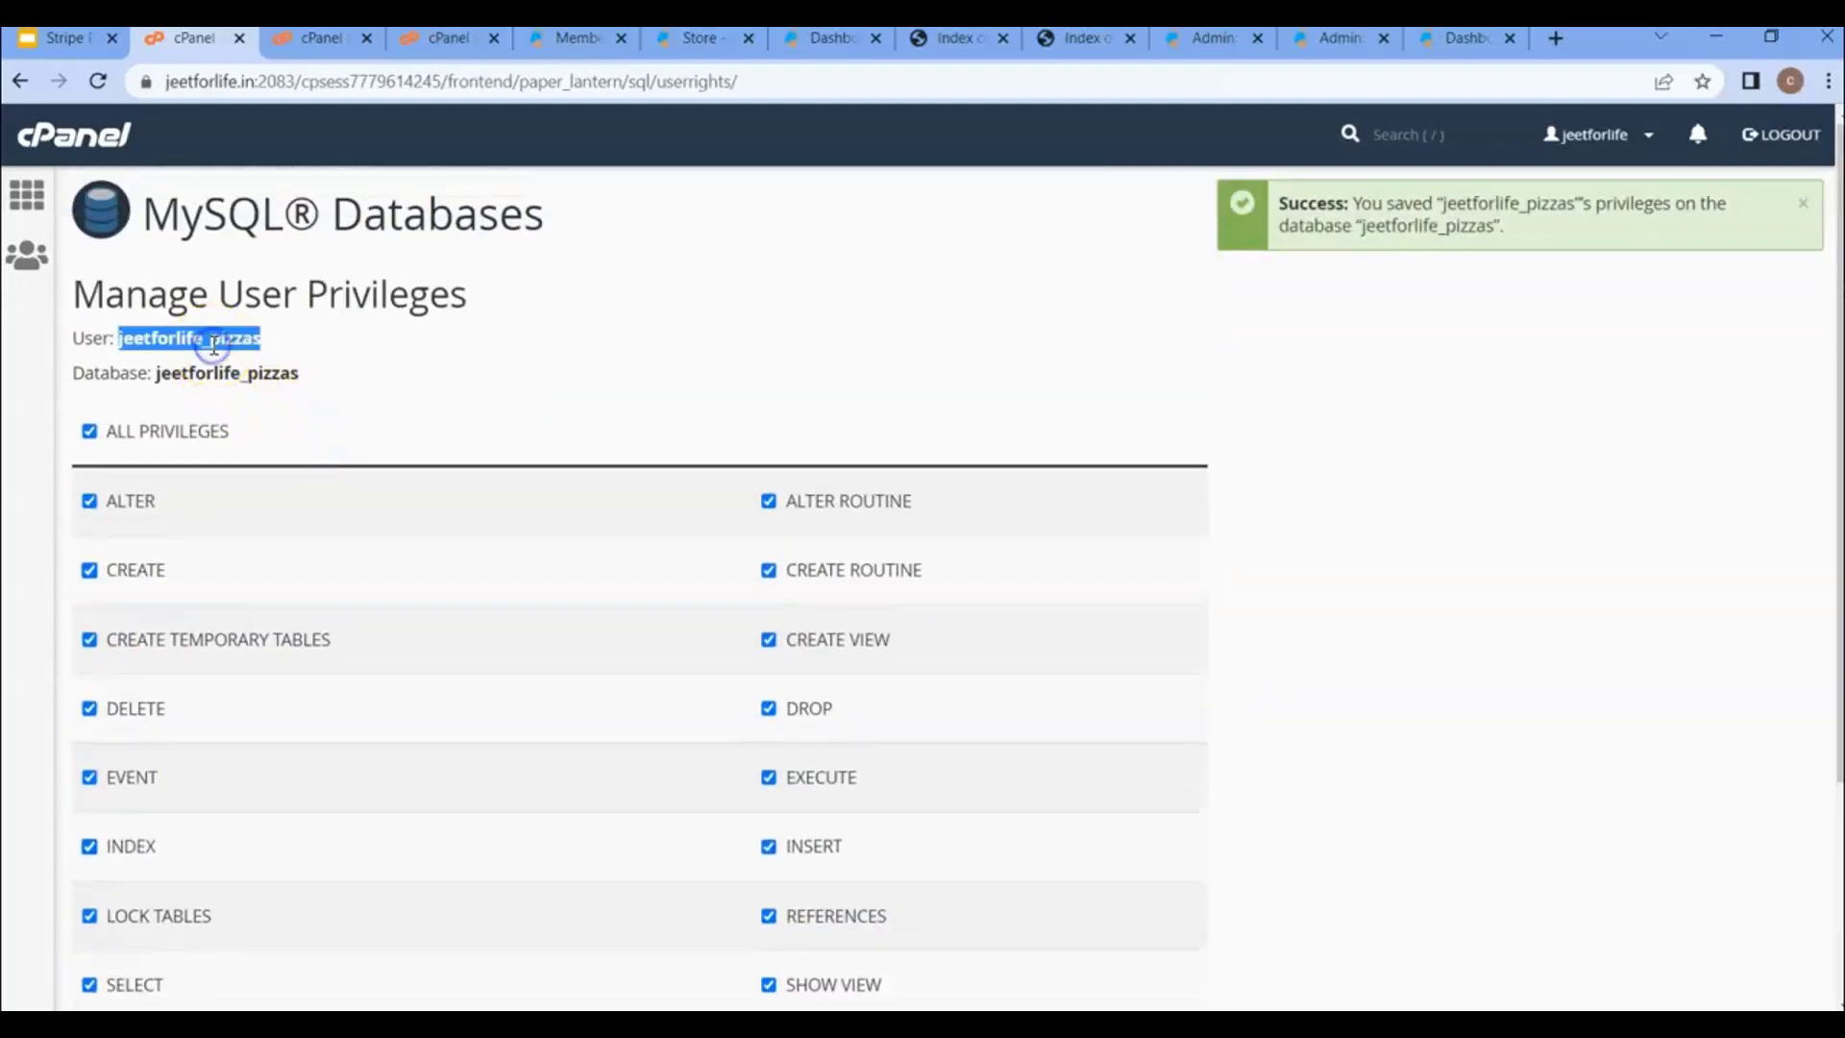
pyautogui.click(1337, 37)
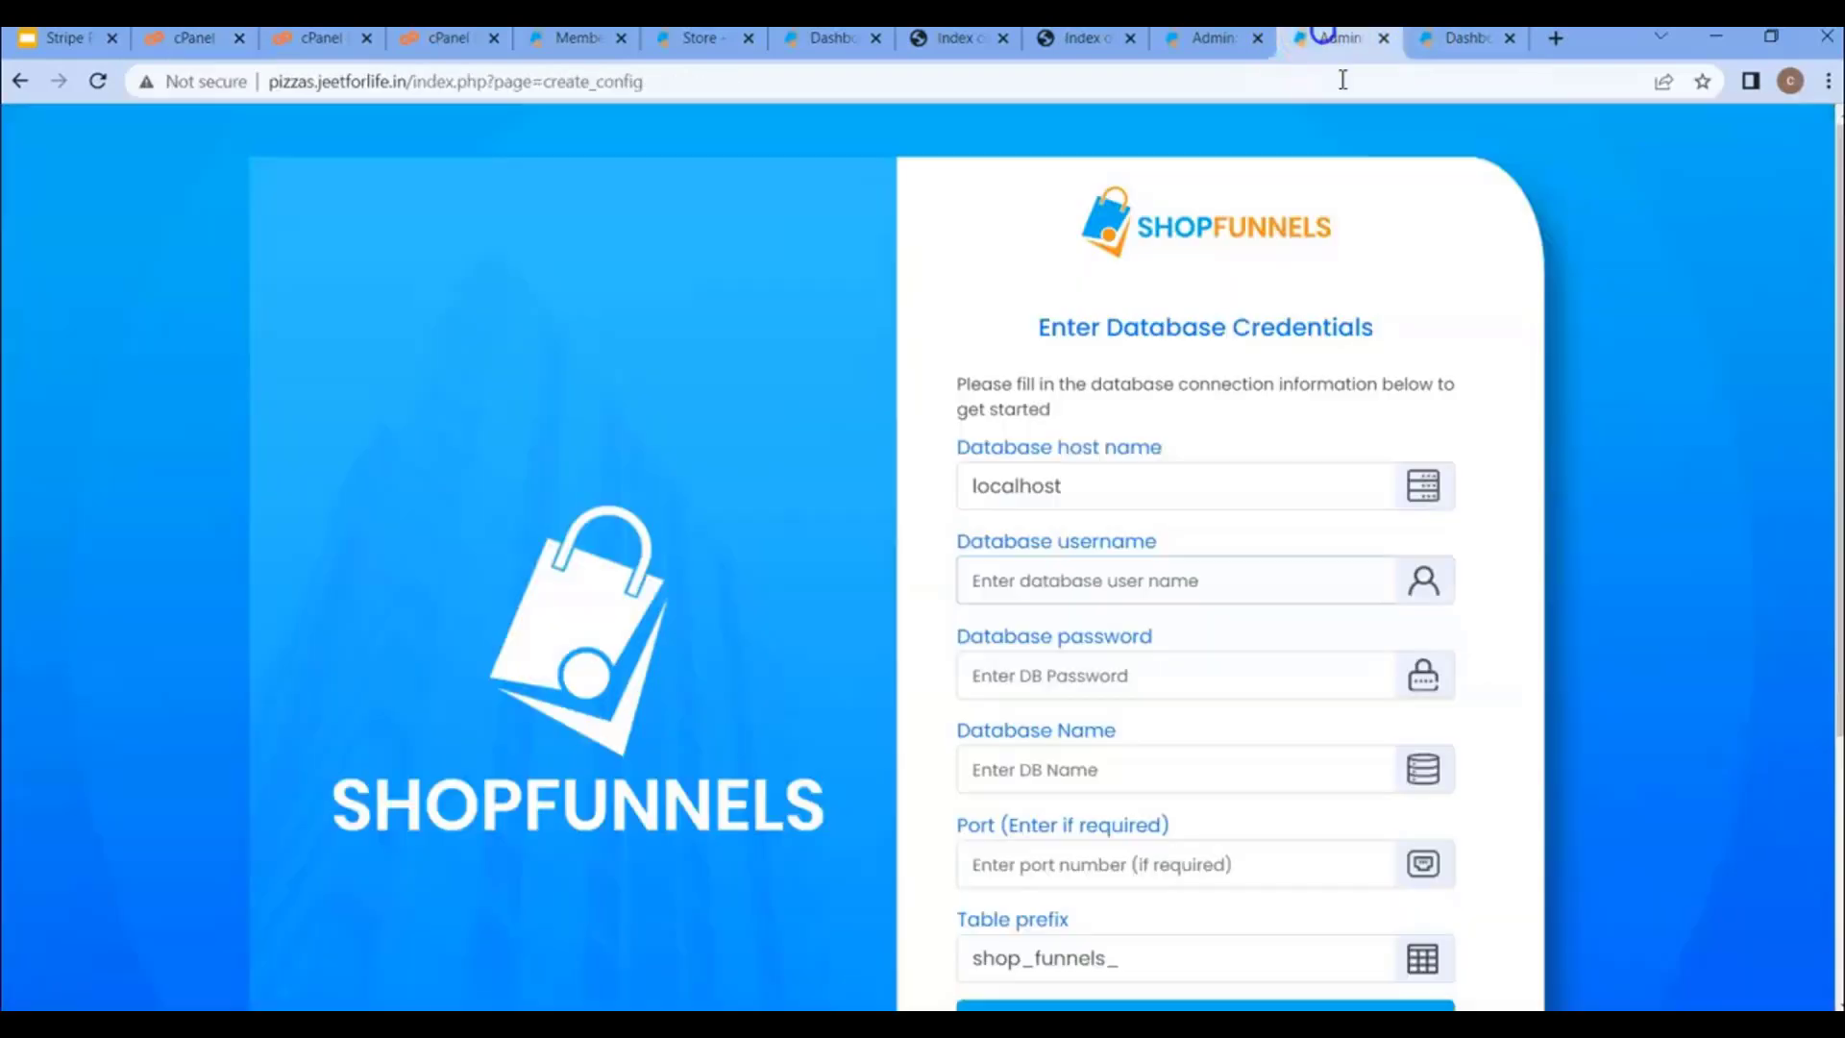
# - Reload the installer and paste jeetforlife_pizzas as database username, keeping host localhost
pyautogui.click(99, 80)
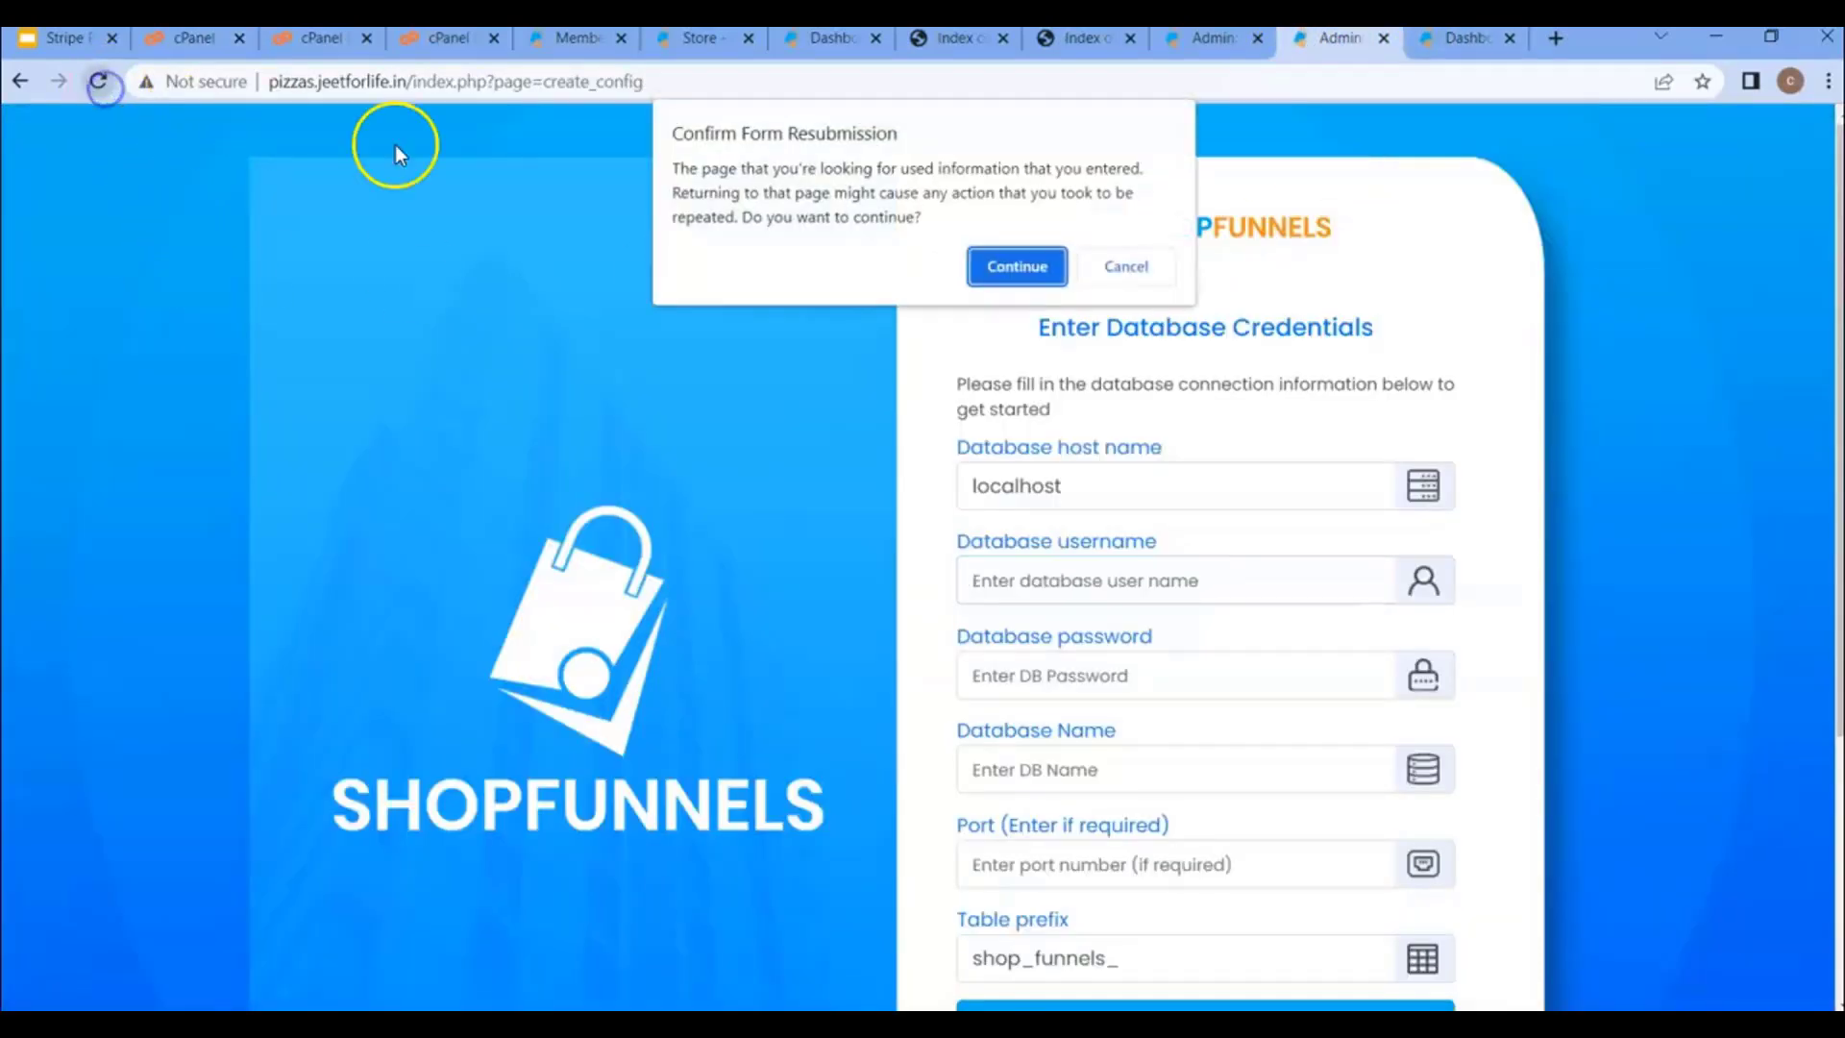
pyautogui.click(972, 265)
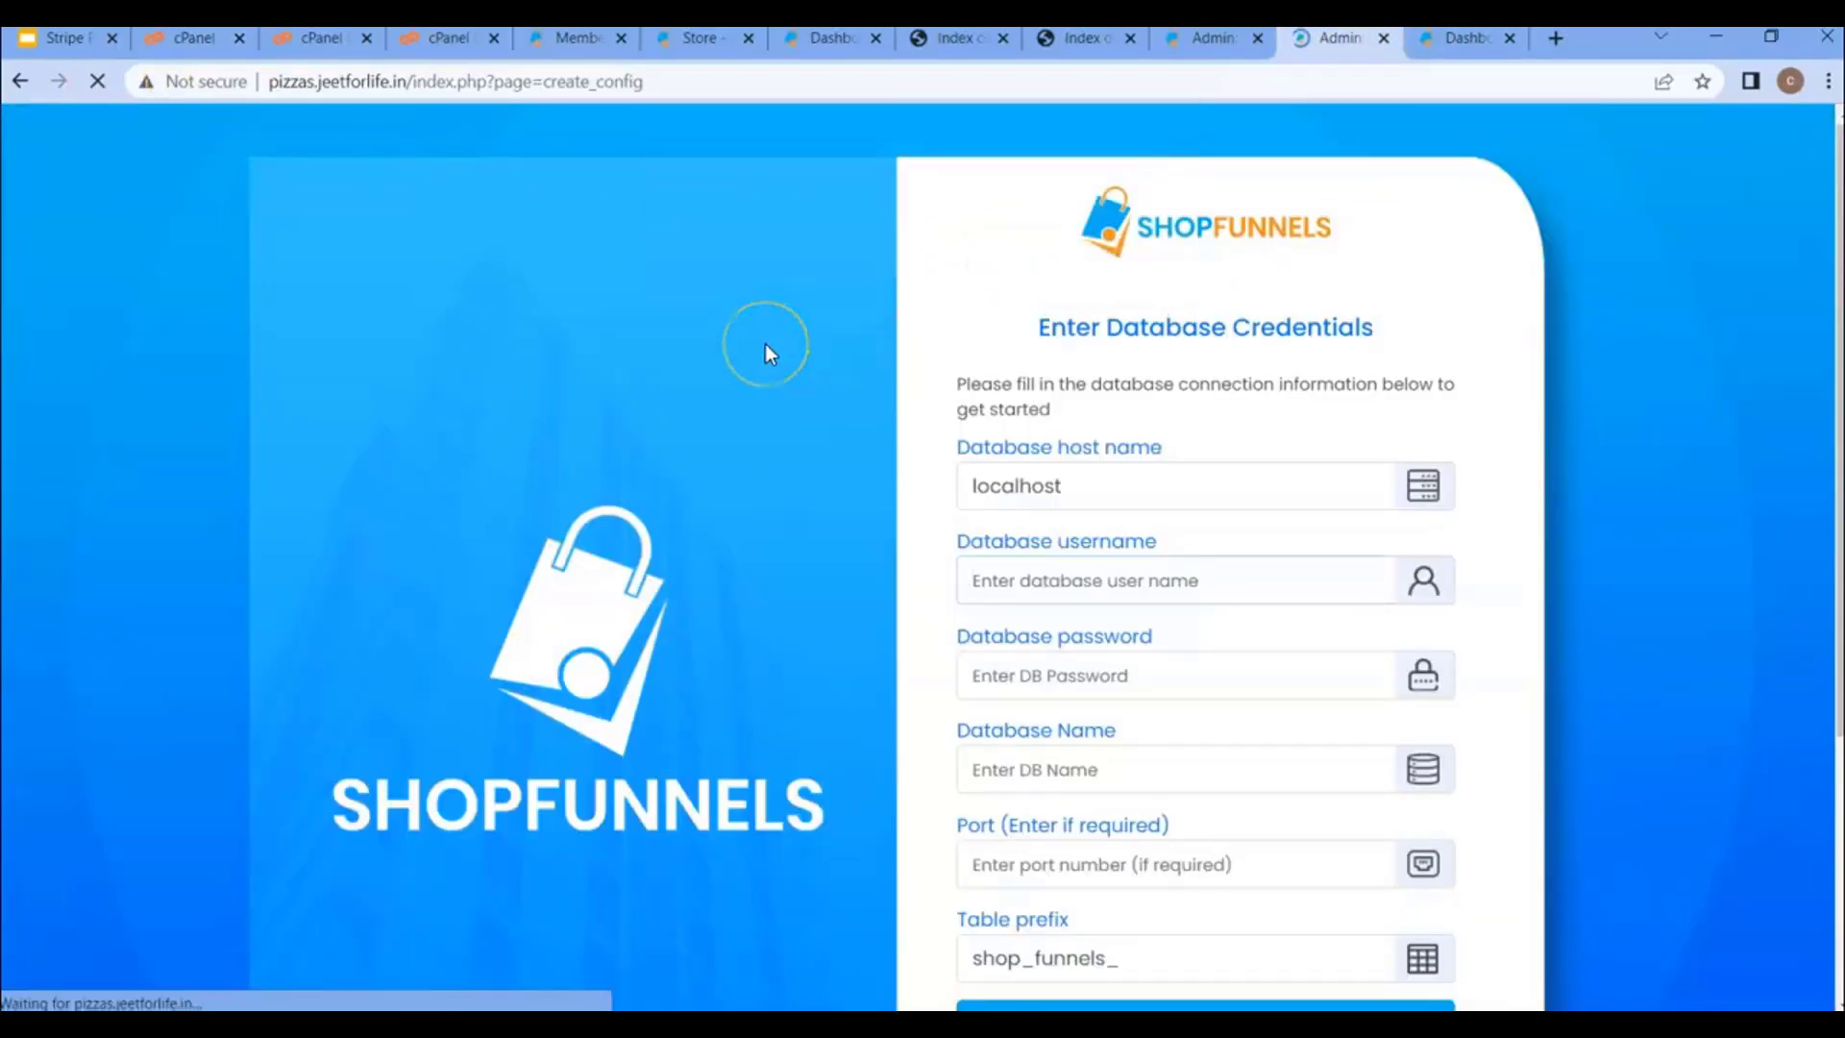
pyautogui.click(1074, 588)
pyautogui.hotkey('ctrl', 'v')
pyautogui.click(1107, 488)
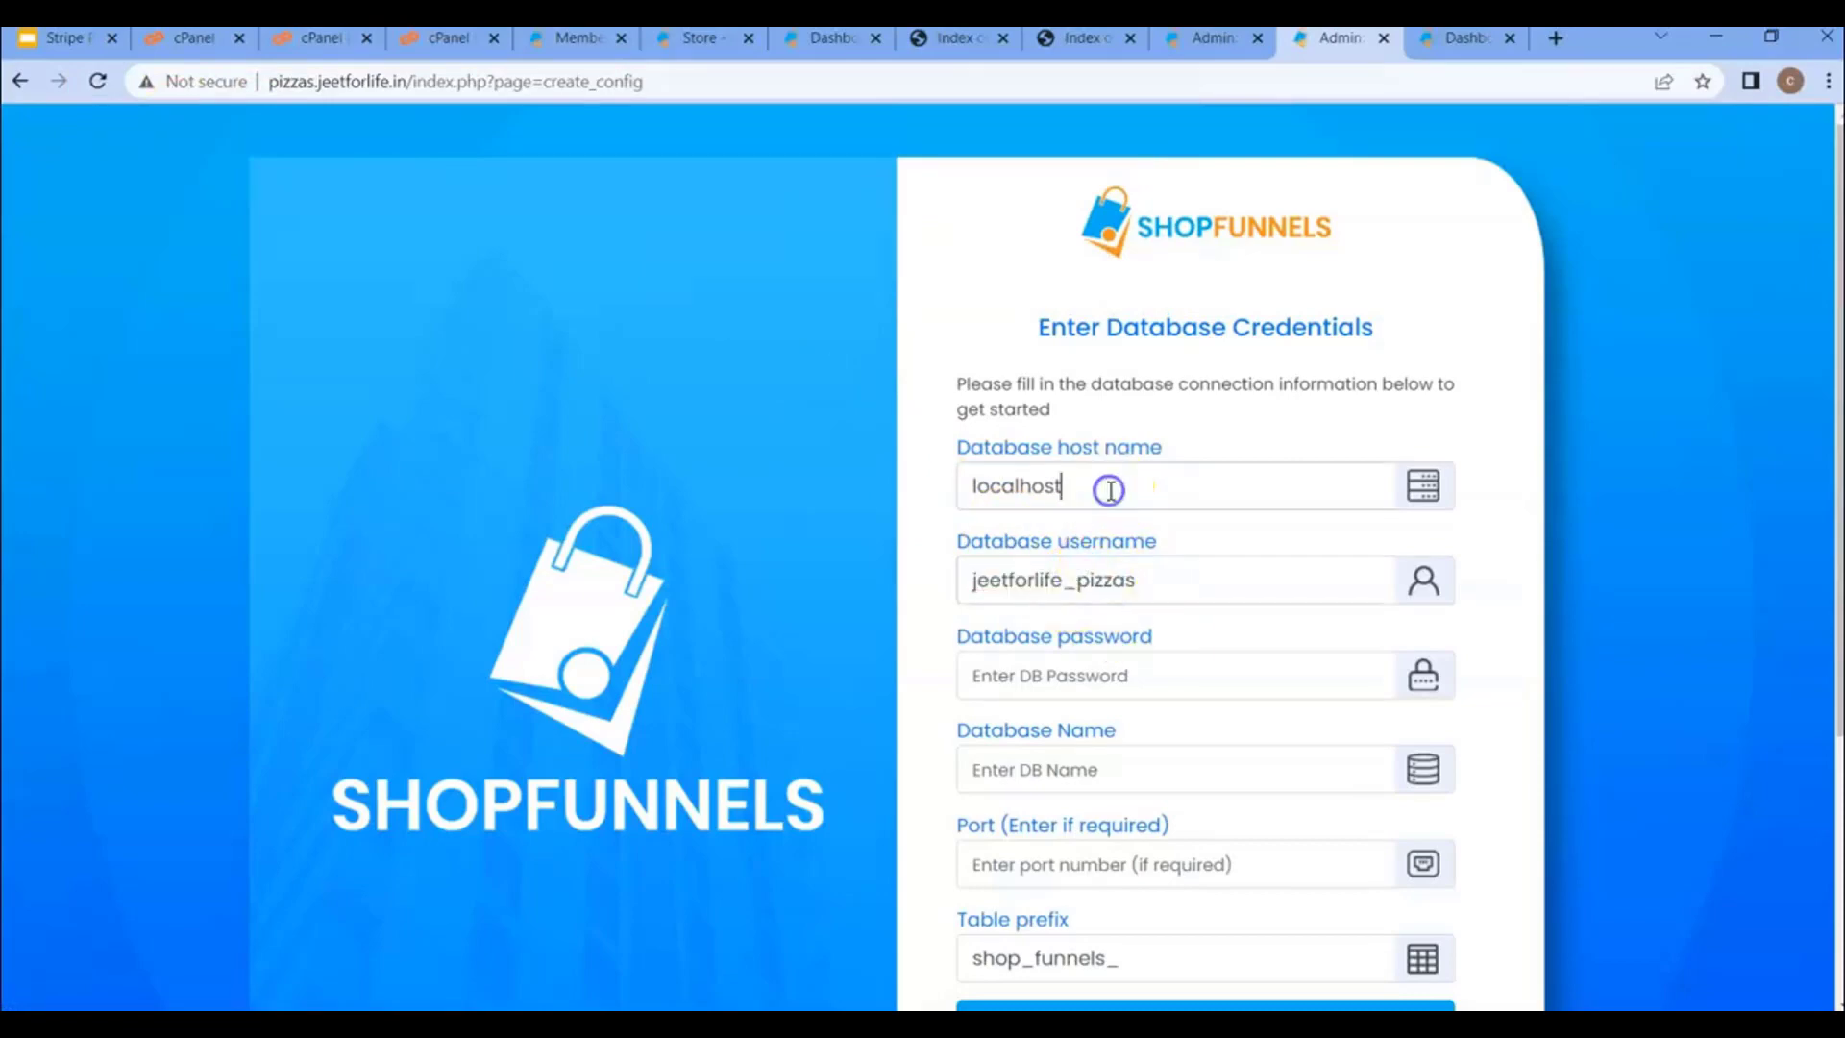
pyautogui.click(1059, 488)
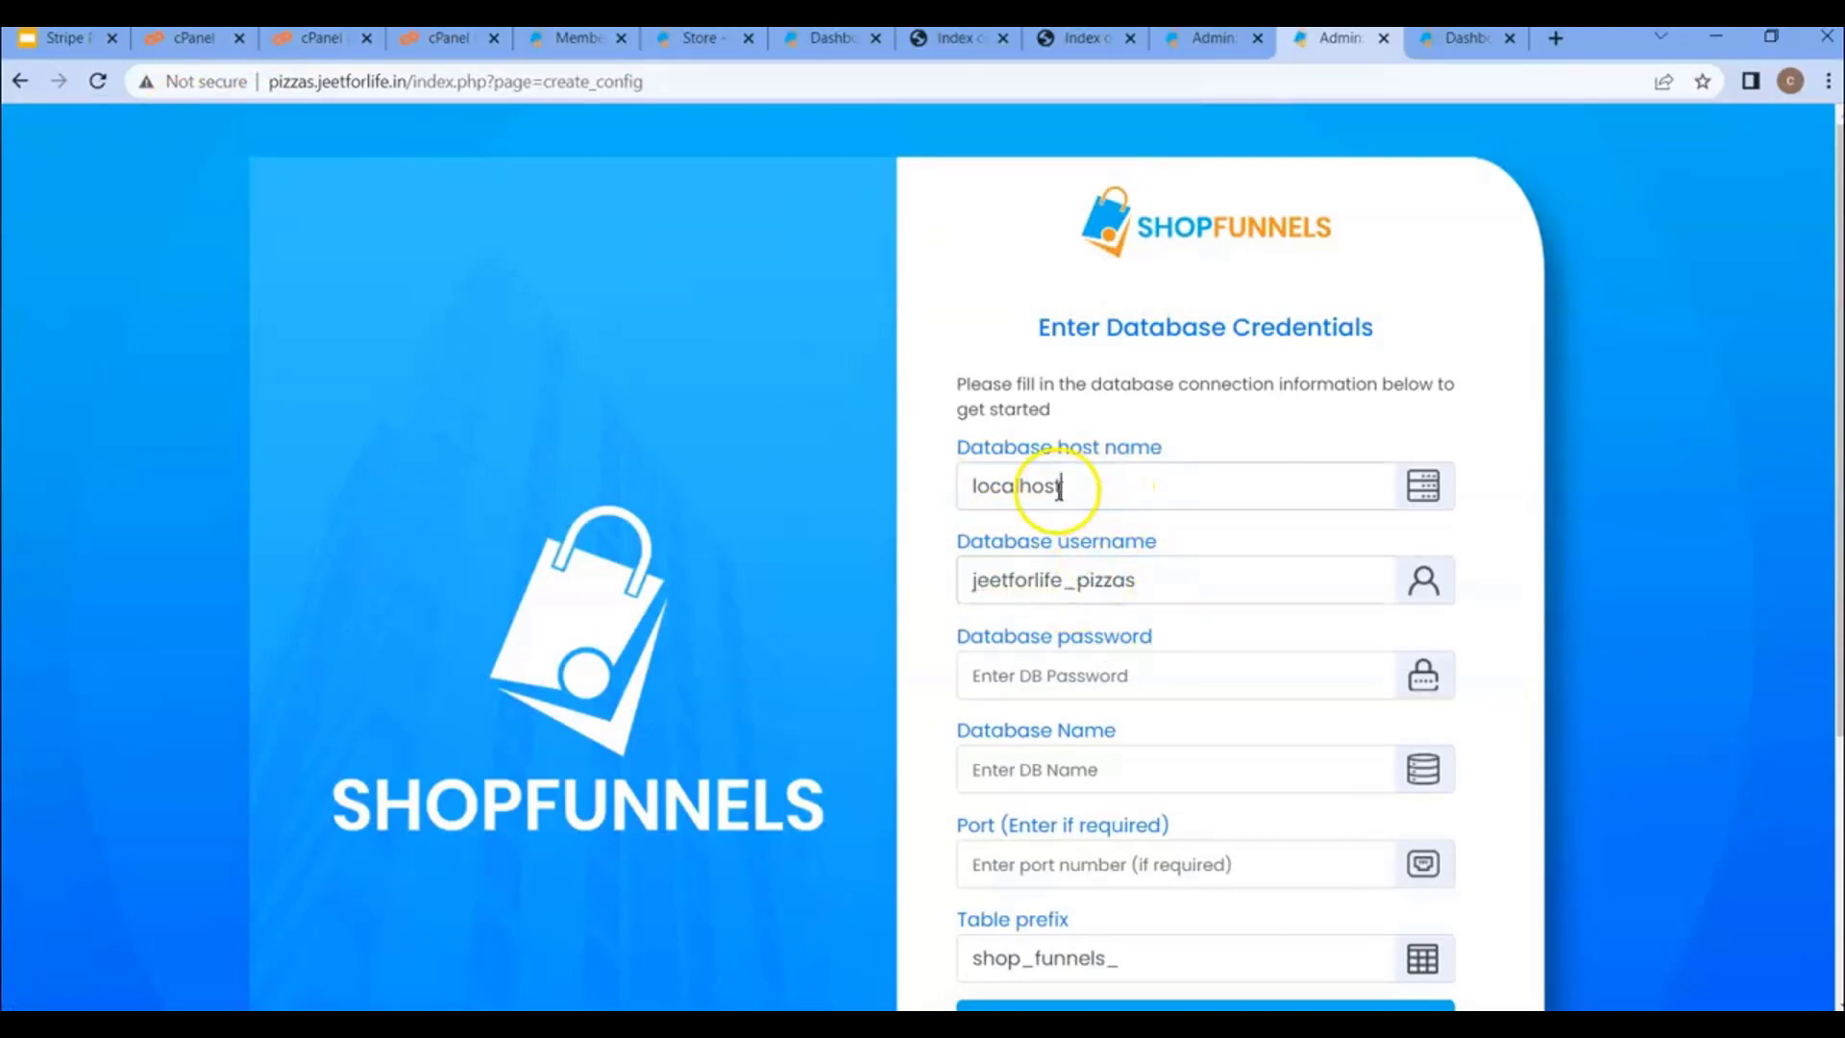
# - Copy the database name jeetforlife_pizzas from cPanel into the Database Name field
pyautogui.click(196, 40)
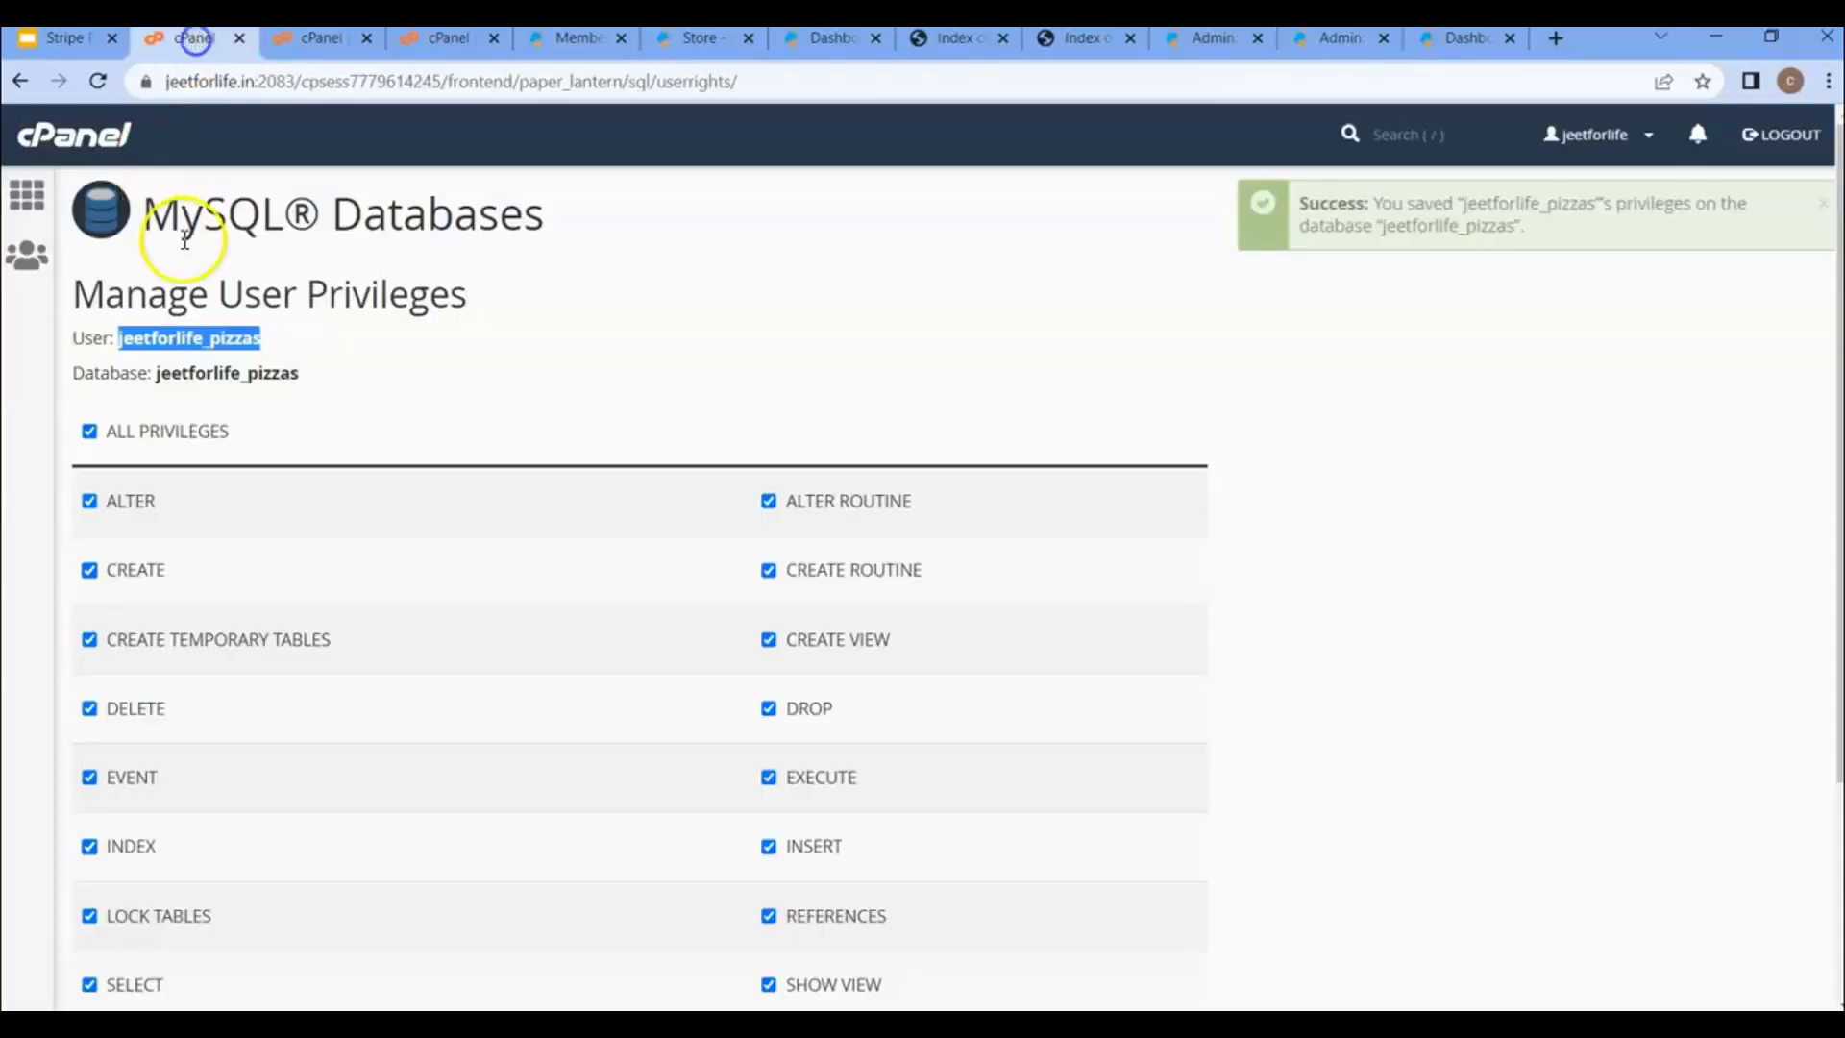
pyautogui.doubleClick(232, 373)
pyautogui.hotkey('ctrl', 'c')
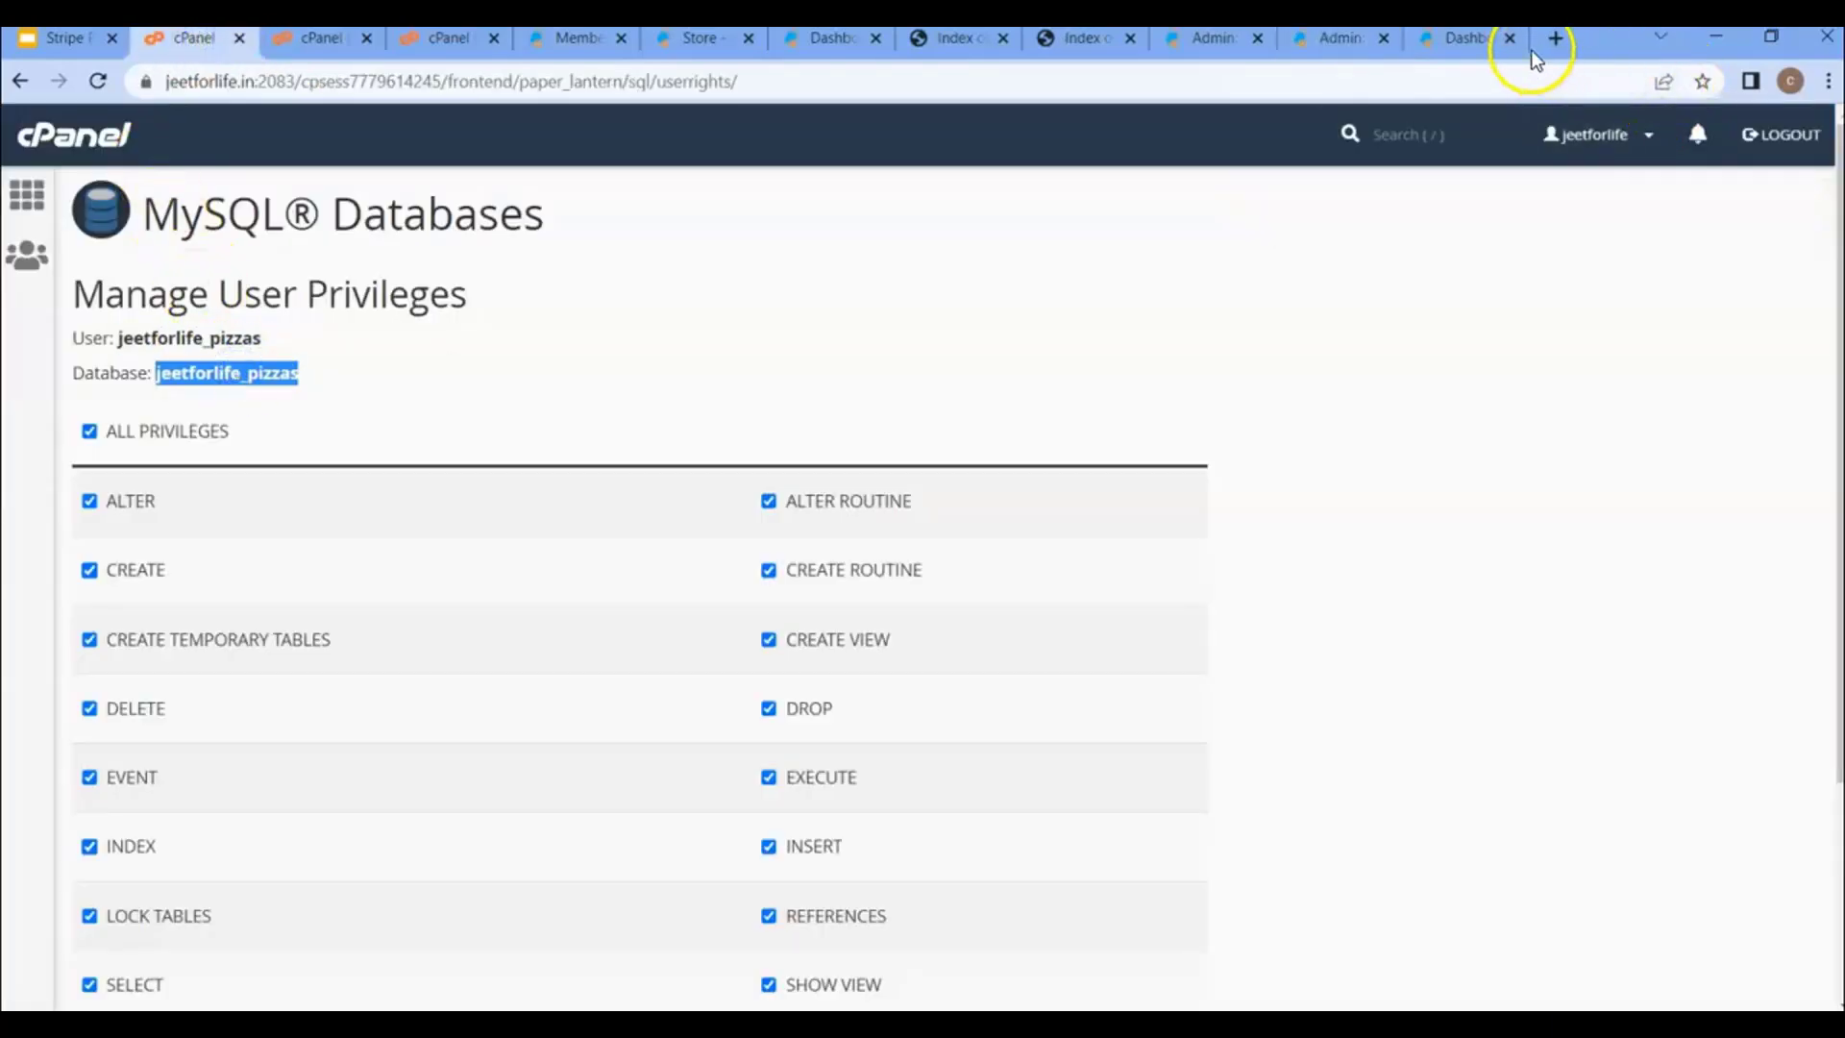
pyautogui.click(1369, 38)
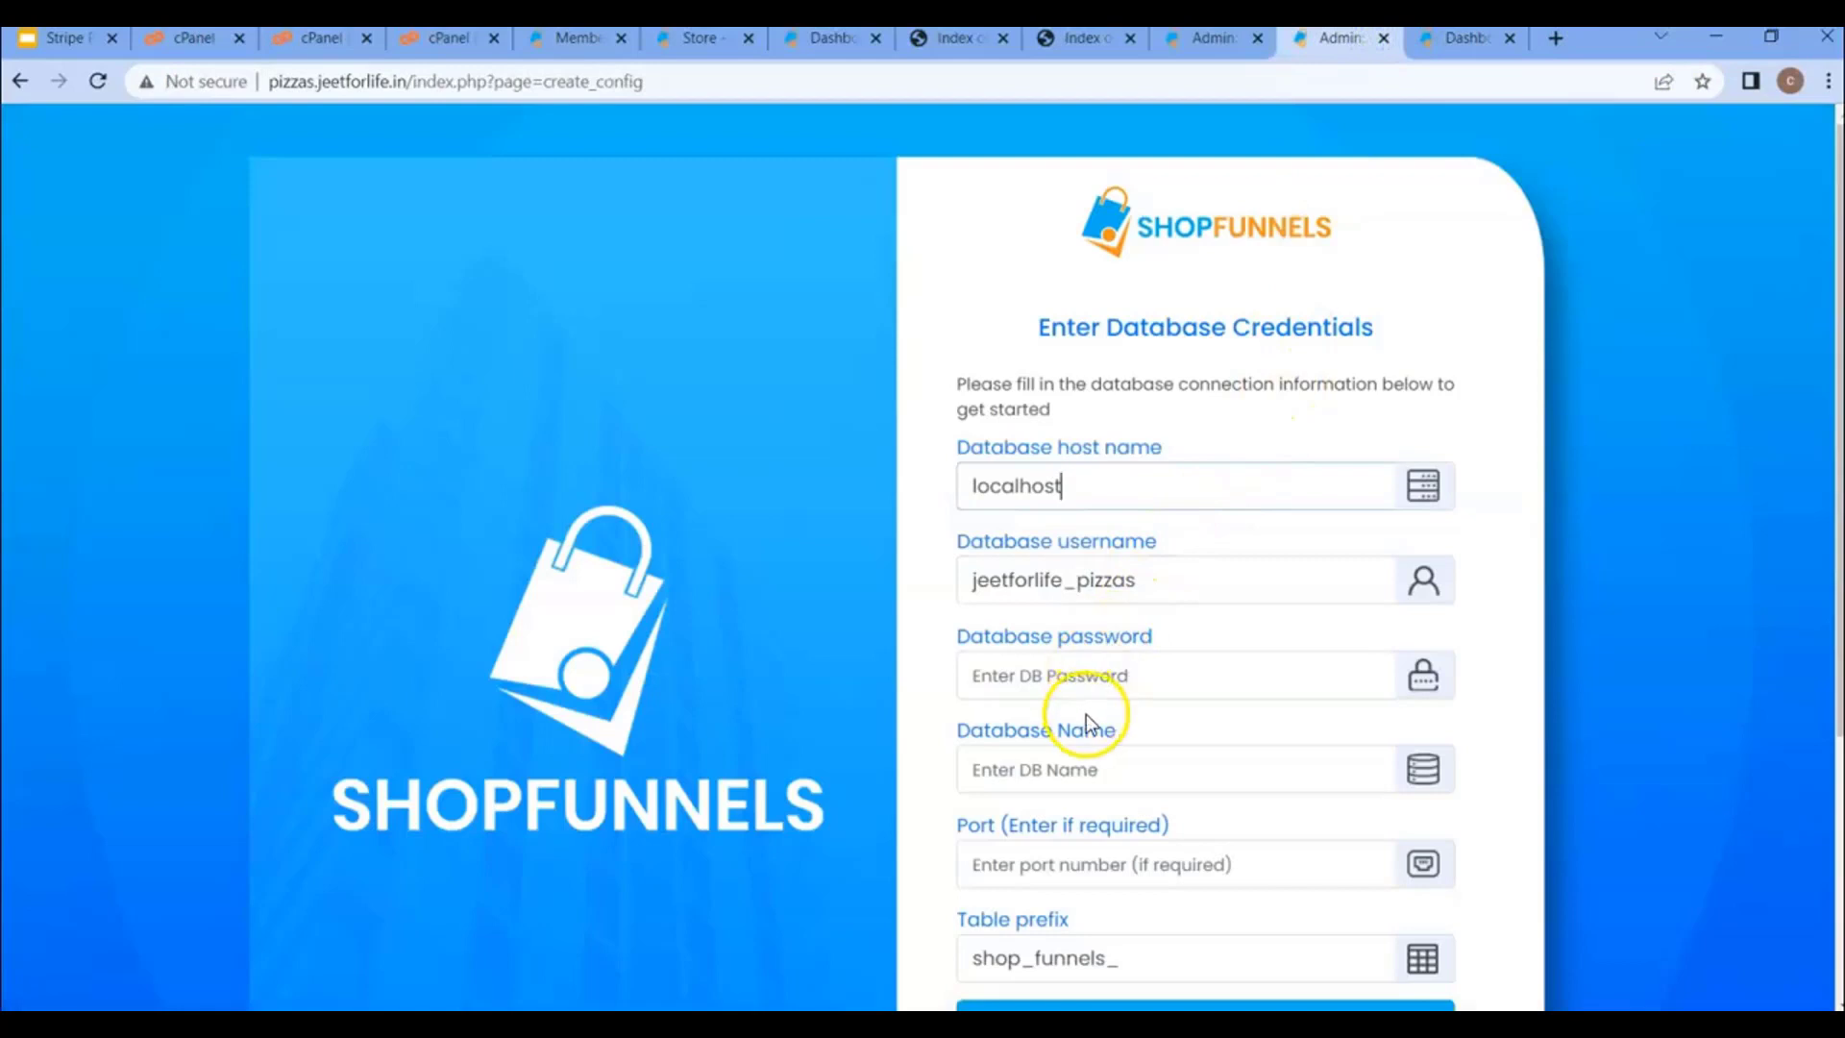
pyautogui.click(1084, 766)
pyautogui.hotkey('ctrl', 'v')
# - Enter the database password and submit the database credentials
pyautogui.click(1066, 673)
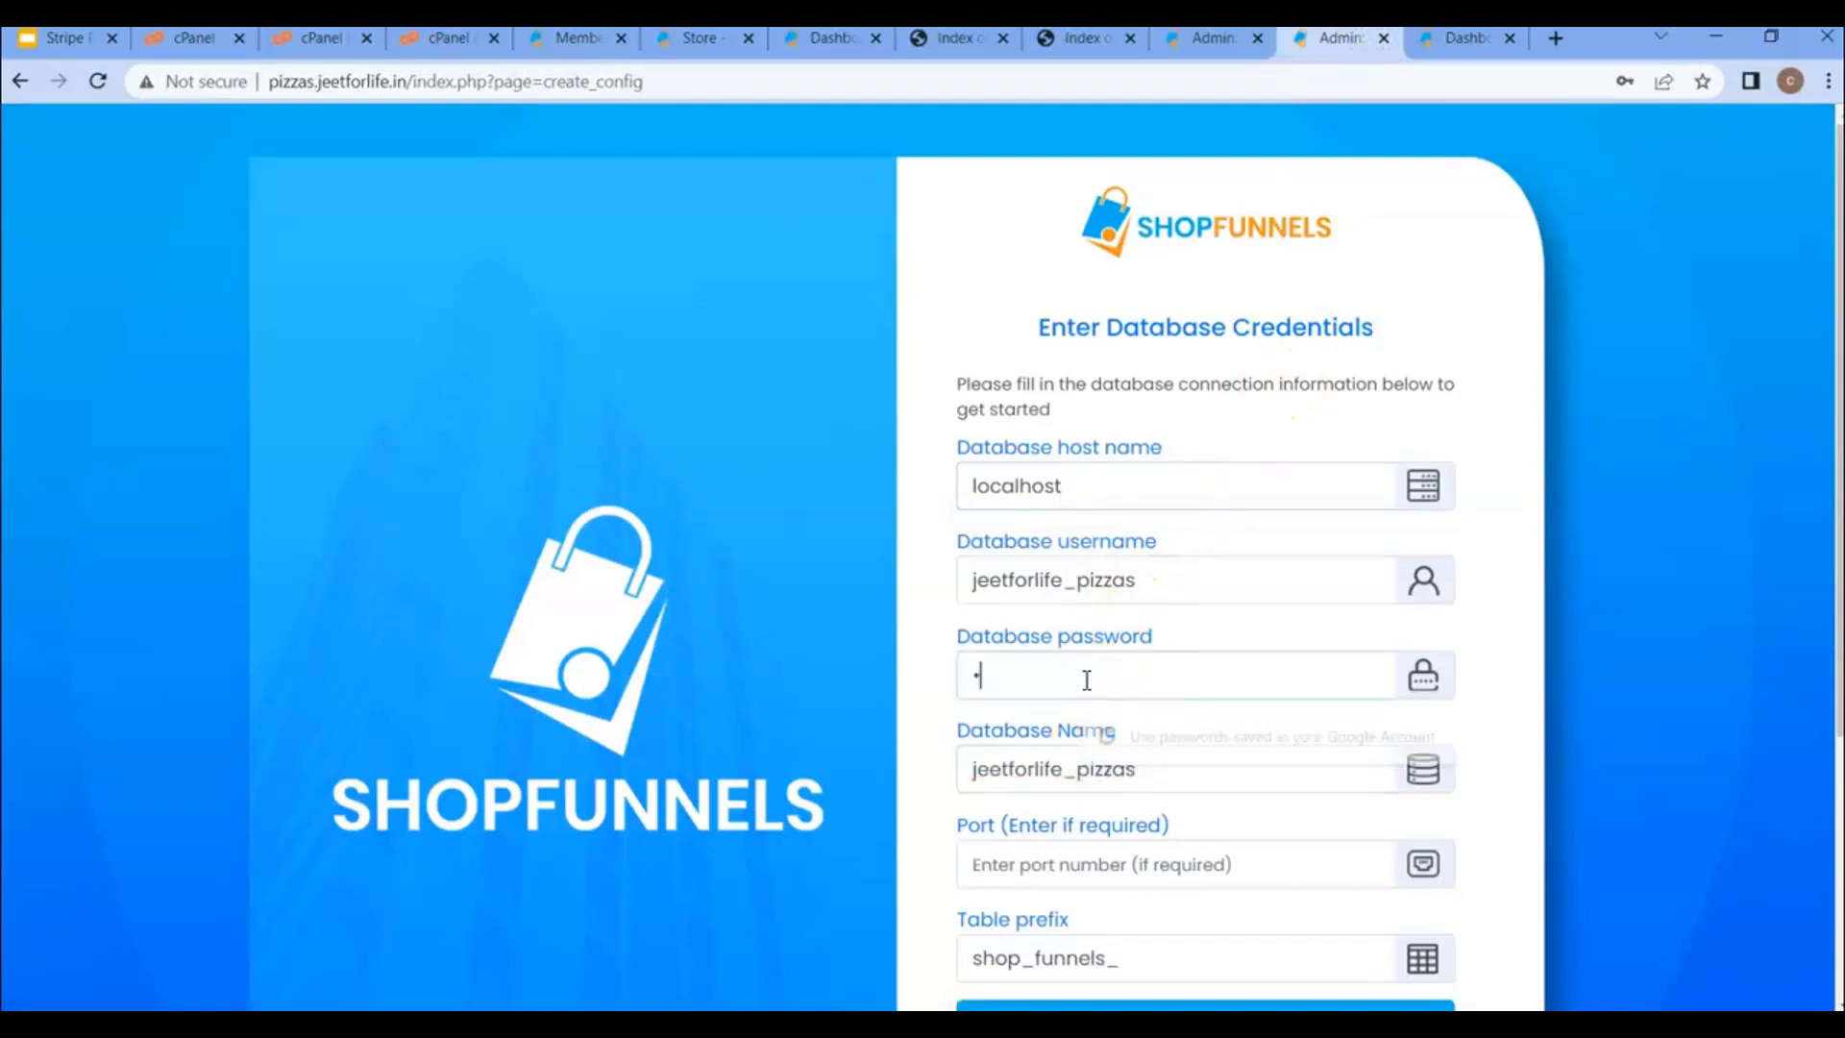
pyautogui.write('p')
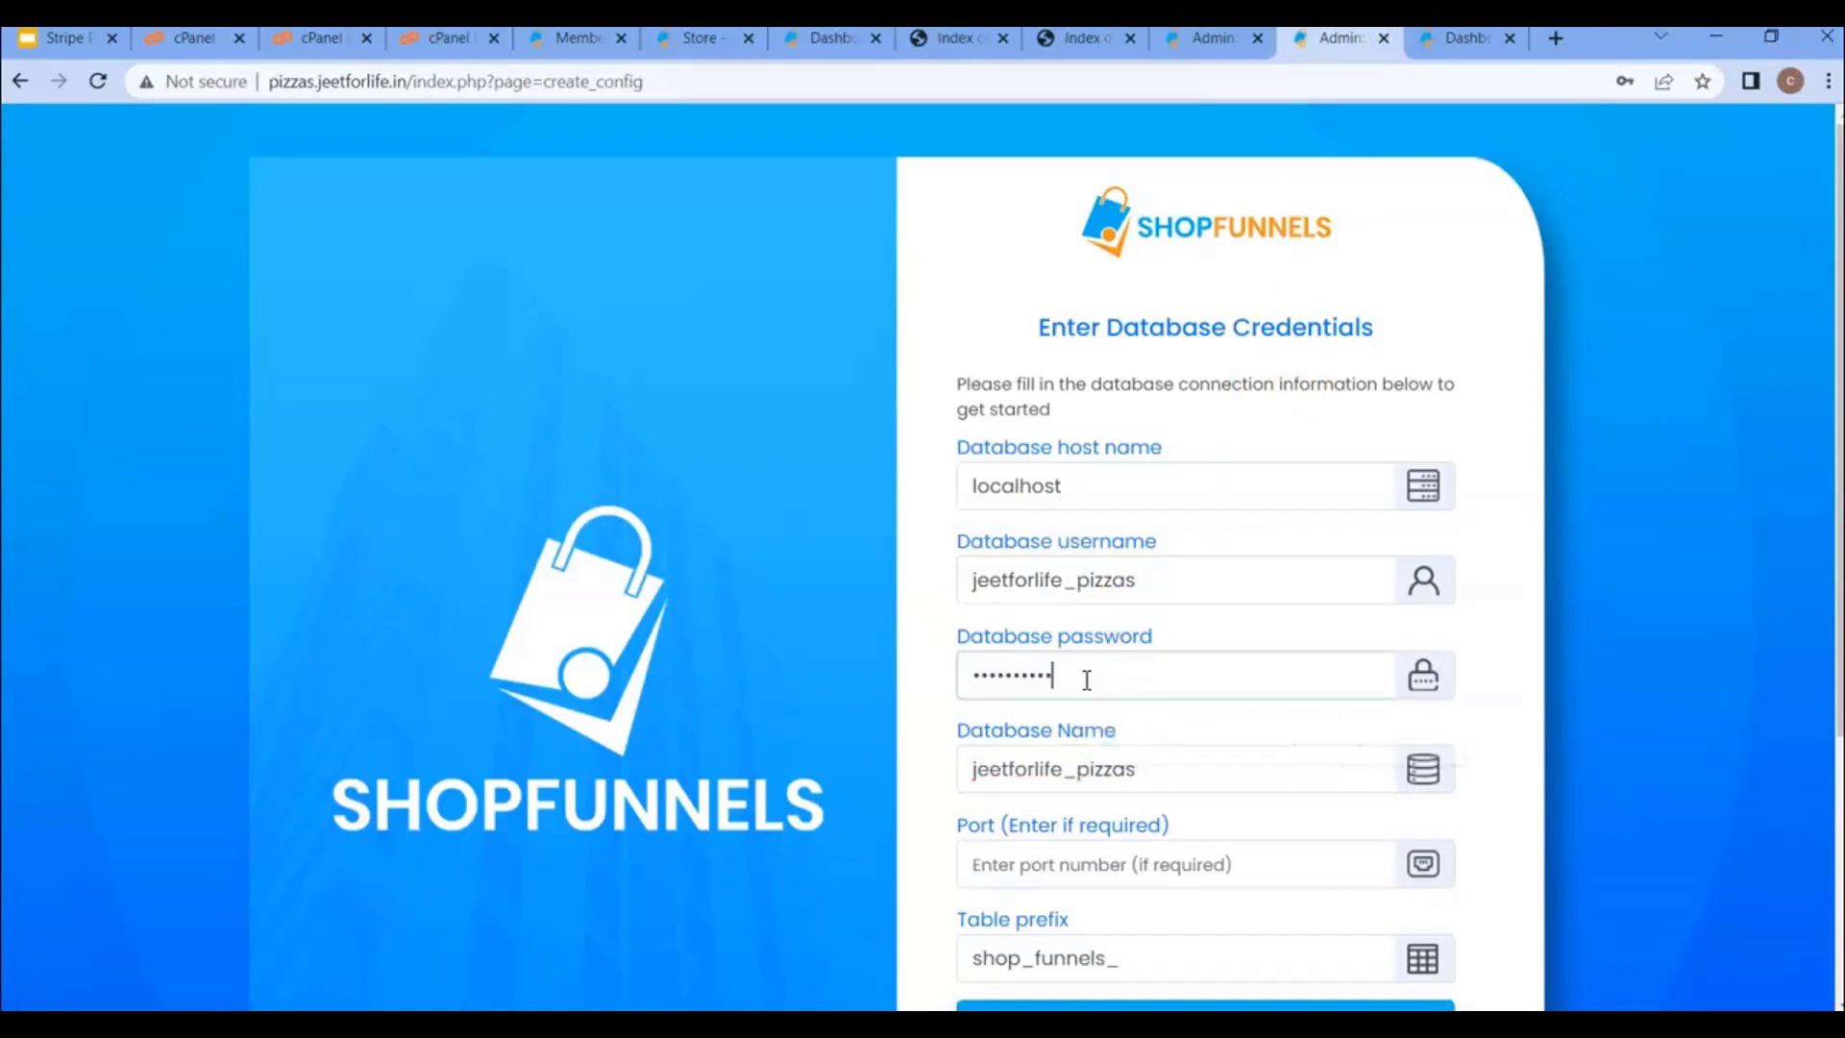
pyautogui.scroll(-1, 1096, 721)
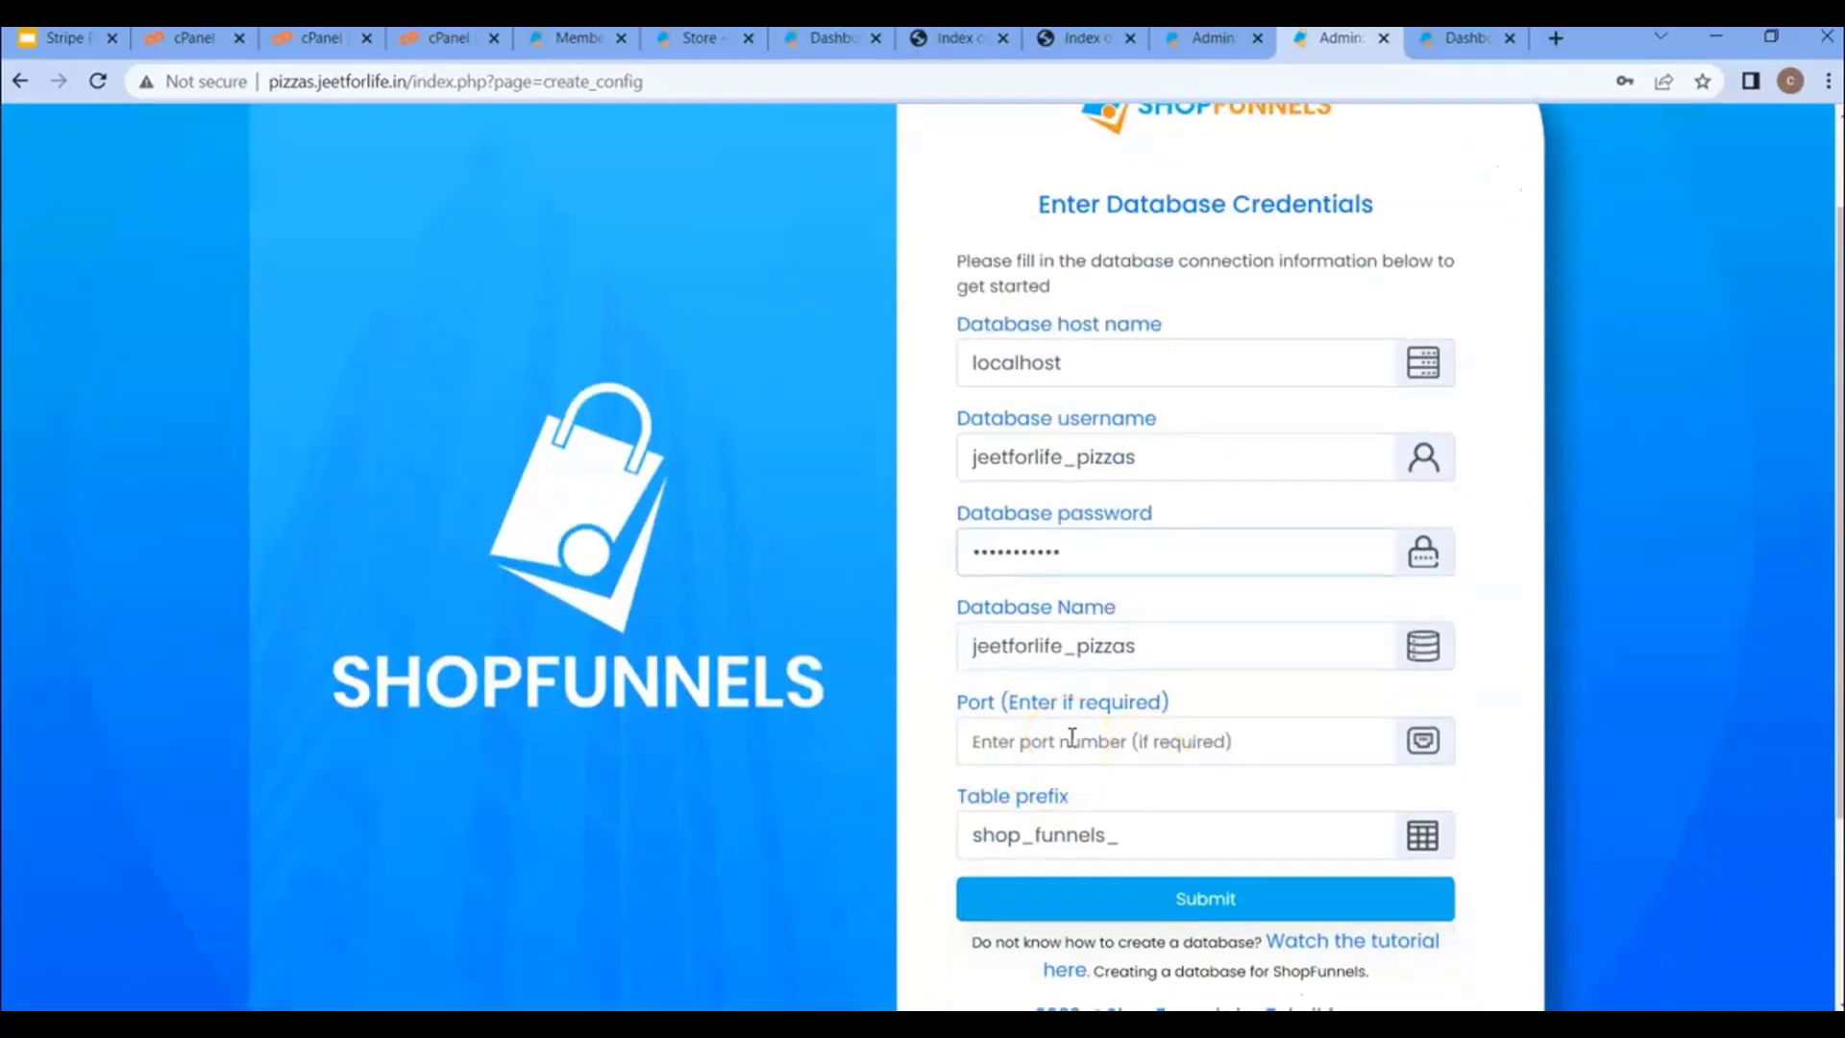
pyautogui.scroll(-1, 1071, 737)
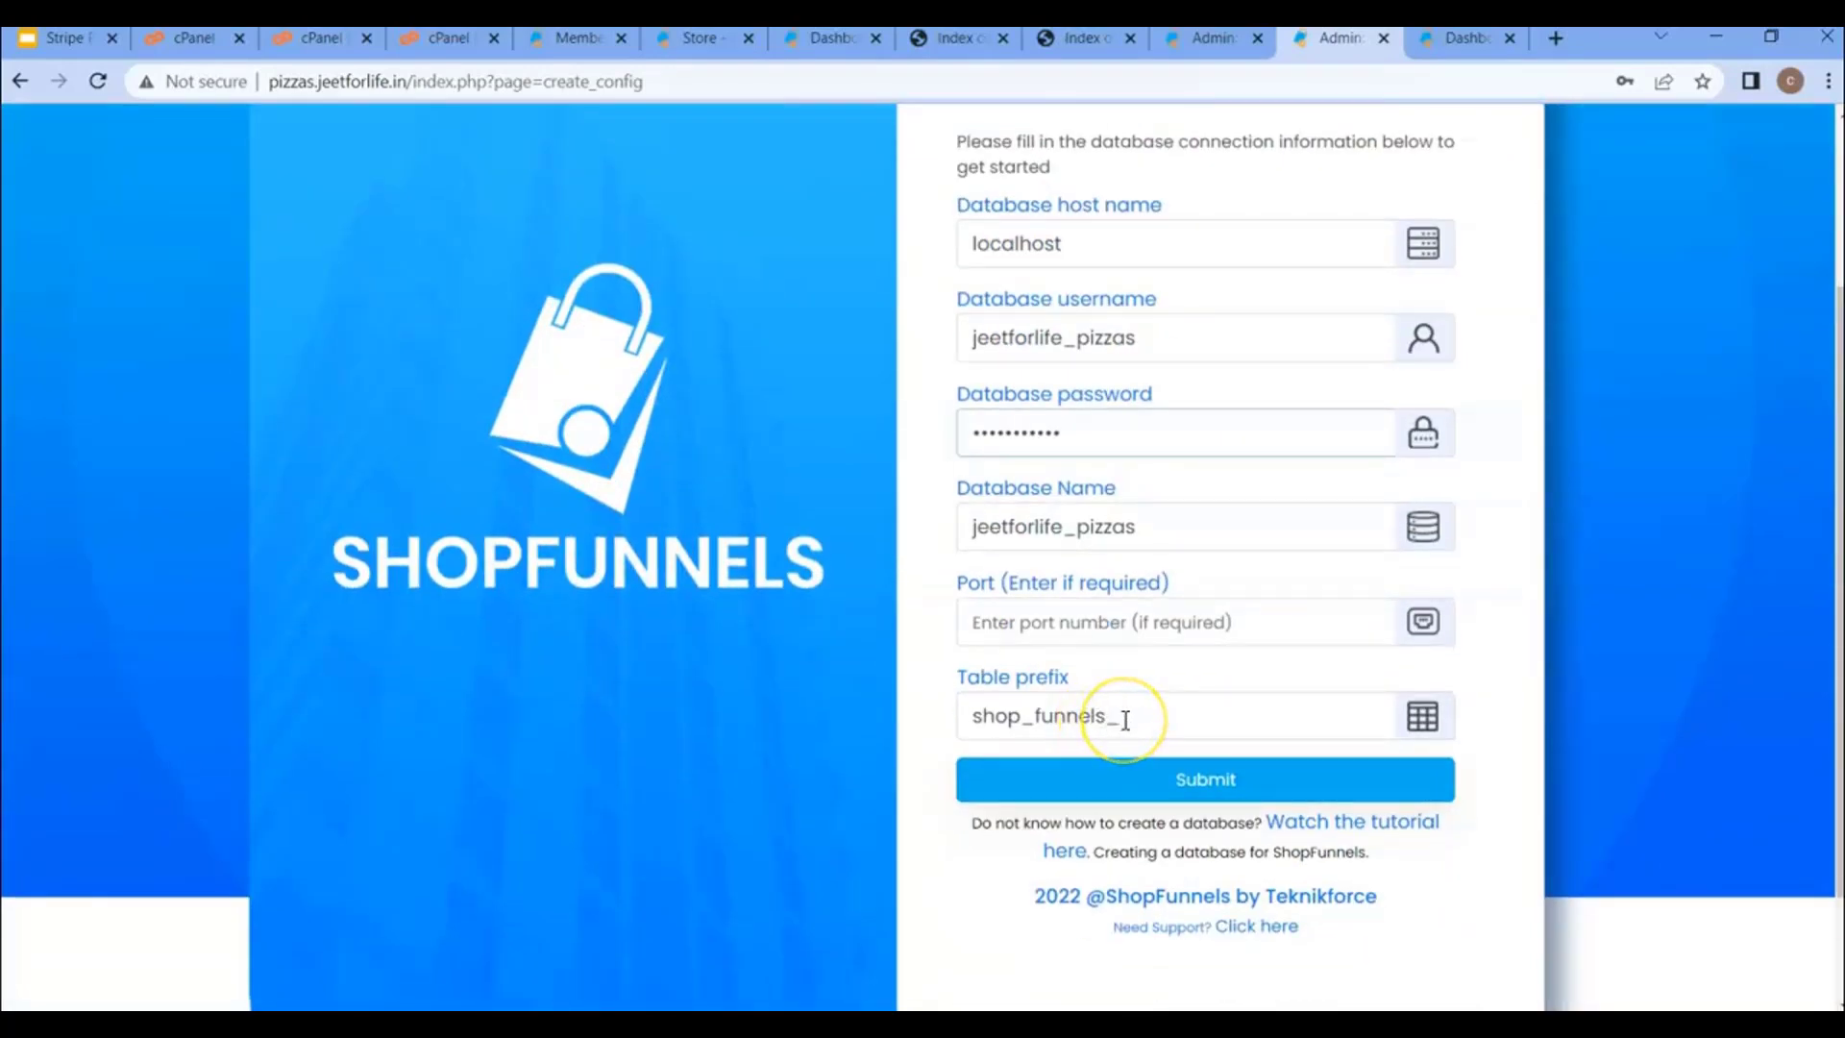
pyautogui.click(1181, 786)
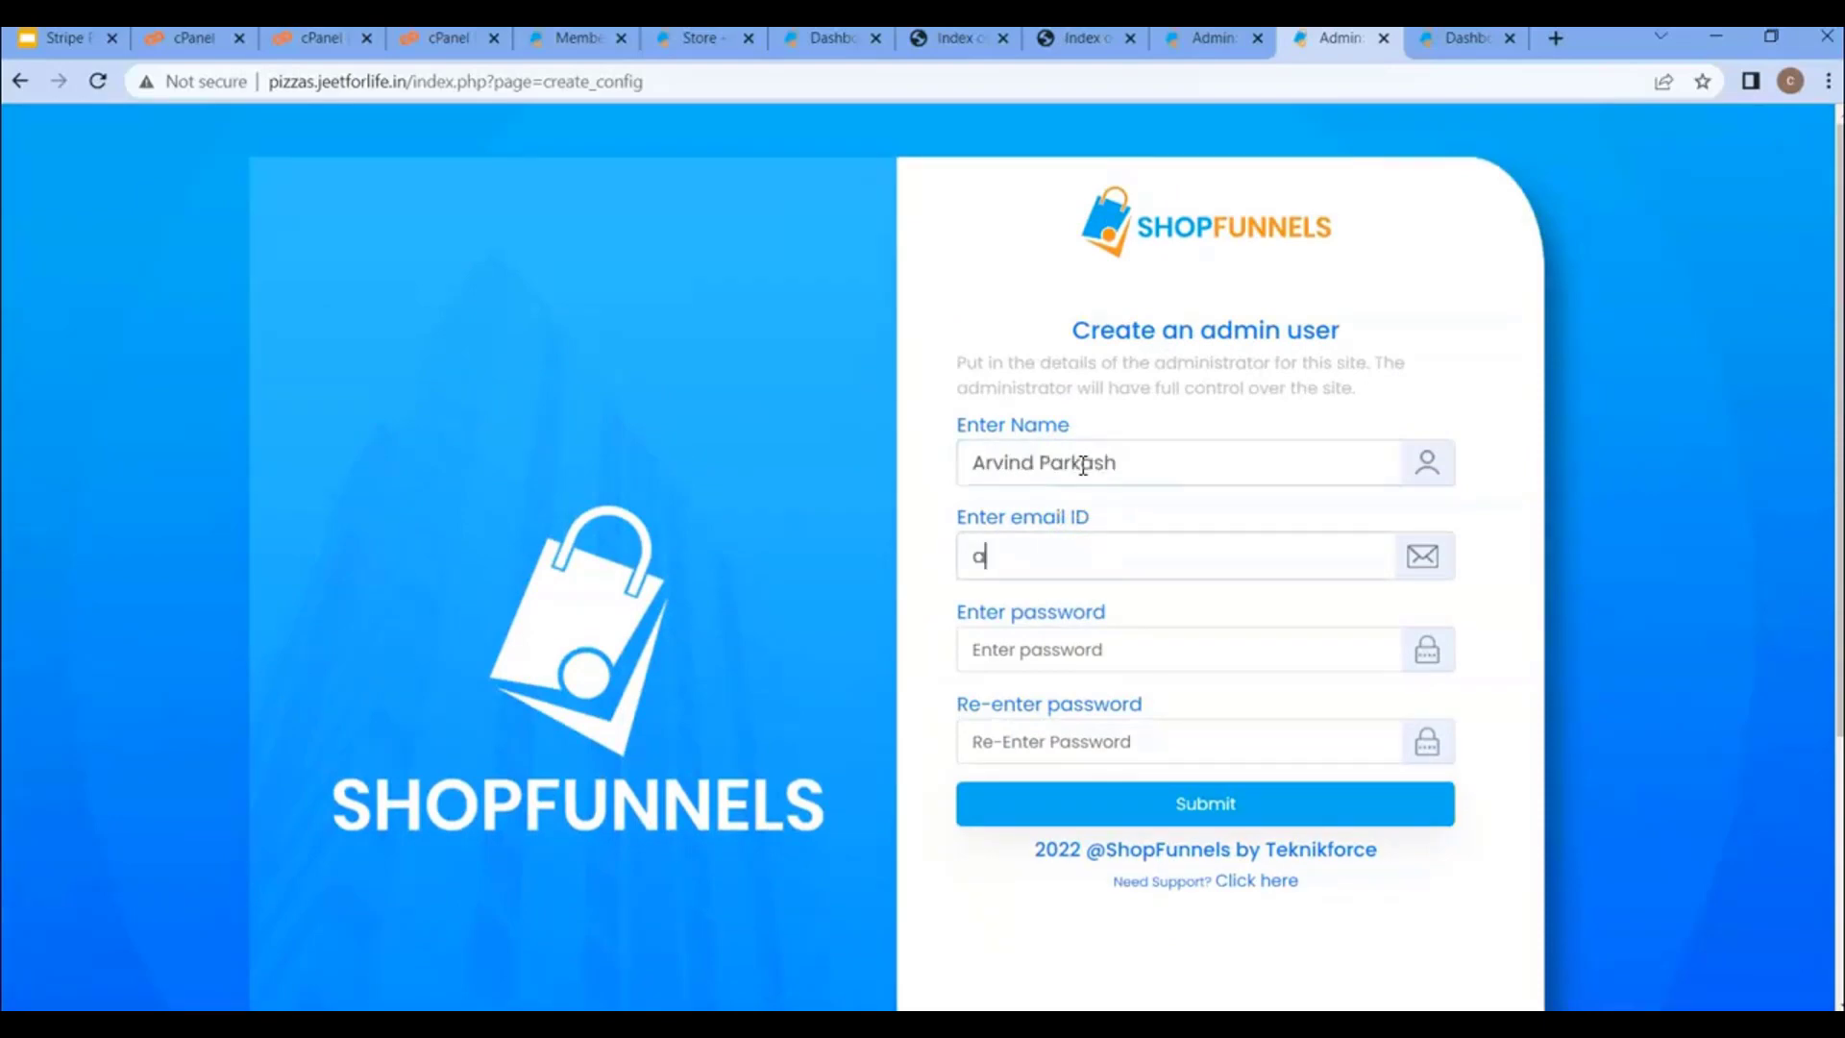
# - Enter the admin account's e-mail and password and submit to create the admin
pyautogui.hotkey('ctrl', 'v')
pyautogui.press('Tab')
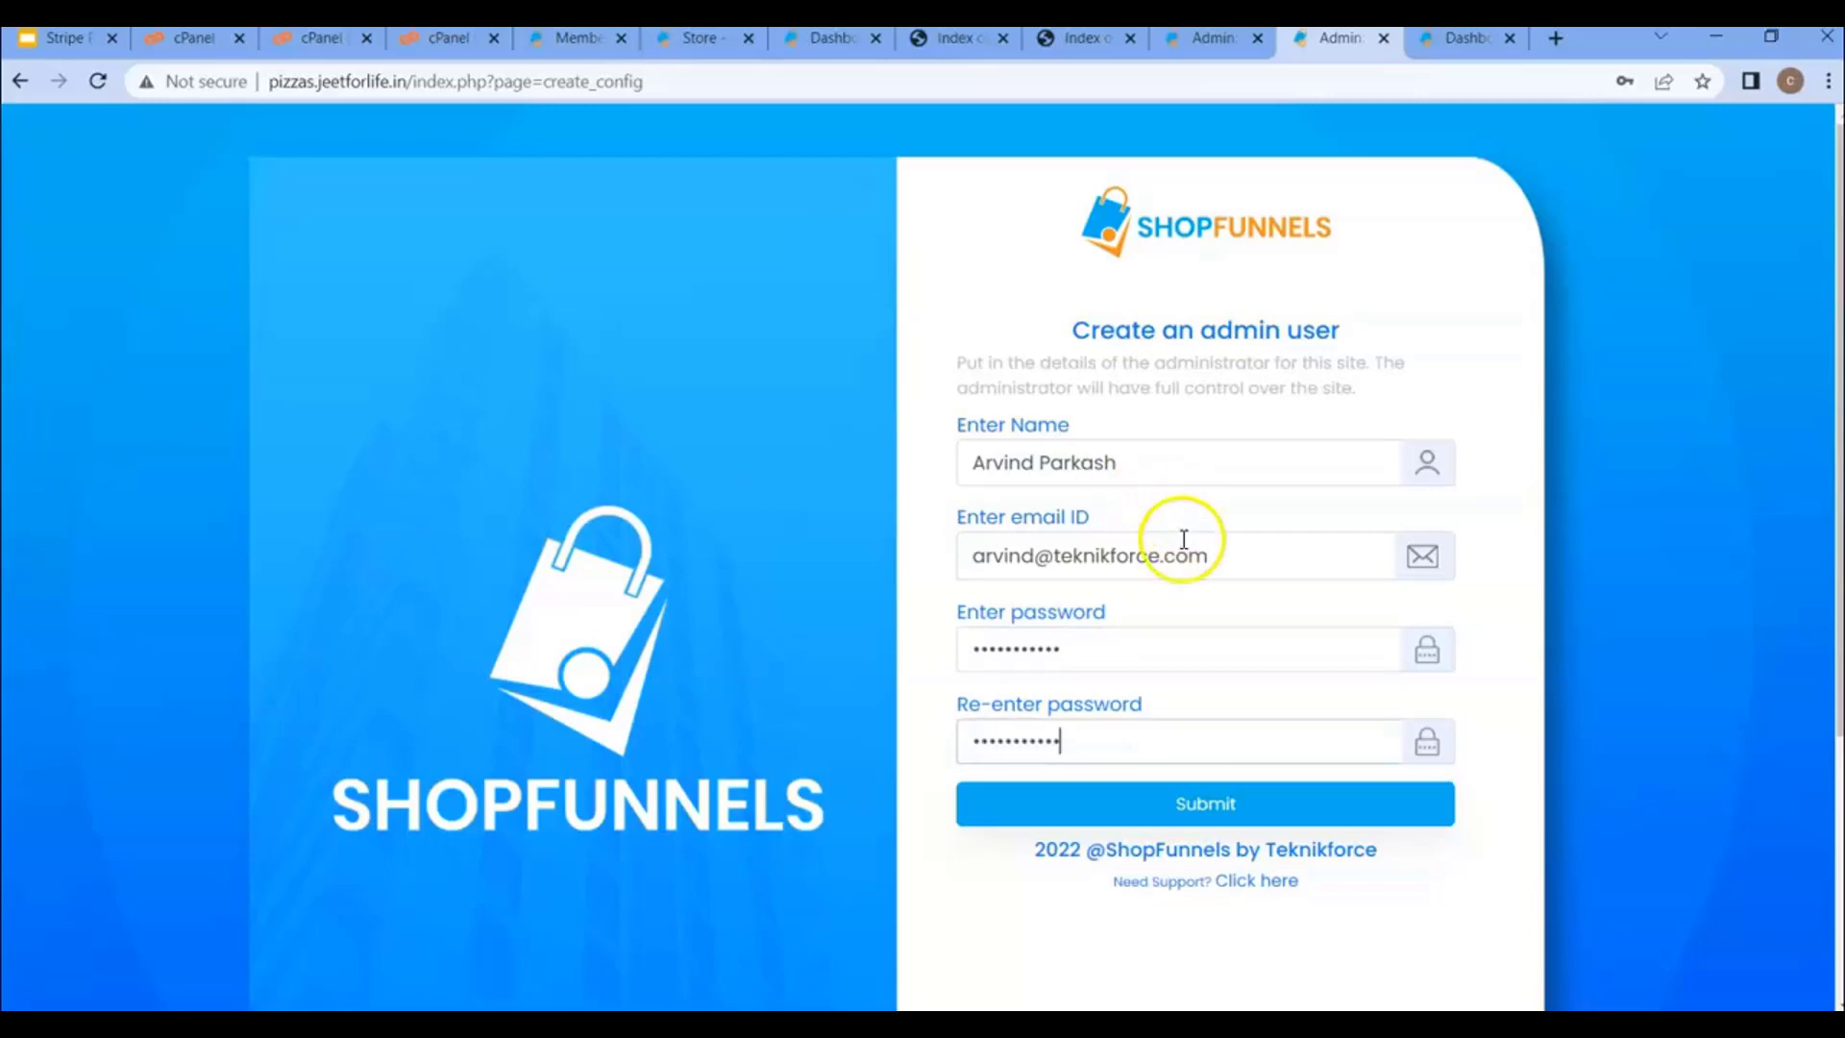
pyautogui.click(1198, 796)
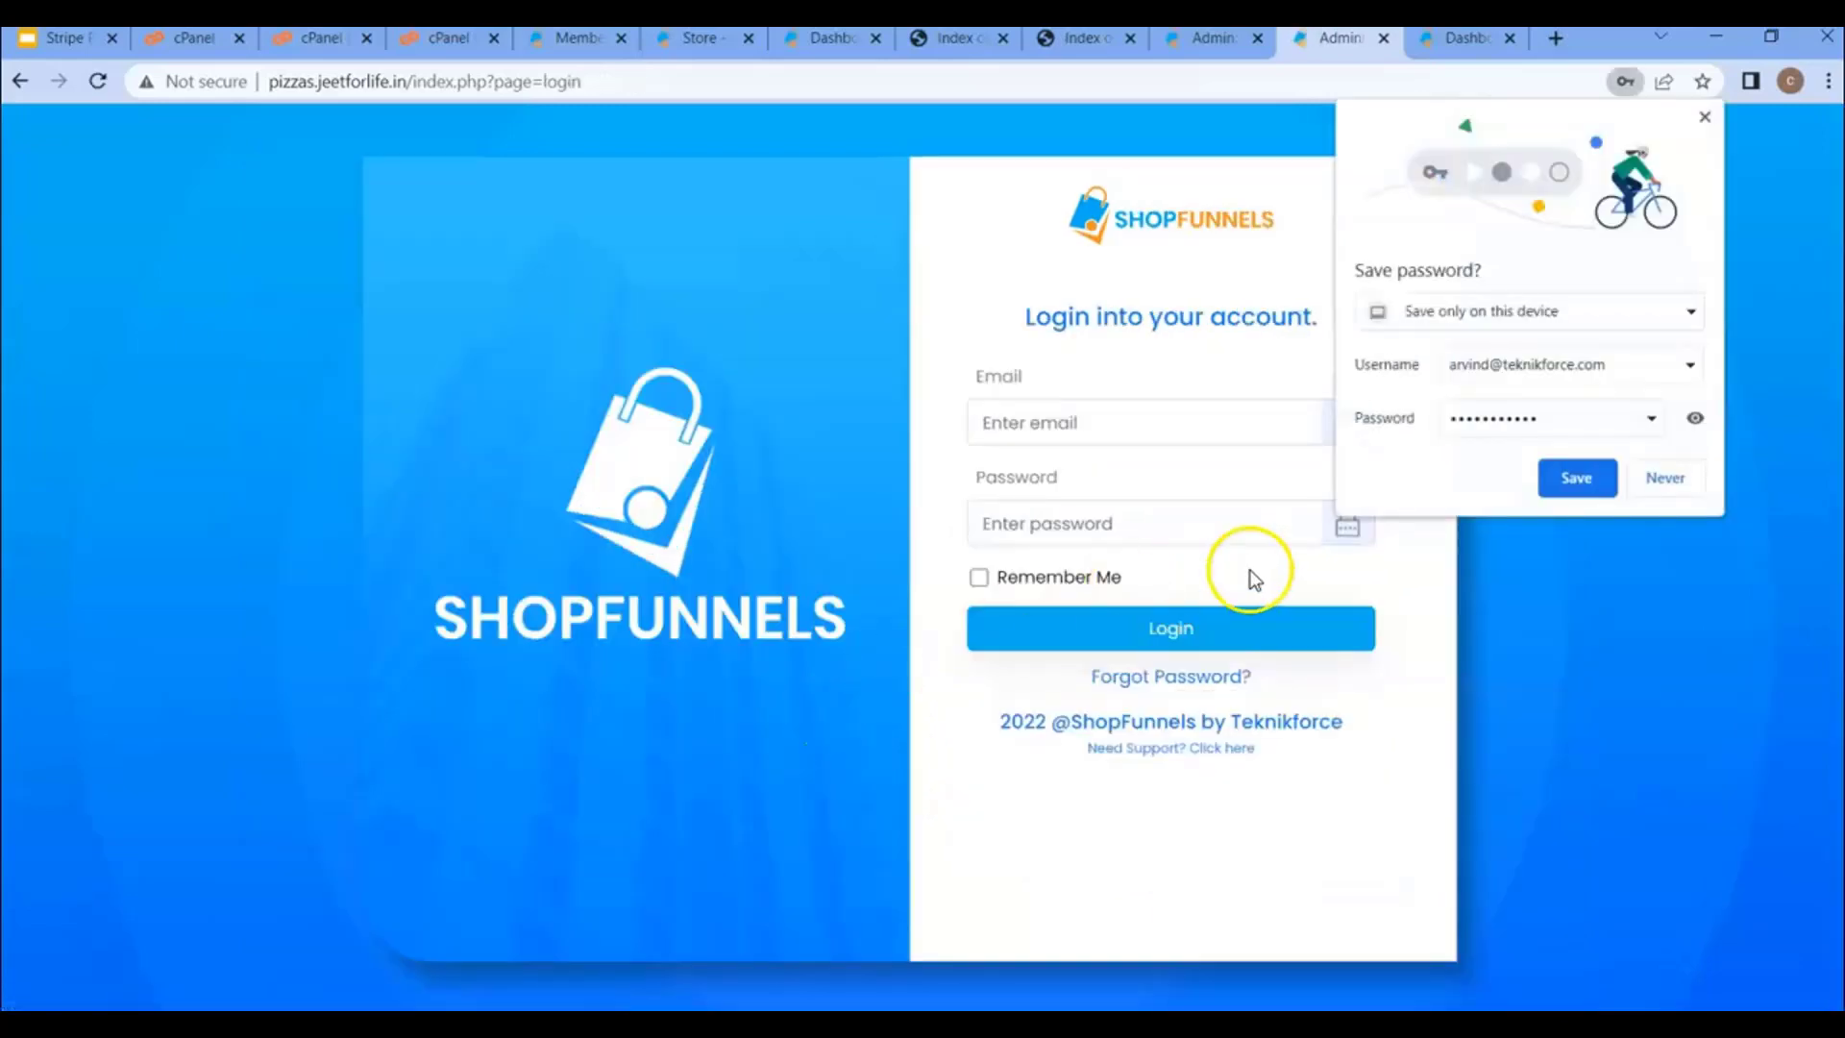
# - Decline saving the password, autofill the saved login and log in to the dashboard
pyautogui.click(1664, 479)
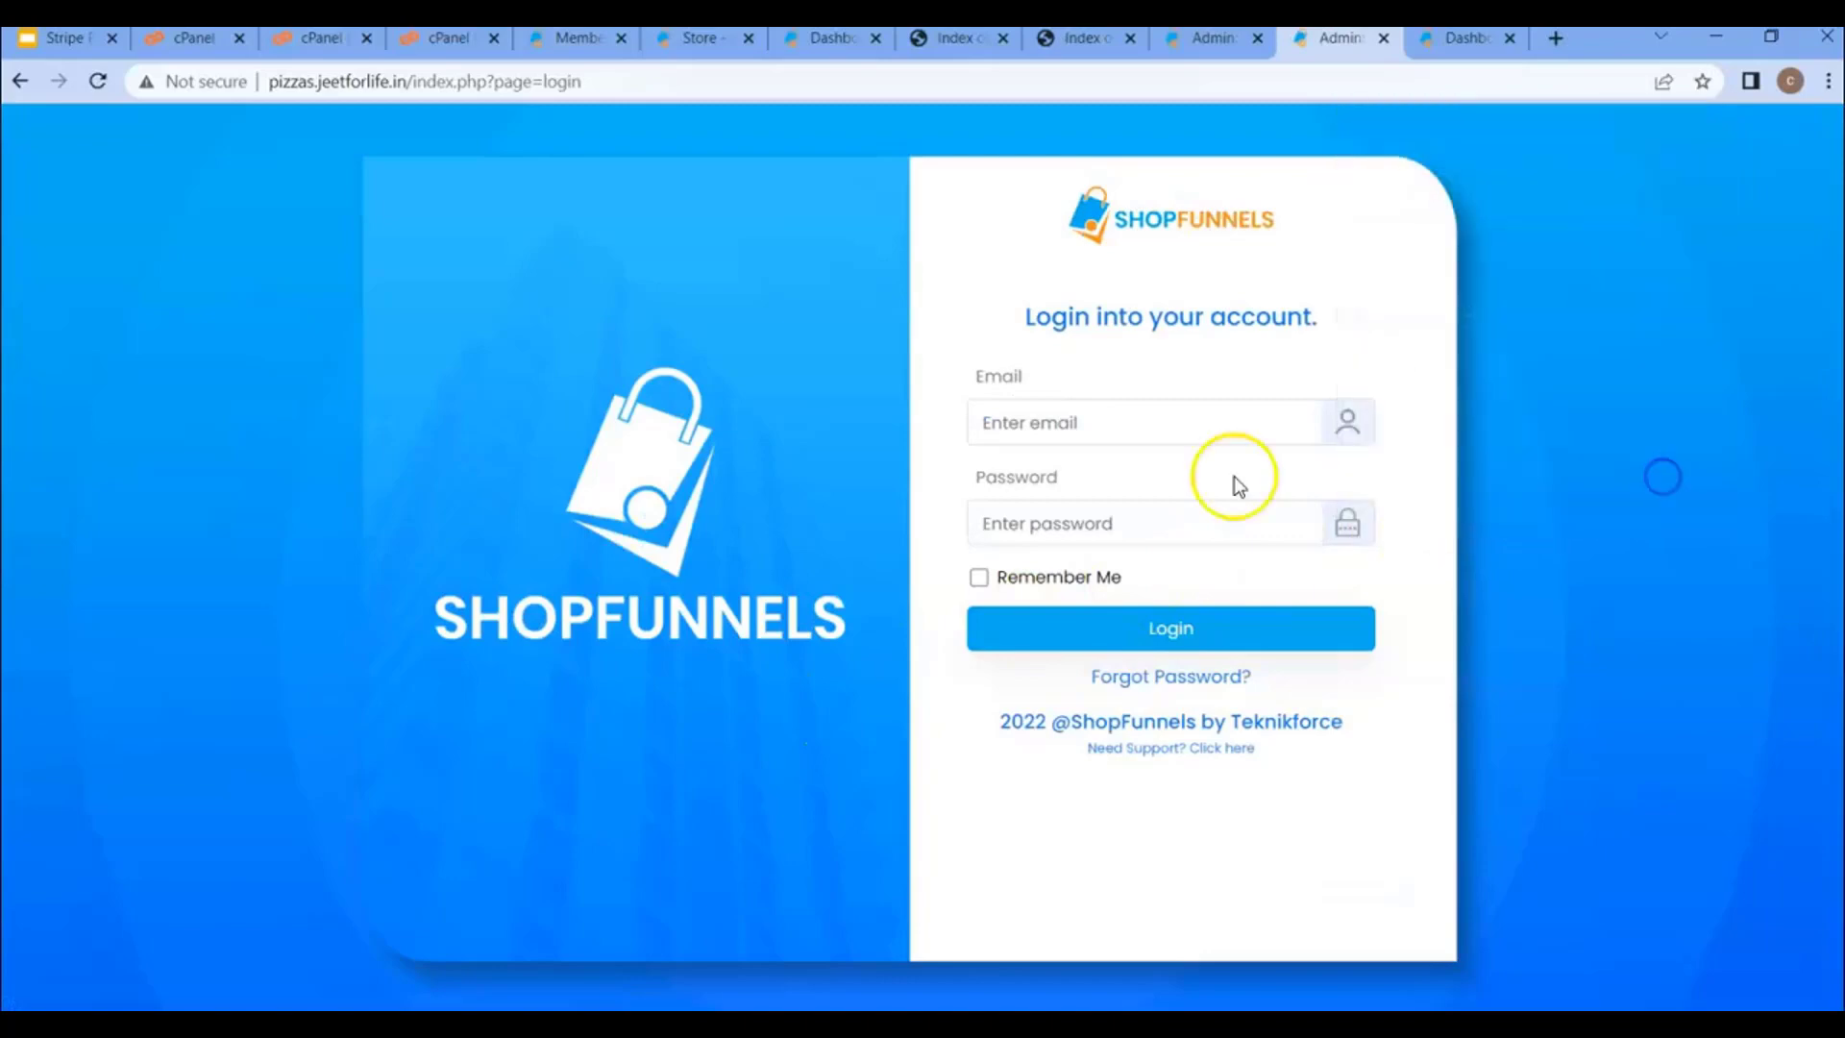
pyautogui.click(1156, 420)
pyautogui.click(1150, 478)
pyautogui.click(1153, 631)
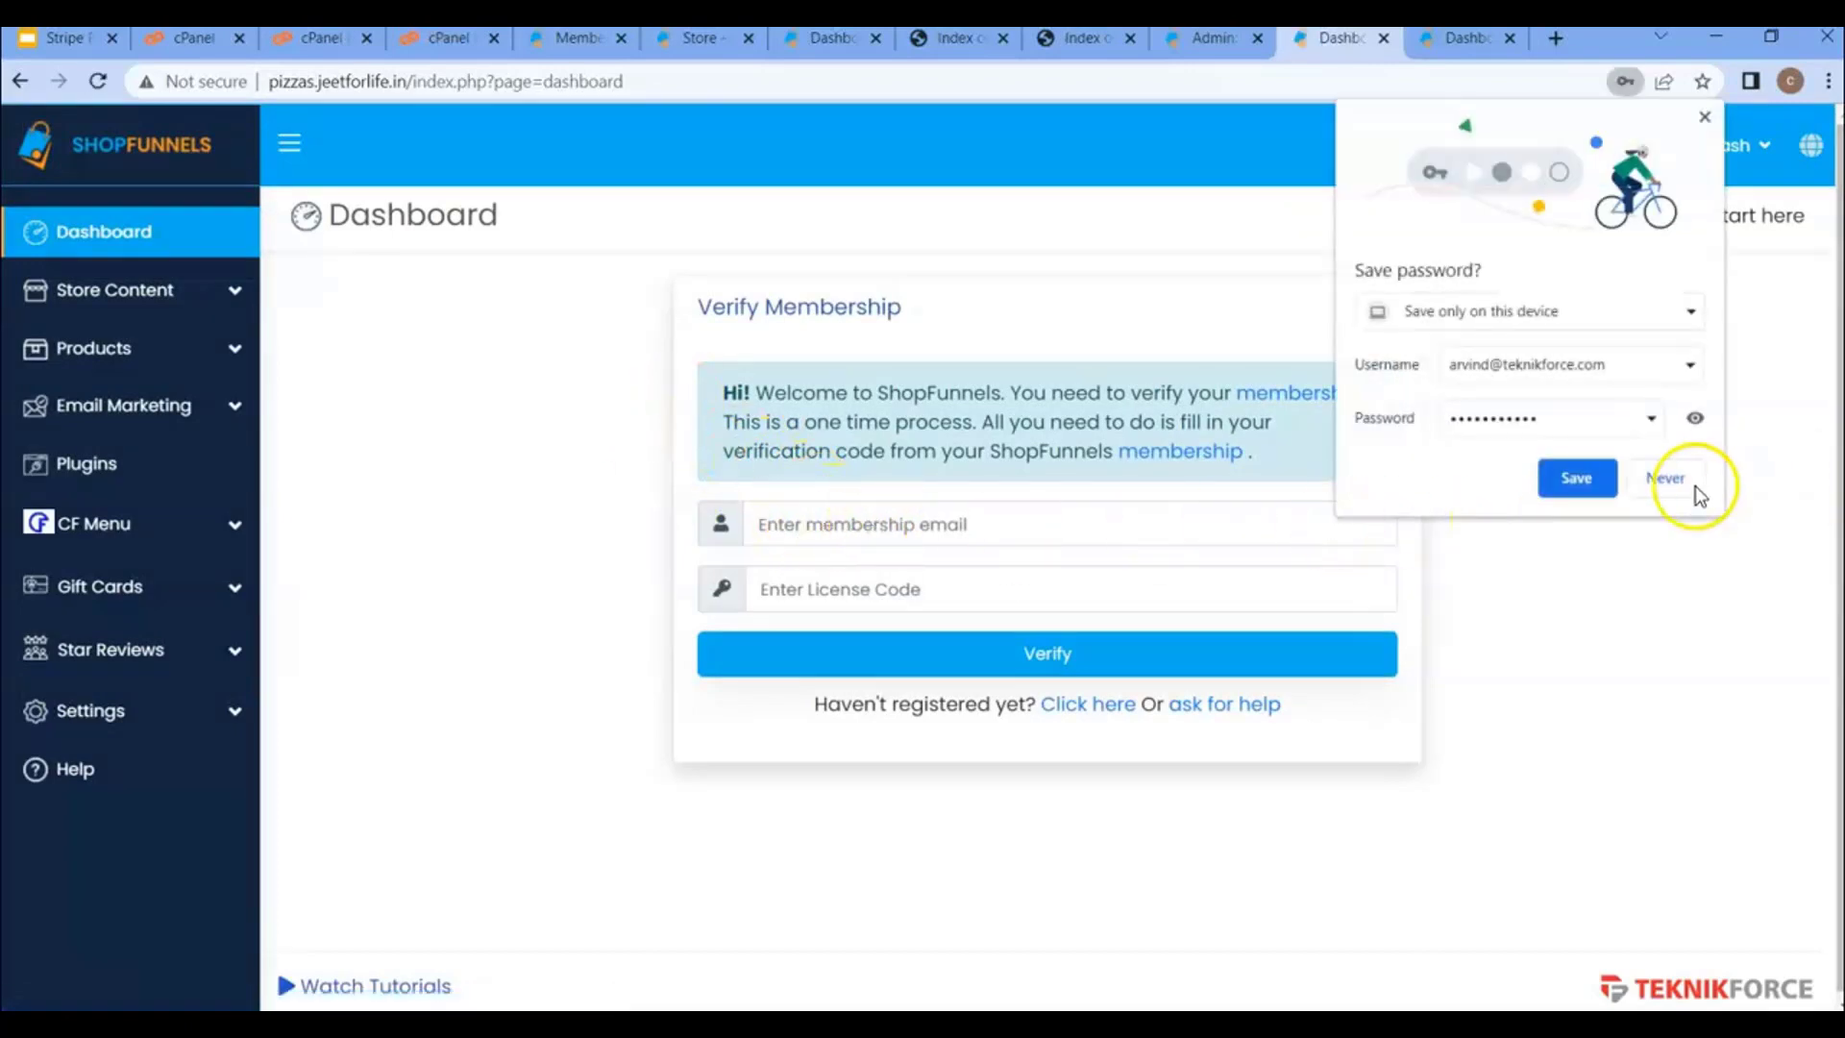
# - Check the membership site's installation licences, then begin entering the membership e-mail
pyautogui.click(1647, 479)
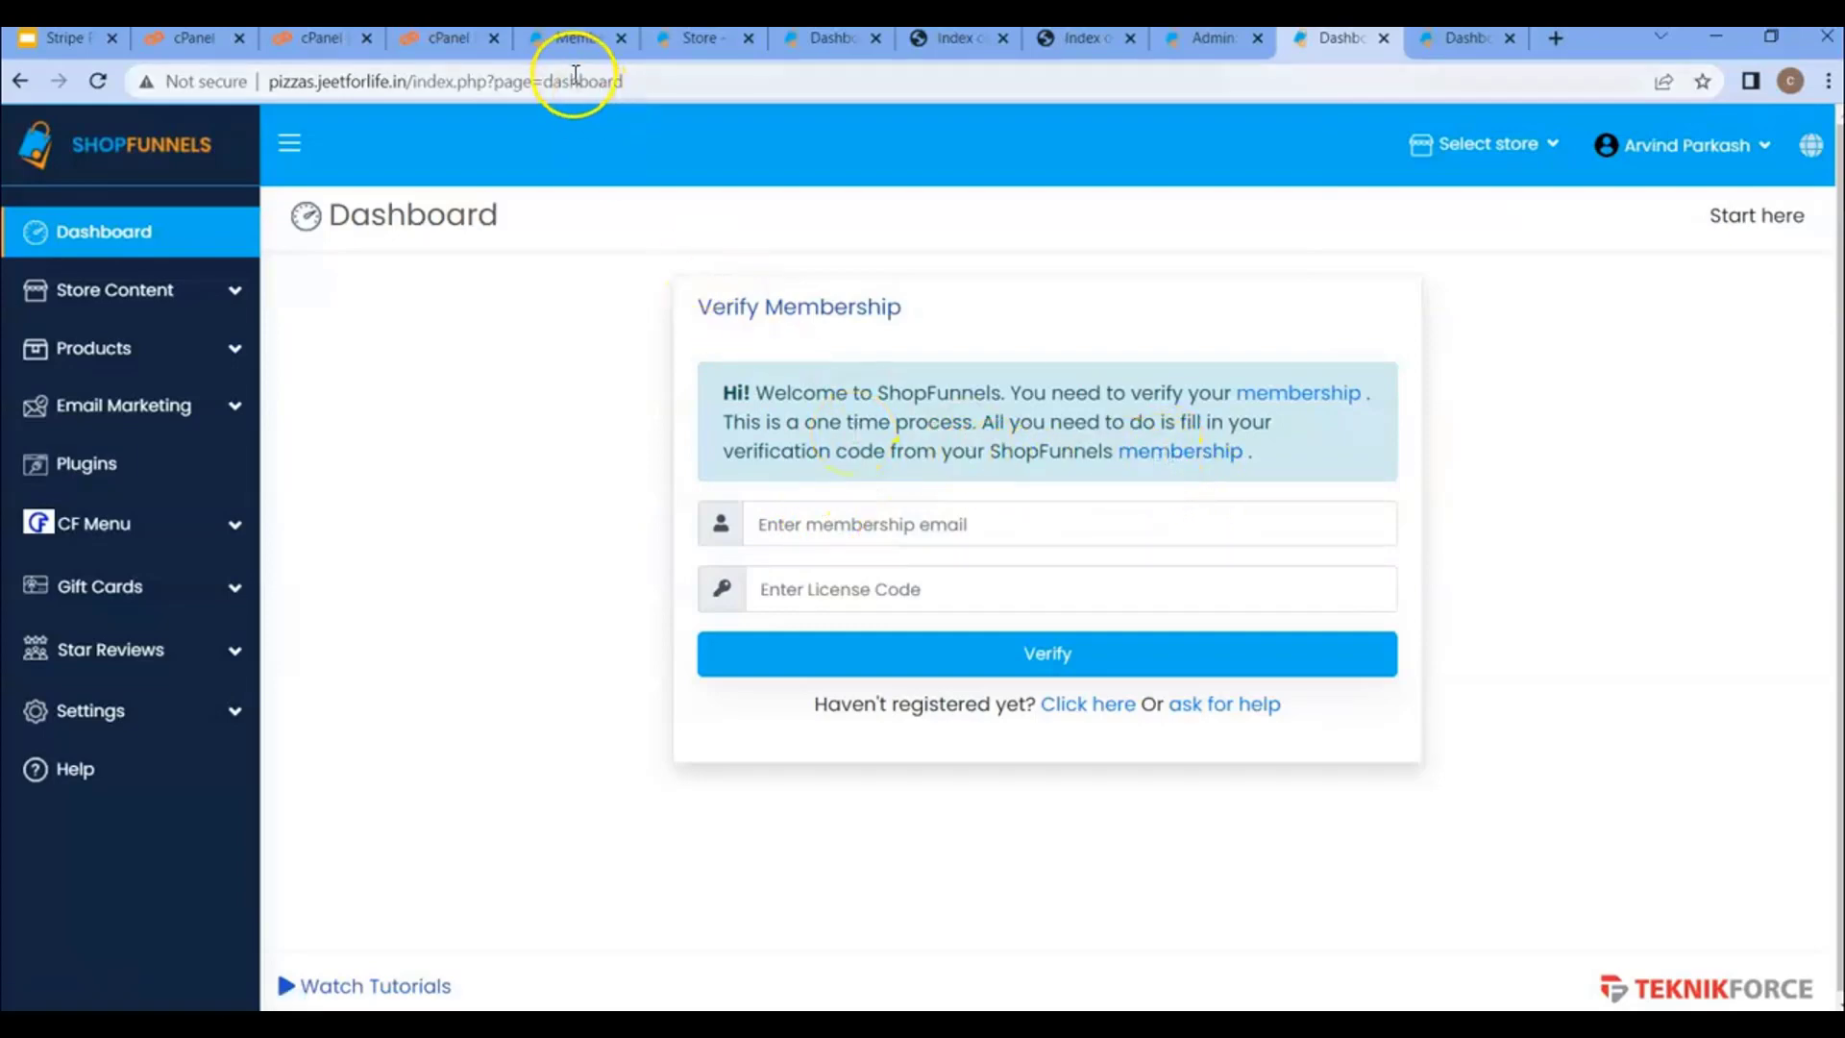
pyautogui.click(568, 40)
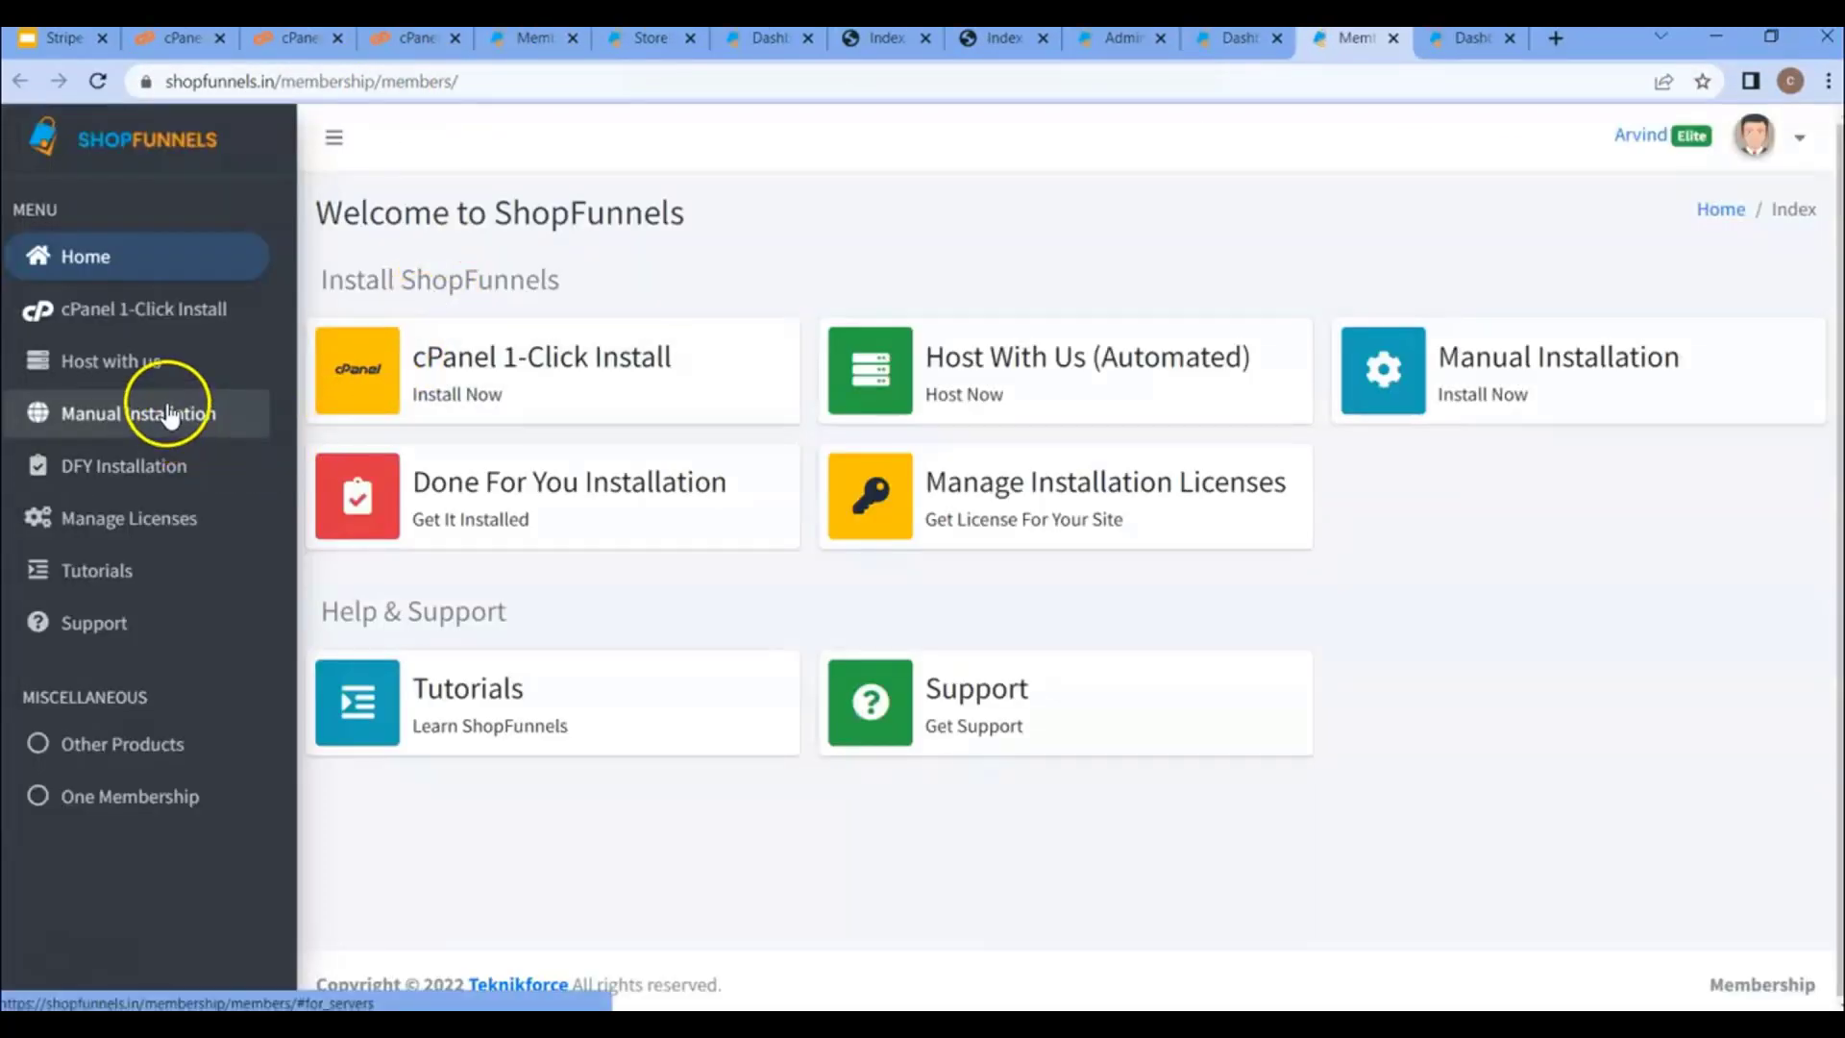
pyautogui.click(132, 526)
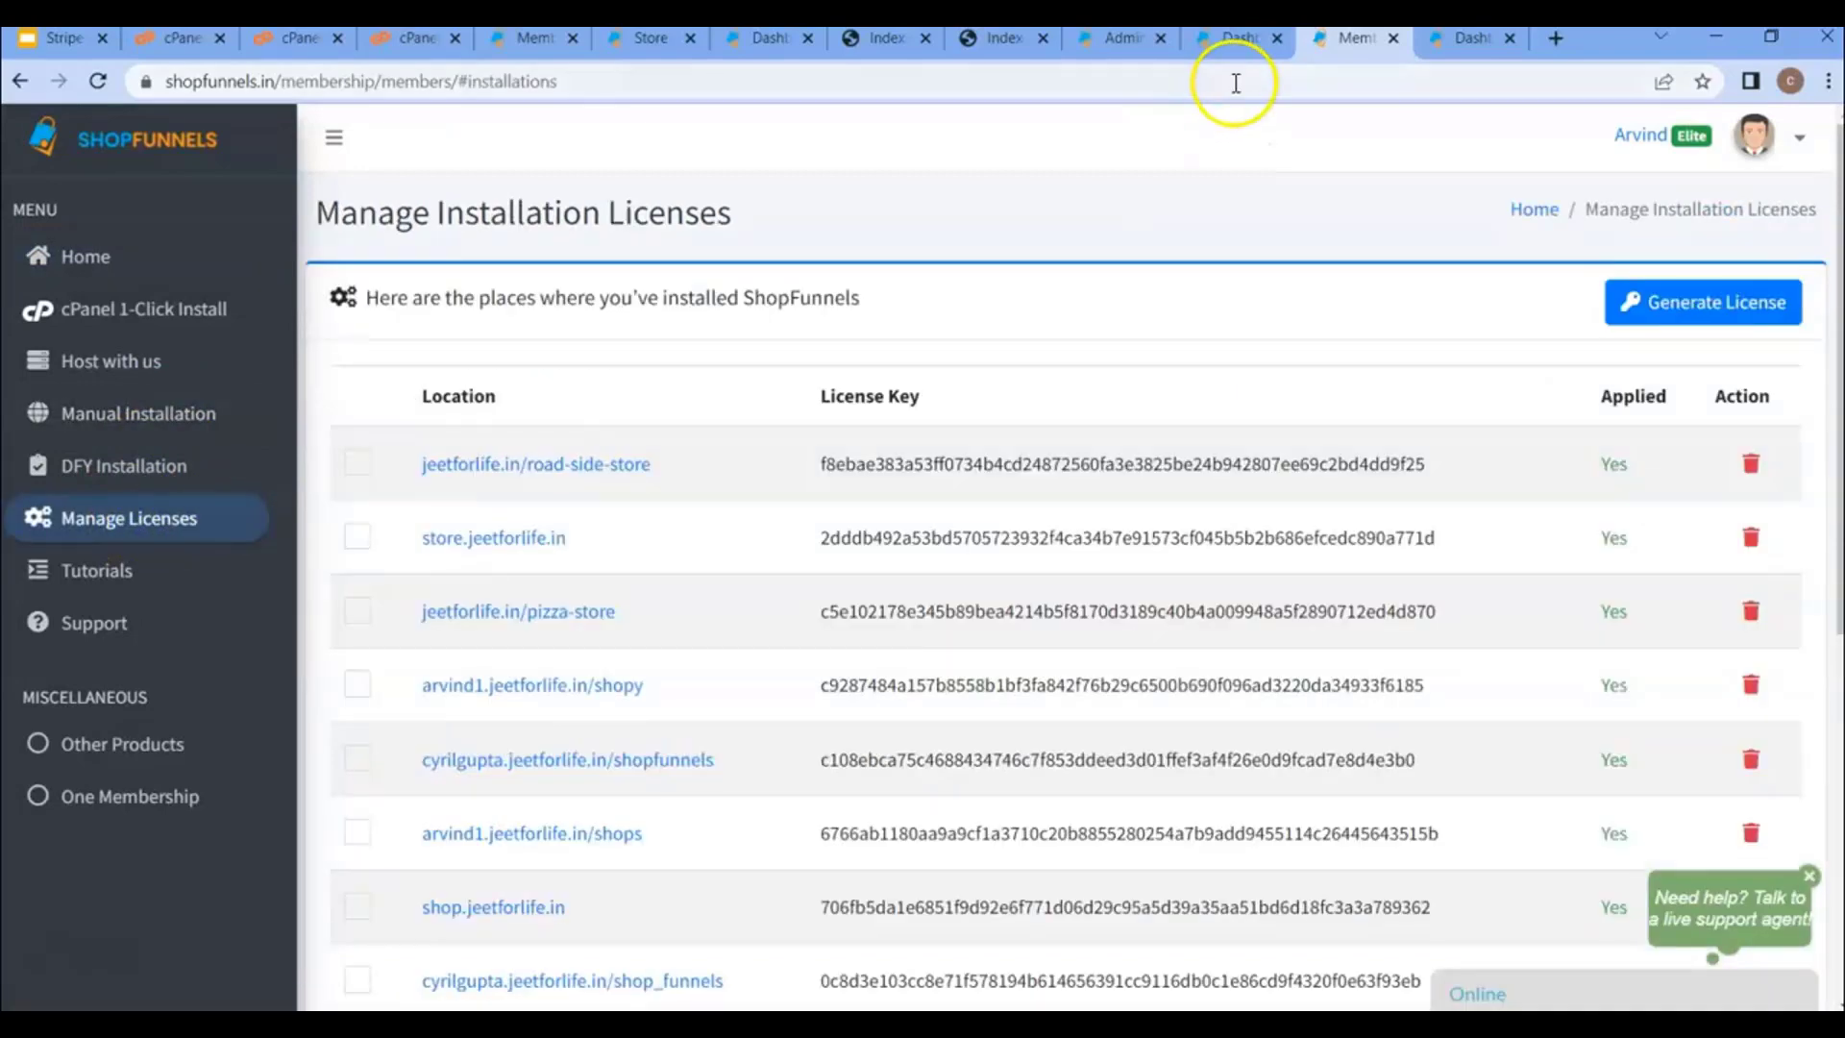
pyautogui.click(1237, 44)
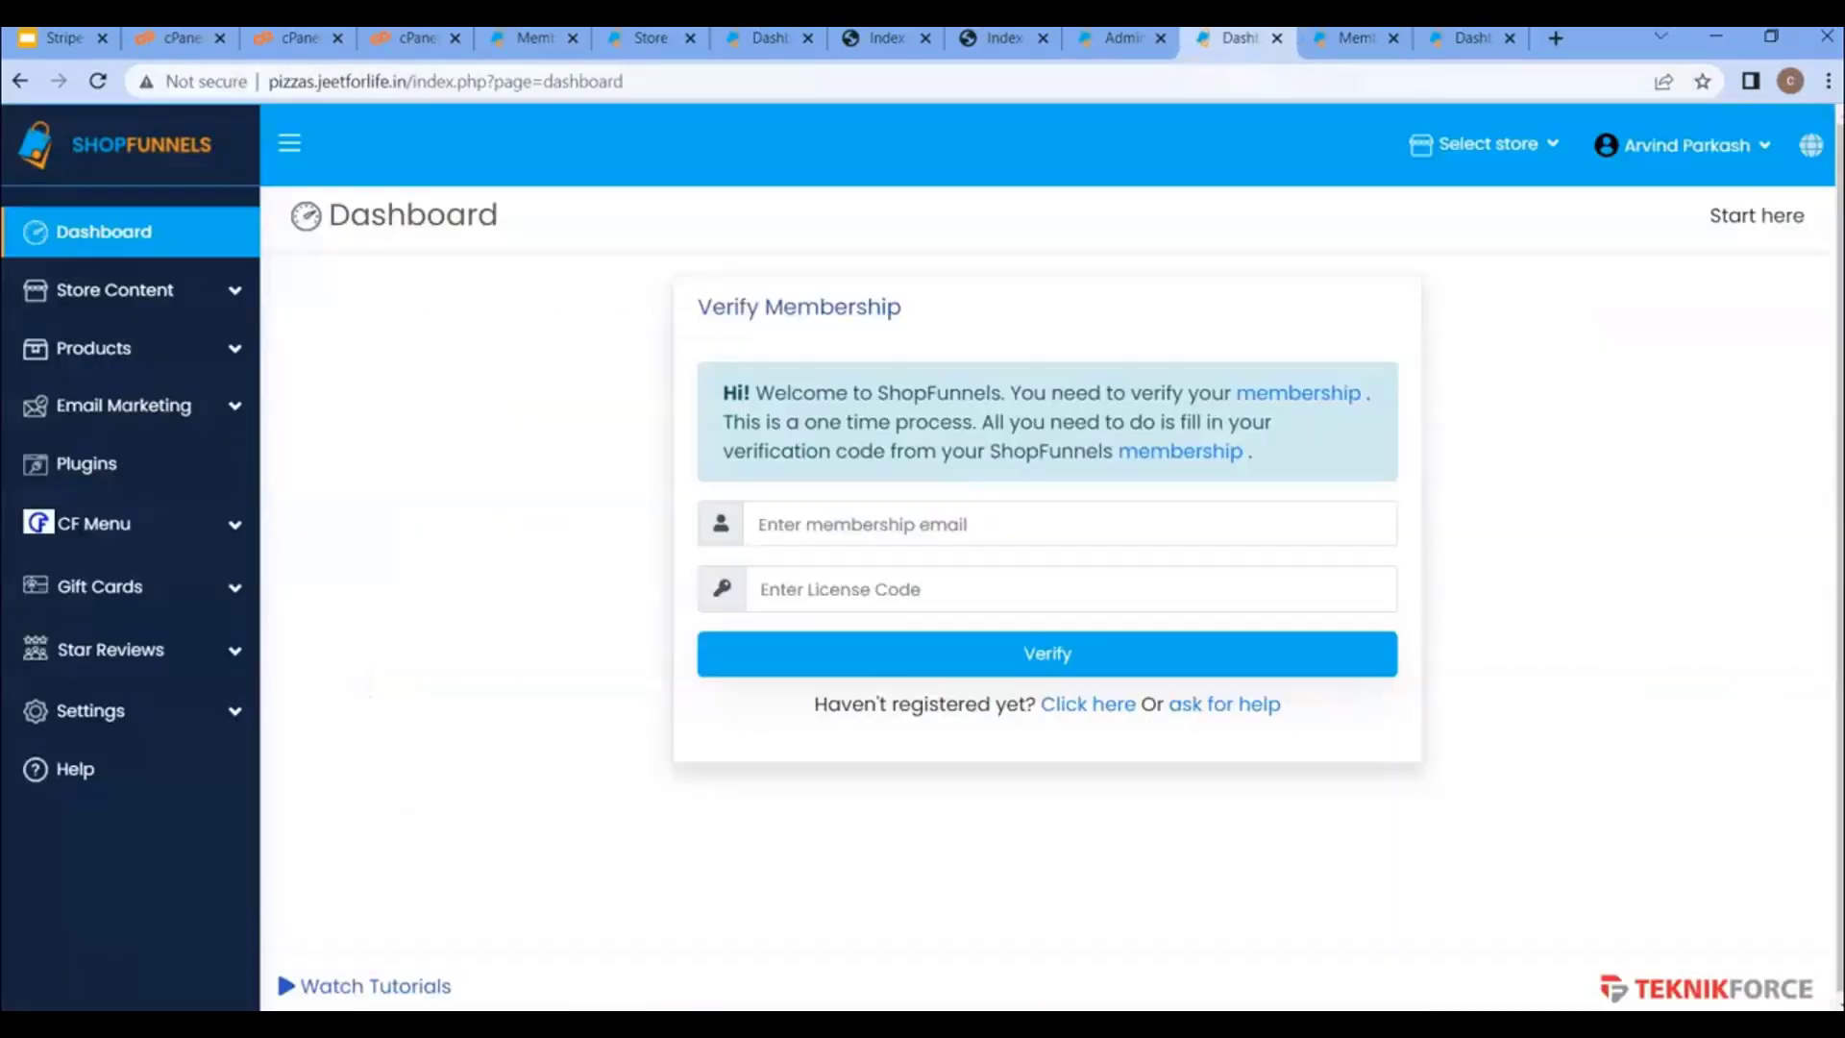
pyautogui.click(934, 512)
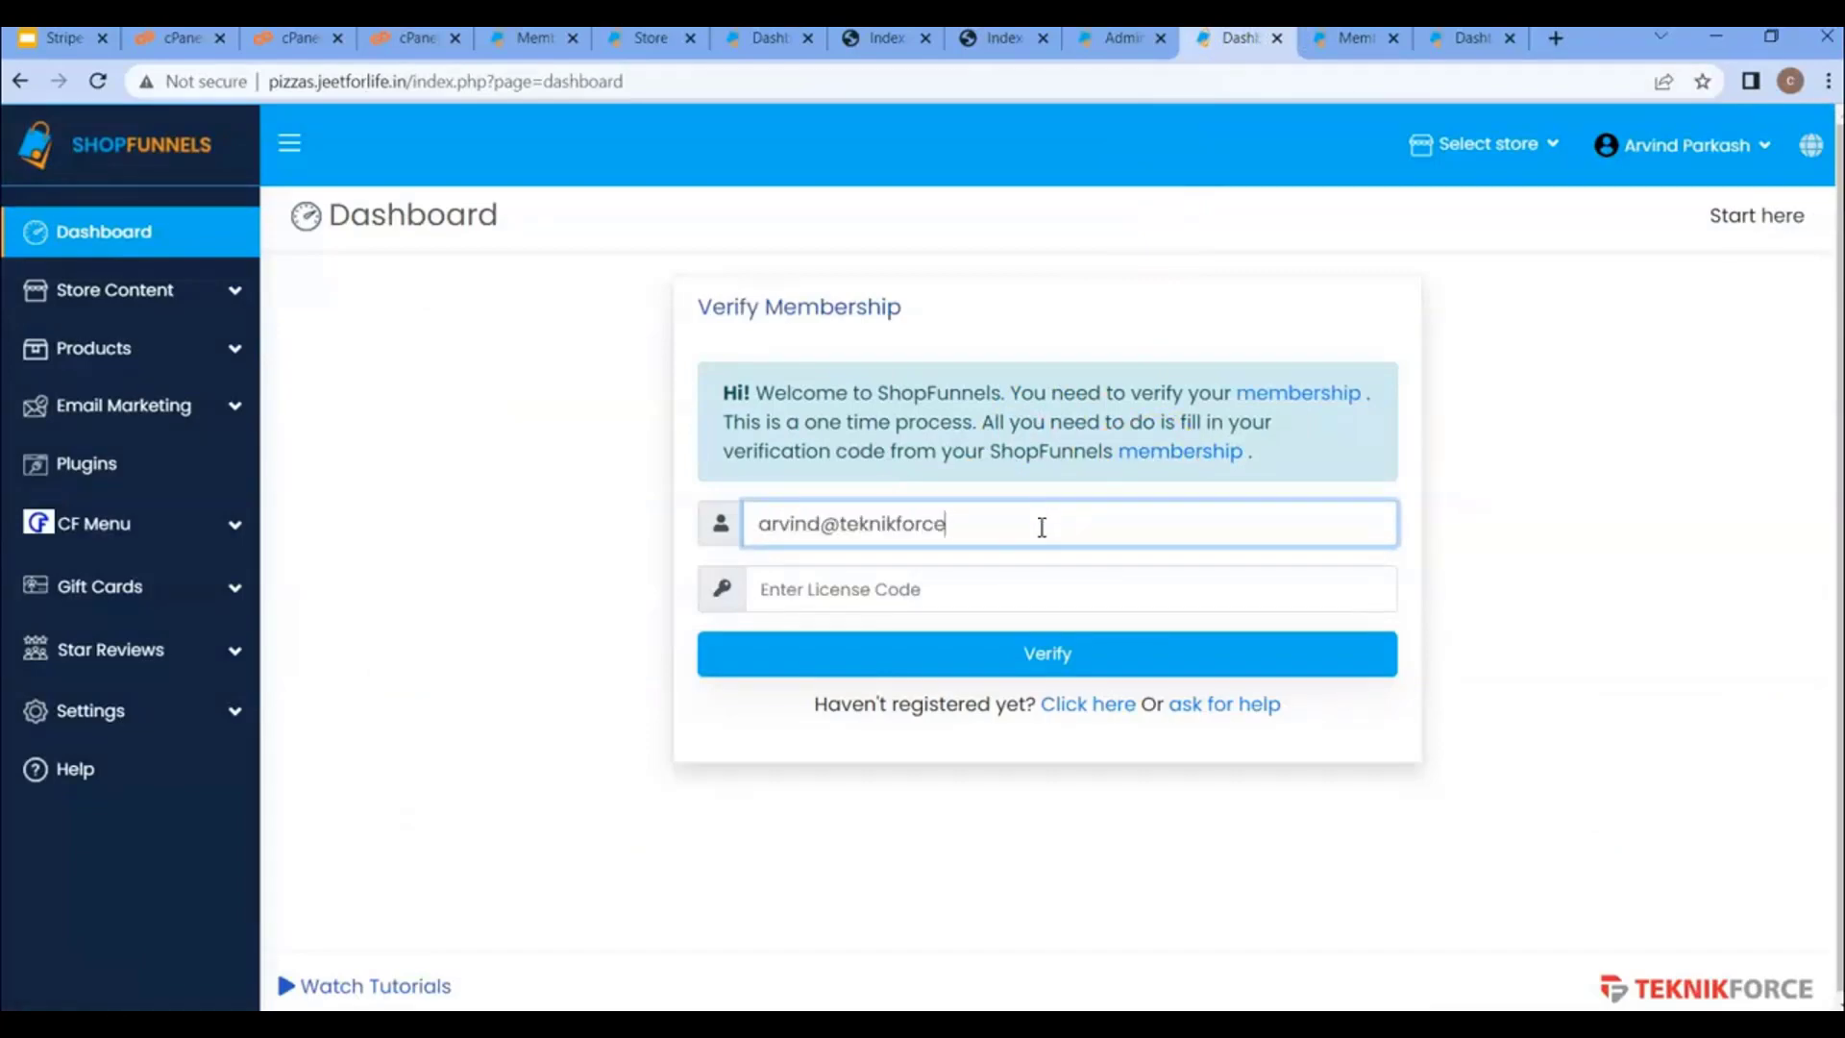
pyautogui.click(1345, 41)
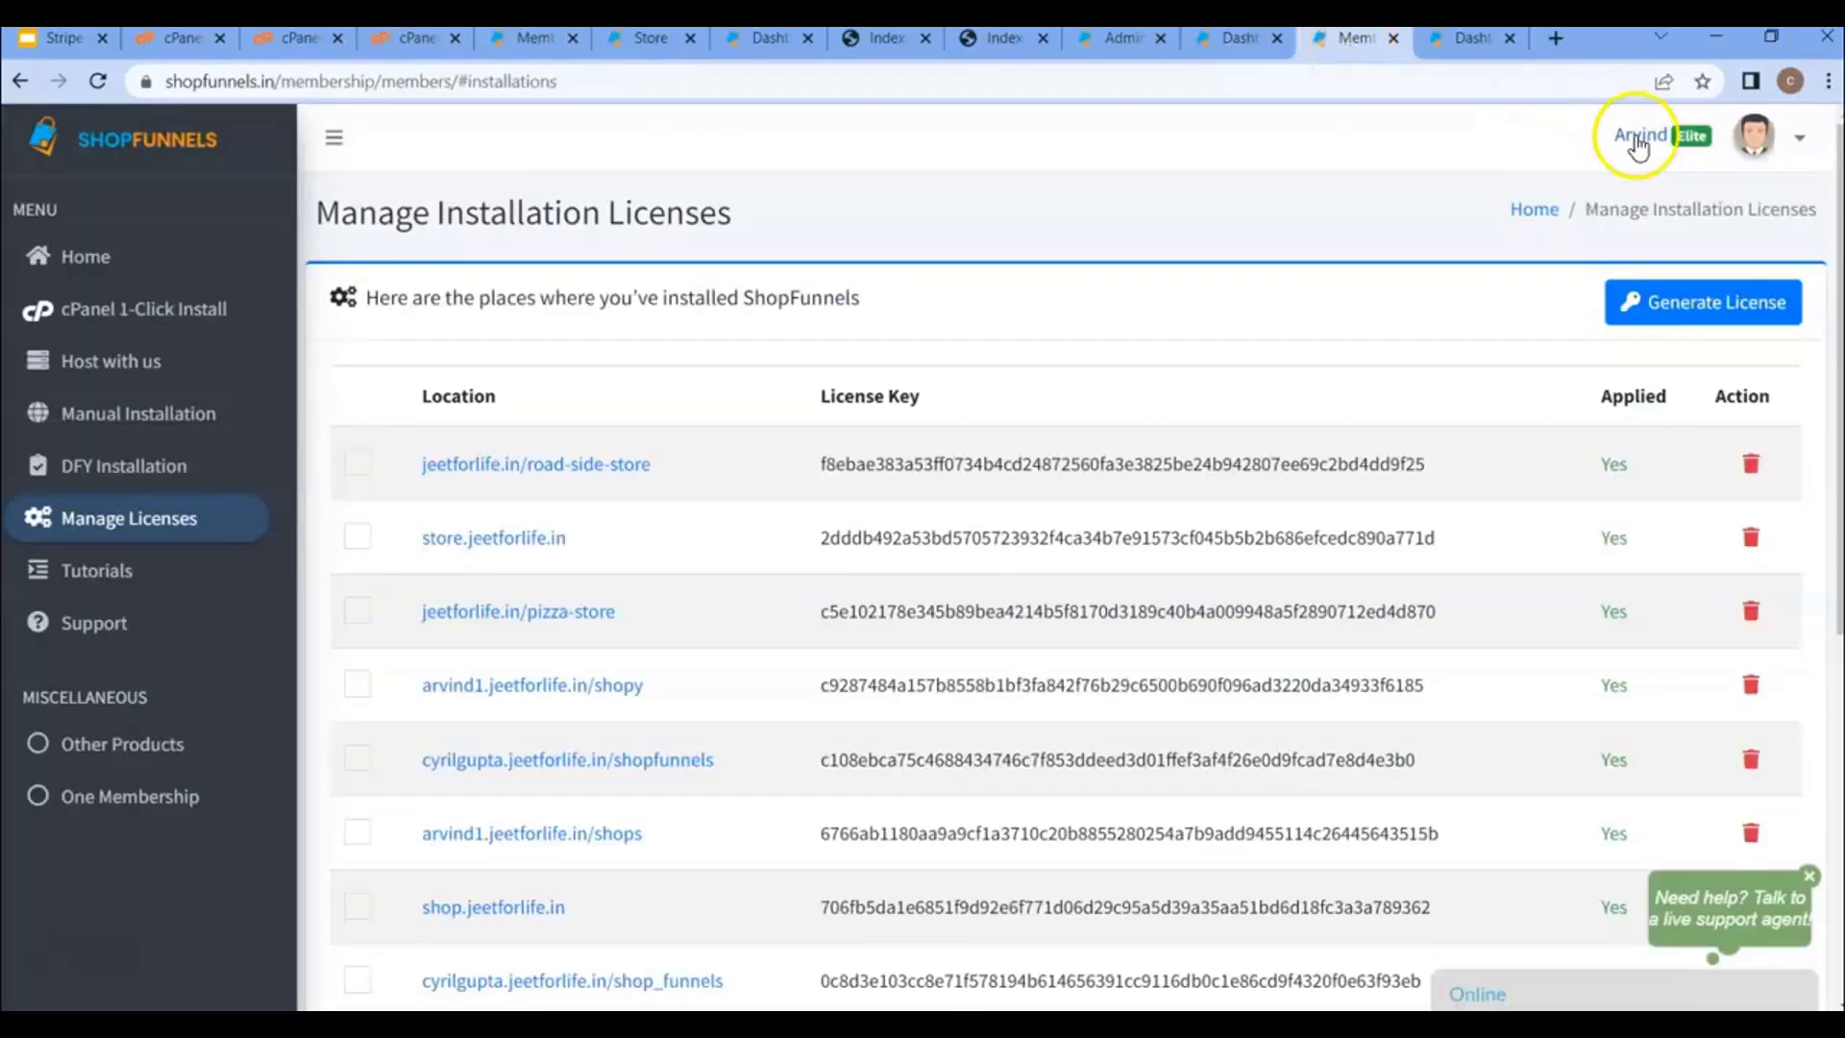
# - Copy the account e-mail from membership Account Setting into the Verify Membership email field
pyautogui.click(1798, 140)
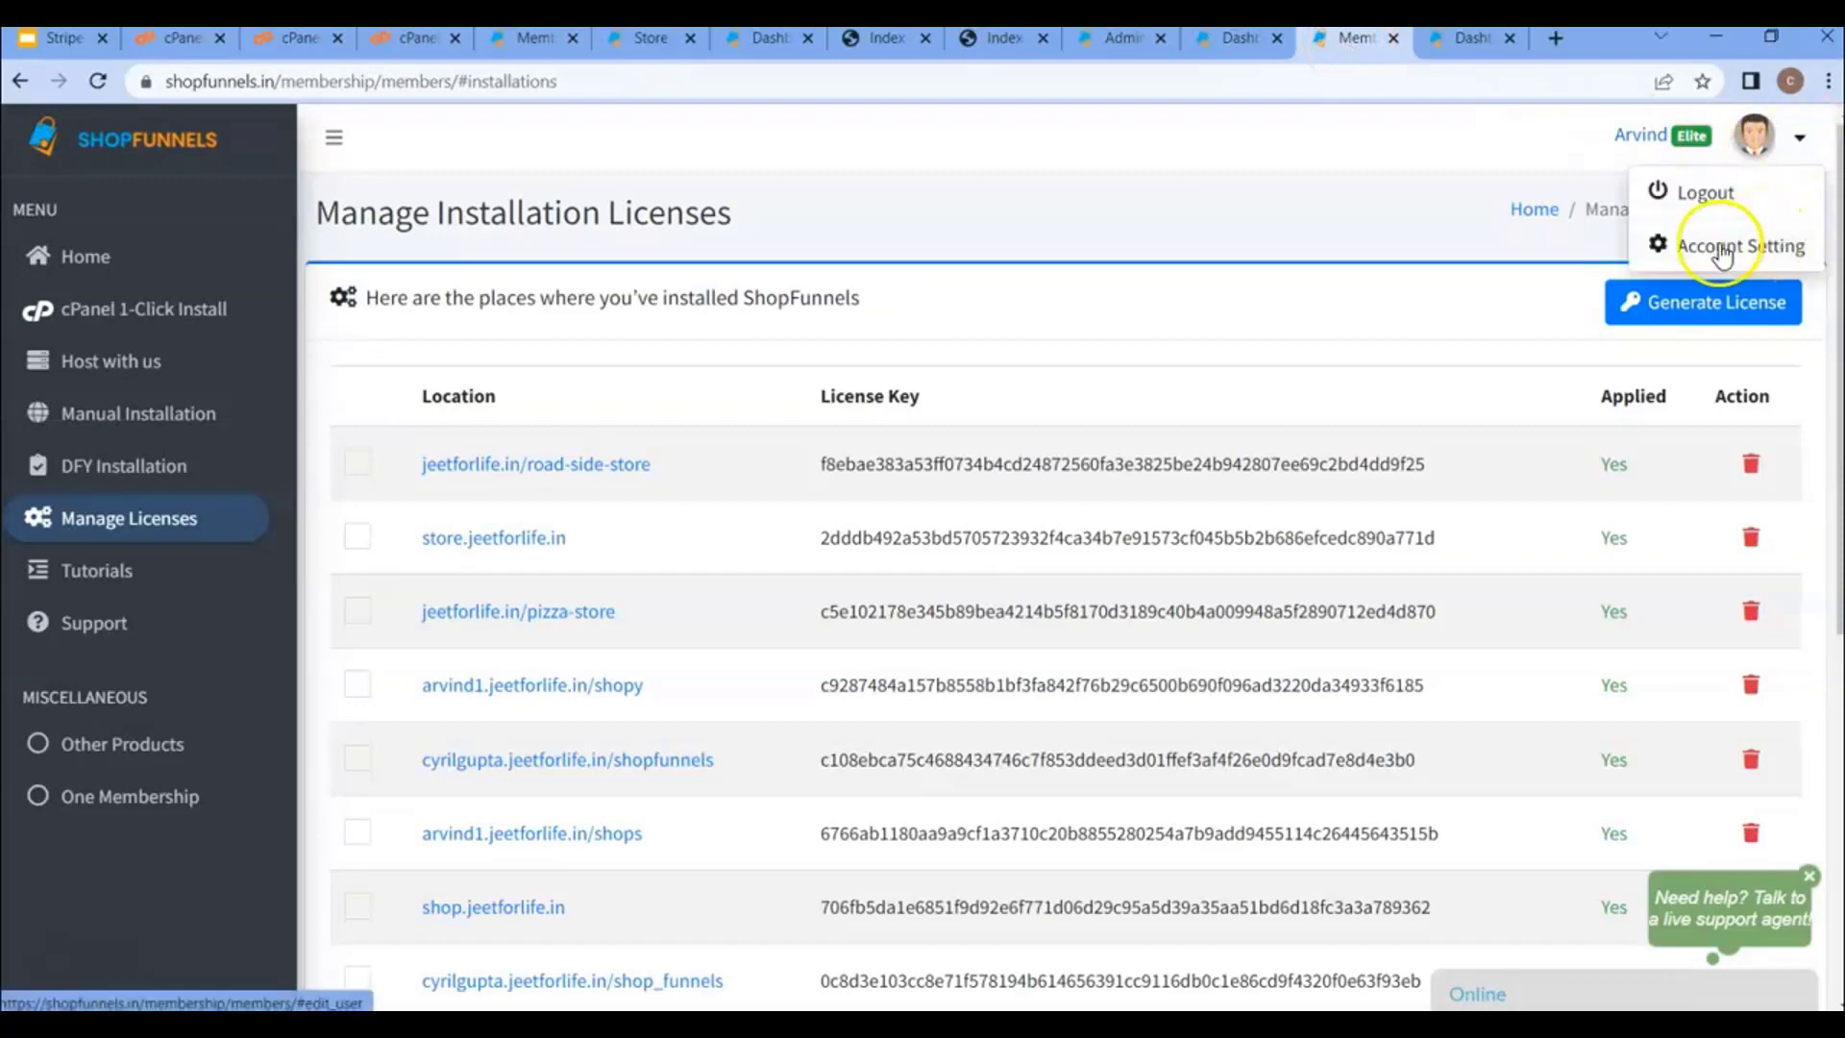
pyautogui.click(1798, 137)
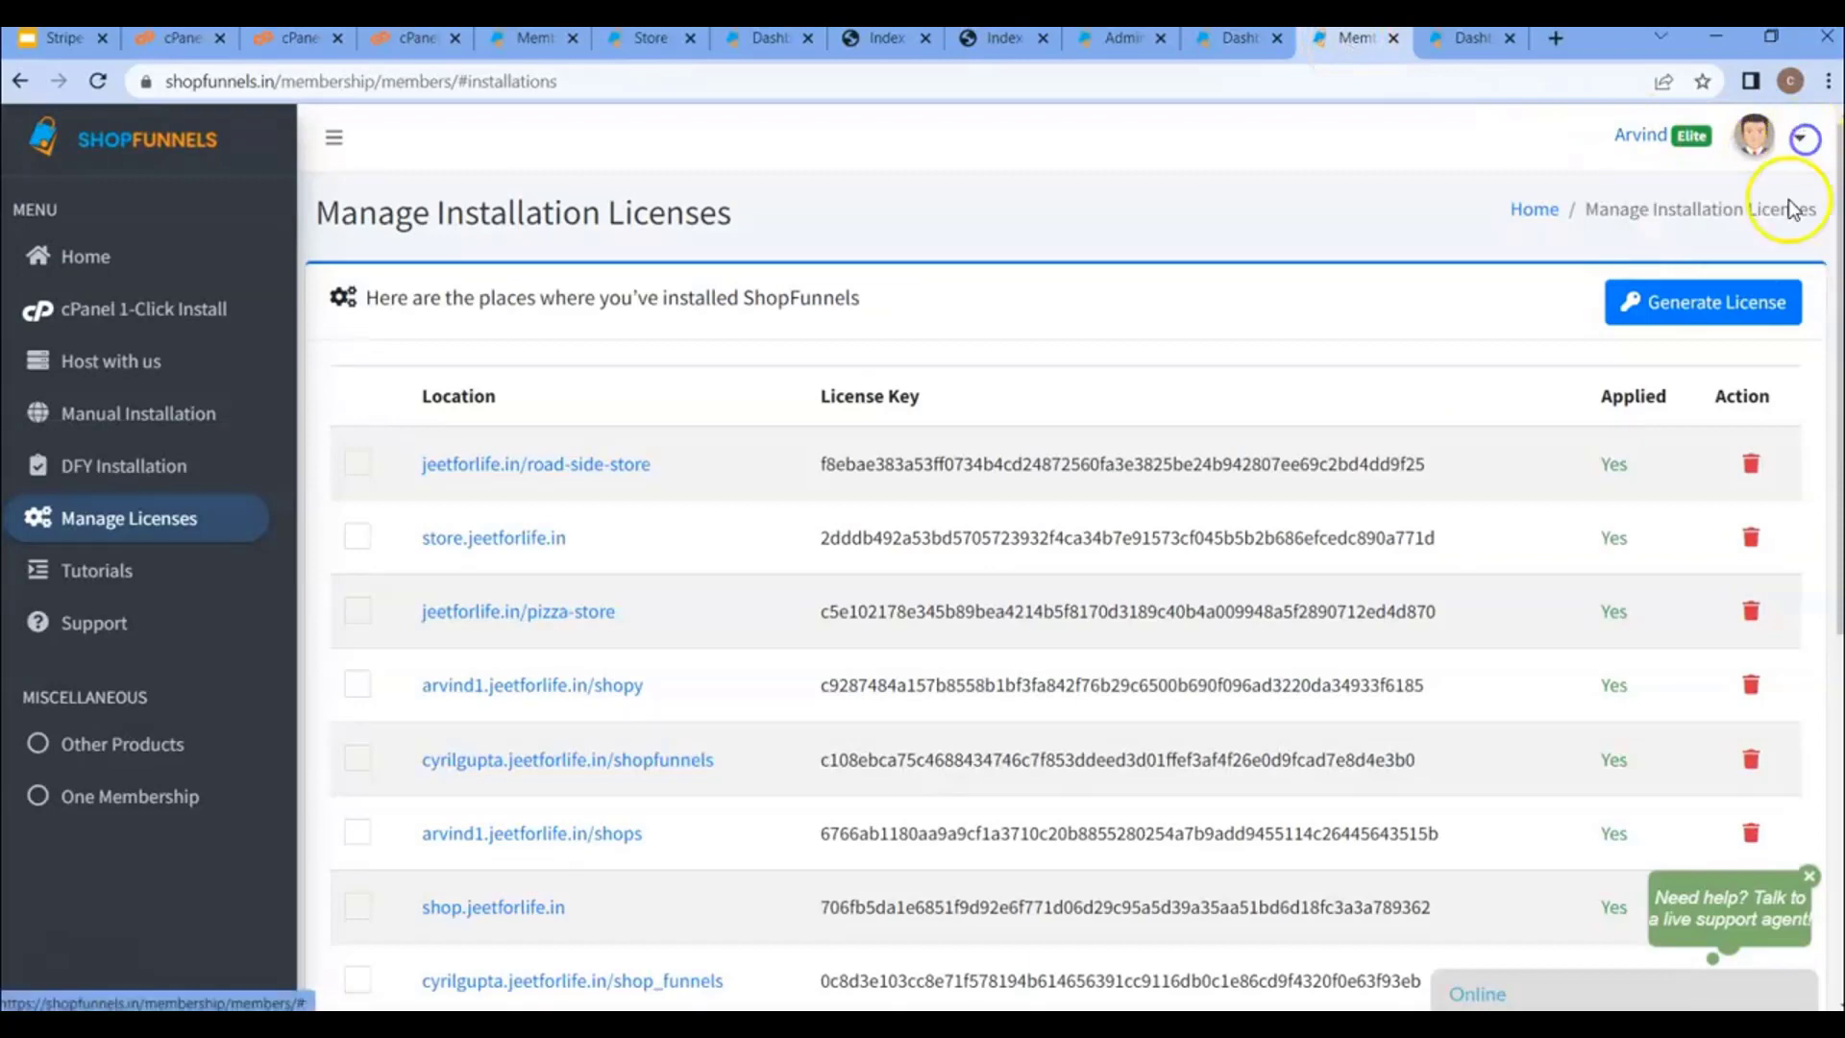
pyautogui.click(1799, 137)
pyautogui.click(1728, 253)
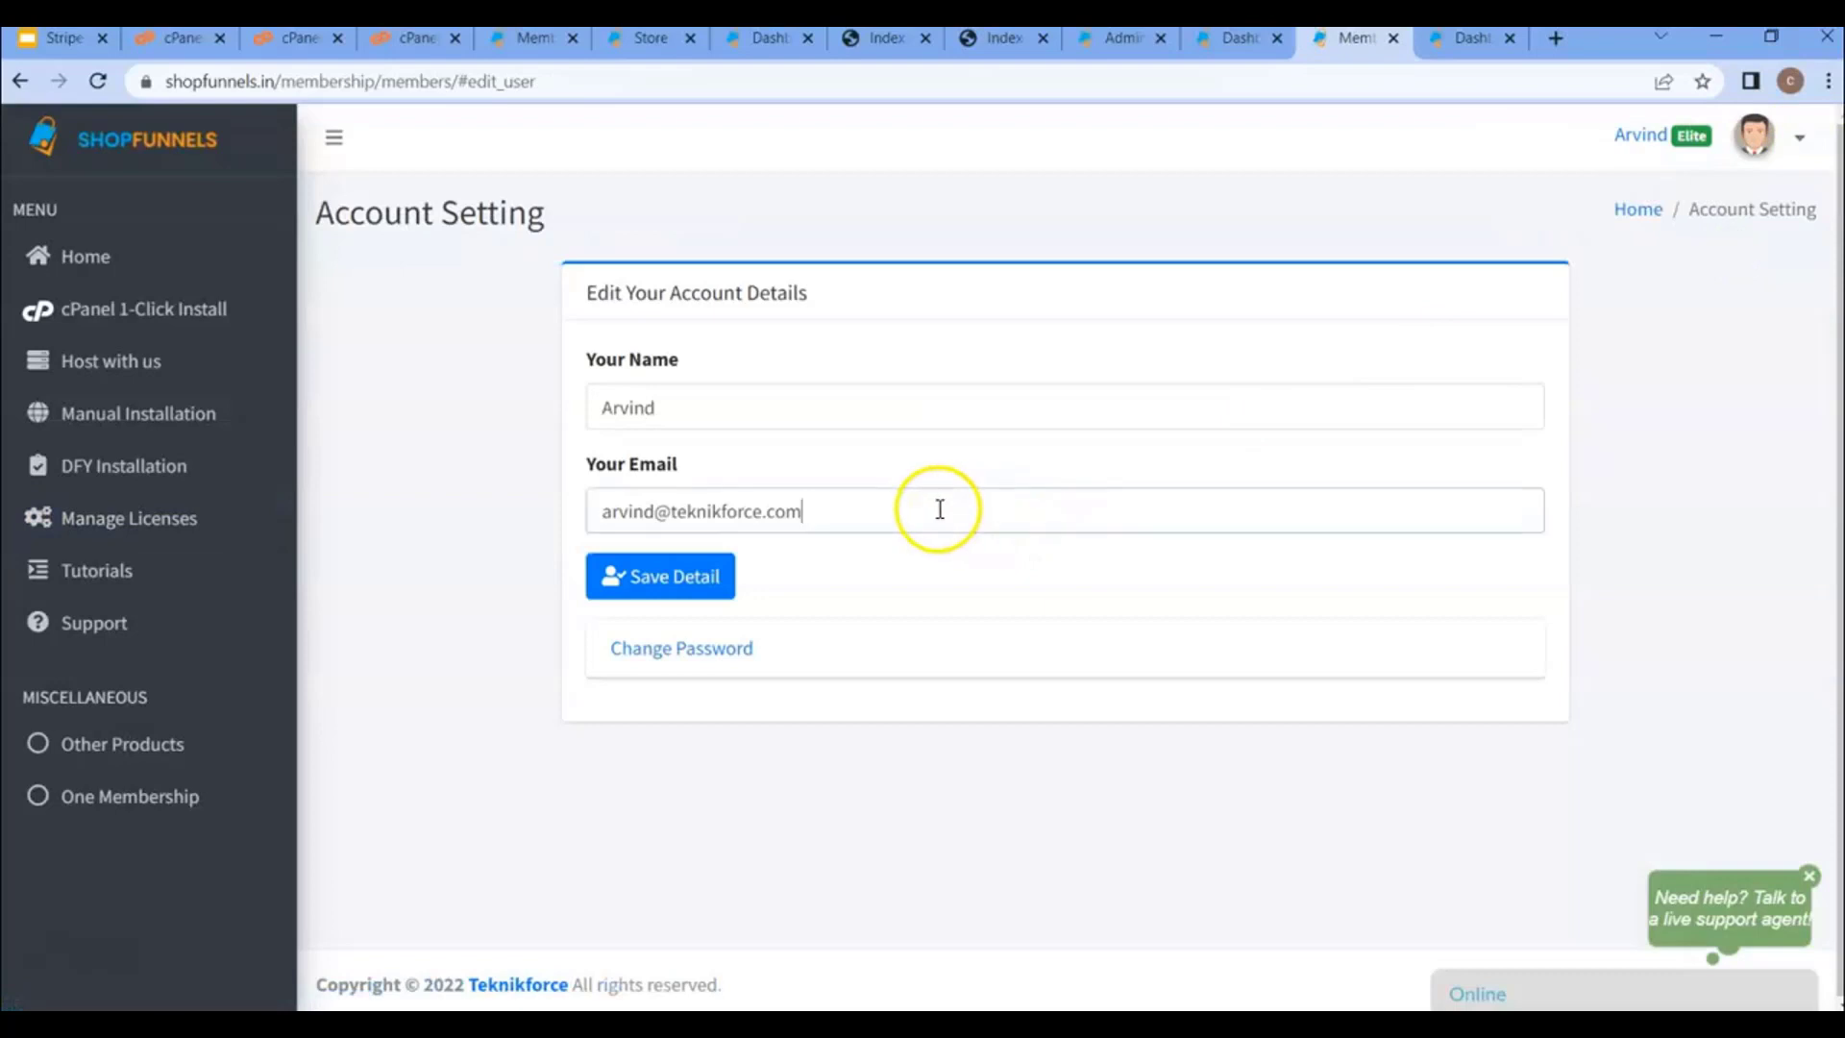
pyautogui.tripleClick(851, 520)
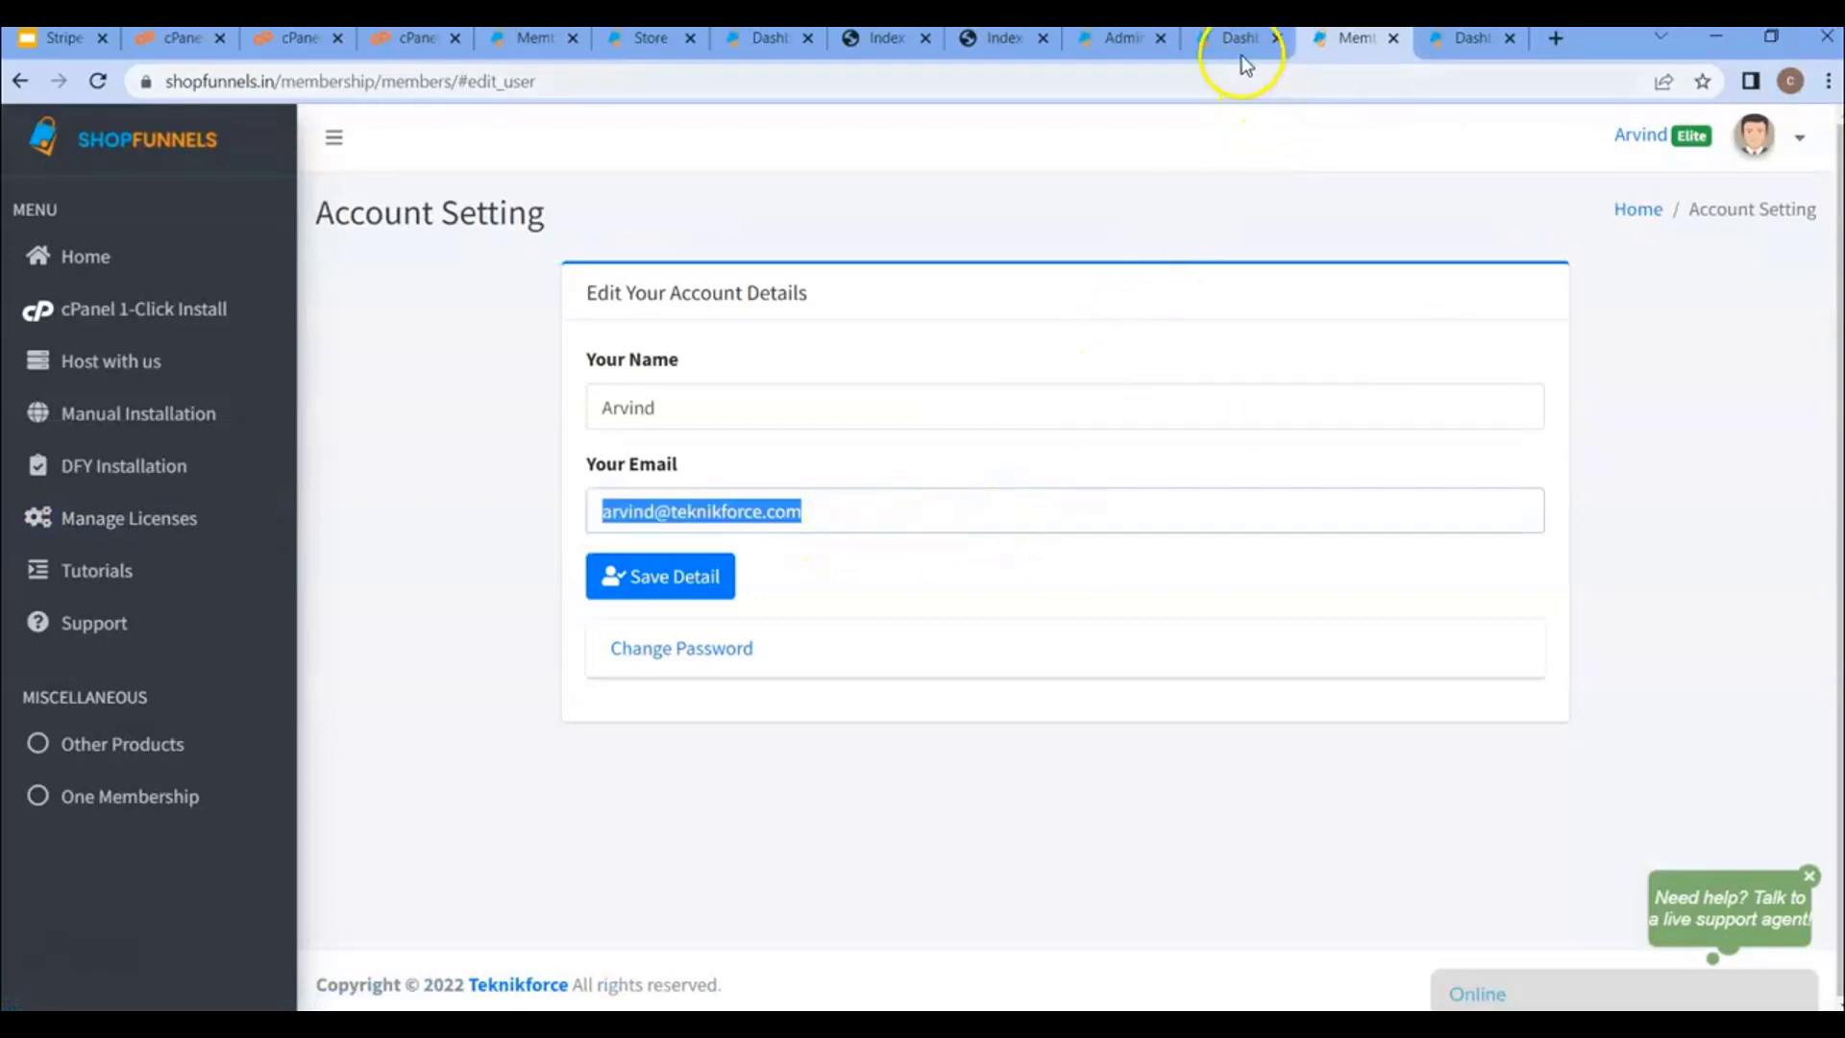
pyautogui.click(1240, 38)
pyautogui.tripleClick(1016, 522)
pyautogui.click(1016, 522)
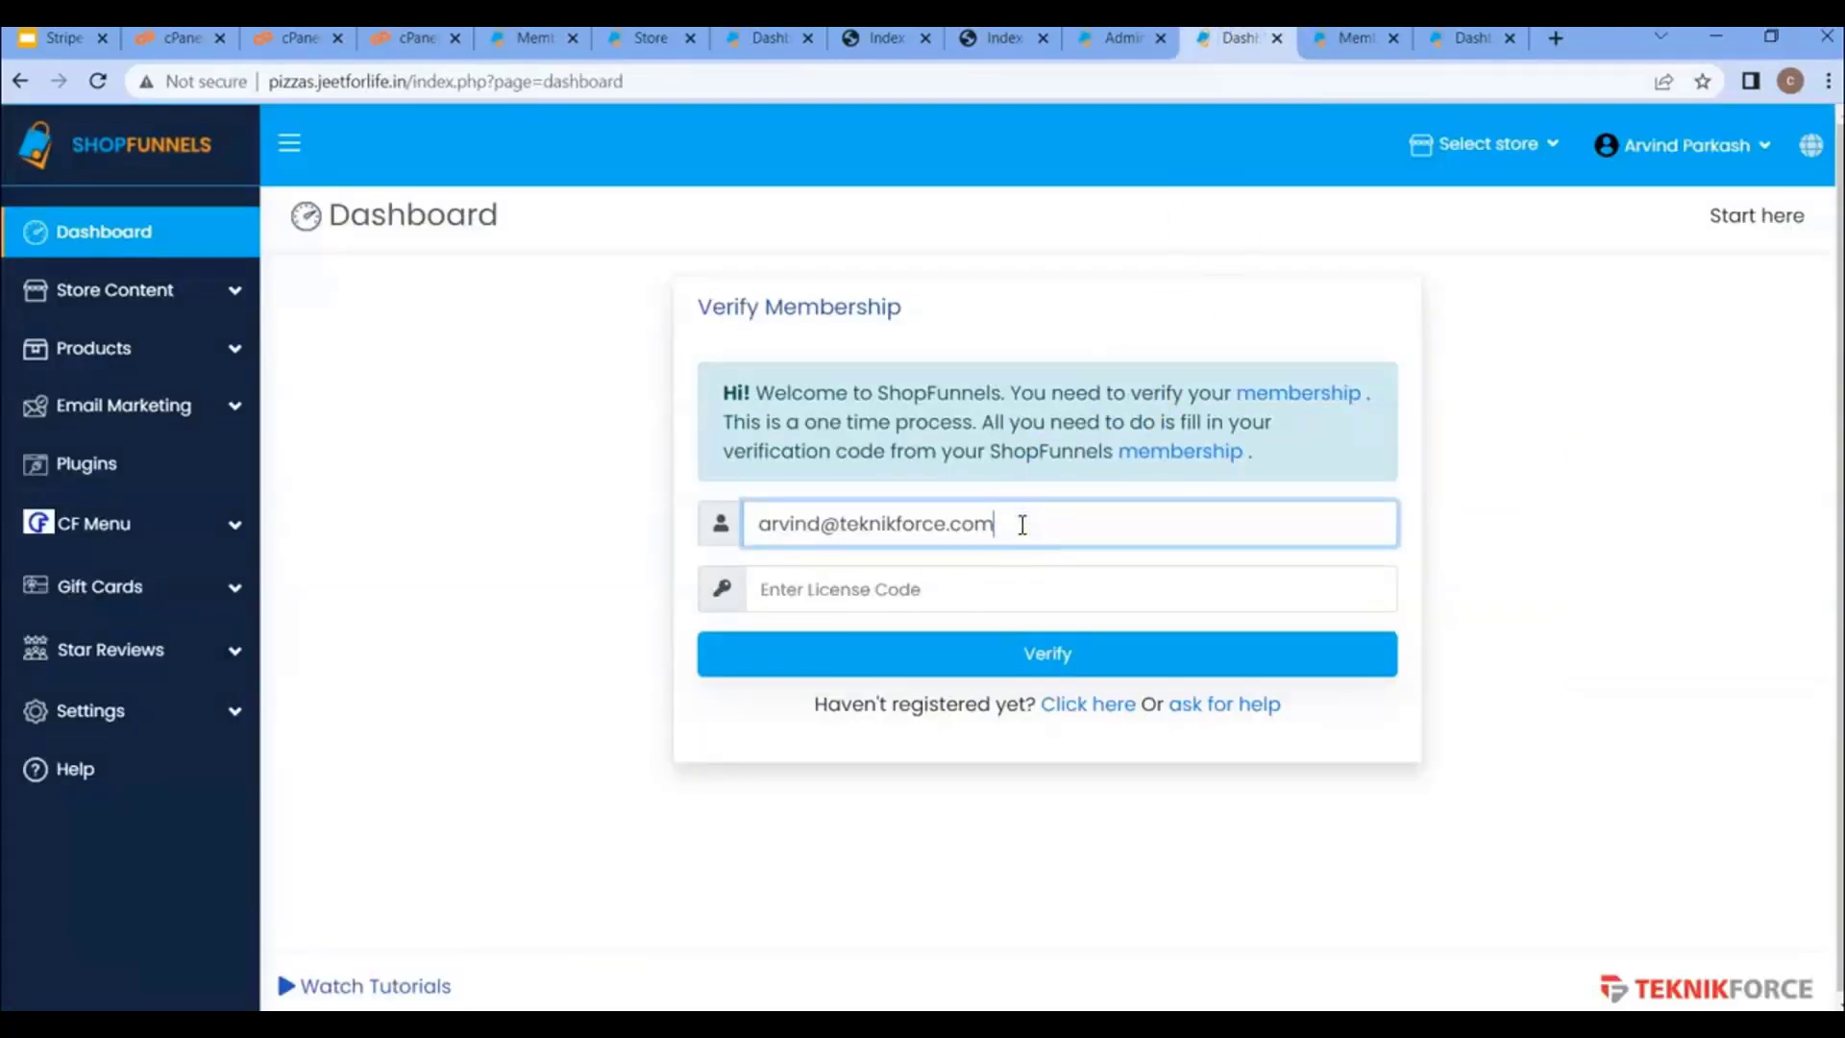
# - Copy the new site's dashboard URL and open Manage Licenses on the membership site
pyautogui.click(452, 82)
pyautogui.hotkey('ctrl', 'c')
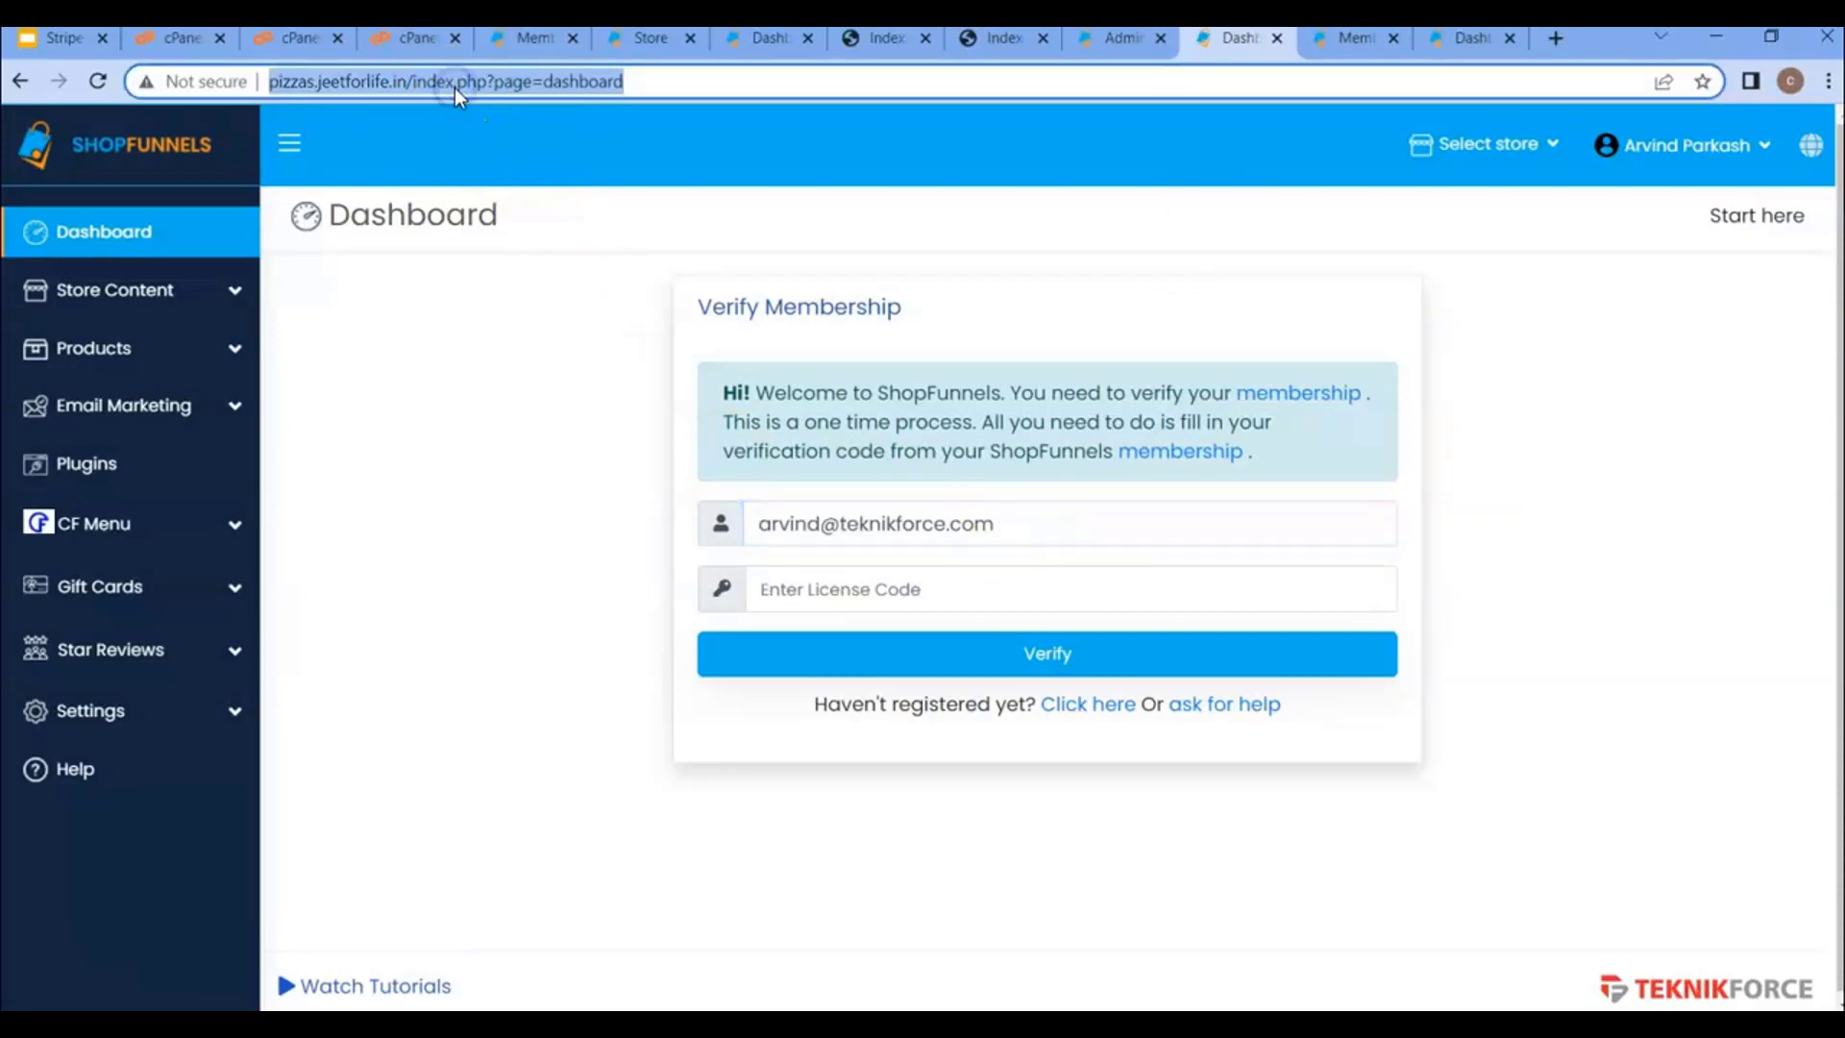
pyautogui.click(1331, 46)
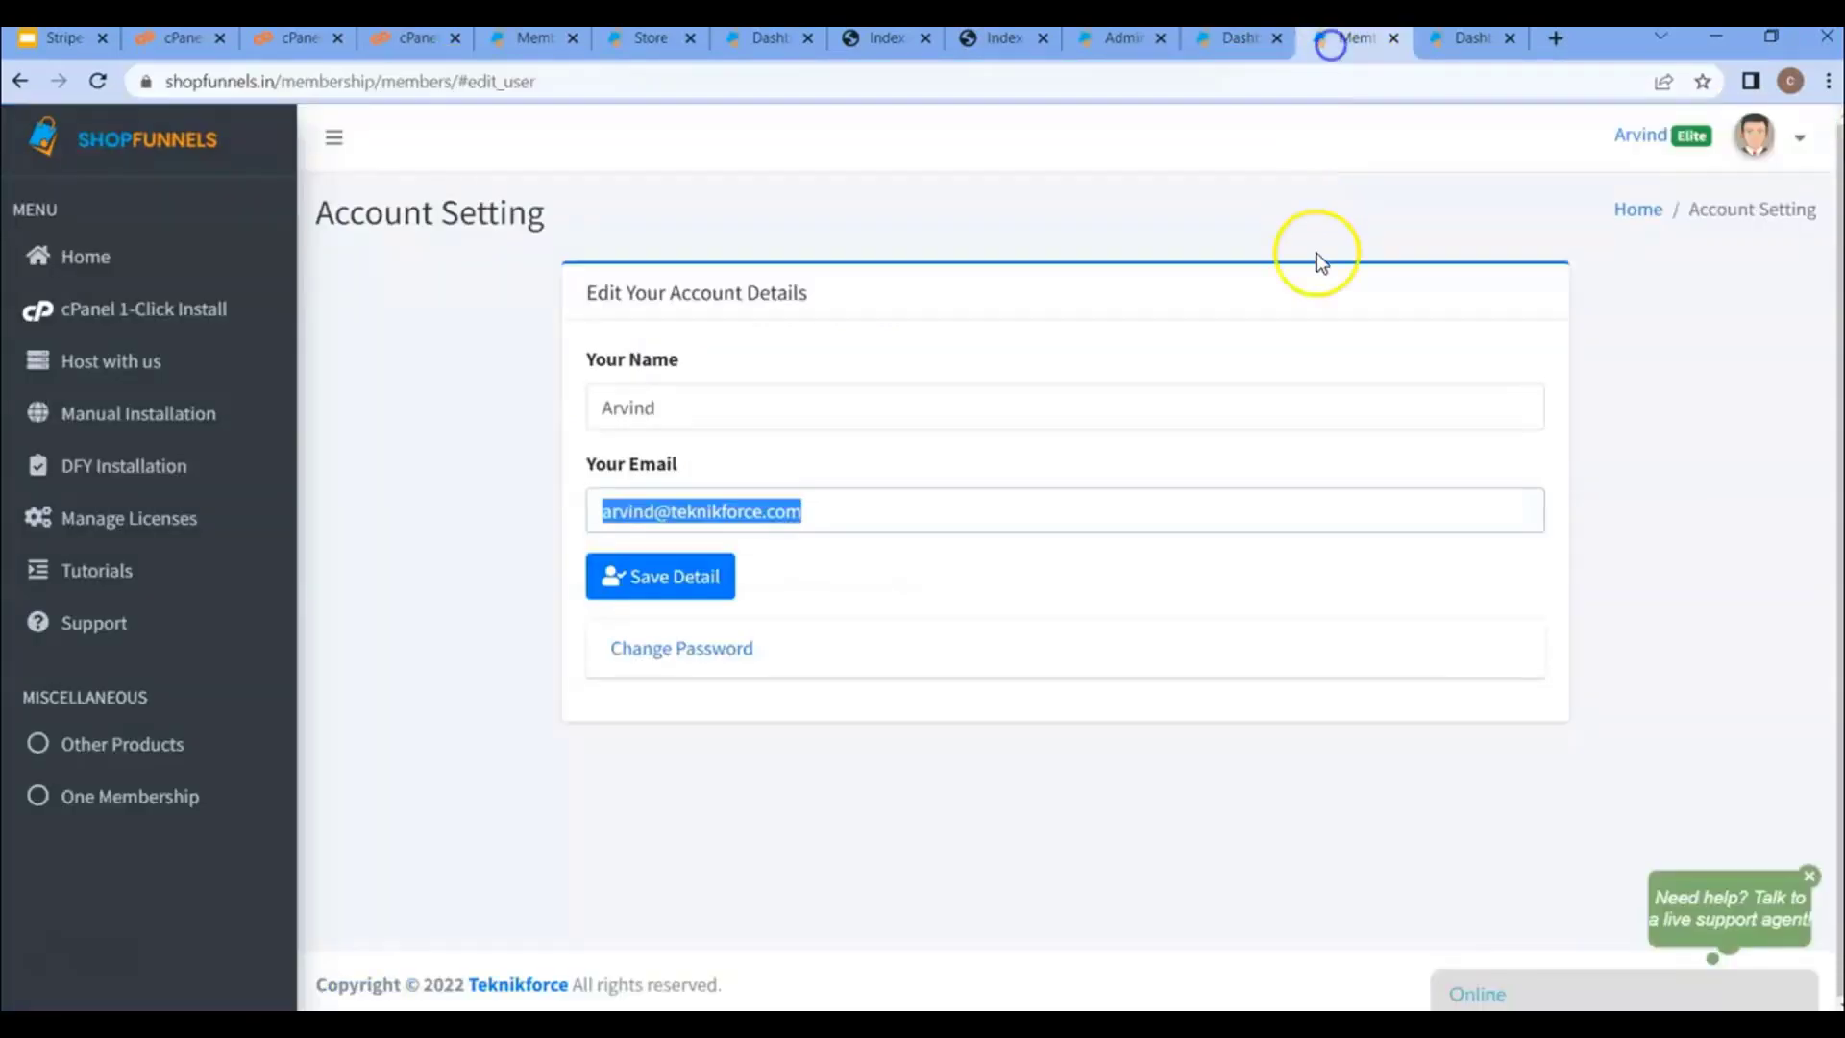
pyautogui.click(164, 524)
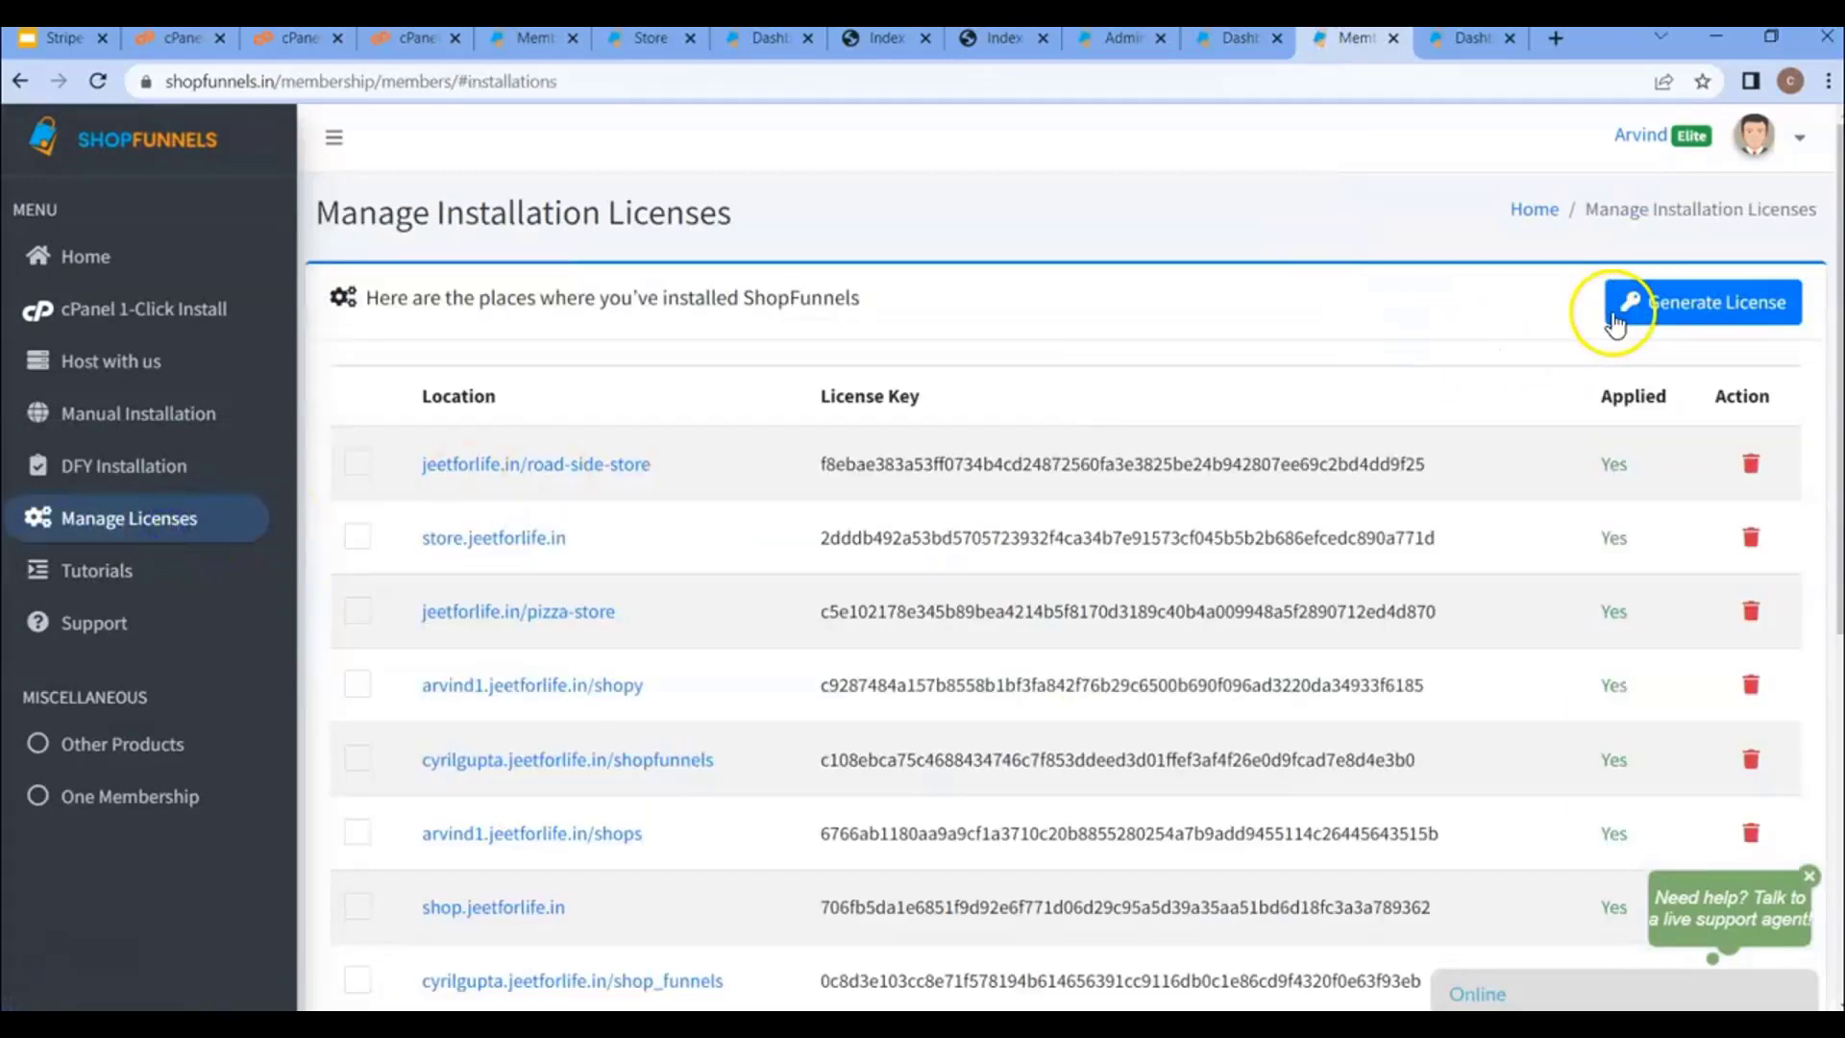
# - Generate a new licence for the pasted pizzas.jeetforlife.in URL and copy its code
pyautogui.click(1633, 302)
pyautogui.click(679, 427)
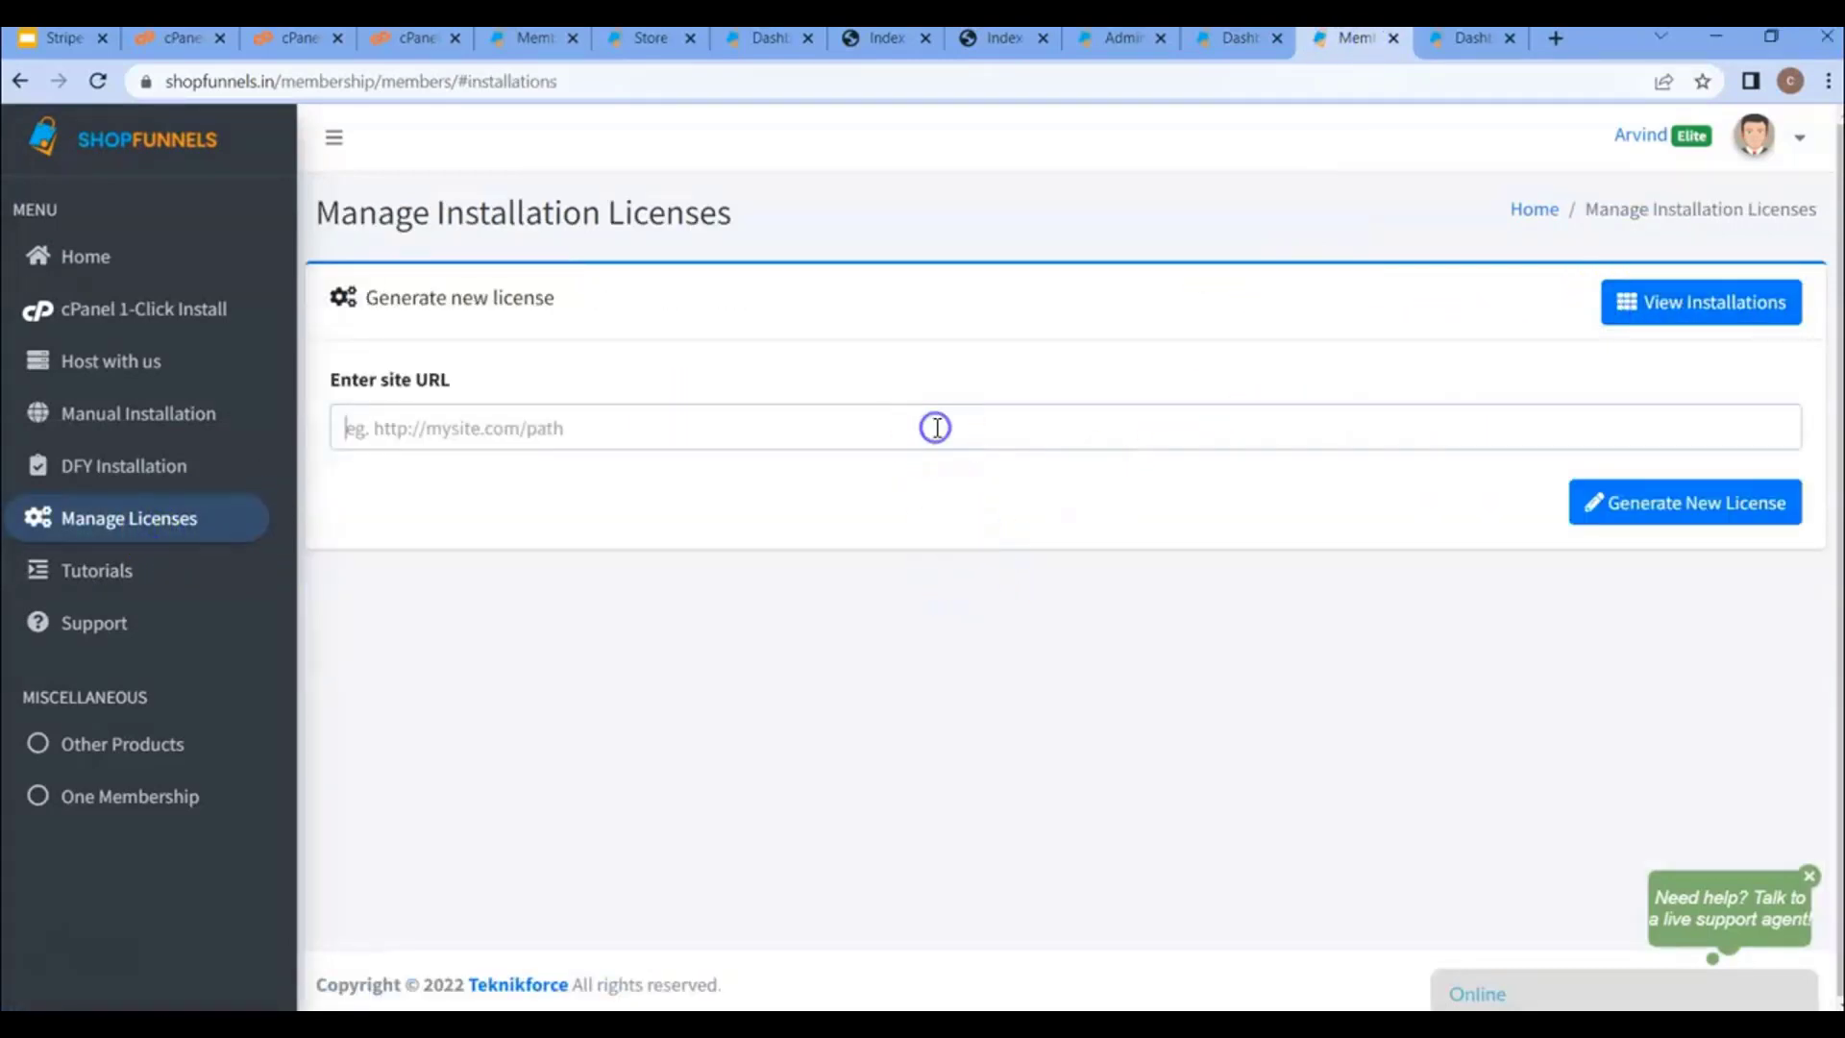
pyautogui.hotkey('ctrl', 'v')
pyautogui.click(1682, 509)
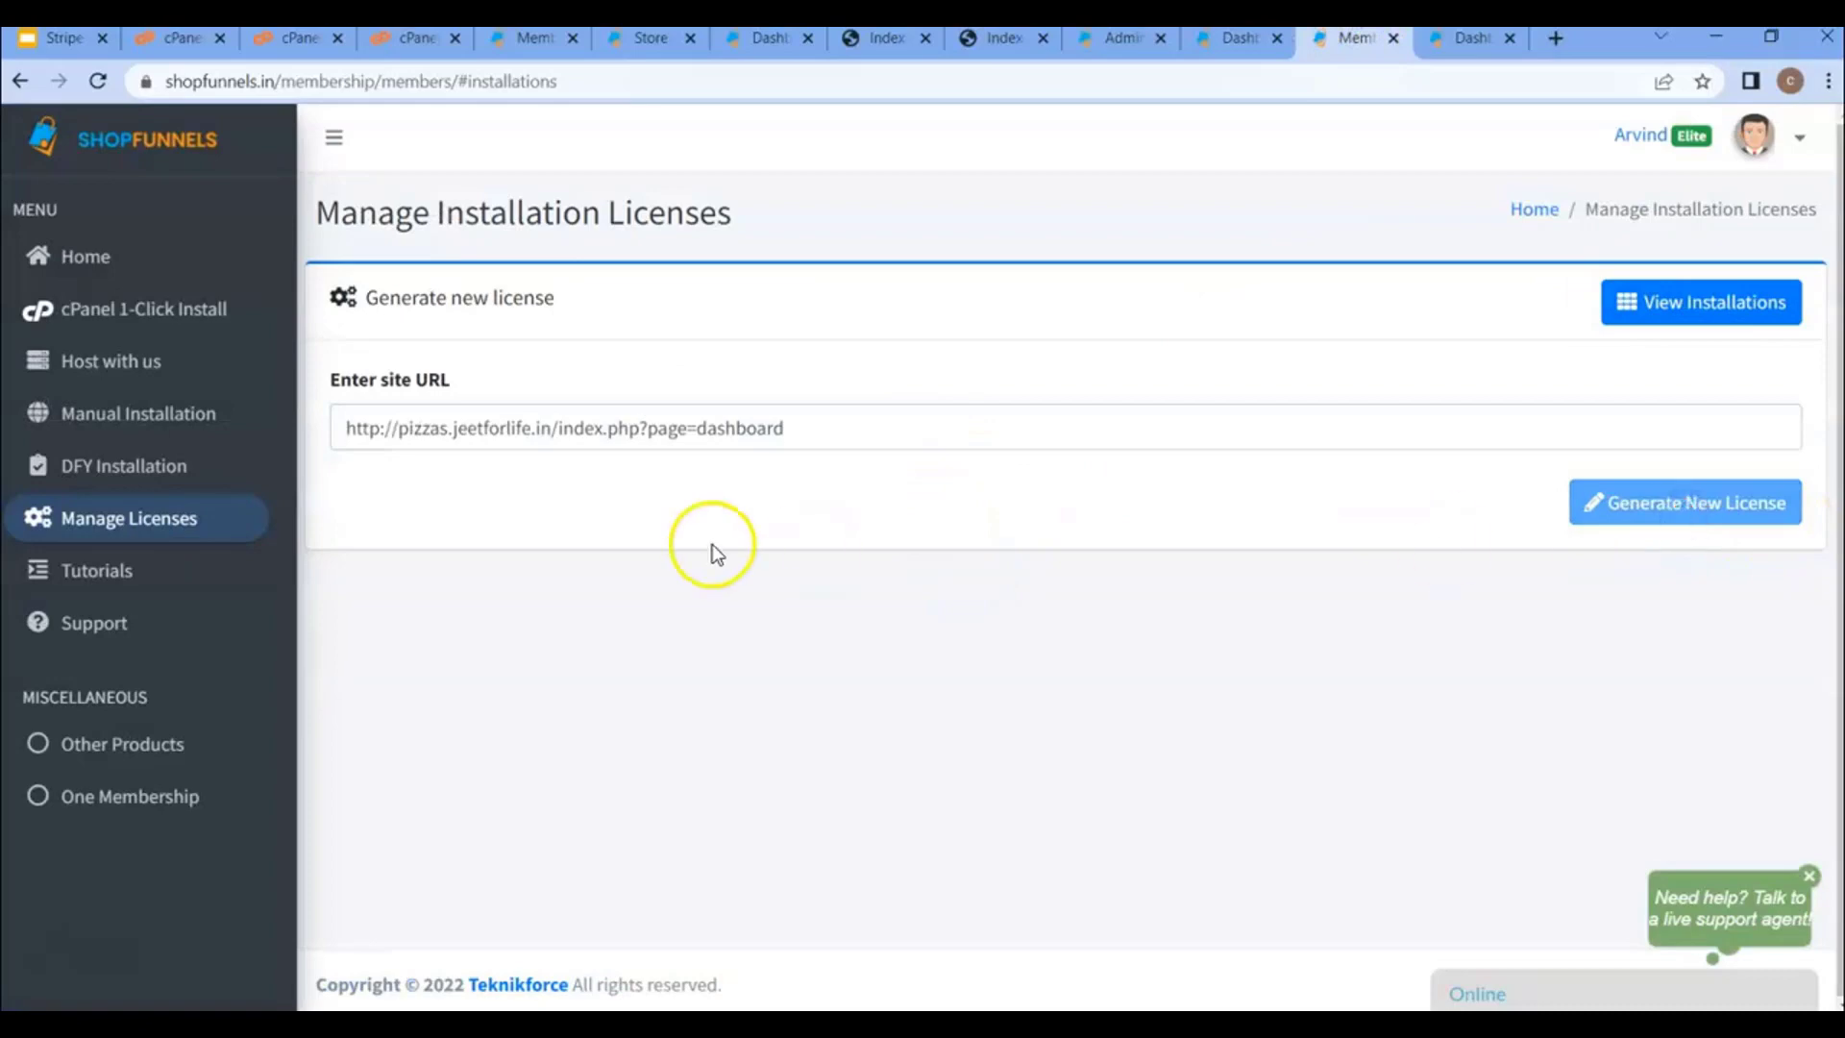
pyautogui.doubleClick(651, 522)
pyautogui.hotkey('ctrl', 'c')
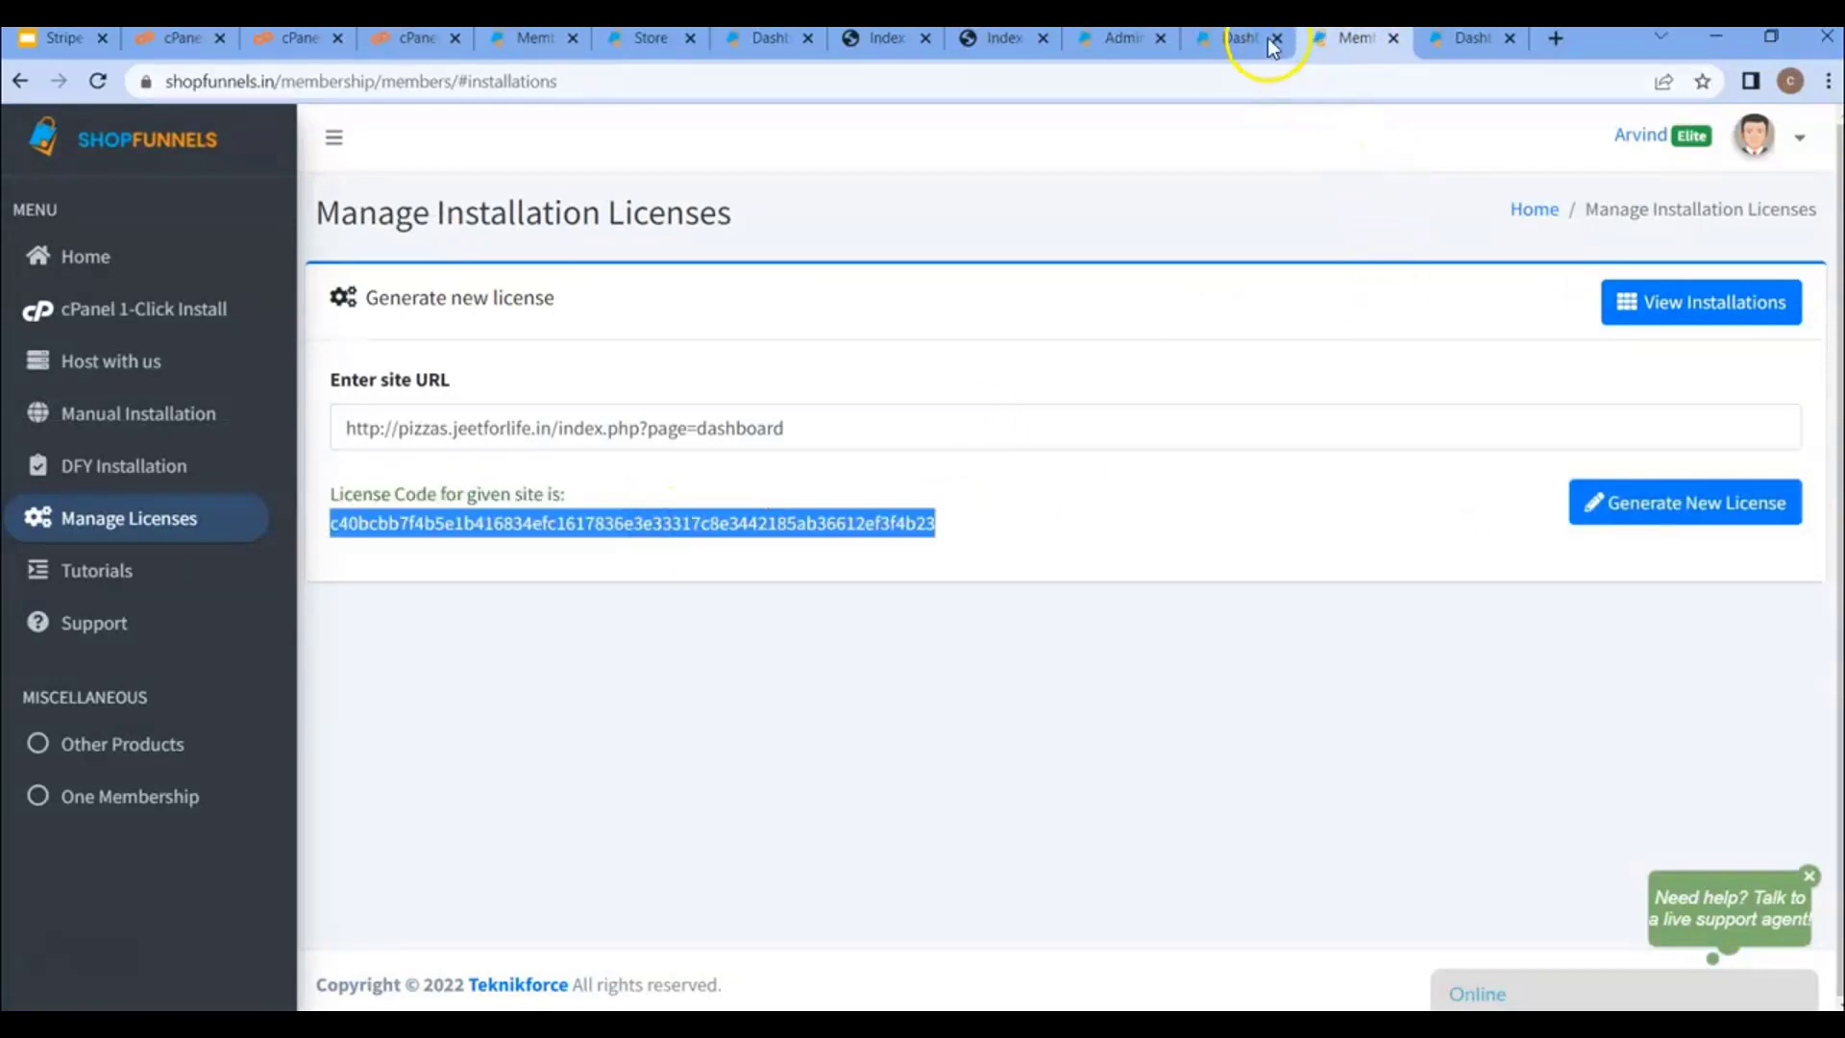
# - Paste the licence code into the License Code field and verify the membership
pyautogui.click(1266, 38)
pyautogui.click(978, 589)
pyautogui.hotkey('ctrl', 'v')
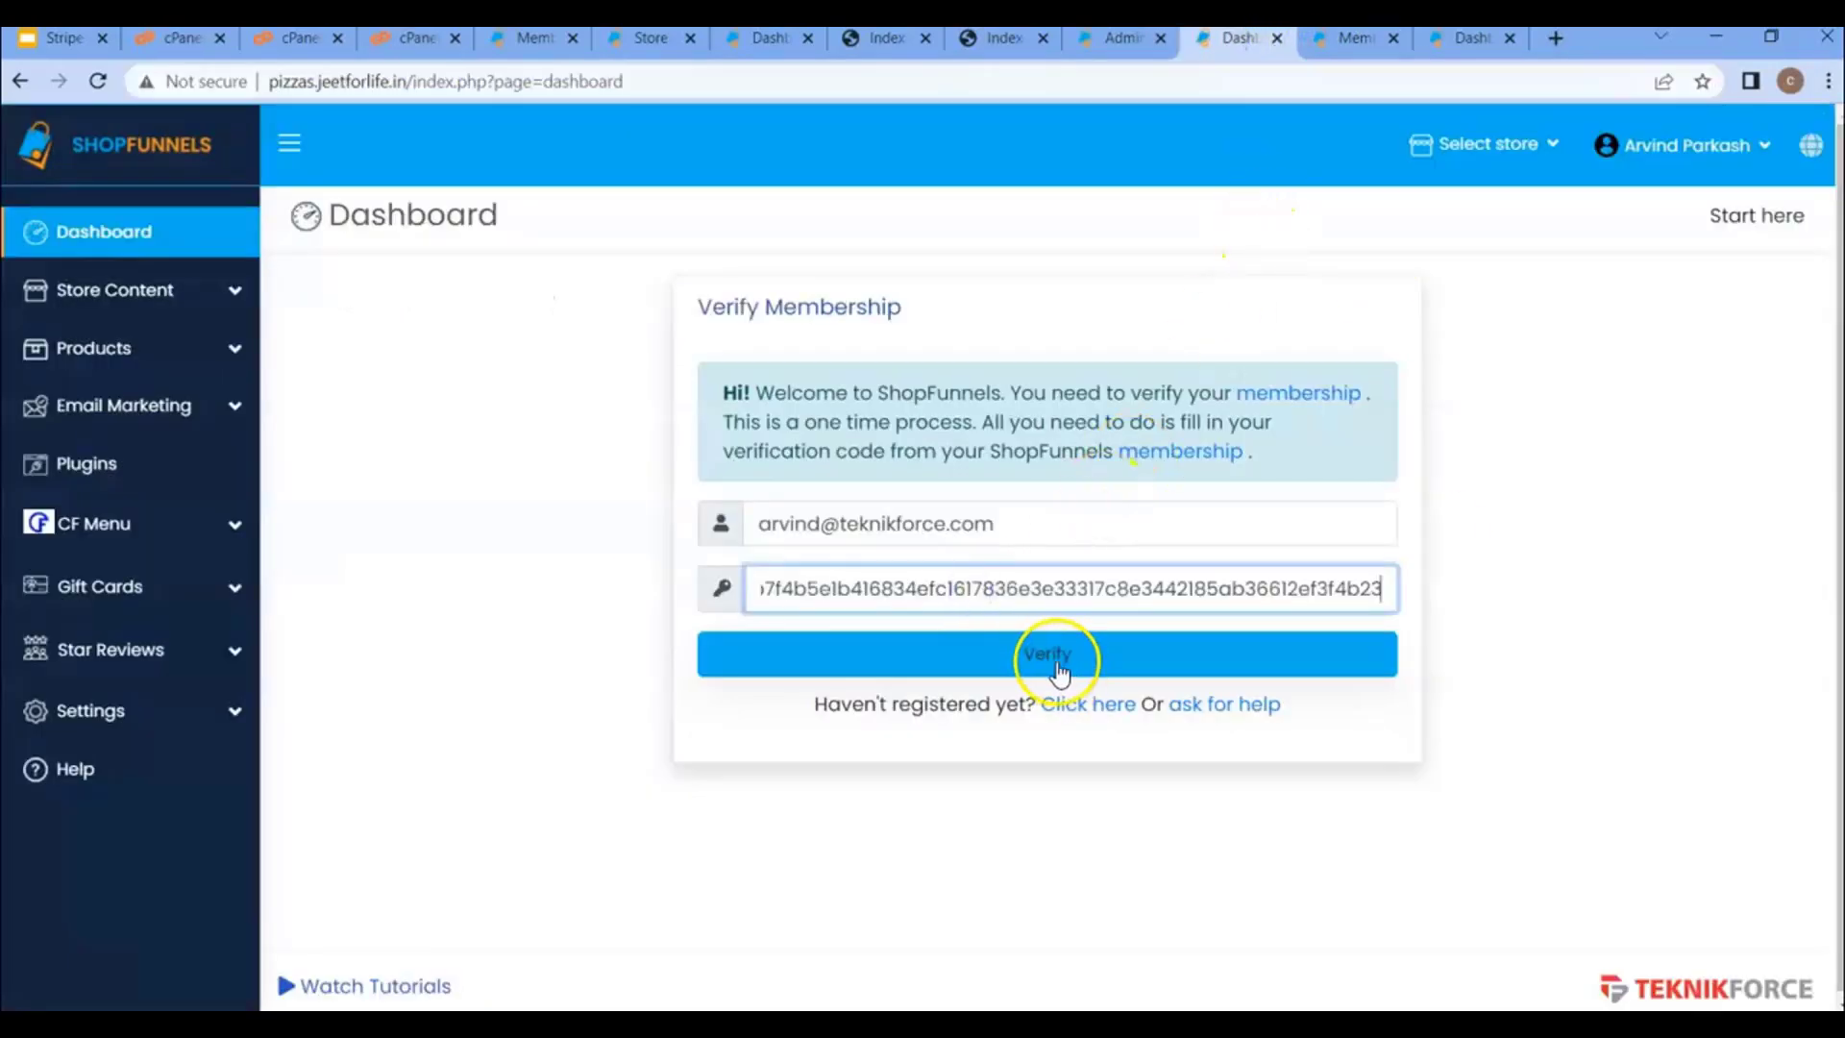
pyautogui.click(1058, 663)
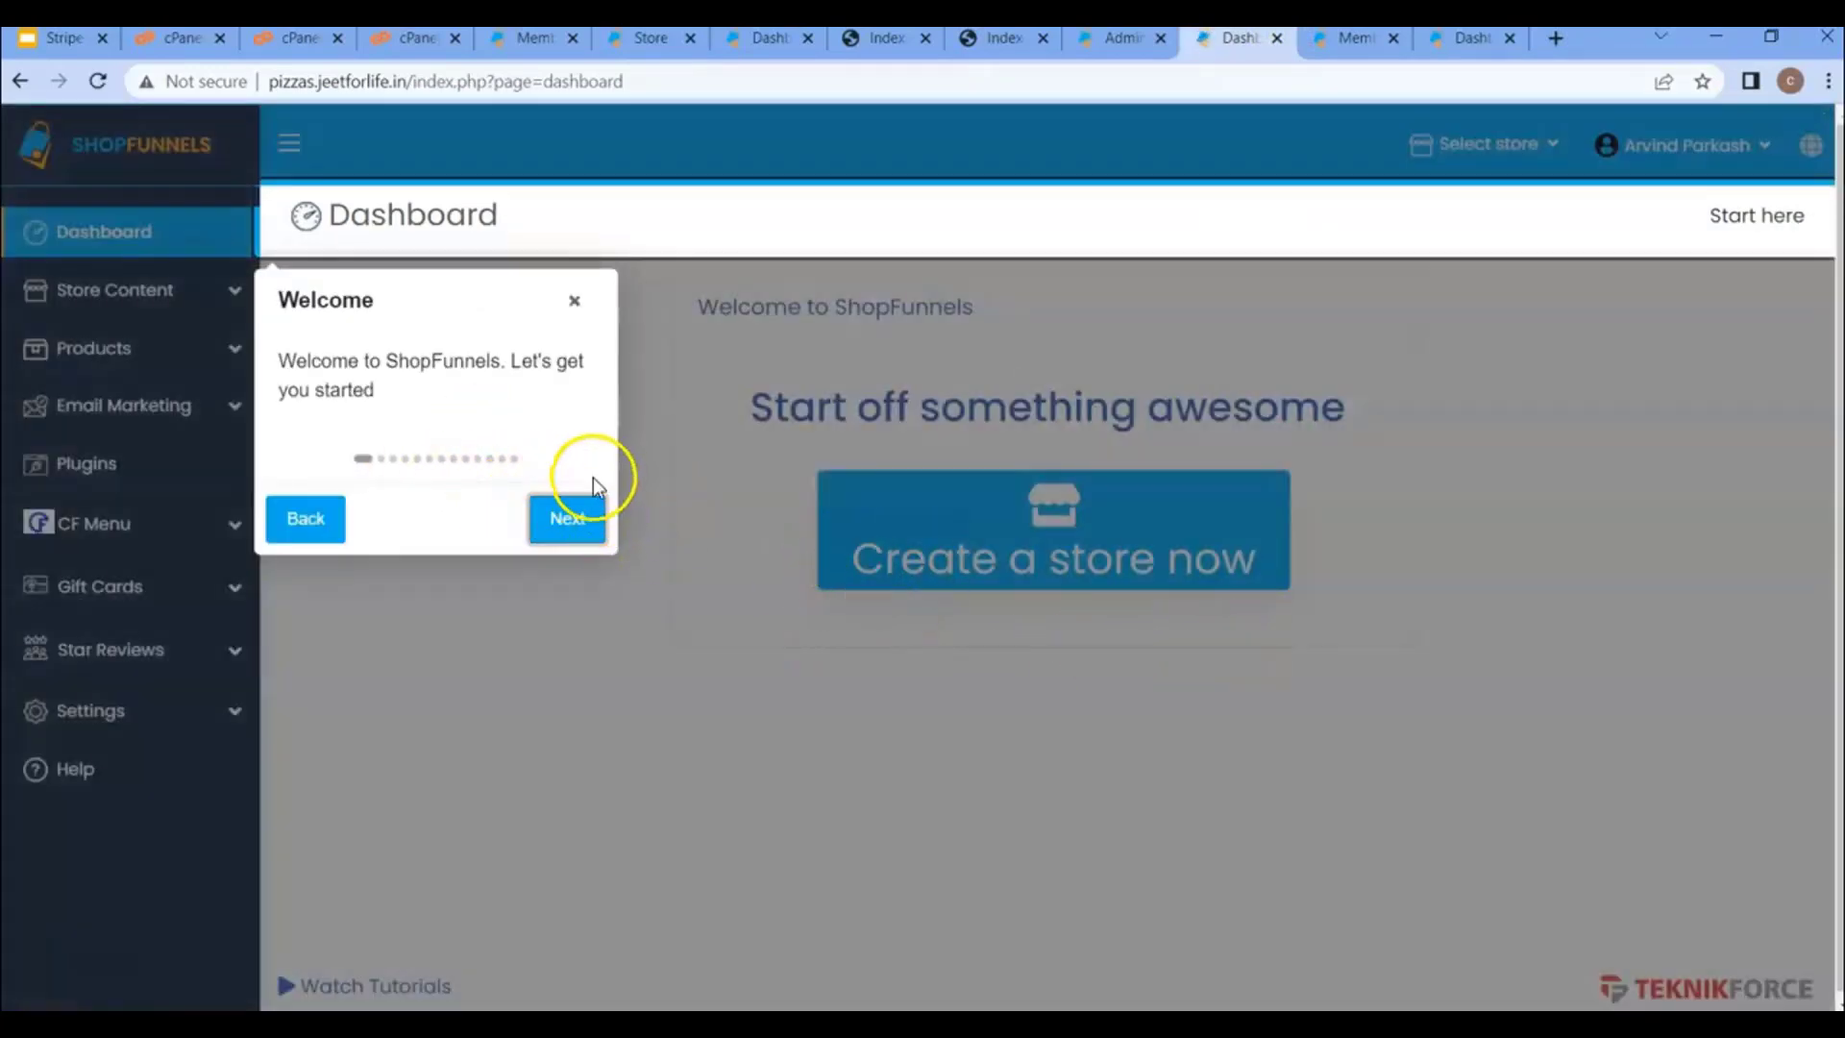
# - Close the Welcome tour popup and expand Settings in the sidebar
pyautogui.click(575, 300)
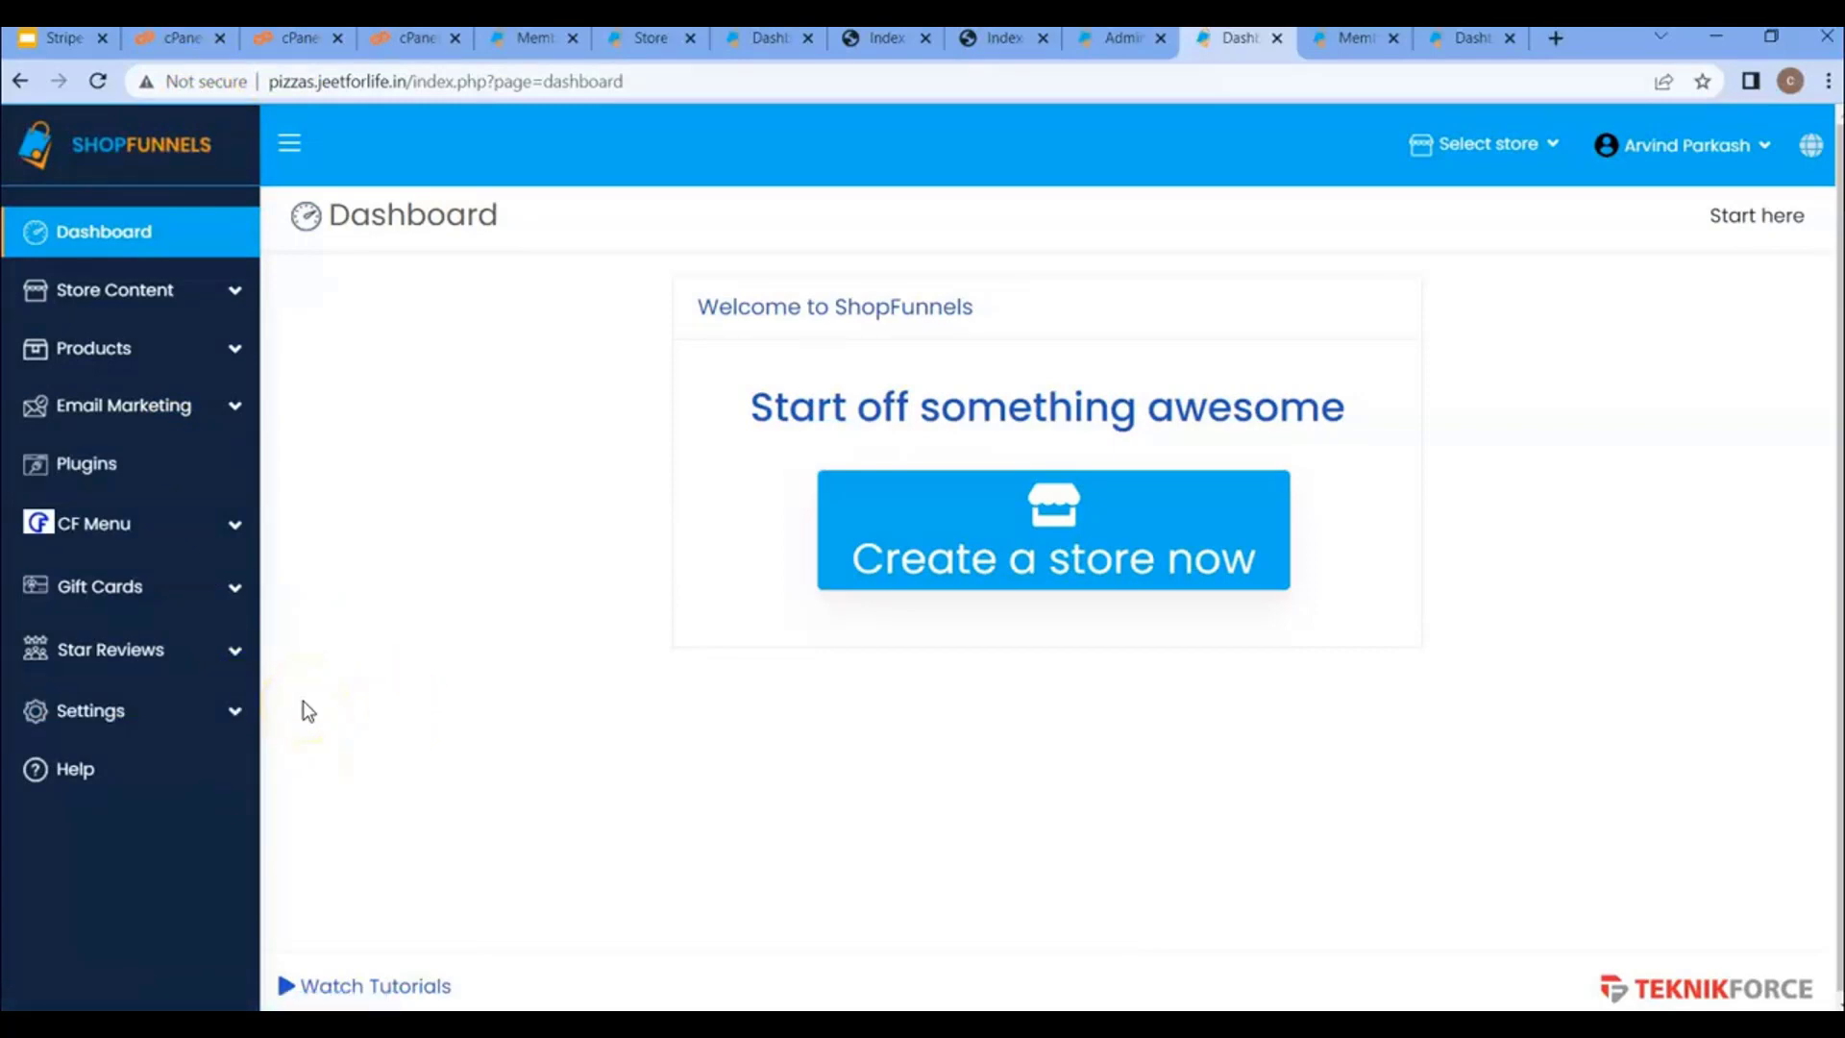
pyautogui.click(190, 726)
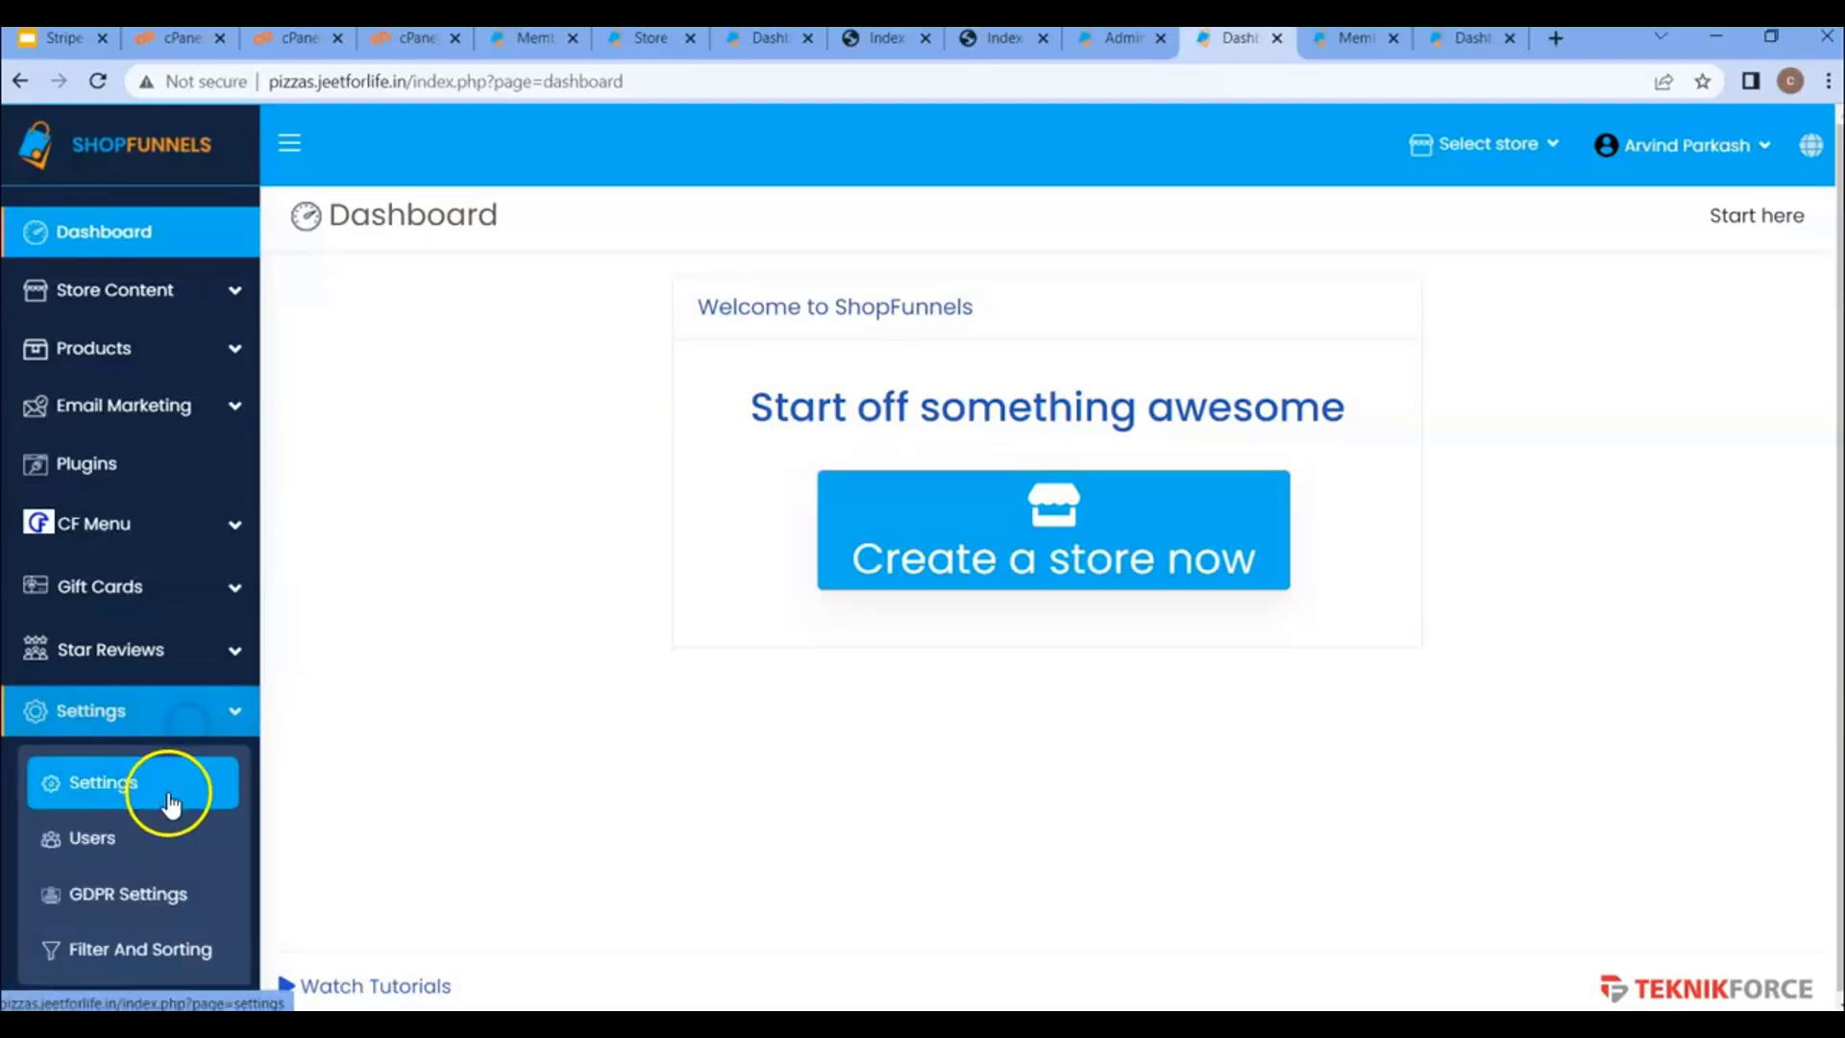
pyautogui.click(169, 795)
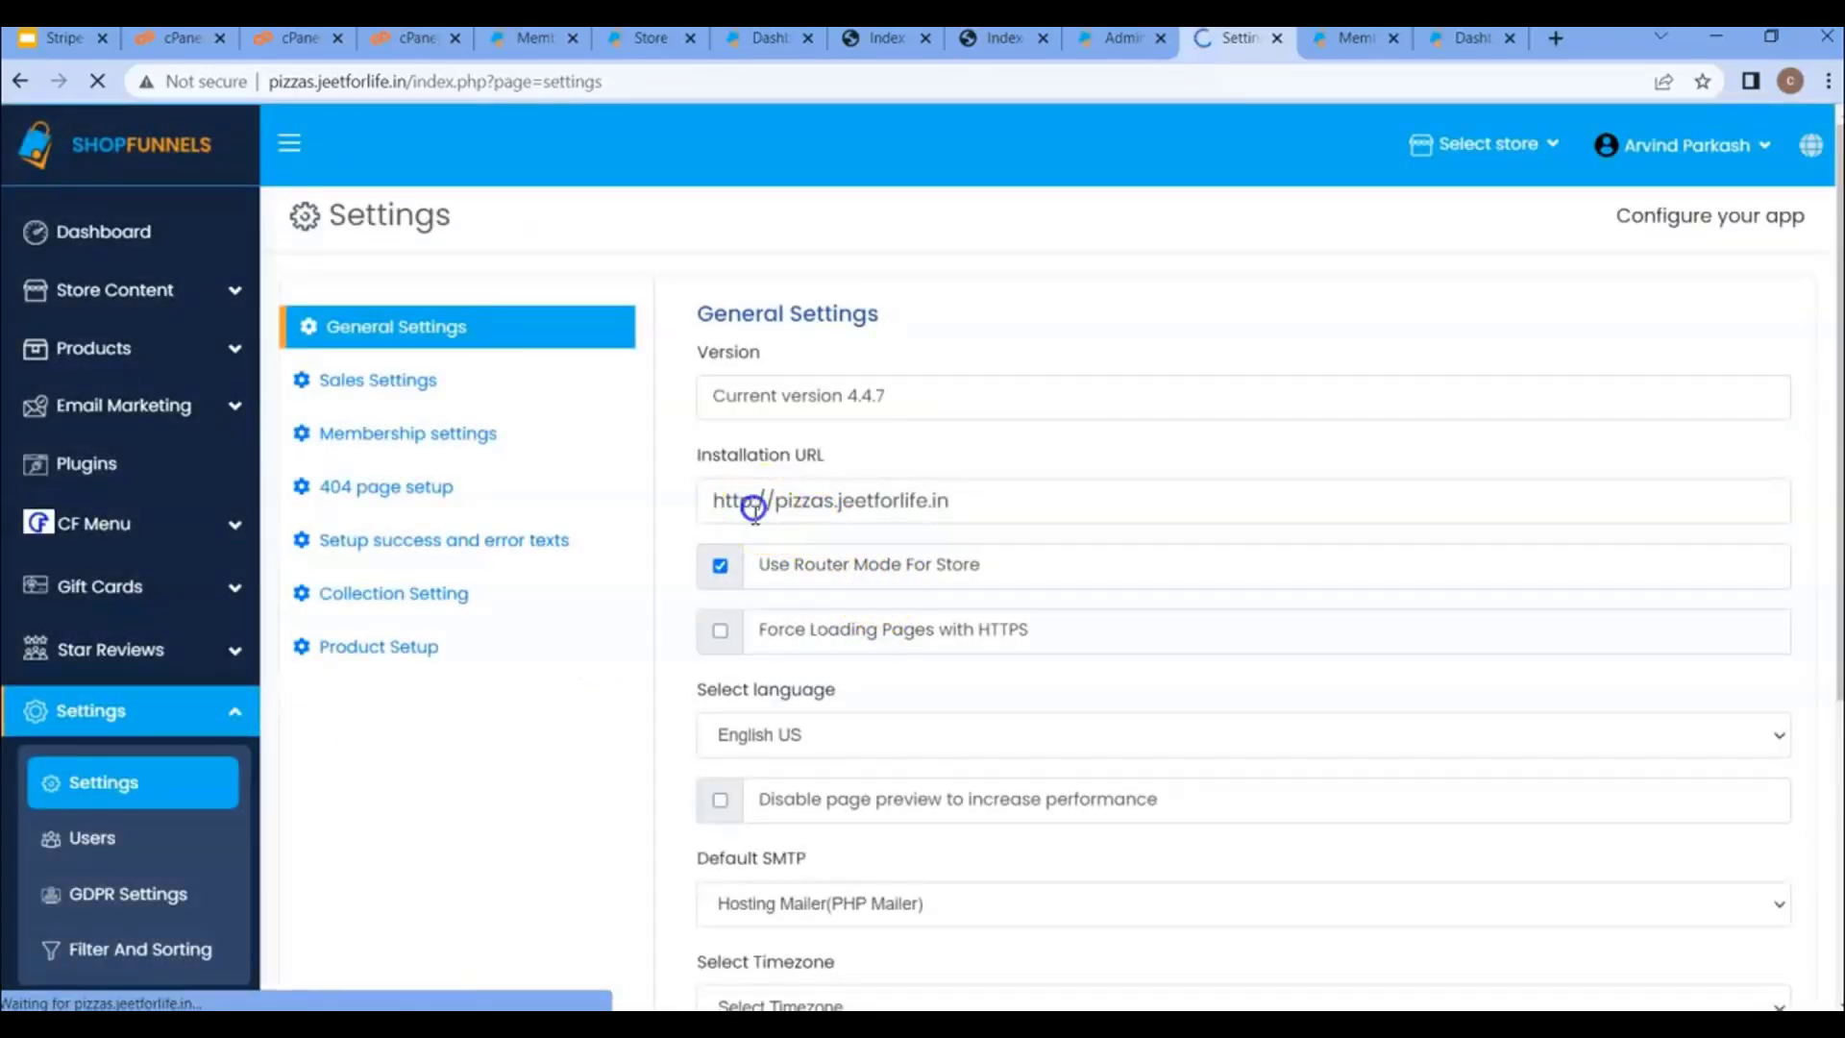
pyautogui.scroll(-5, 1248, 754)
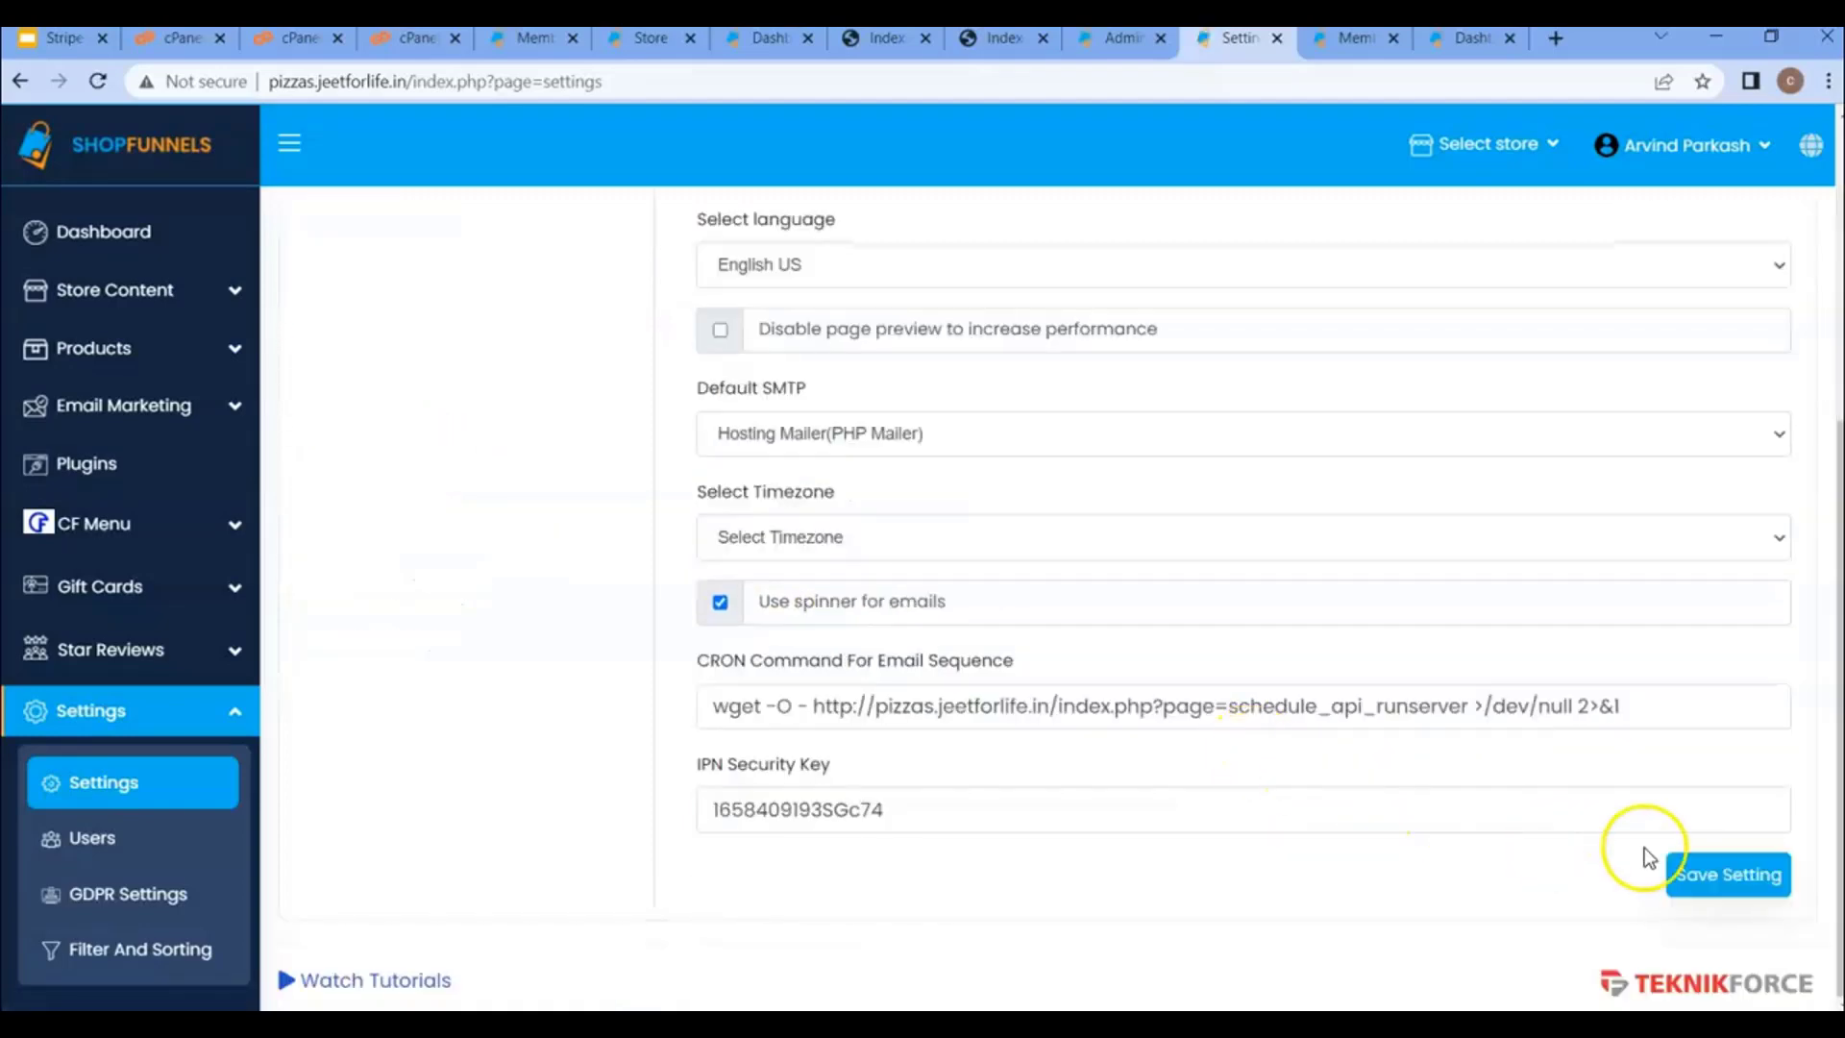
pyautogui.click(1702, 879)
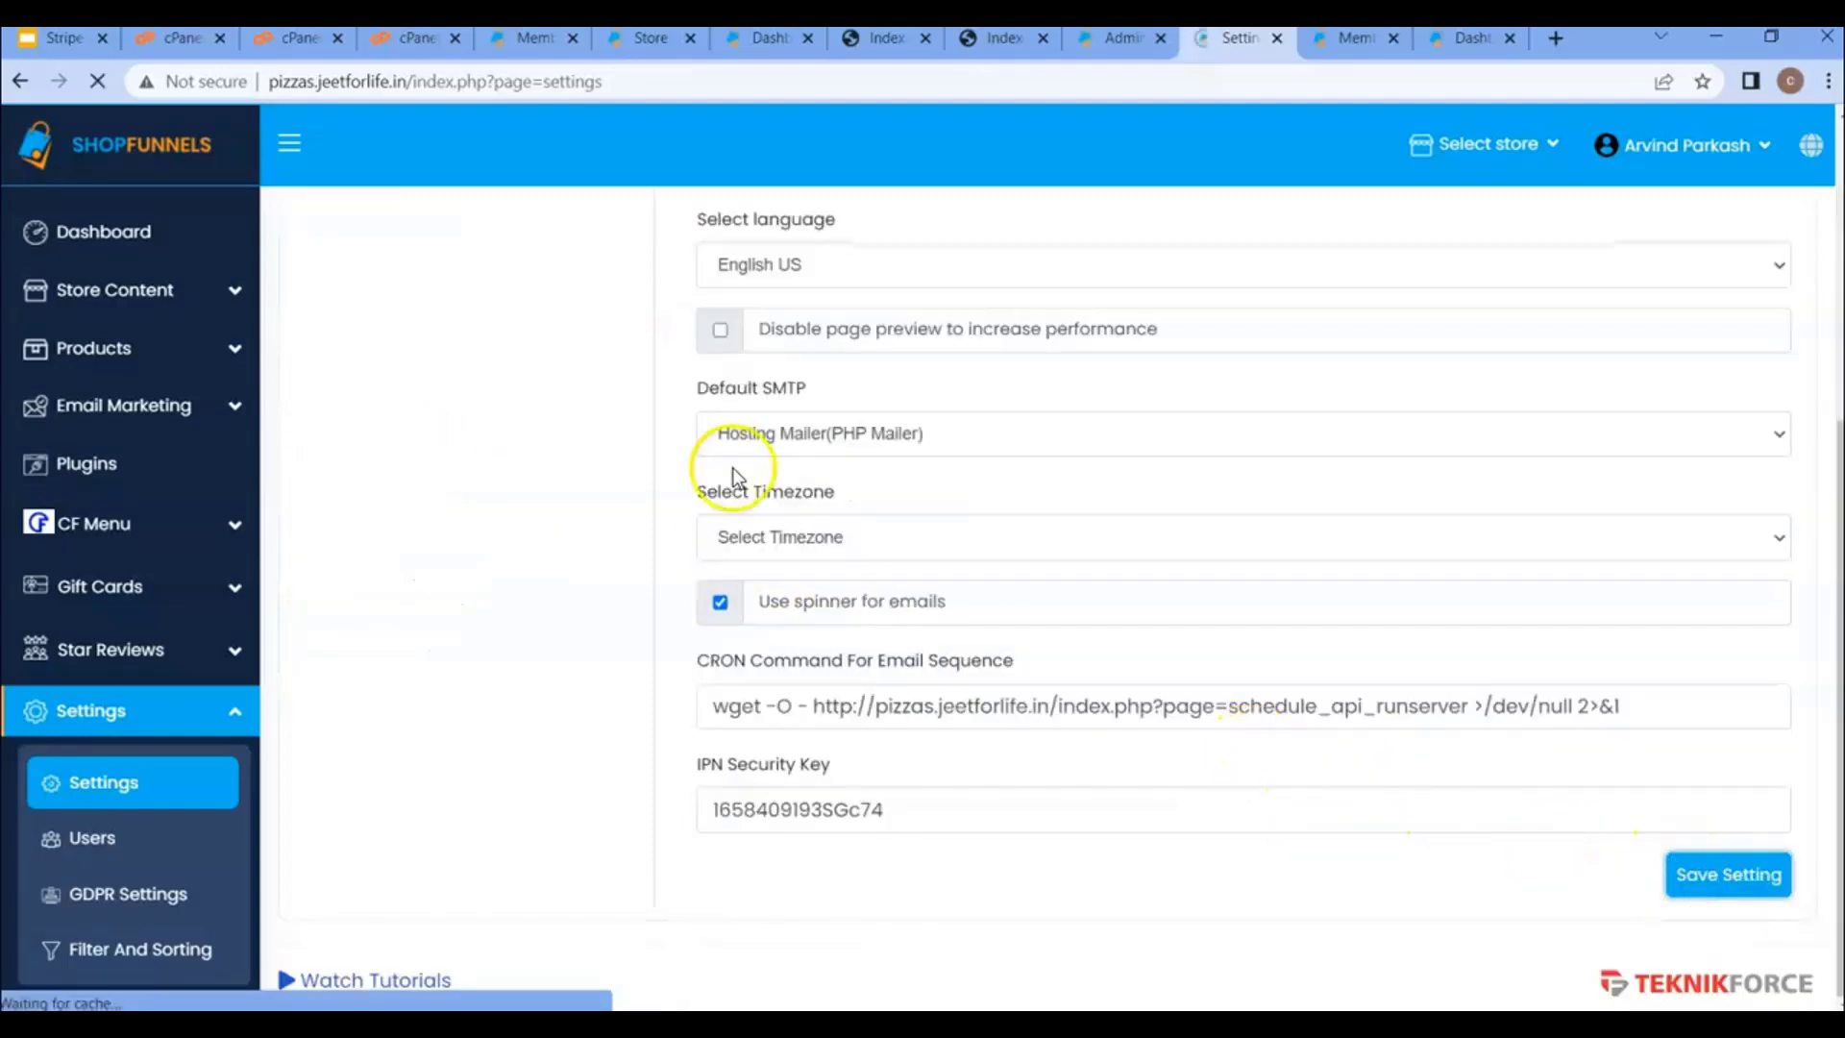
# - Reload the settings page over HTTPS by changing http to https in the address
pyautogui.click(371, 83)
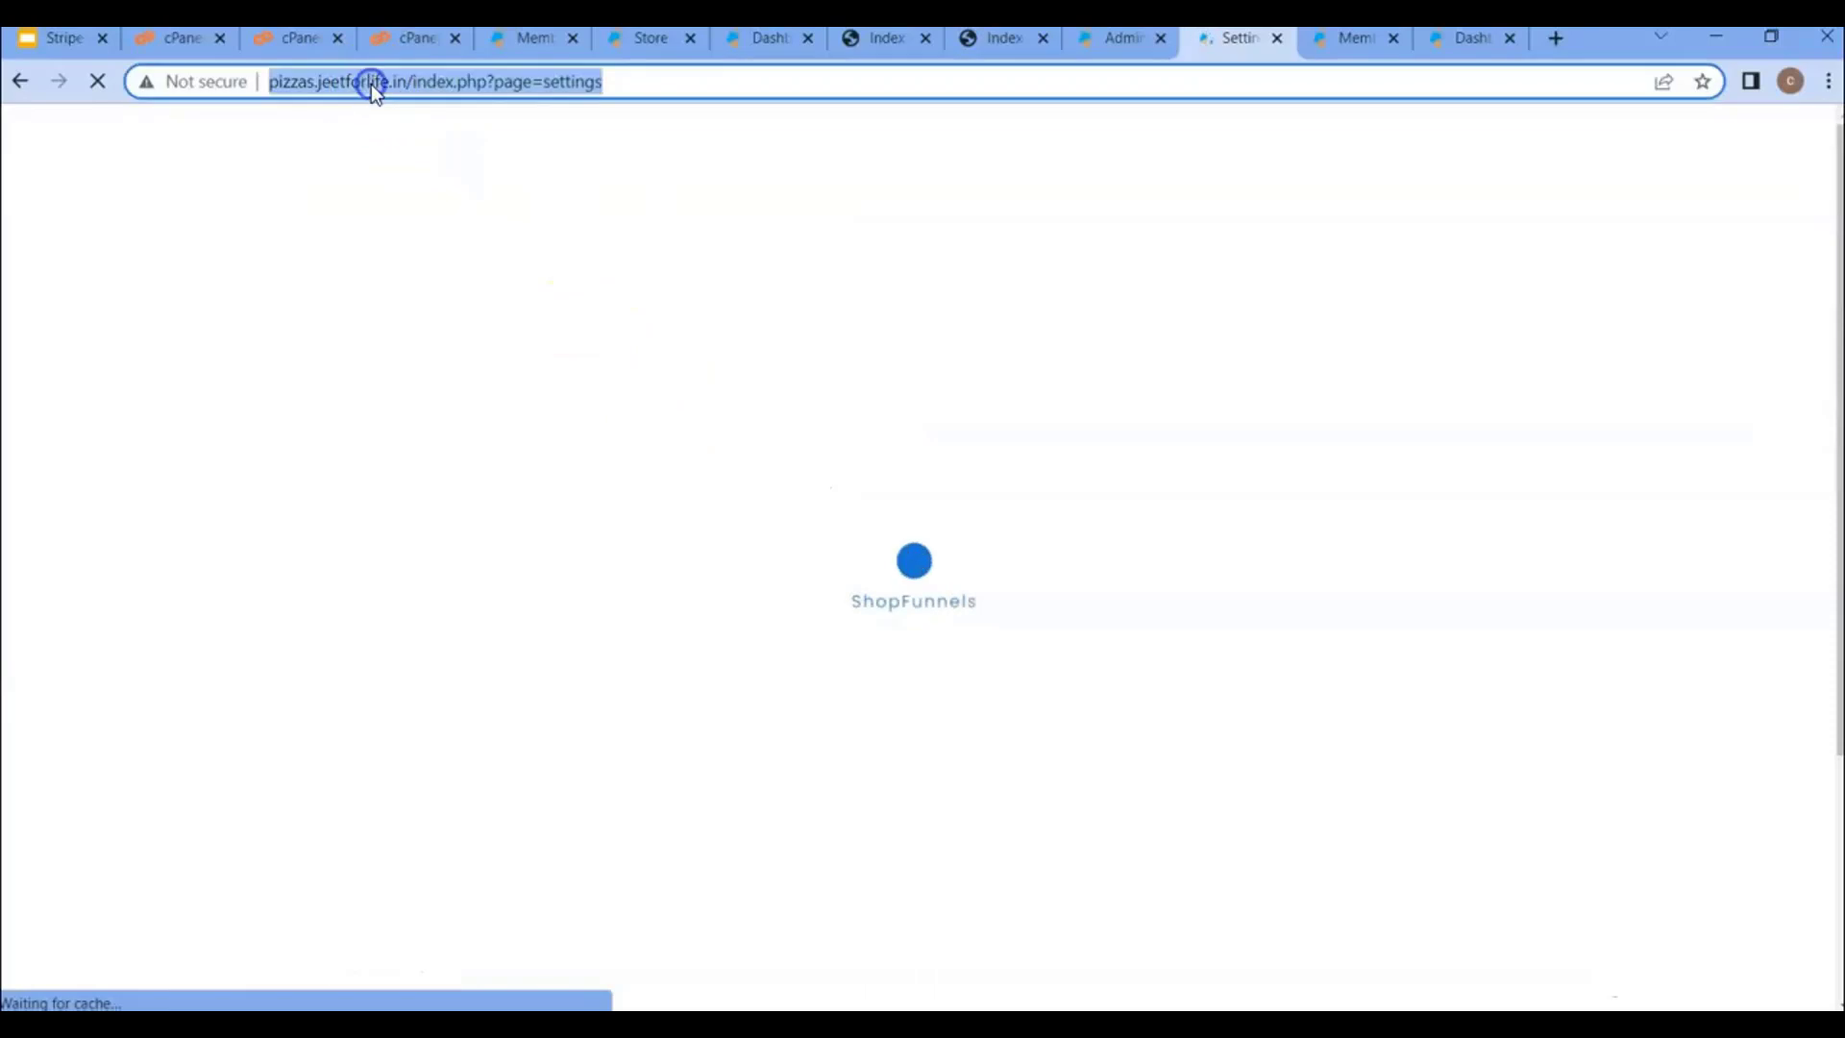
pyautogui.click(296, 82)
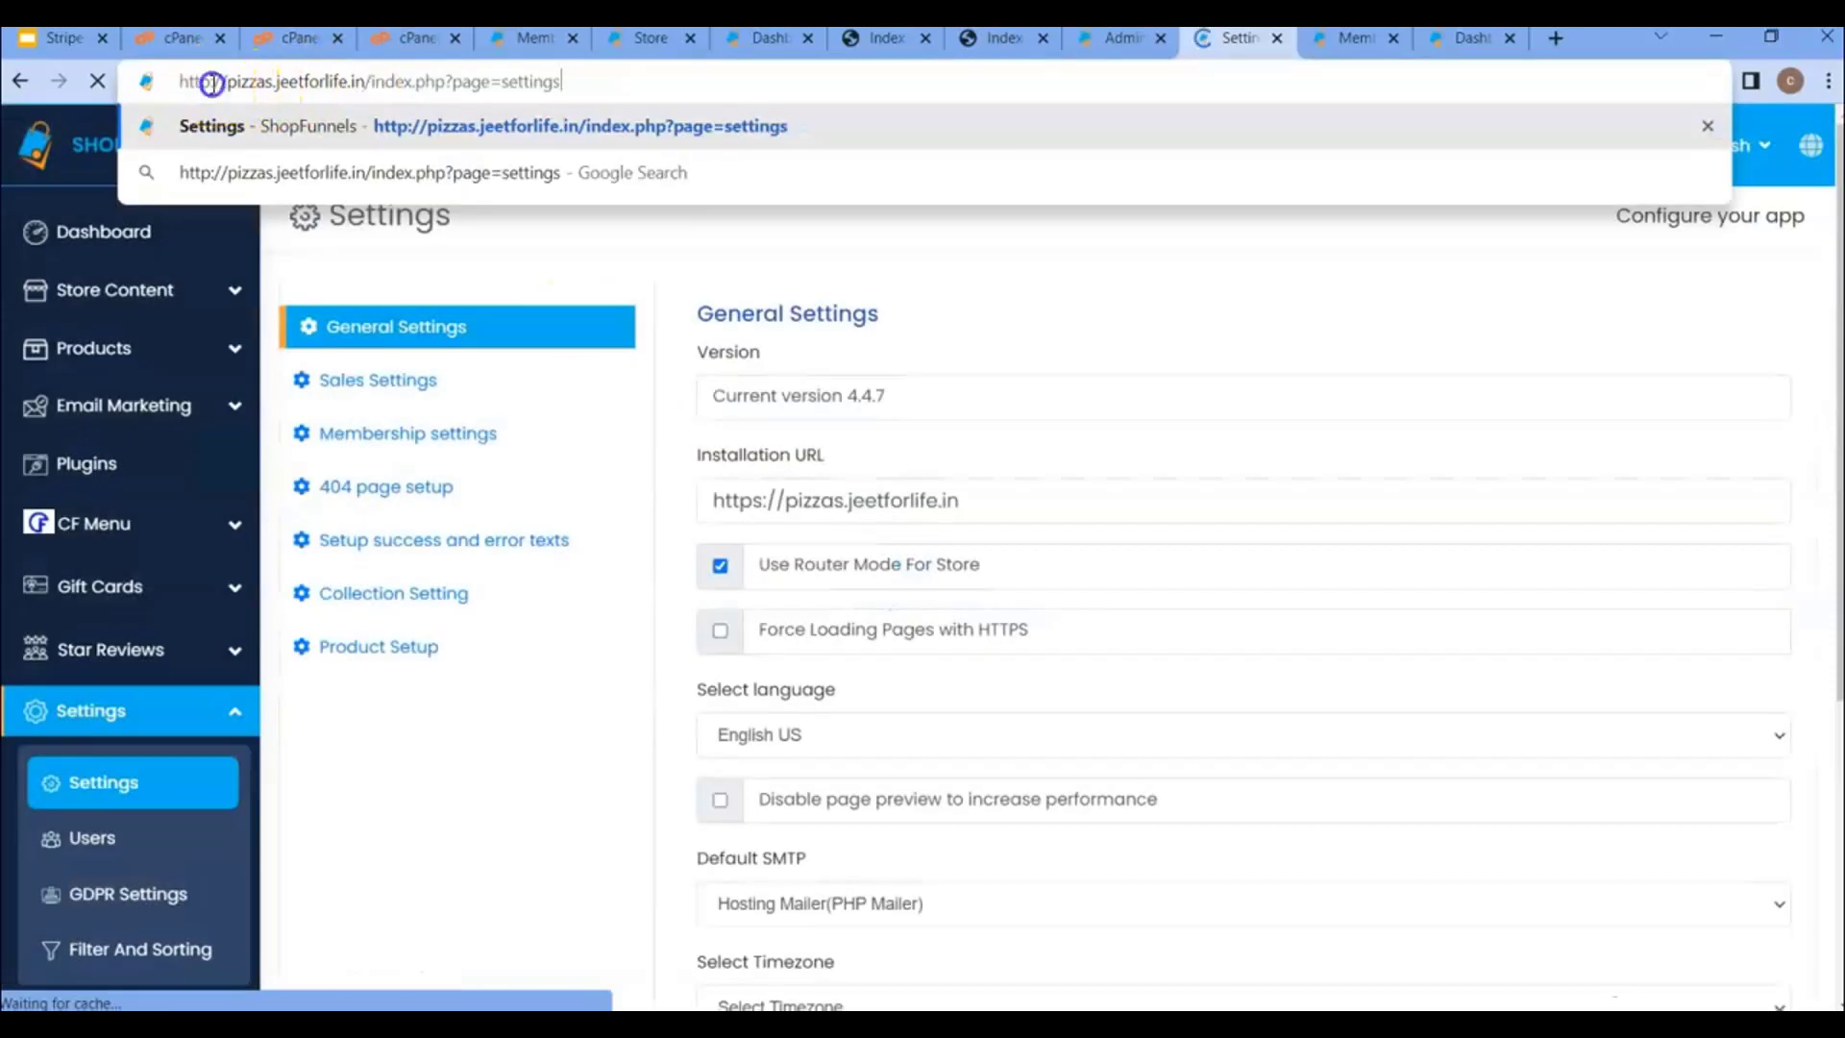
pyautogui.click(211, 83)
pyautogui.write('s')
pyautogui.press('Return')
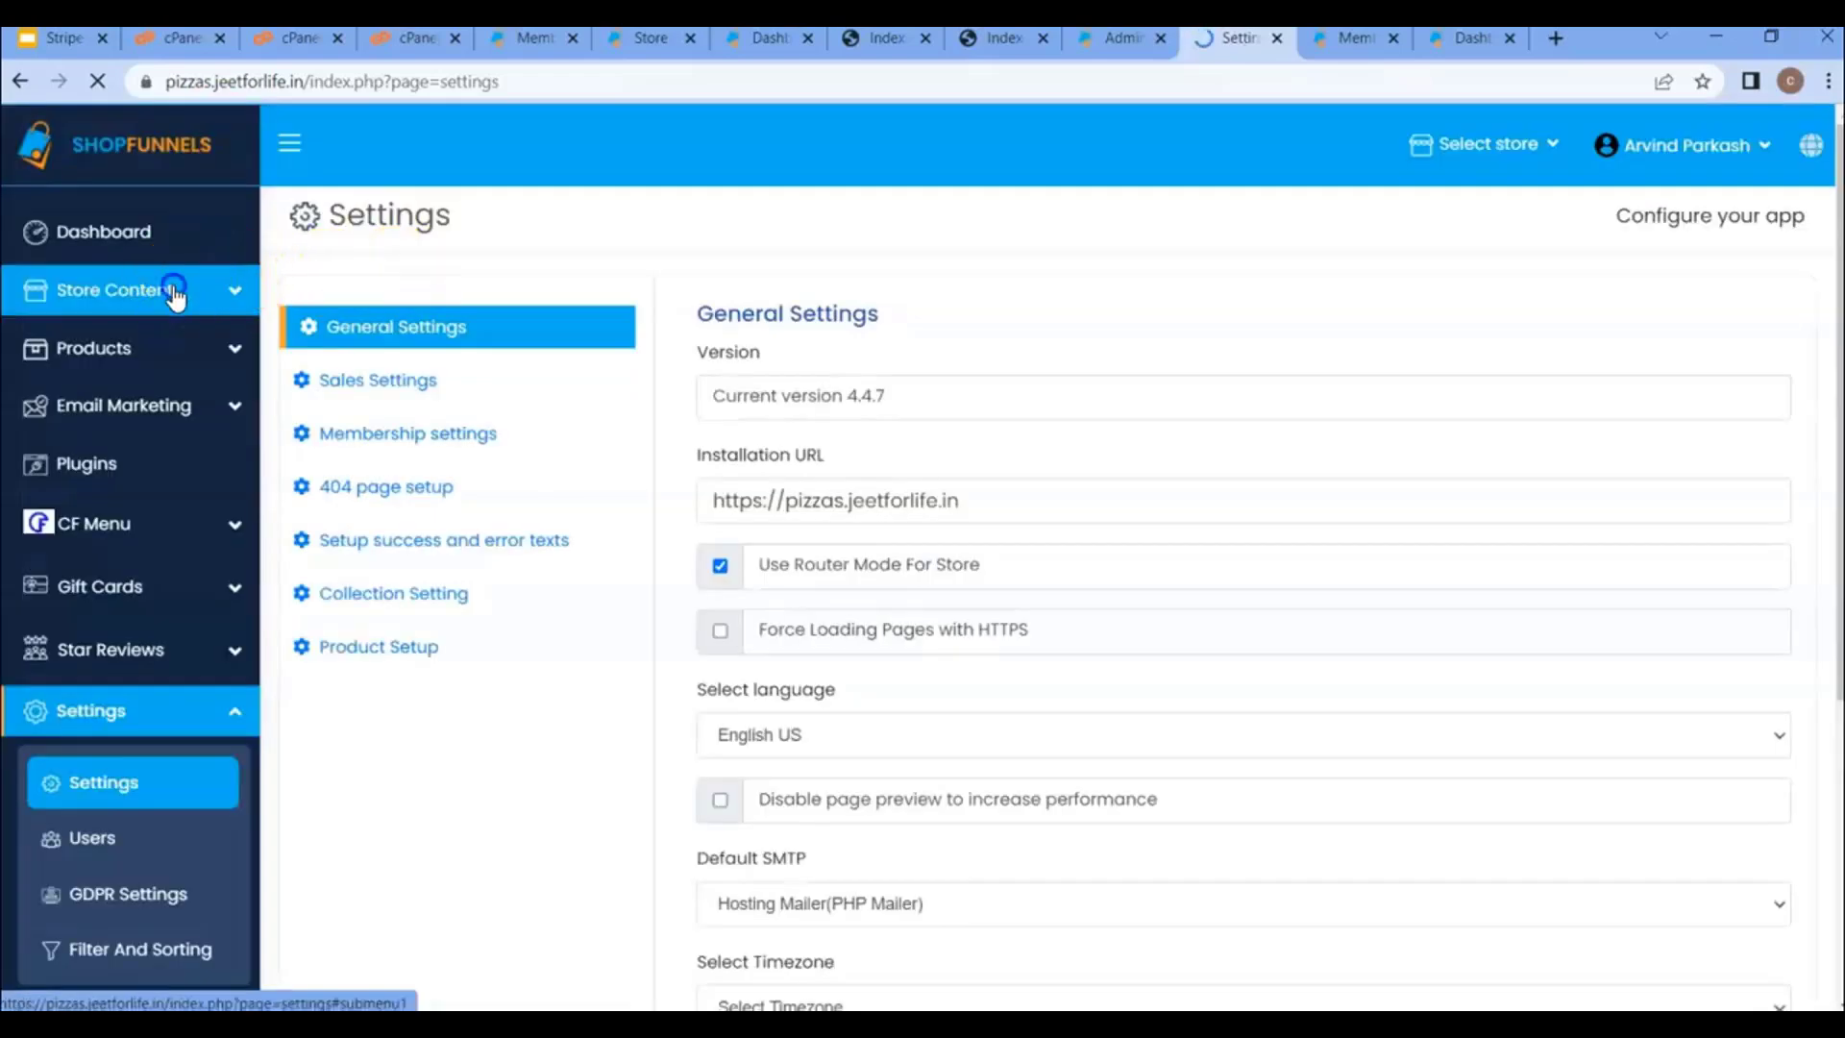
# - Open Store Content > Store to show the empty store list
pyautogui.click(173, 290)
pyautogui.click(175, 354)
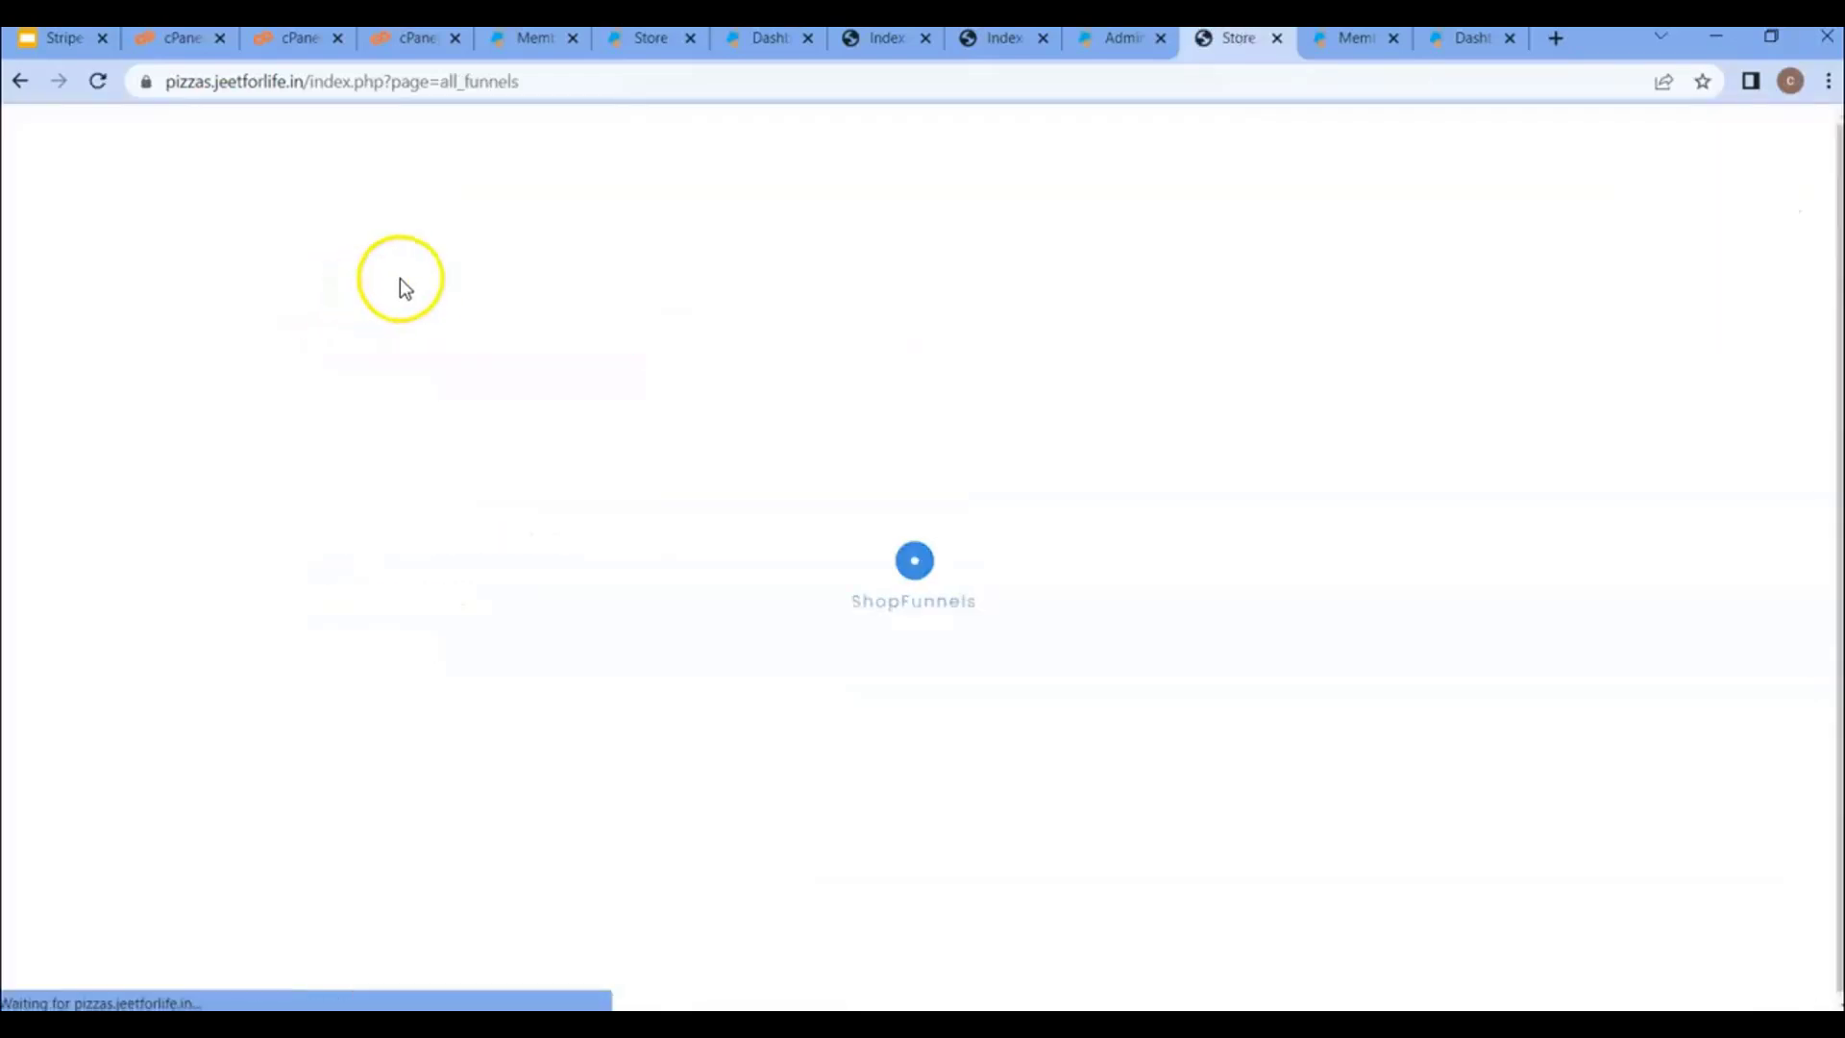
pyautogui.click(200, 89)
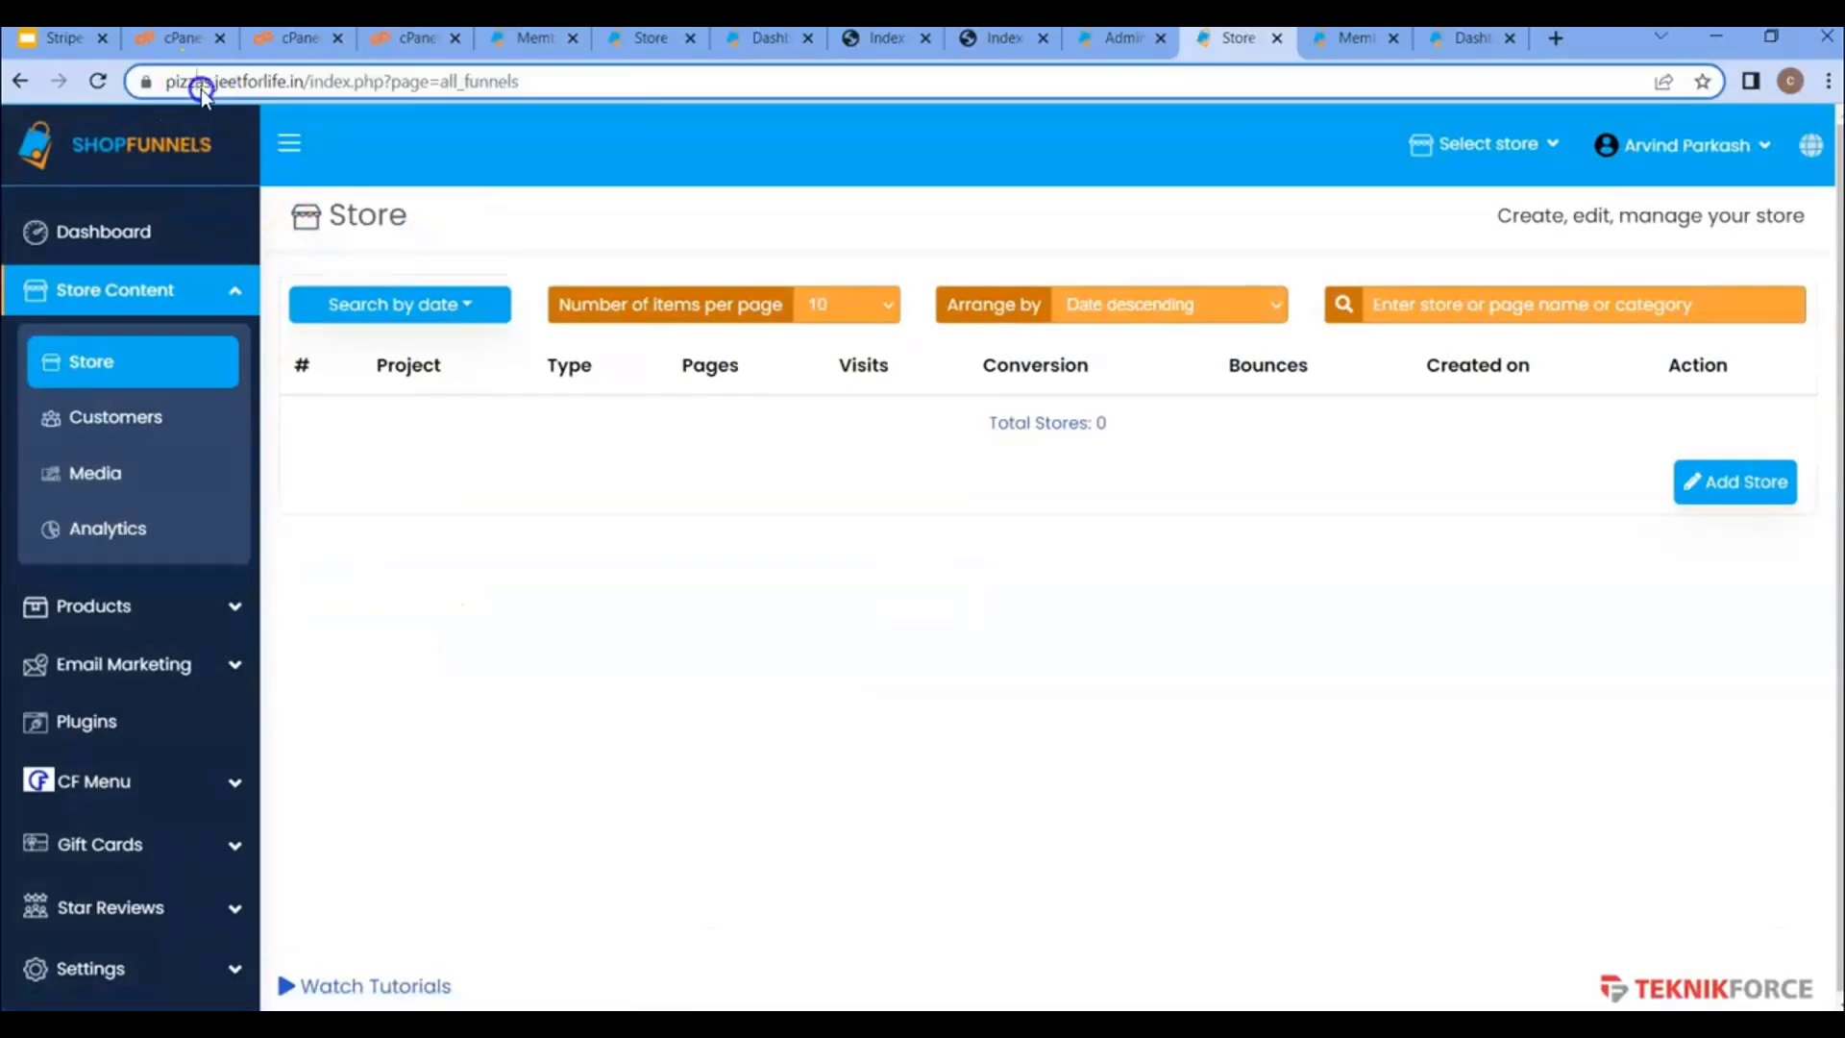